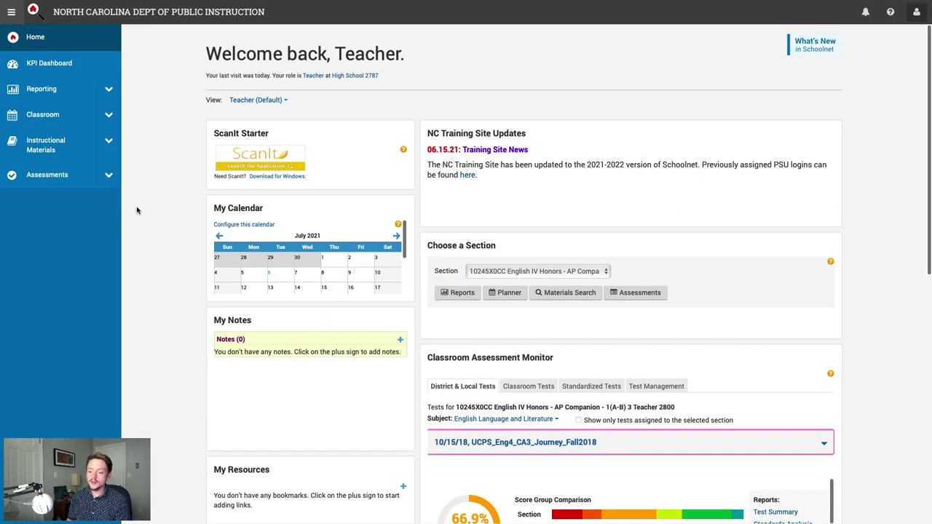
Step: Expand Assessments in the sidebar and list the Find options for Items or Passages and Linked Items
left_click(109, 177)
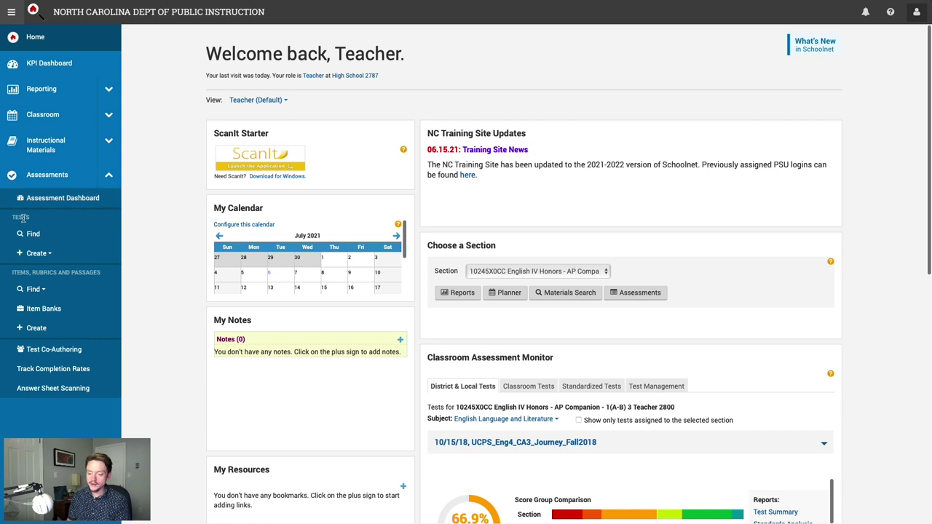
left_click(44, 257)
left_click(44, 257)
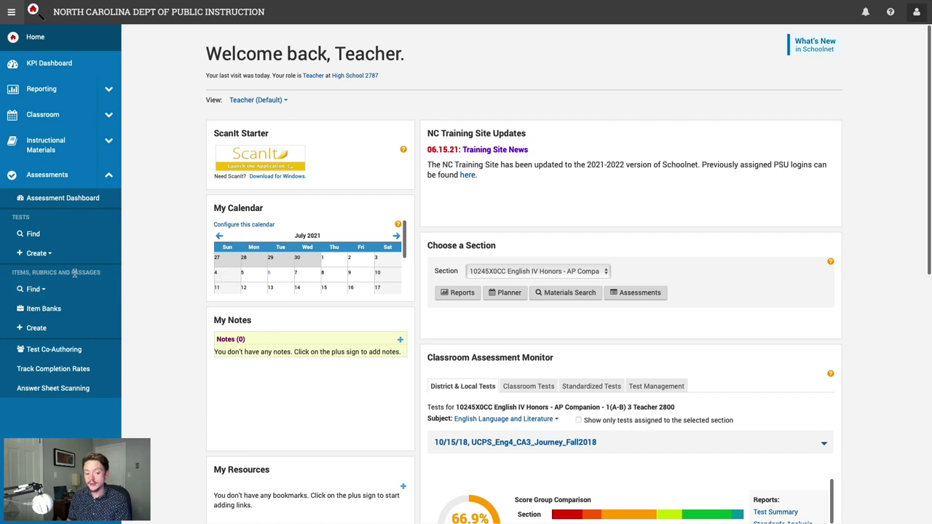
left_click(49, 291)
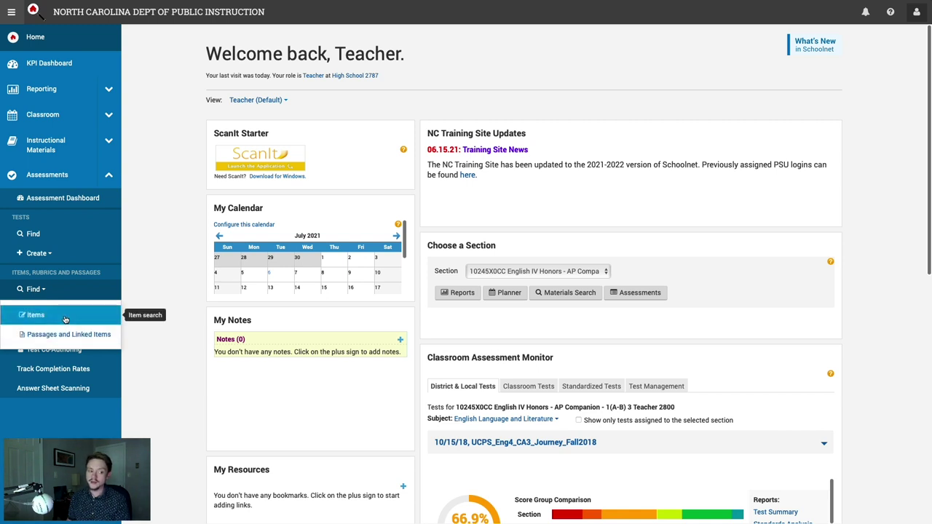
Step: Open the item search, check the current subject filter, and clear all filters
left_click(64, 318)
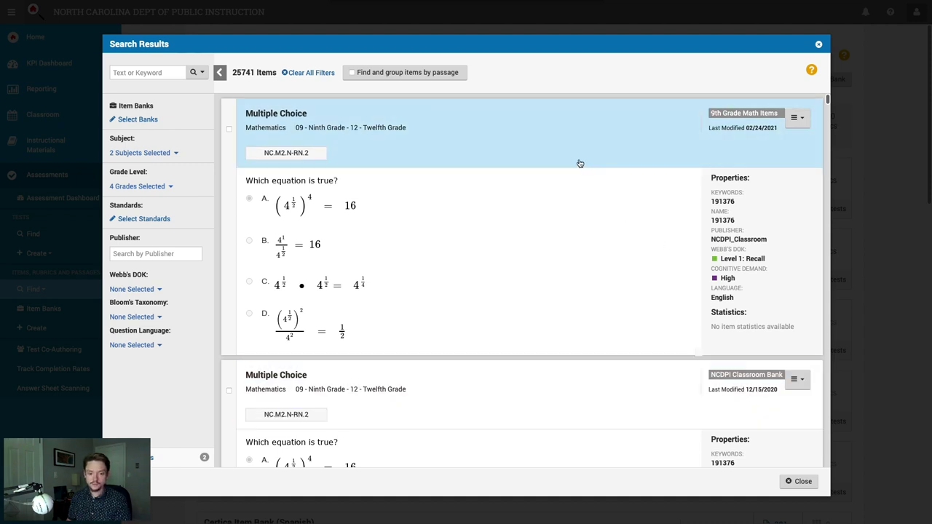
left_click(173, 154)
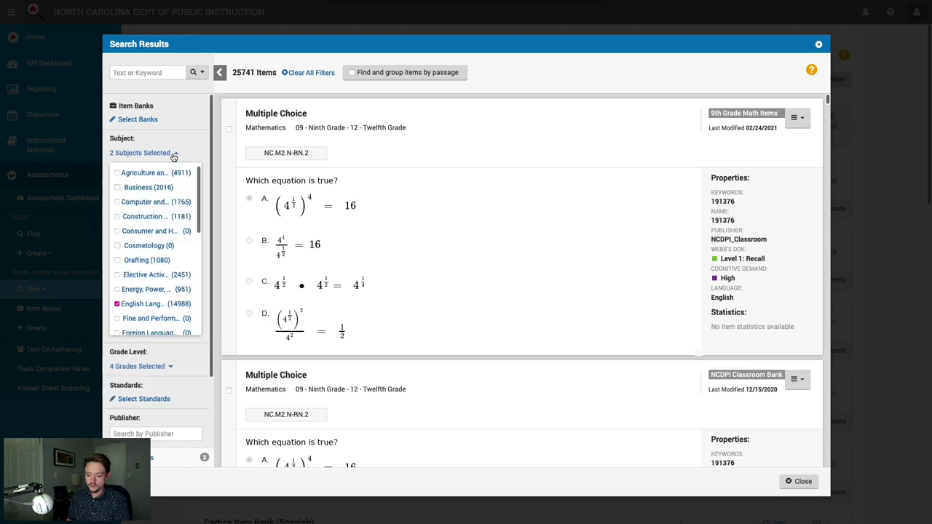
scroll(164, 246, "down", 5)
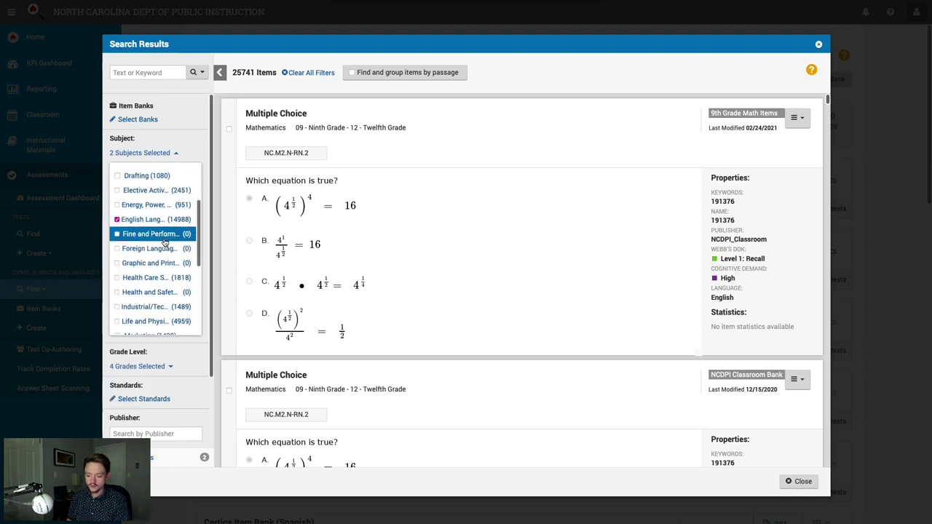
left_click(196, 150)
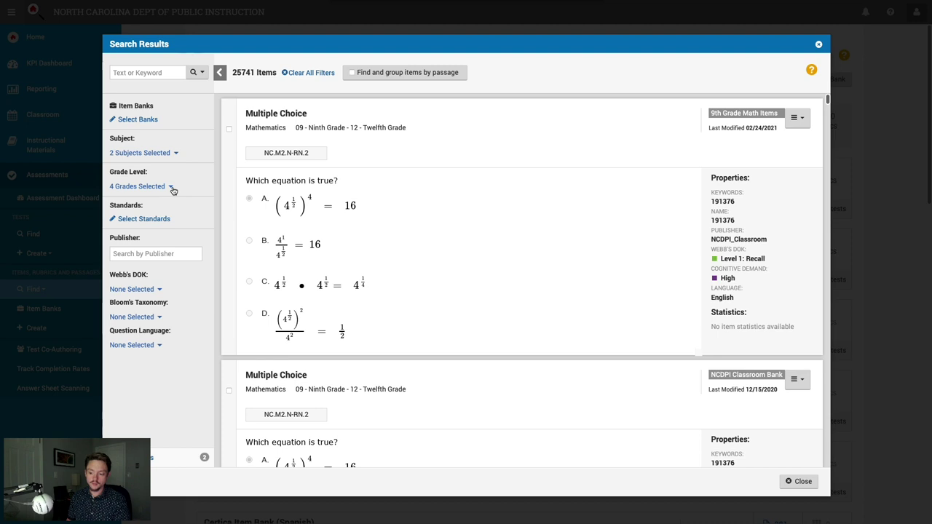
left_click(299, 73)
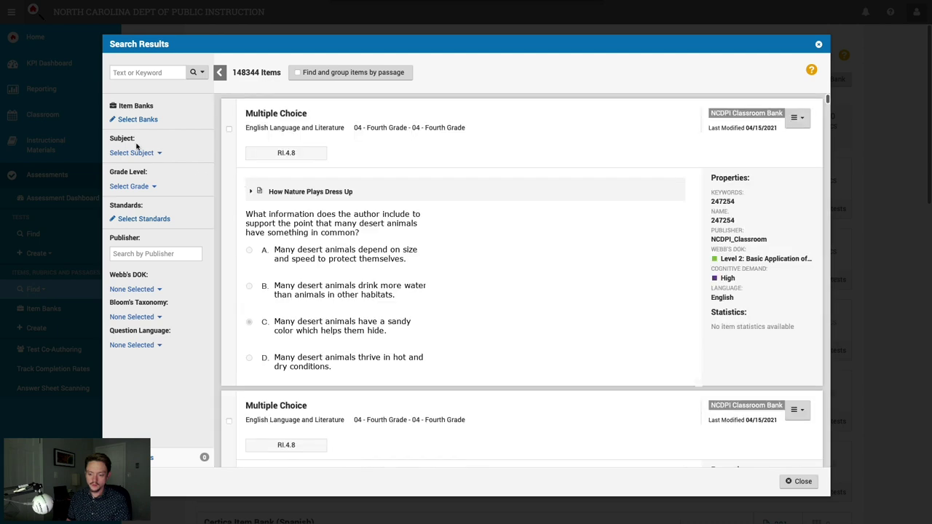
Step: Filter items to Subject Mathematics and Grade Level 05 - Fifth Grade
left_click(139, 153)
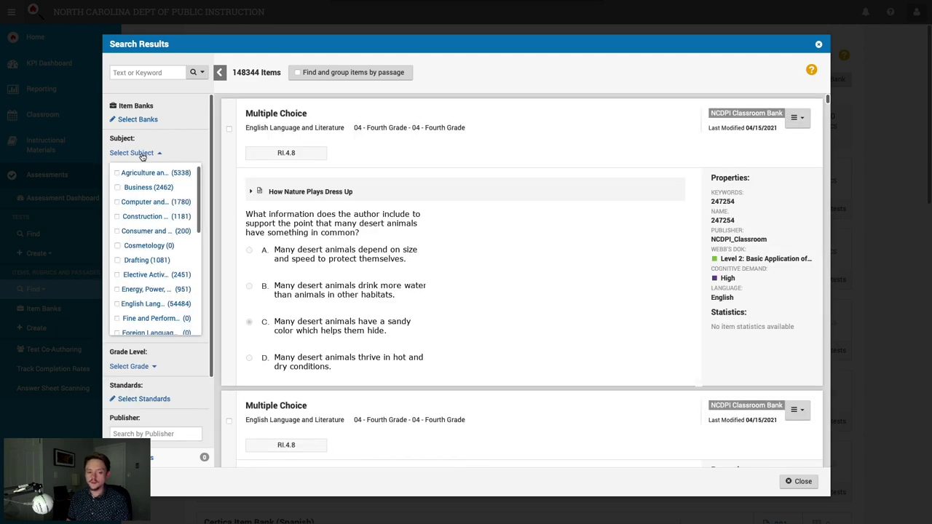
scroll(149, 269, "down", 3)
scroll(155, 277, "down", 3)
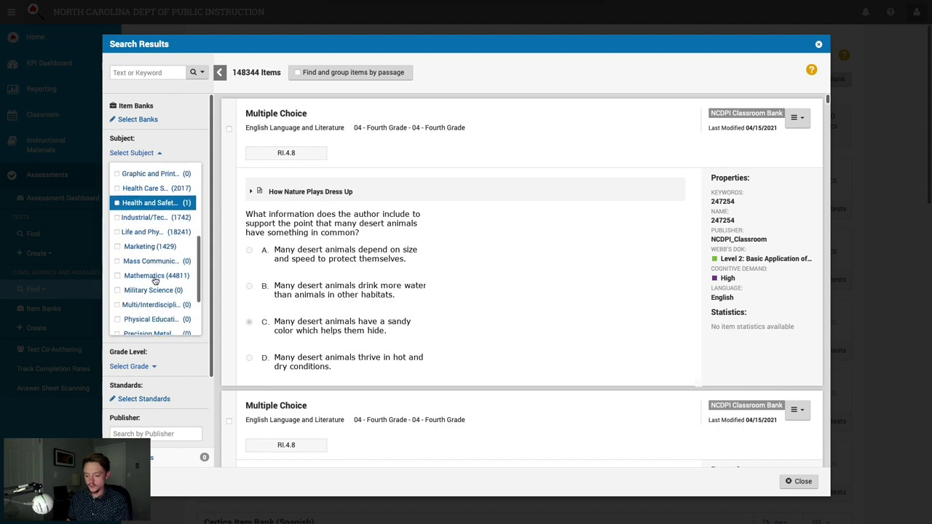
left_click(118, 264)
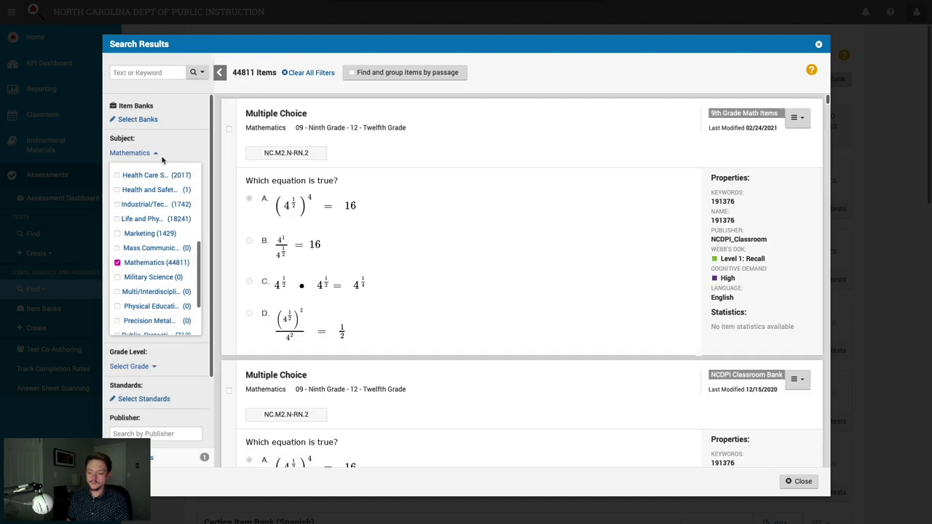
left_click(150, 157)
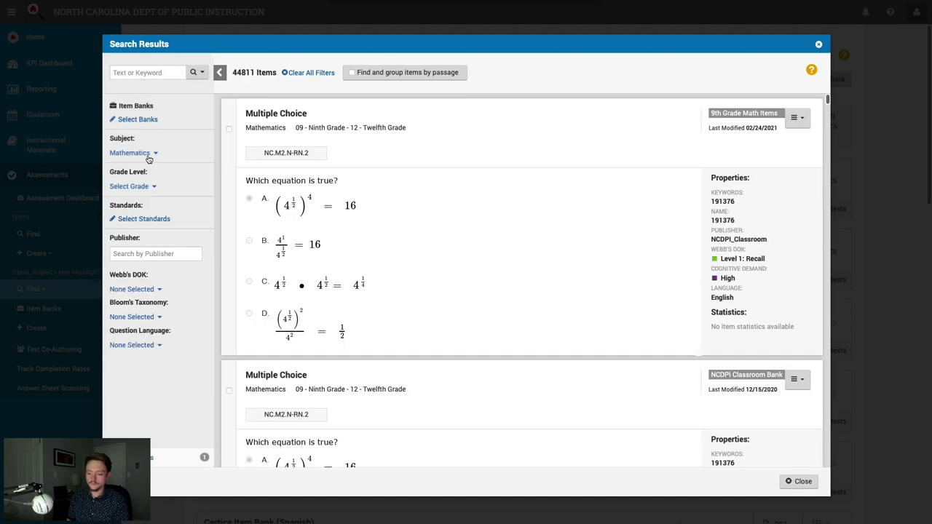
left_click(149, 188)
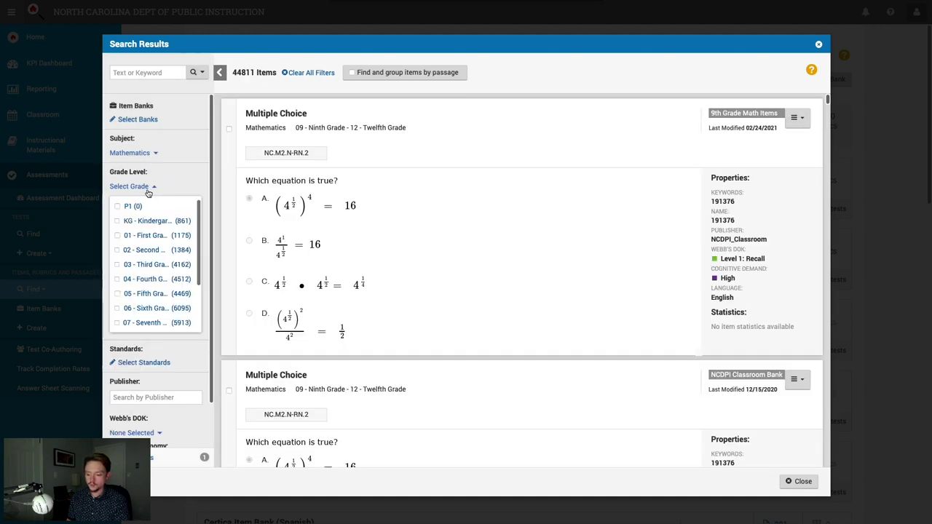
left_click(116, 295)
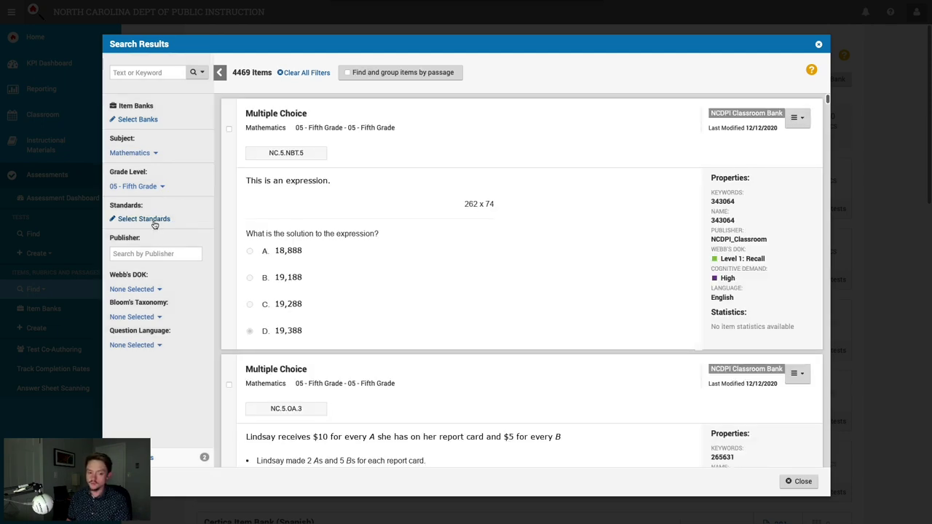
left_click(154, 225)
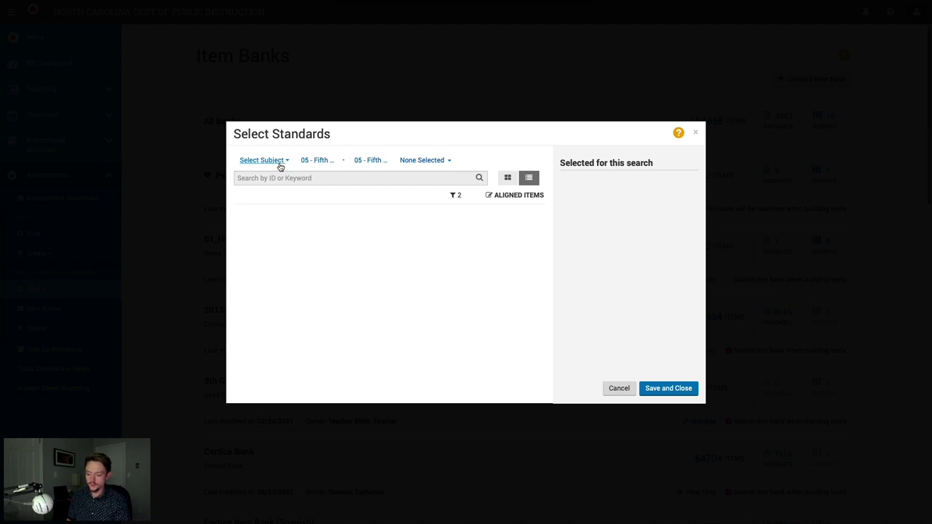
Step: Load the Mathematics standards and add NC.5.NBT.5 and NC.5.NBT.6 to the search
left_click(281, 162)
left_click(271, 265)
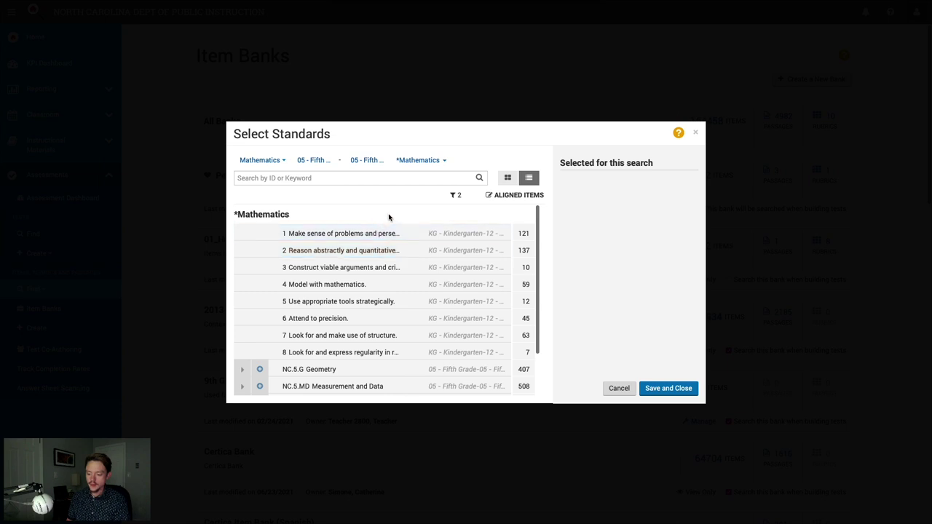
scroll(384, 332, "down", 1)
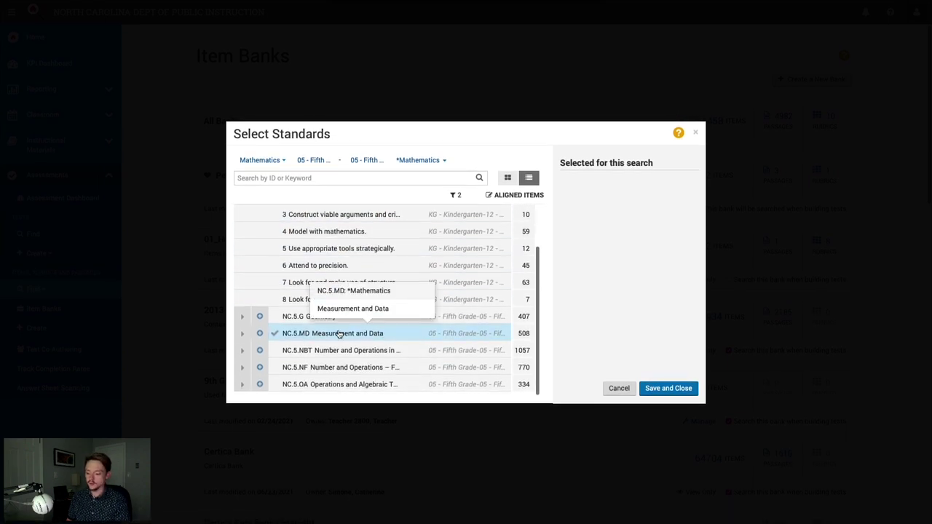
left_click(266, 351)
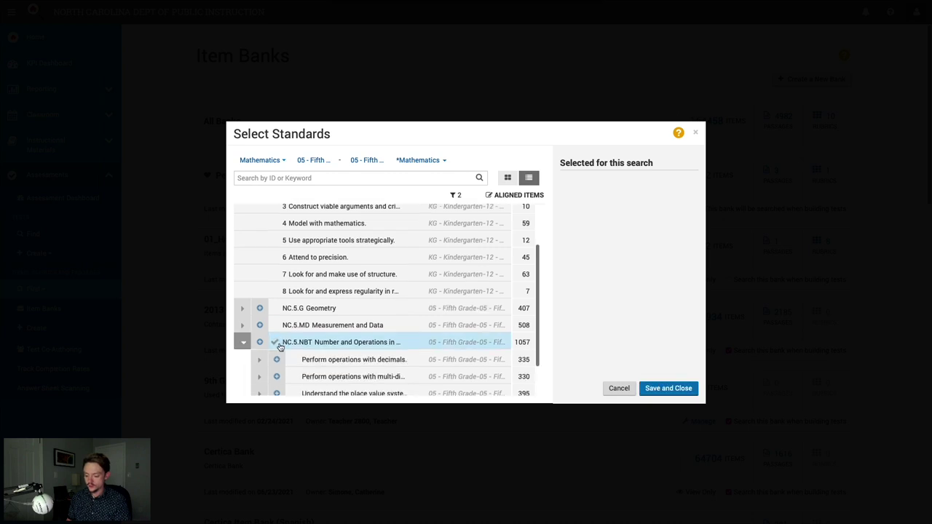
left_click(259, 333)
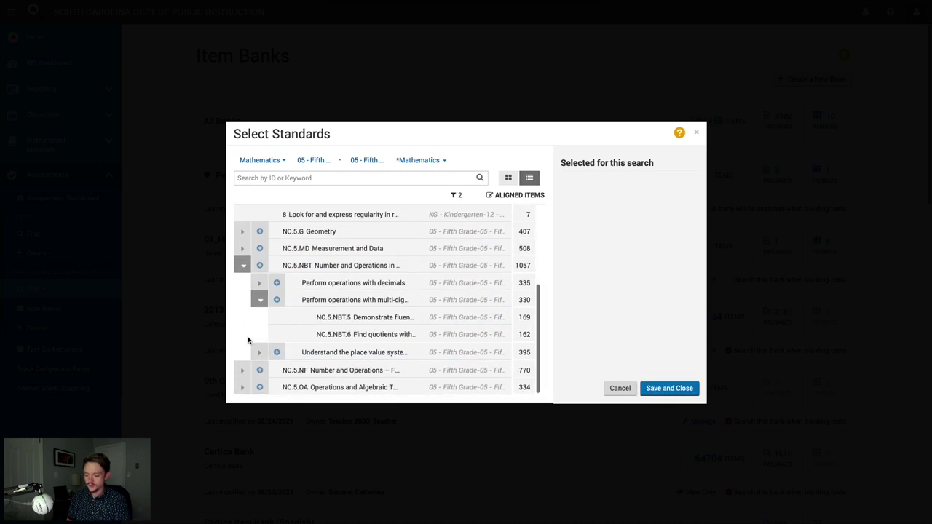
left_click(345, 321)
left_click(344, 334)
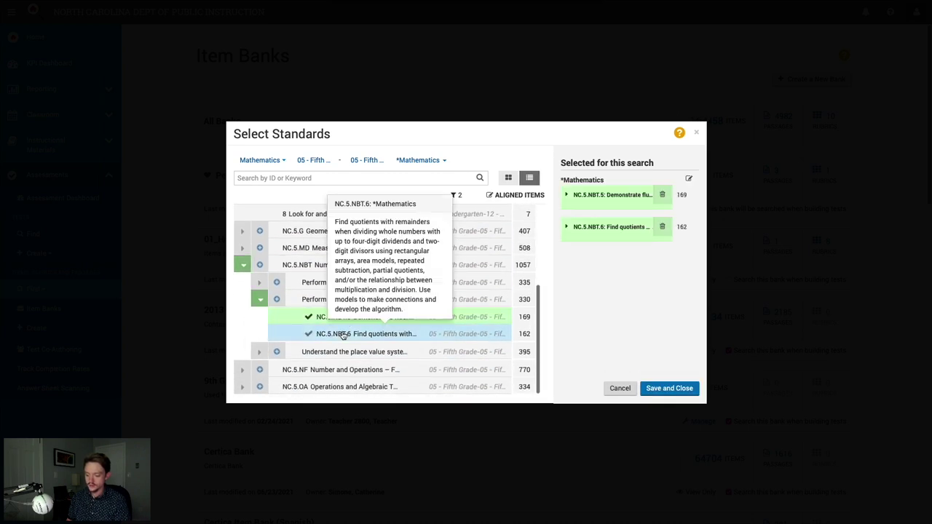
Step: Add place value standard NC.5.NBT.1.i and save to show the 351 matching items
left_click(260, 351)
left_click(345, 369)
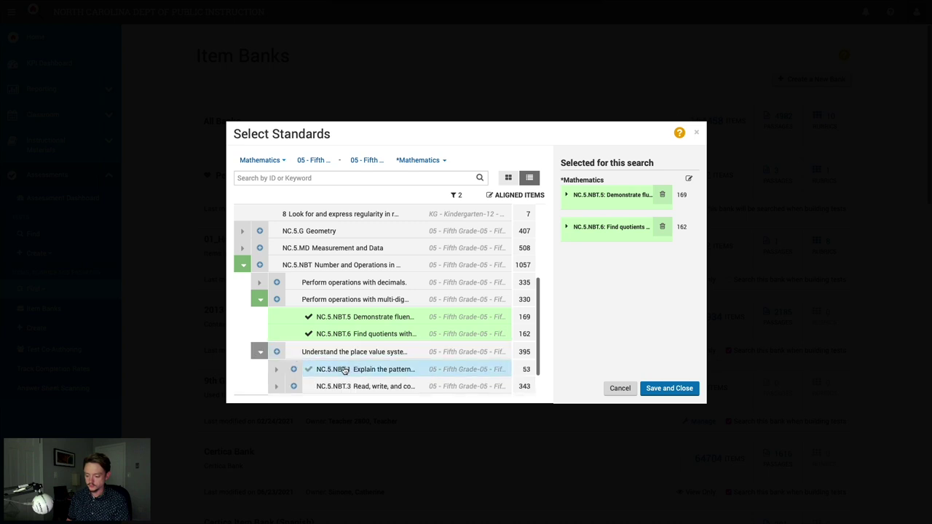
left_click(276, 370)
left_click(367, 333)
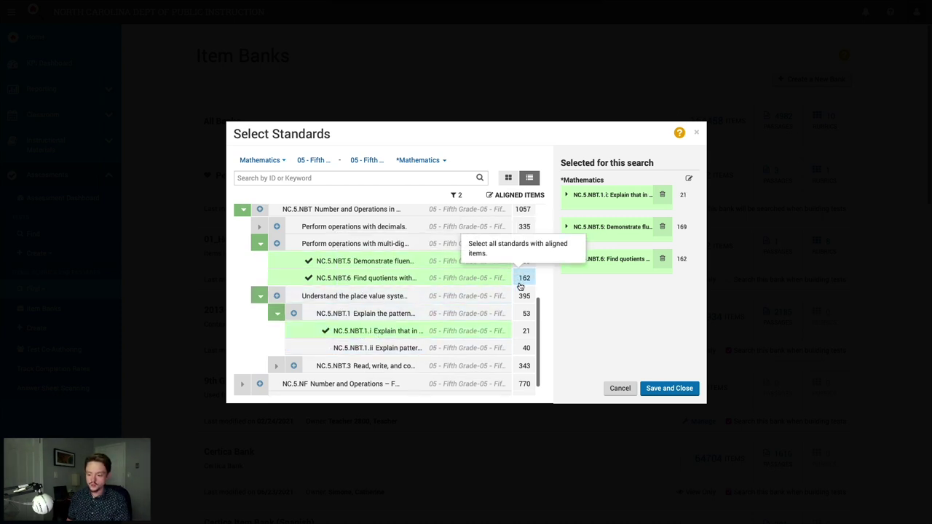
scroll(520, 288, "down", 1)
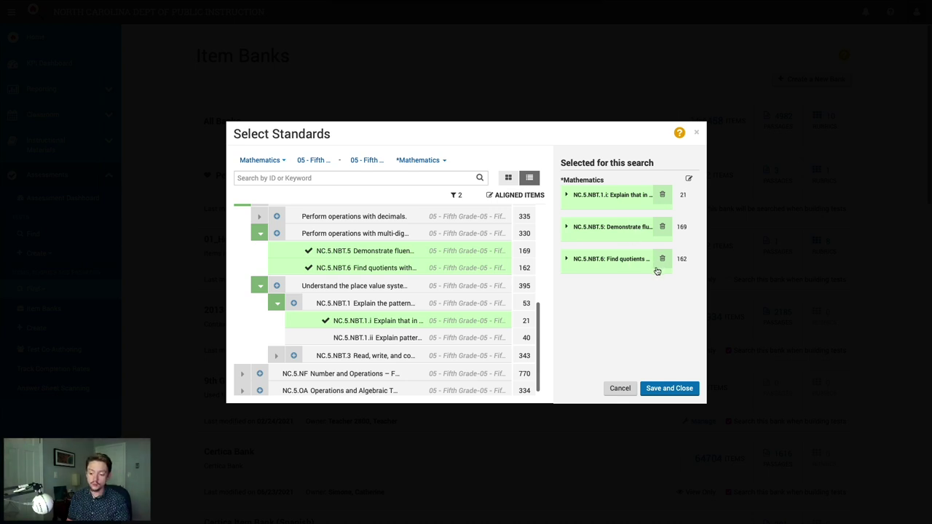
left_click(664, 389)
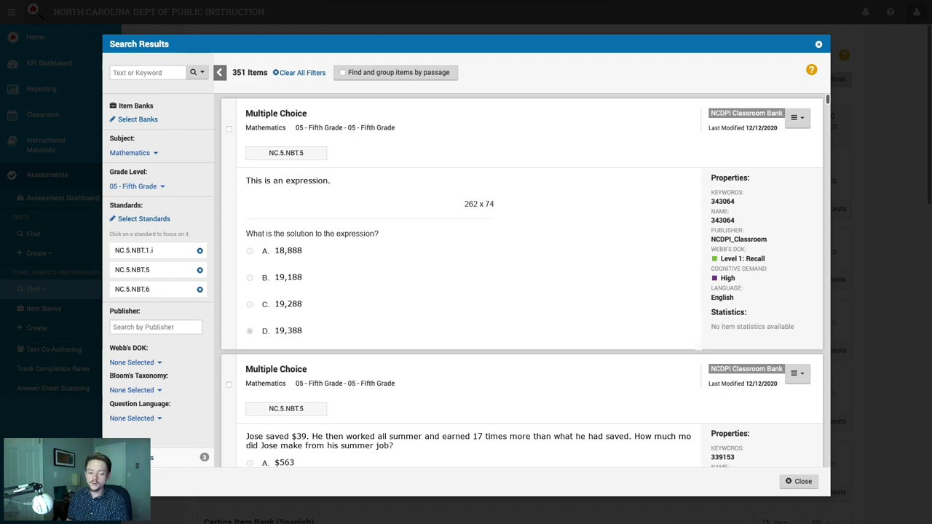
Step: Open All Filters and browse the item type, item property and item statistics options
left_click(156, 457)
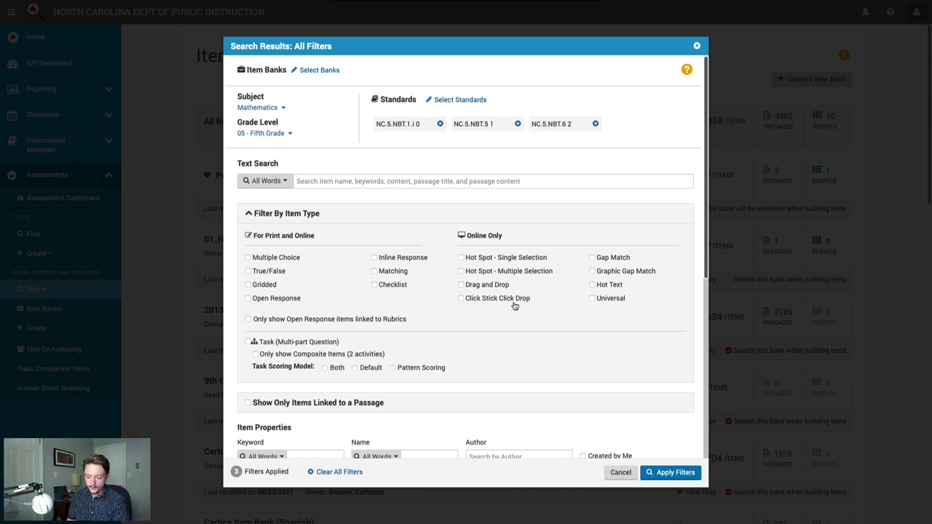
scroll(515, 305, "down", 3)
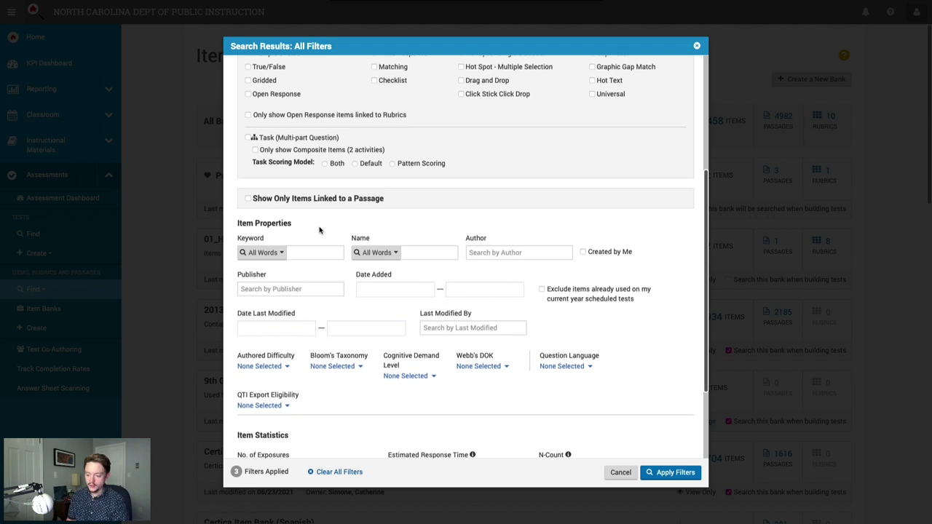
scroll(294, 244, "down", 1)
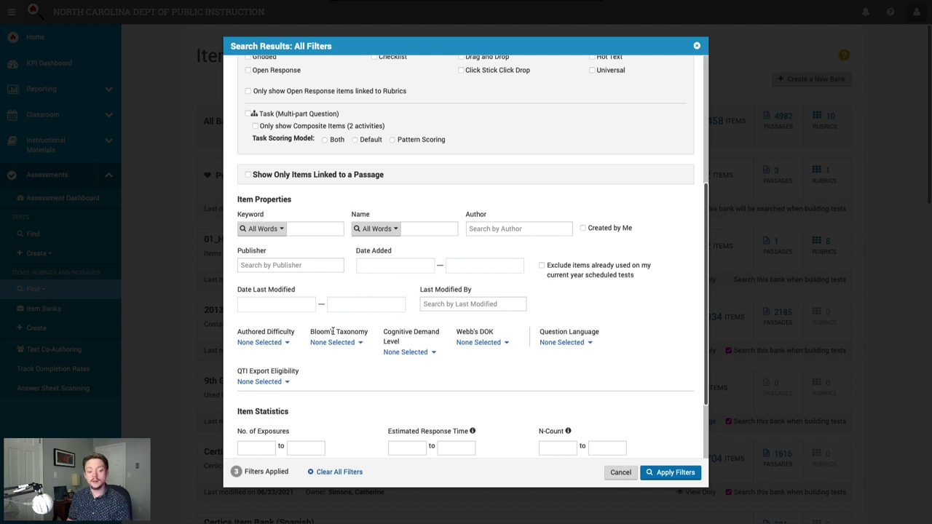
scroll(373, 304, "down", 2)
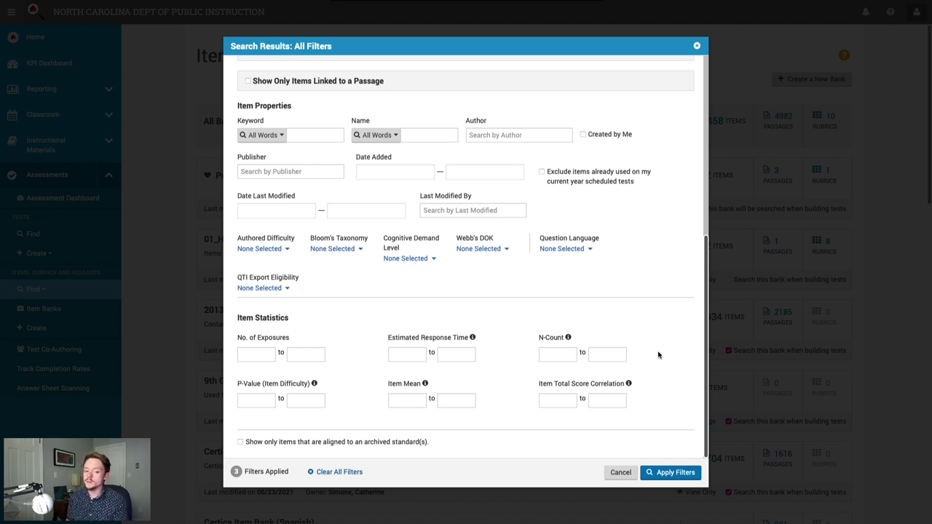
scroll(658, 355, "up", 5)
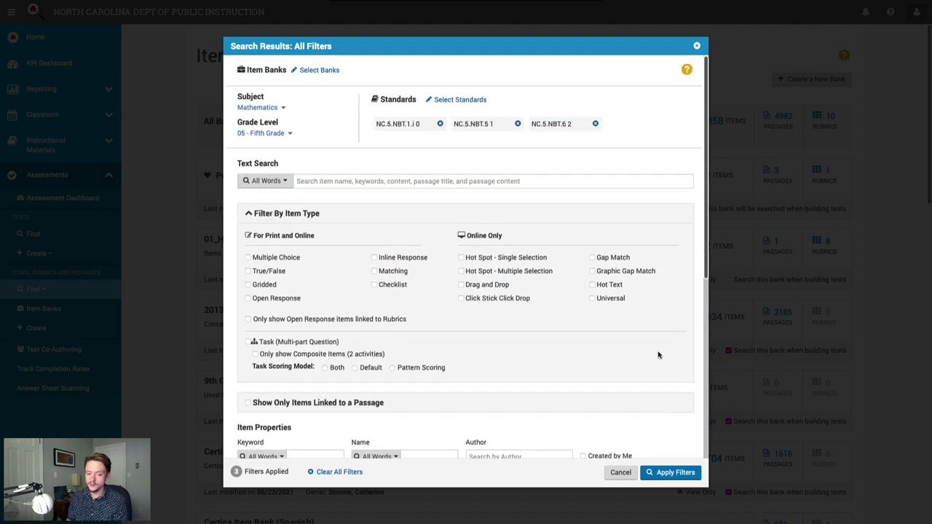
Step: Apply the filters and select the apple orchard, $39 savings and store shelves items
left_click(665, 473)
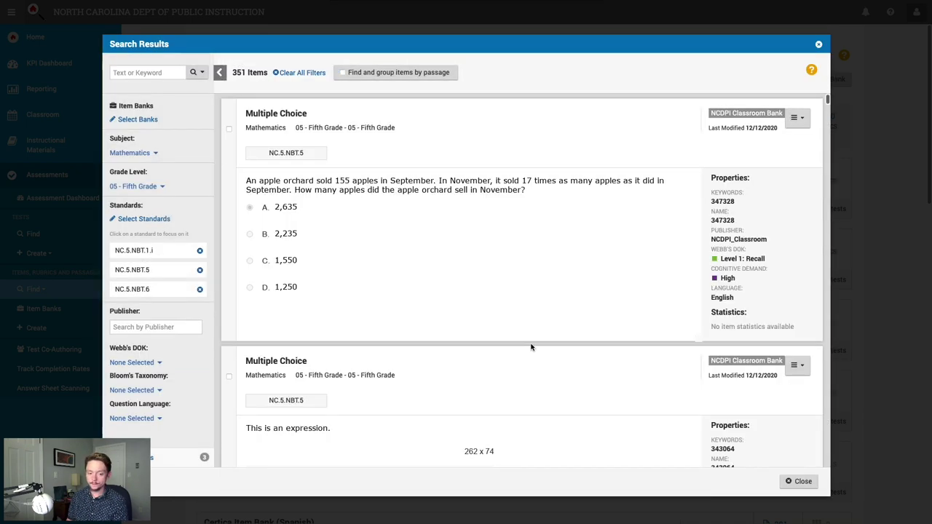
left_click(229, 129)
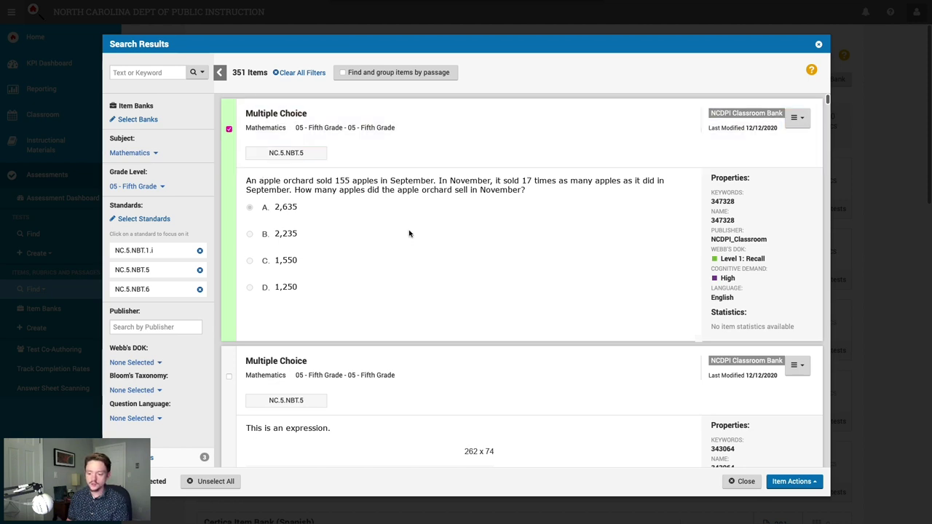
scroll(409, 234, "down", 1)
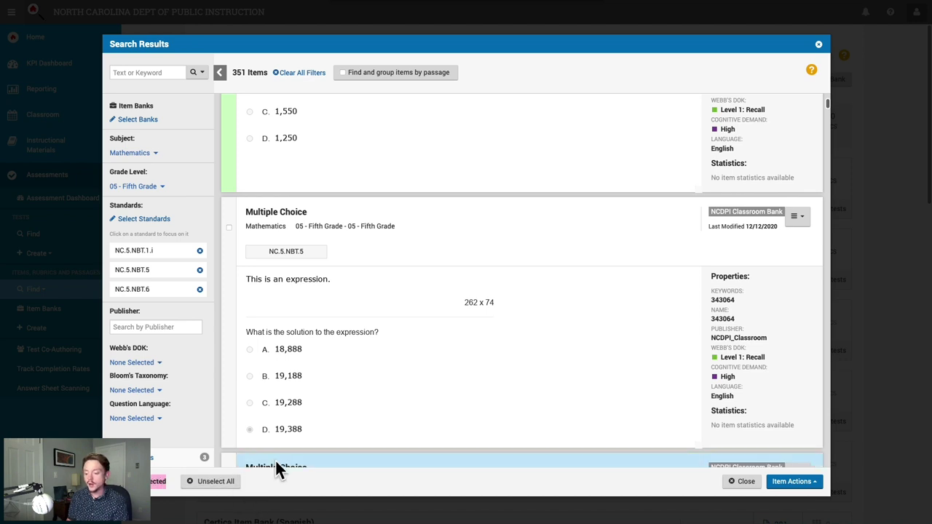
scroll(445, 340, "down", 4)
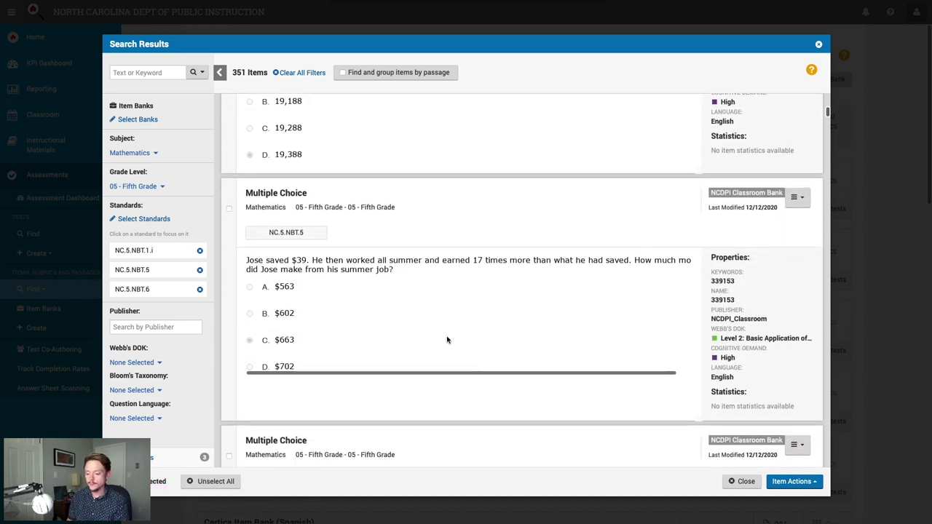
left_click(229, 200)
scroll(298, 240, "down", 7)
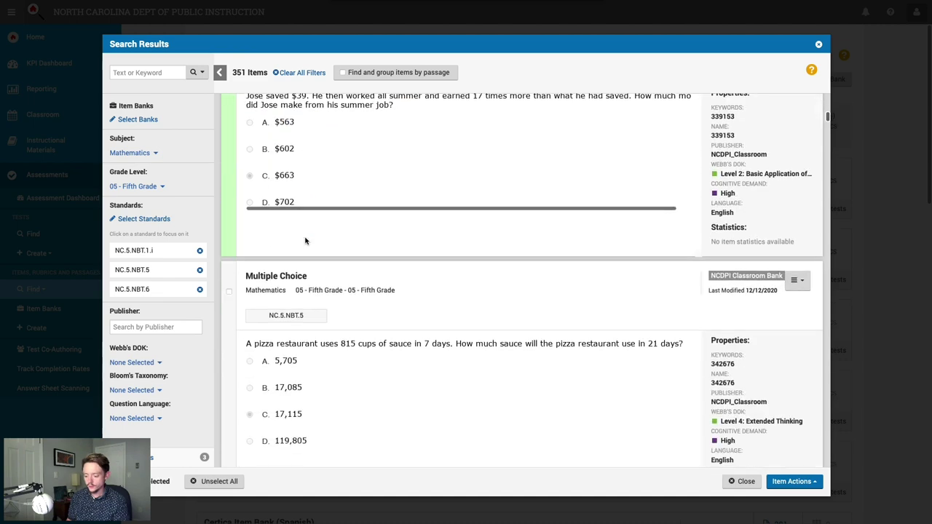
scroll(282, 240, "up", 1)
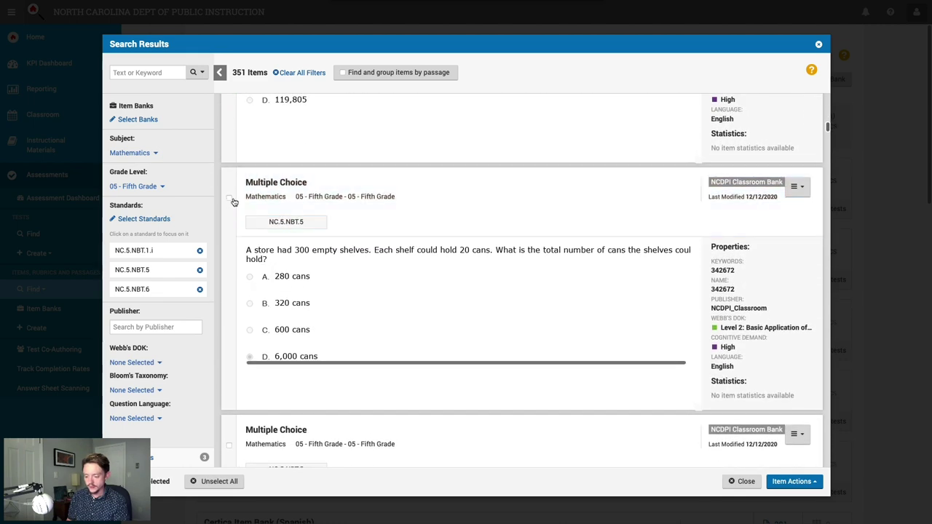
left_click(229, 198)
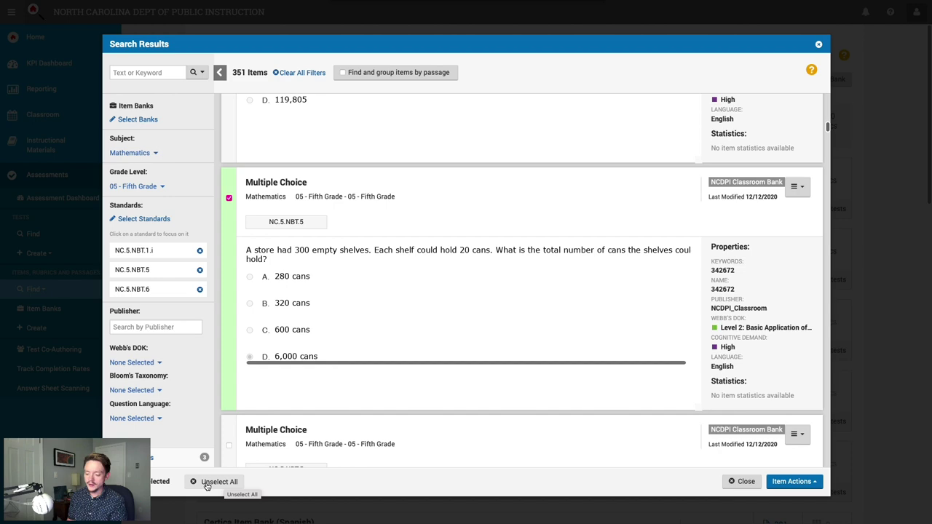
Step: Unselect all chosen items and clear all search filters
left_click(224, 482)
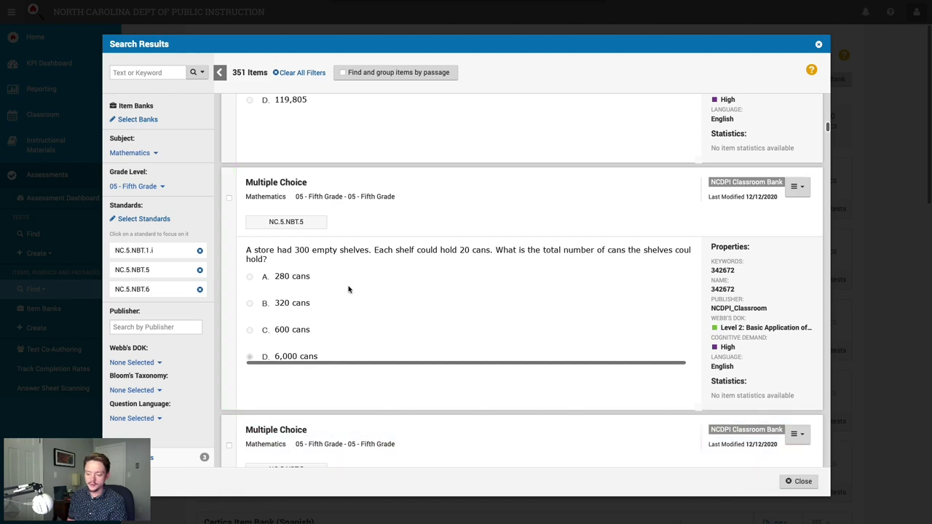
scroll(377, 216, "up", 10)
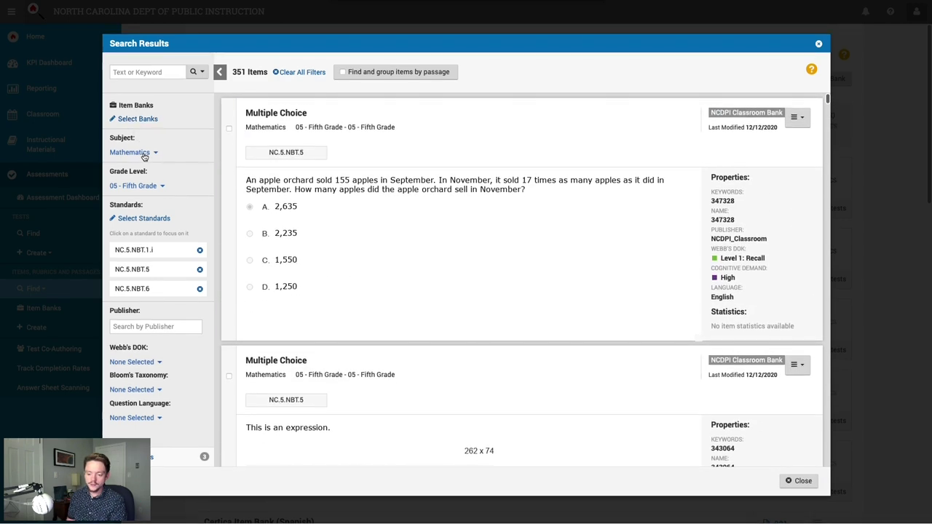
left_click(139, 153)
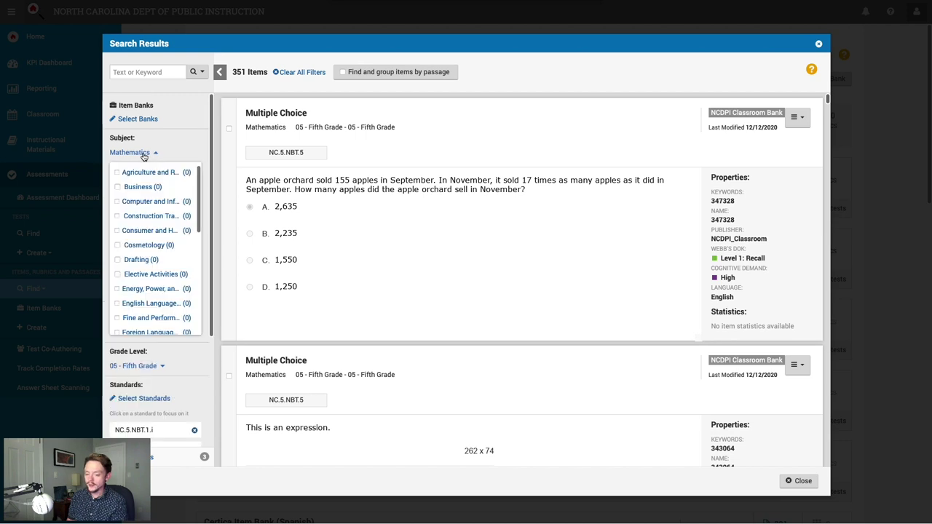
left_click(284, 72)
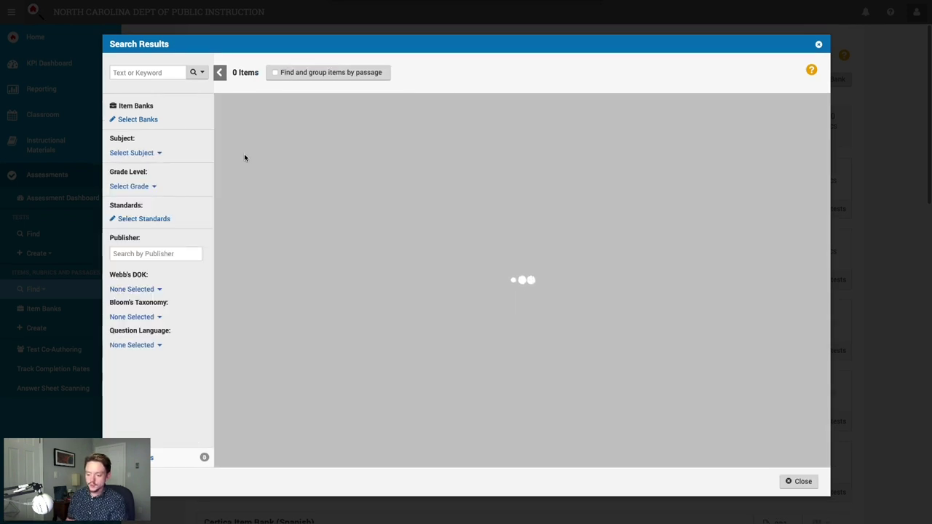
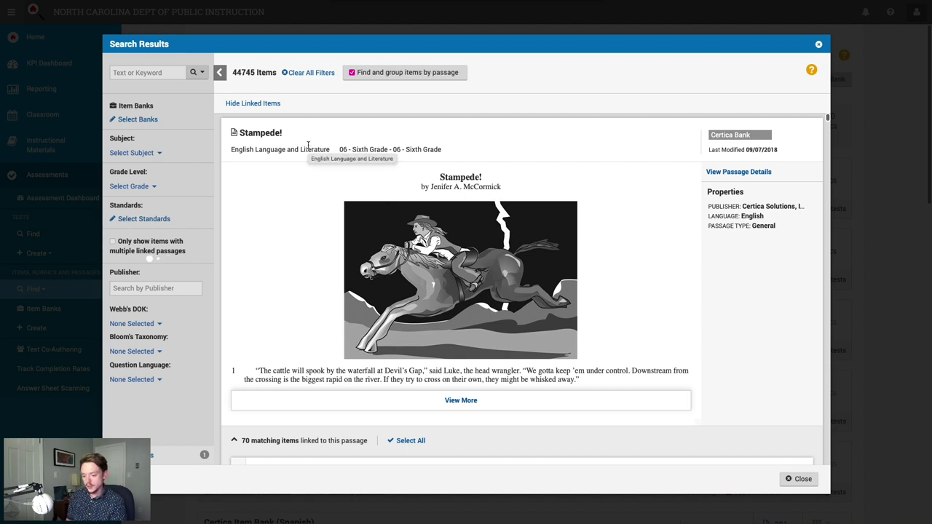
Step: Filter the item search to the English Language and Literature subject
left_click(148, 153)
scroll(149, 244, "down", 1)
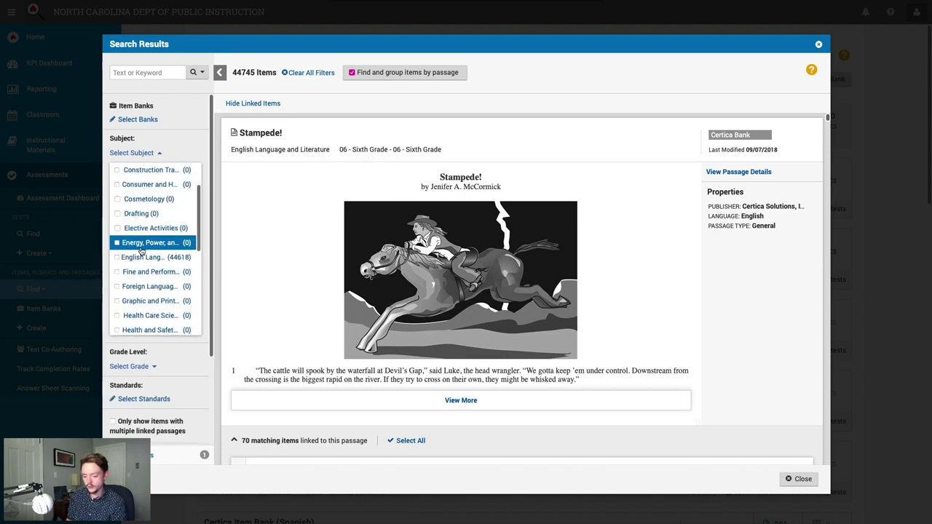
left_click(119, 259)
left_click(180, 148)
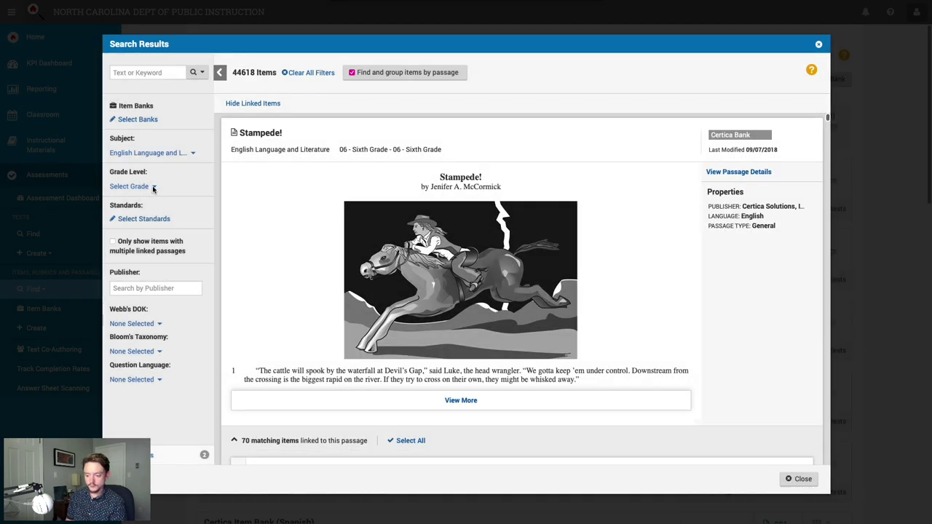
Step: Narrow the results further to the 09 - Ninth Grade level
left_click(151, 187)
scroll(146, 247, "down", 3)
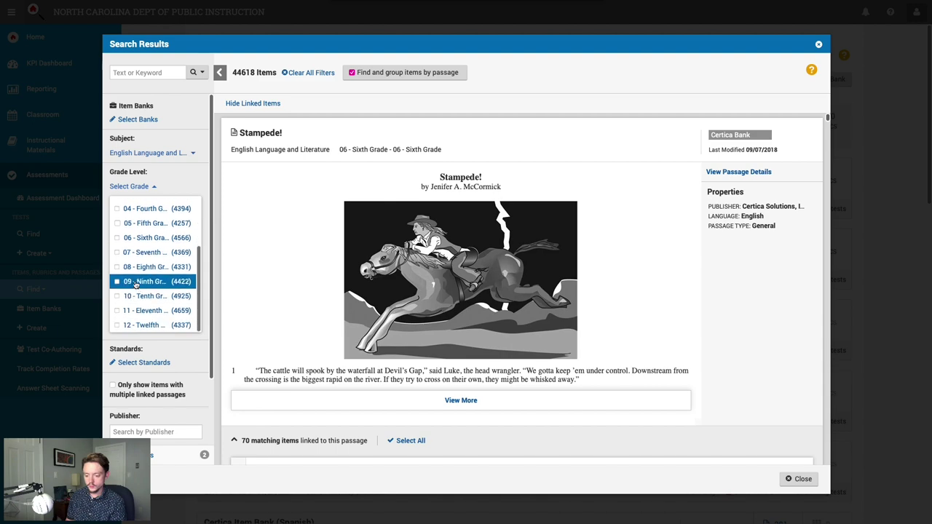
left_click(138, 284)
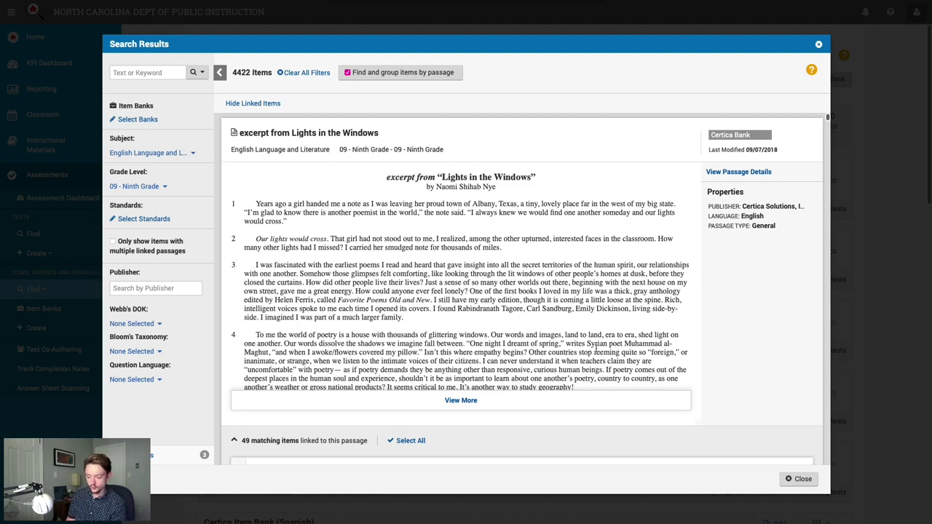
Step: Expand the Lights in the Windows passage and its linked items, then clear all item selections
scroll(596, 348, "down", 3)
left_click(452, 312)
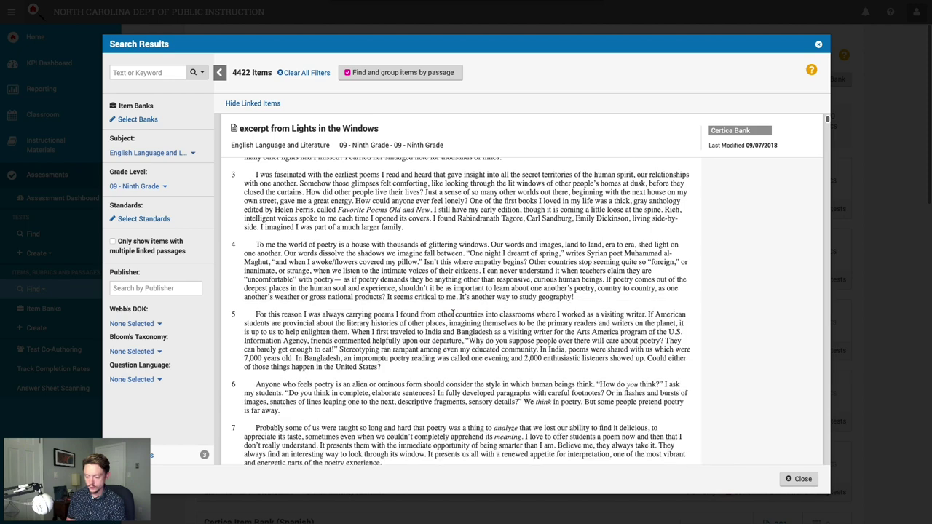
scroll(616, 309, "down", 5)
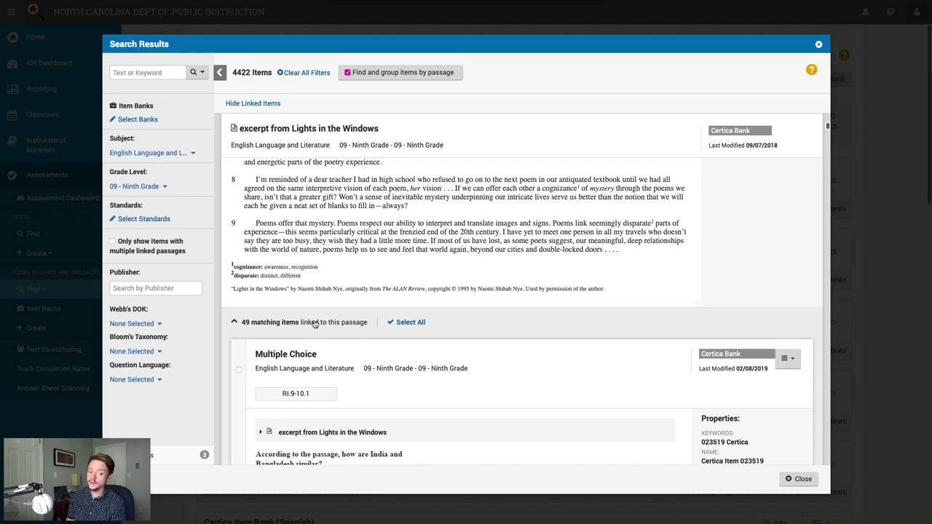
scroll(312, 323, "down", 1)
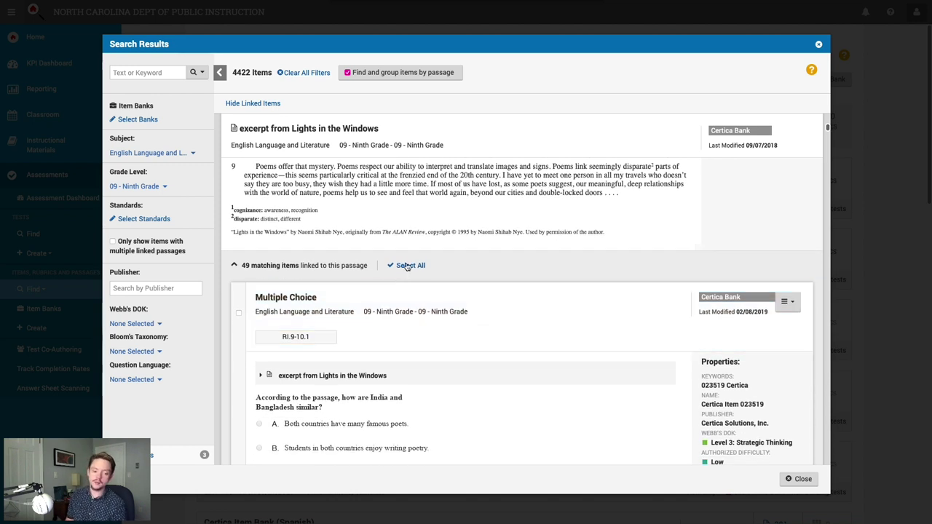
left_click(408, 269)
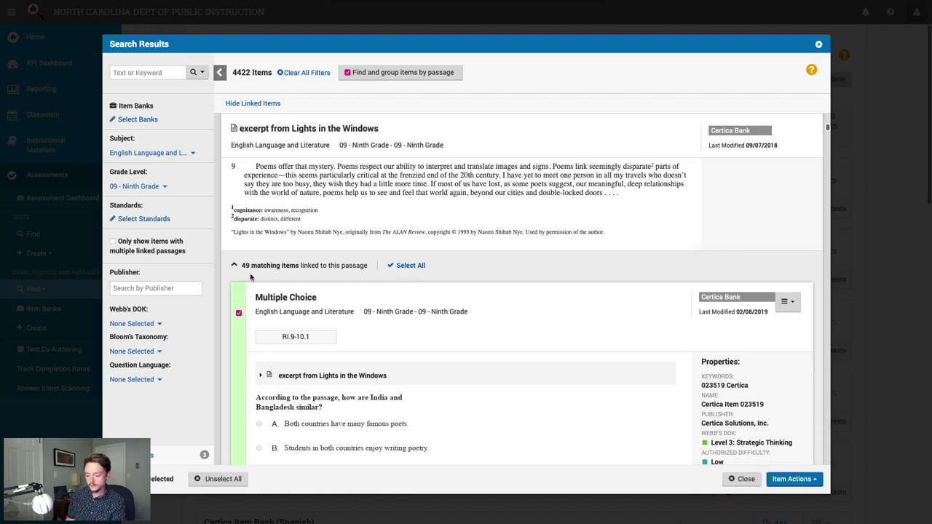
left_click(239, 474)
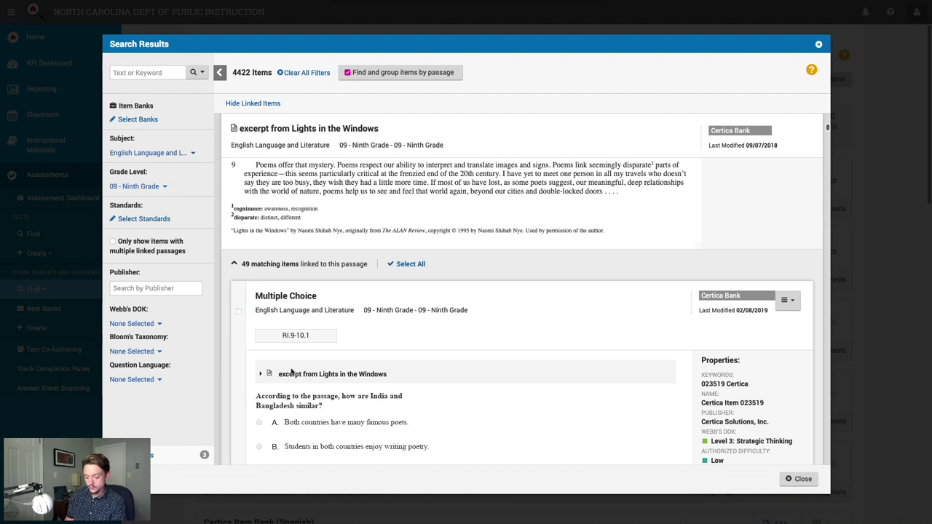
Step: Select the India and Bangladesh and reading-poetry-worldwide questions under Lights in the Windows
scroll(369, 309, "down", 1)
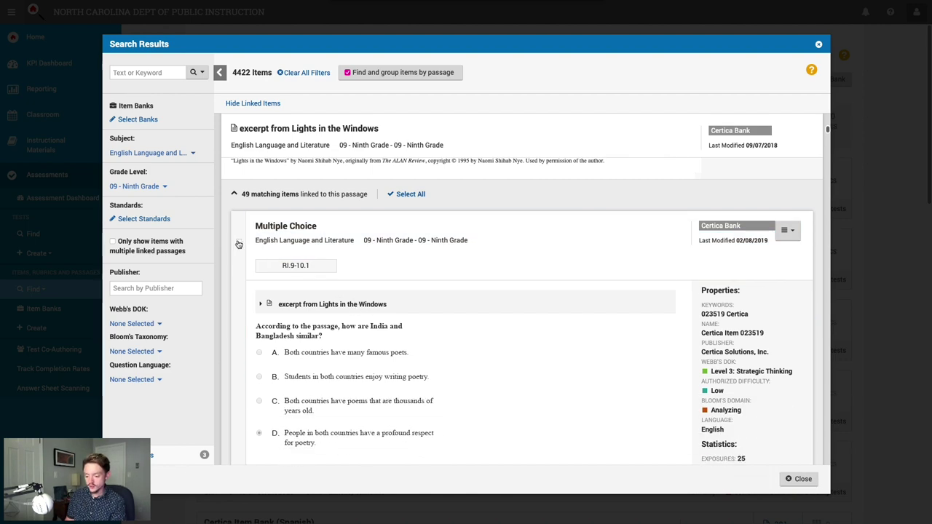
left_click(239, 241)
scroll(389, 291, "down", 1)
scroll(388, 291, "down", 3)
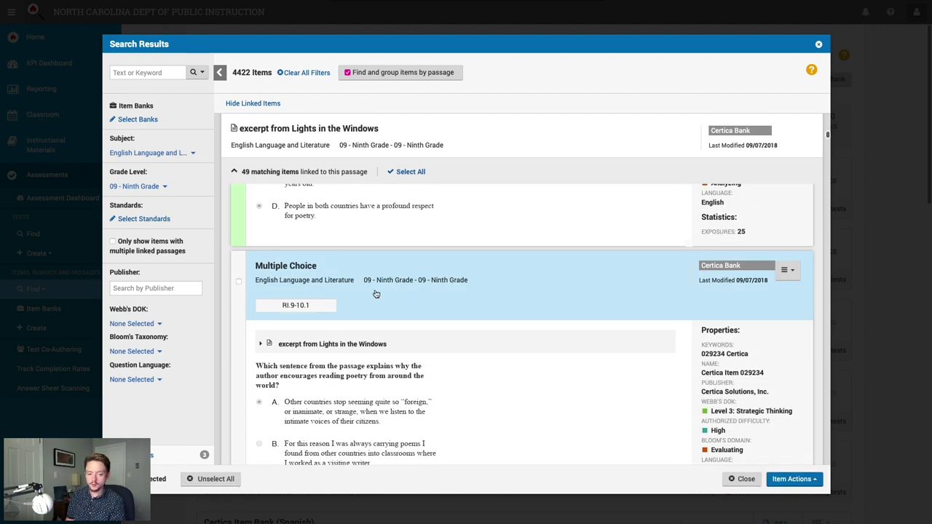
left_click(239, 283)
Step: Collapse the Lights in the Windows and The Mayan Codices linked-item lists
scroll(276, 247, "down", 4)
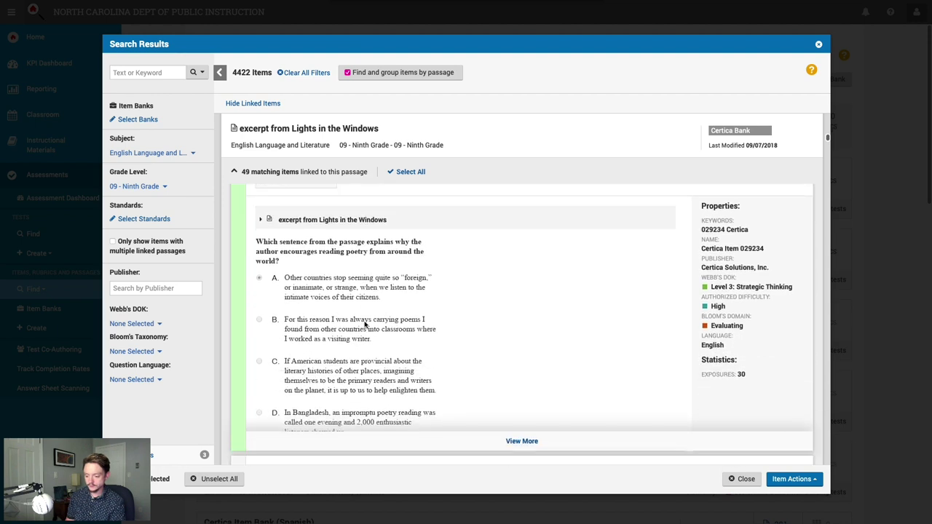
left_click(235, 174)
scroll(361, 320, "down", 5)
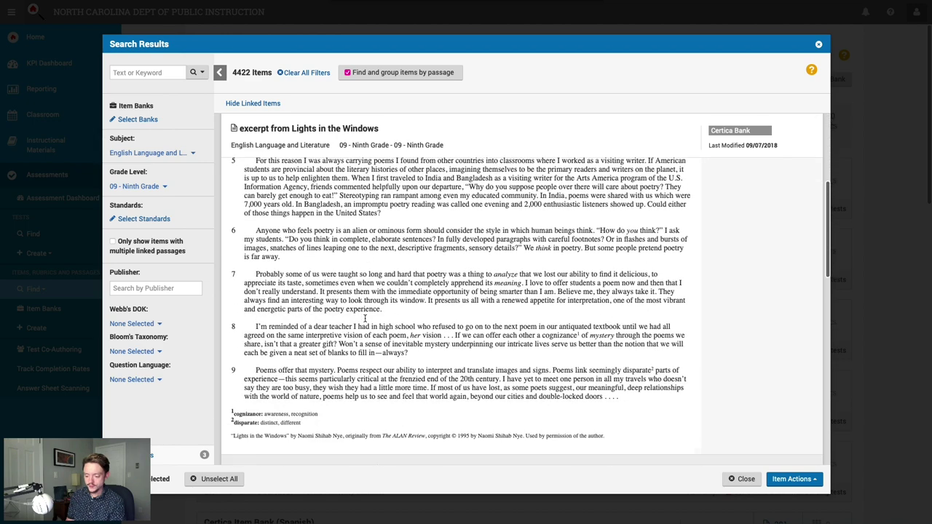
scroll(365, 318, "down", 3)
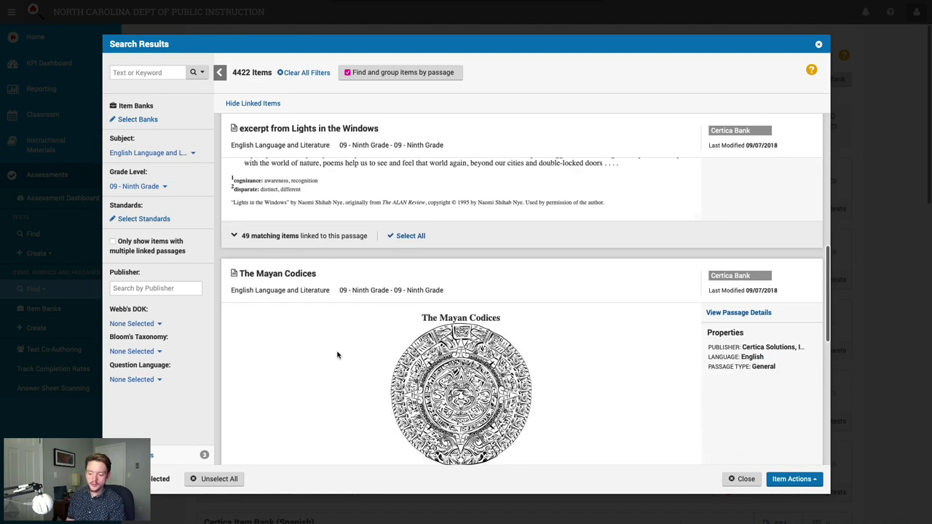
scroll(337, 354, "down", 2)
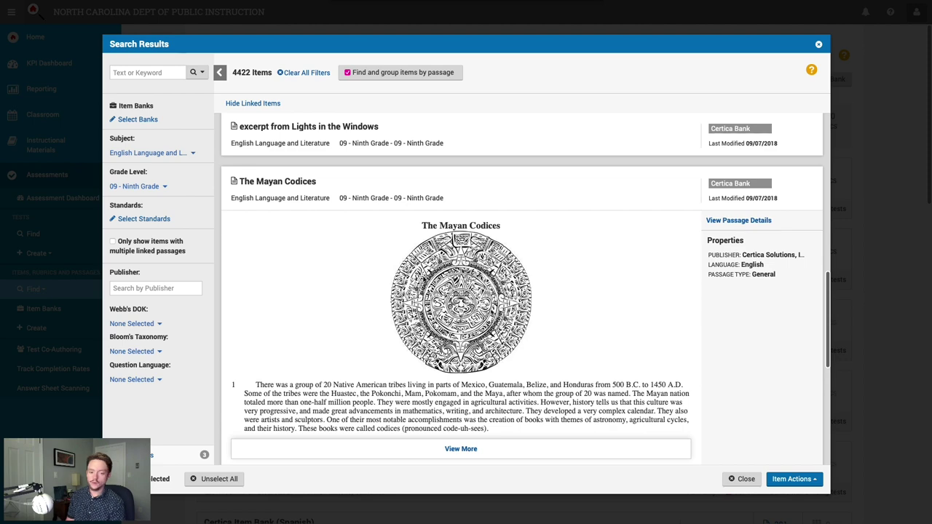
scroll(331, 318, "down", 3)
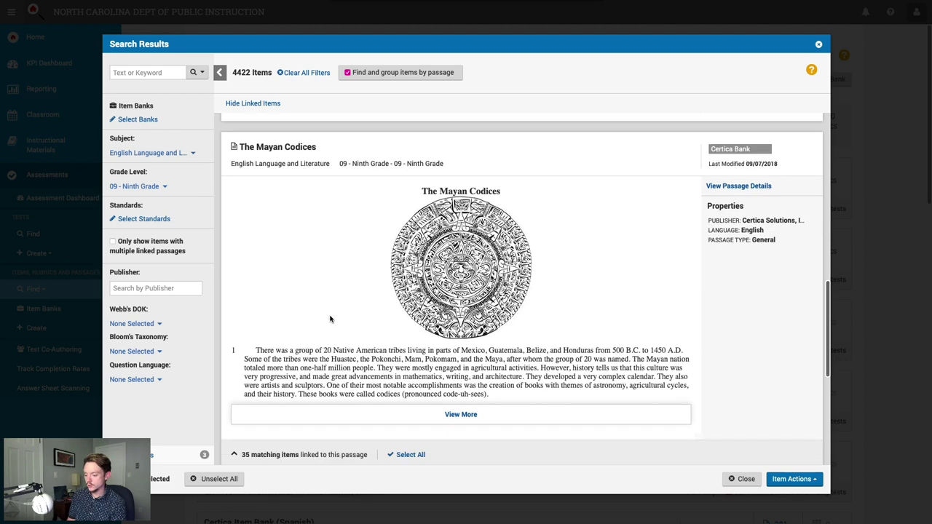
left_click(234, 331)
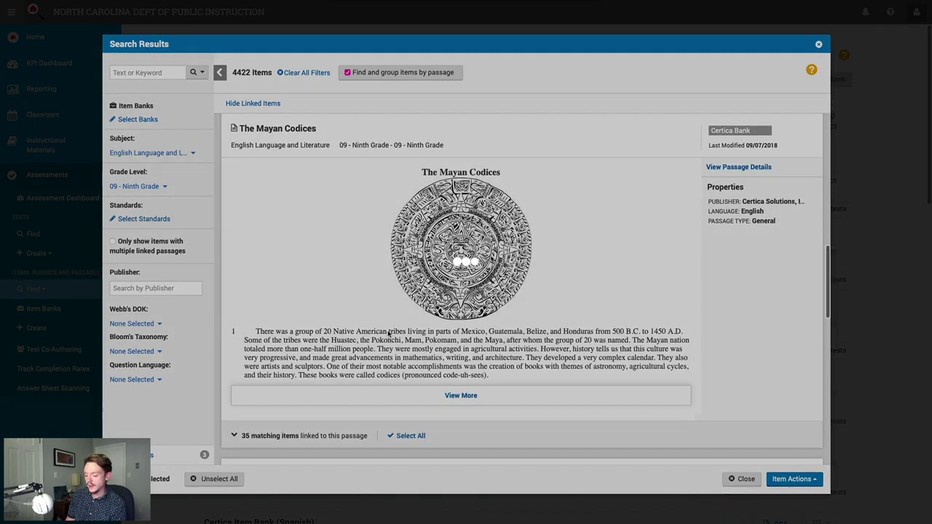
Step: Select two Disbelief multiple-choice questions, including the one about the word 'concocted'
scroll(386, 328, "down", 5)
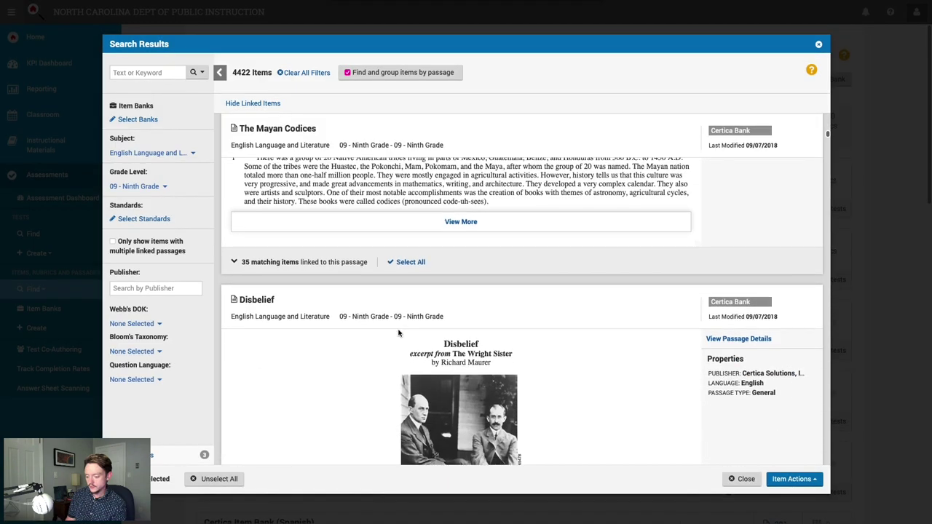
scroll(374, 323, "down", 3)
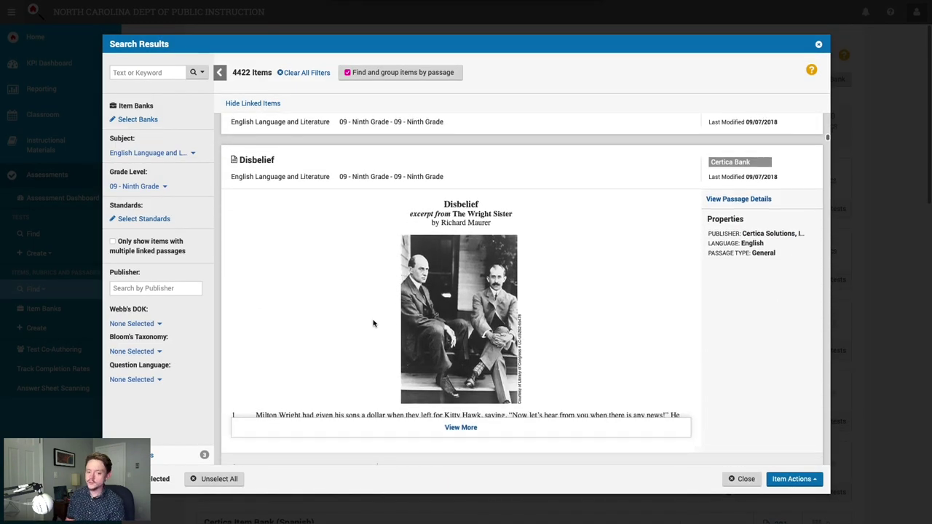
scroll(373, 324, "down", 2)
scroll(374, 323, "down", 2)
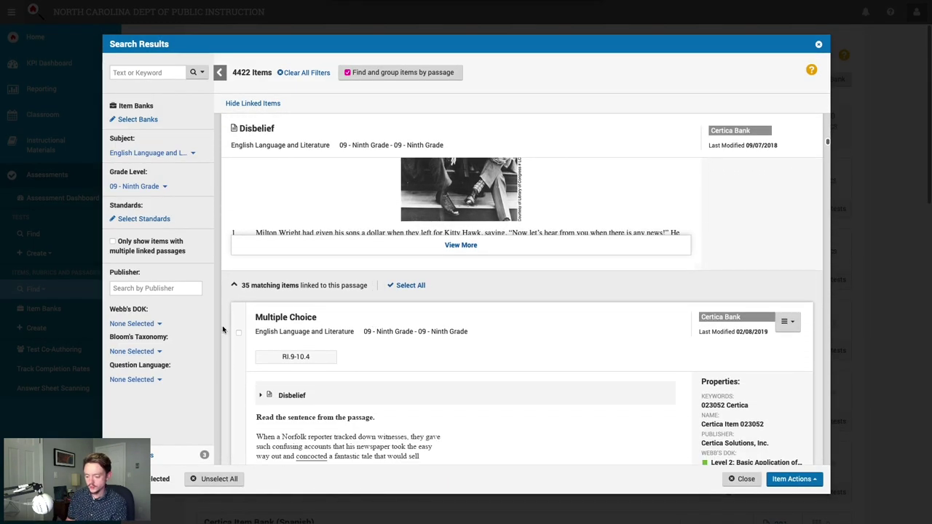
left_click(241, 335)
scroll(244, 338, "down", 5)
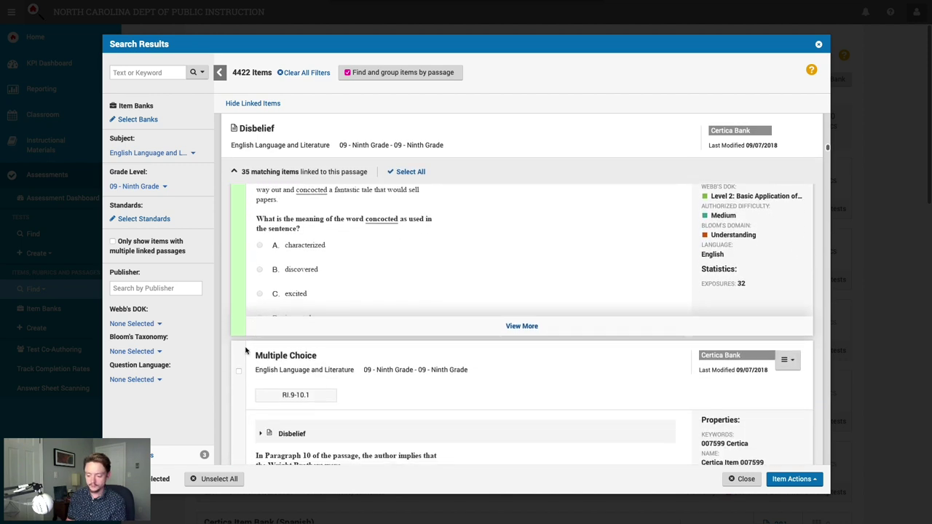
left_click(238, 372)
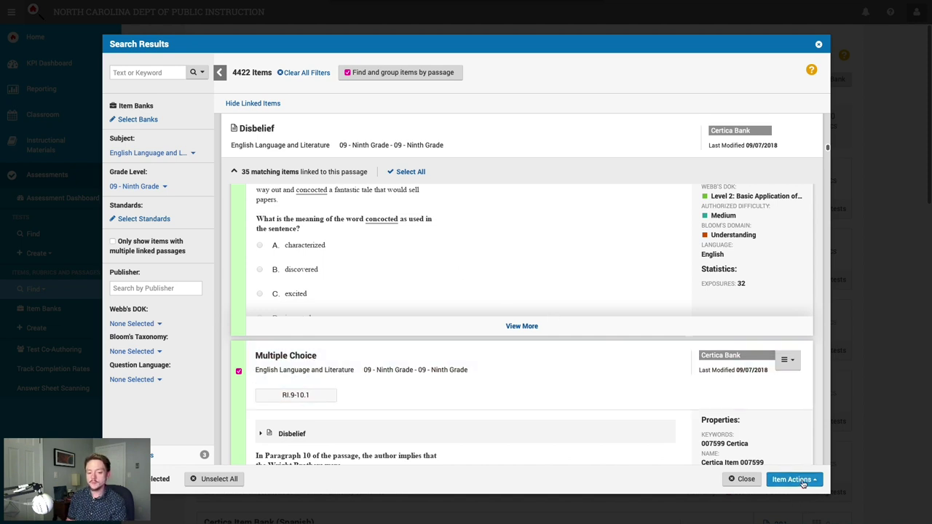
Step: Use Item Actions > Add to Test to create a new test with the four selected questions
left_click(802, 482)
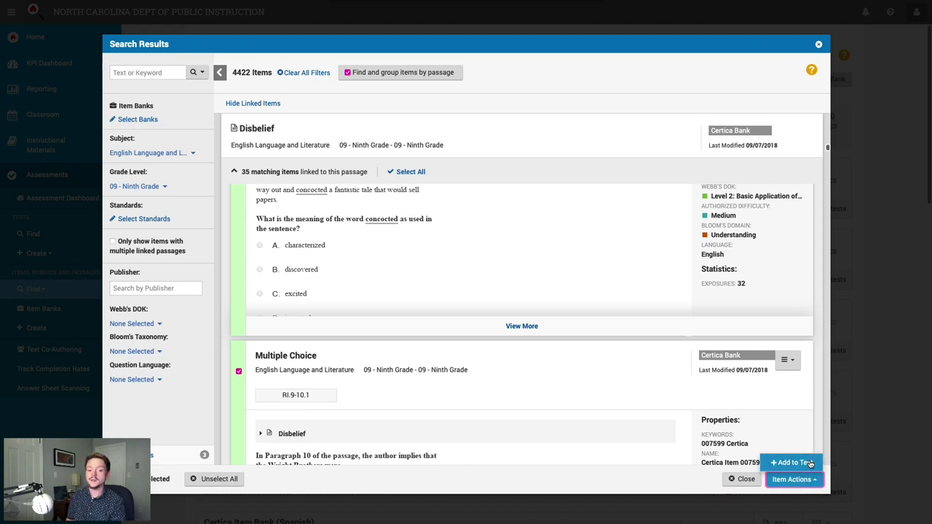
left_click(810, 463)
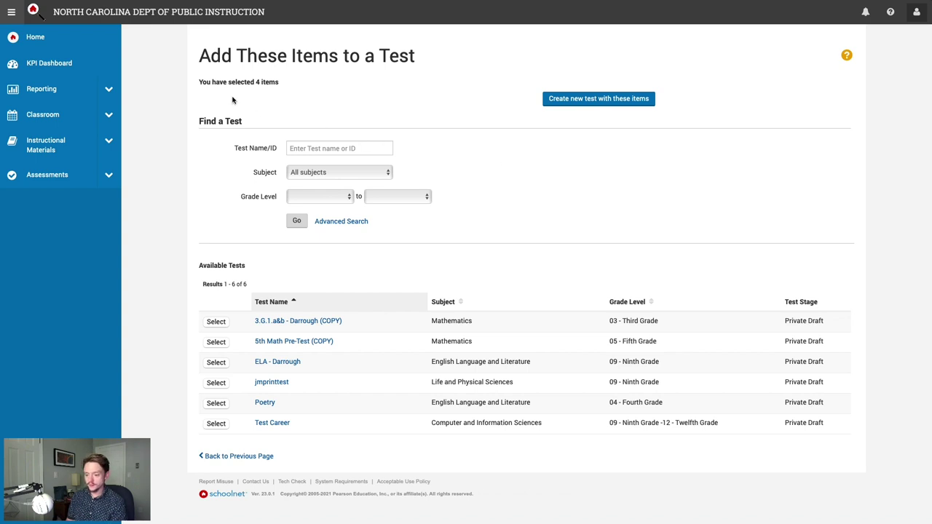
left_click_drag(237, 83, 279, 83)
left_click(292, 83)
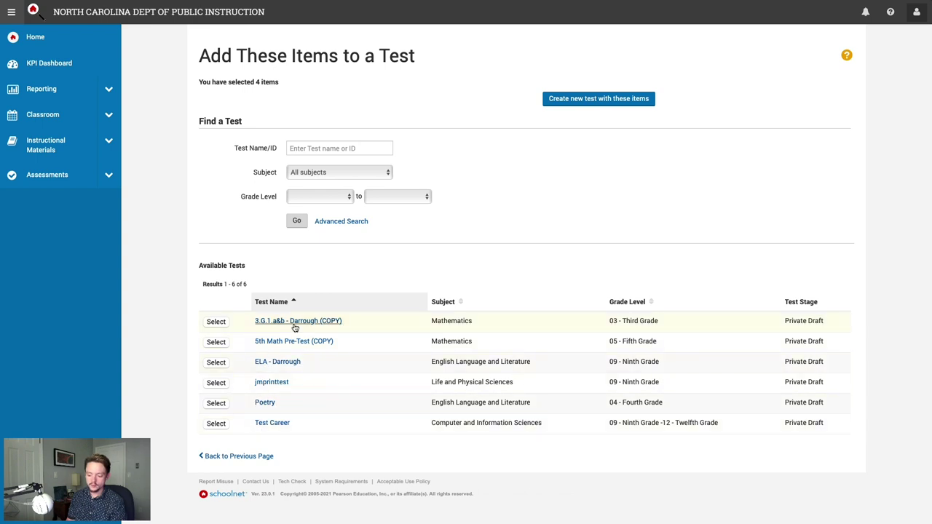
left_click(606, 102)
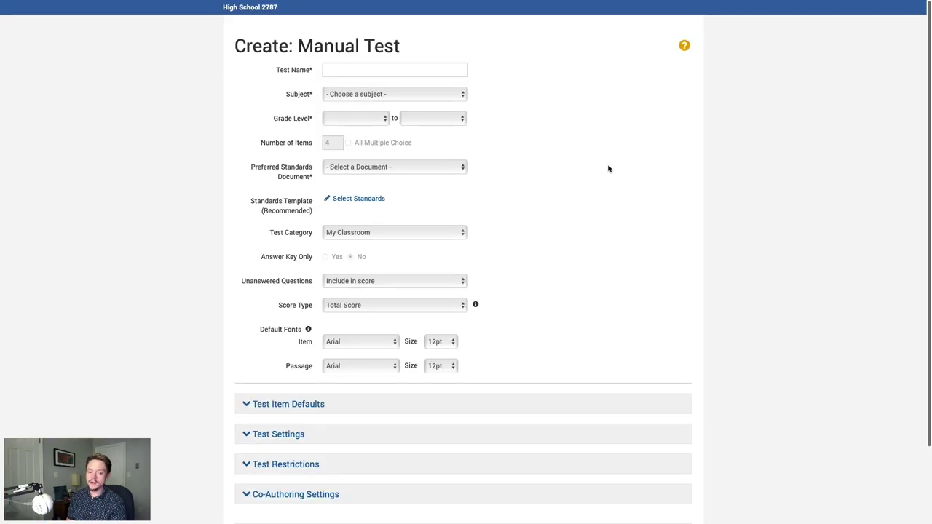
Step: Name the test 'Schoolnet23 Training' with subject English Language and Literature and grade 09 - Ninth Grade
left_click(369, 70)
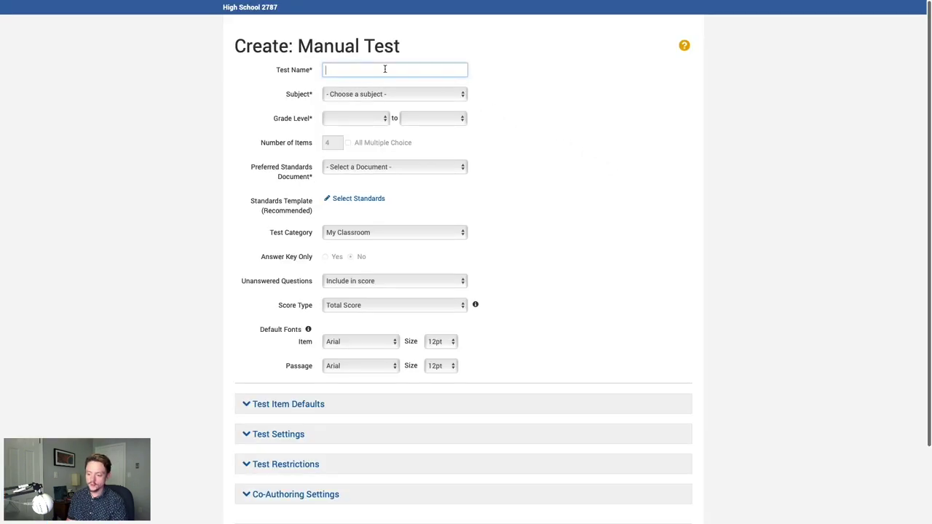
type("Schoolnet23 Training")
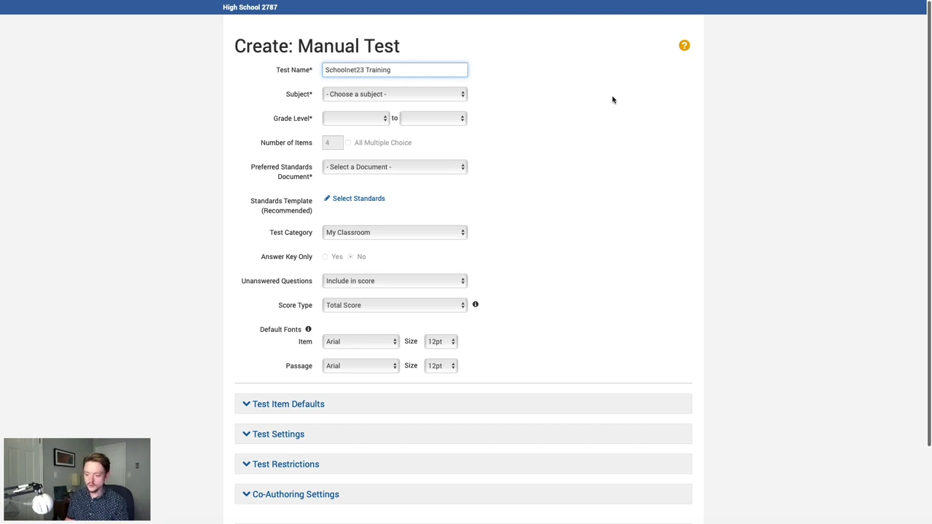
left_click(449, 94)
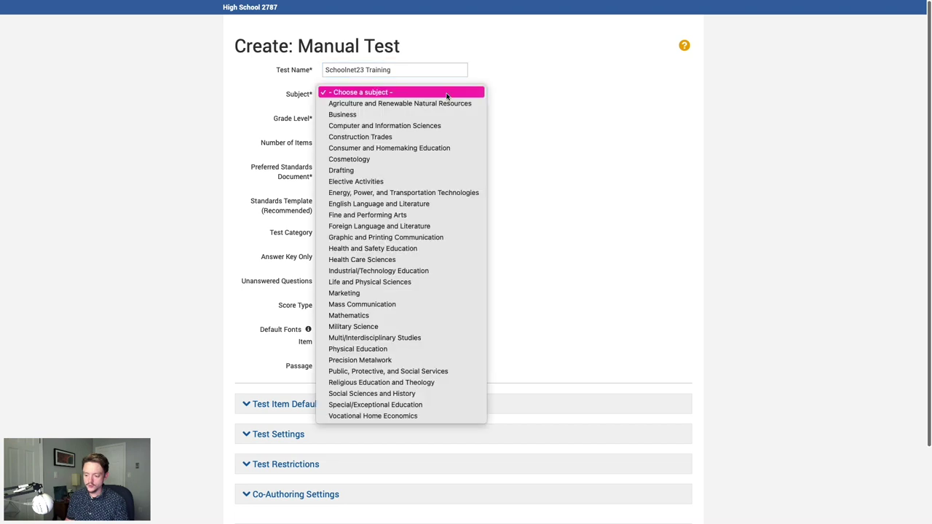
left_click(440, 211)
left_click(343, 119)
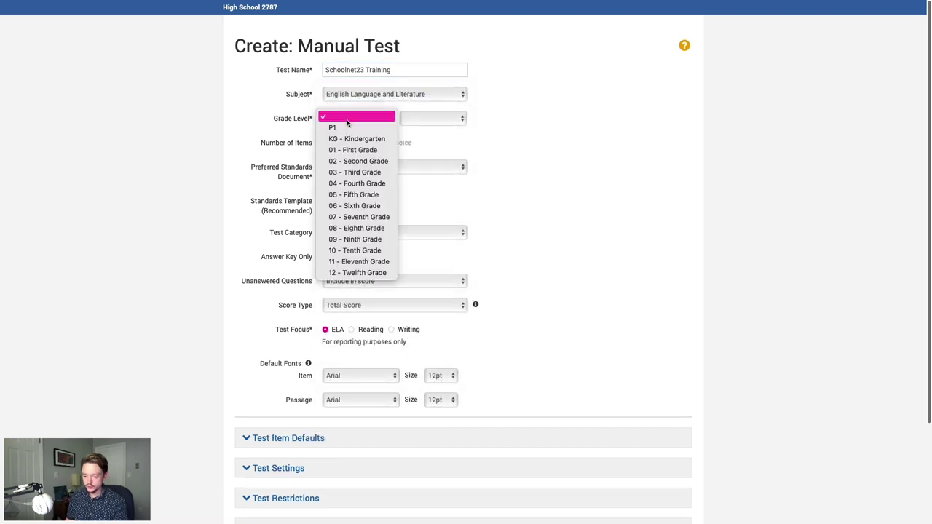
left_click(384, 240)
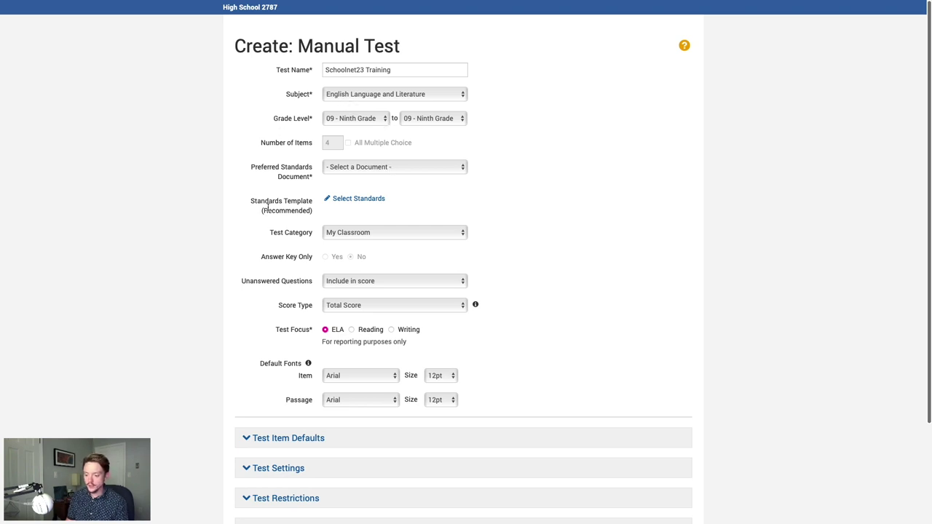
Step: Set the preferred standards document to English Language Arts and bring up Select Standards
left_click(345, 167)
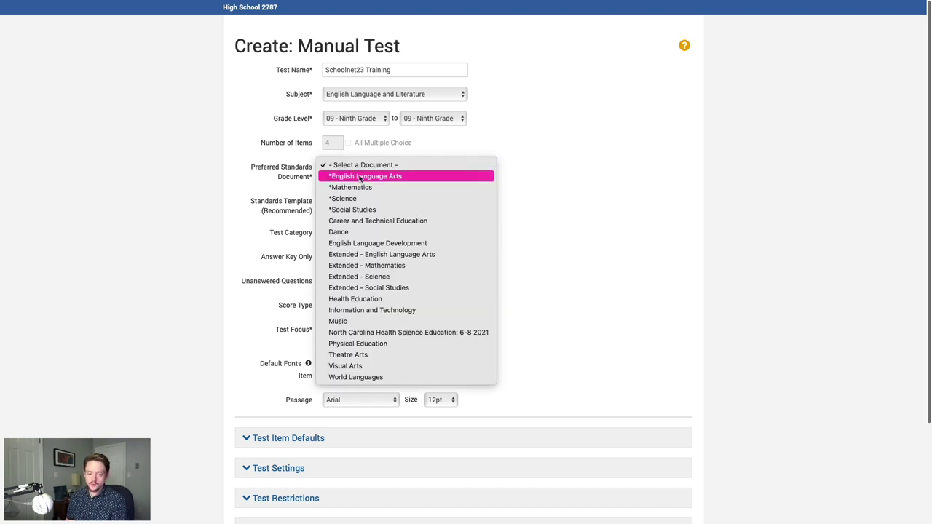
left_click(360, 177)
left_click(349, 200)
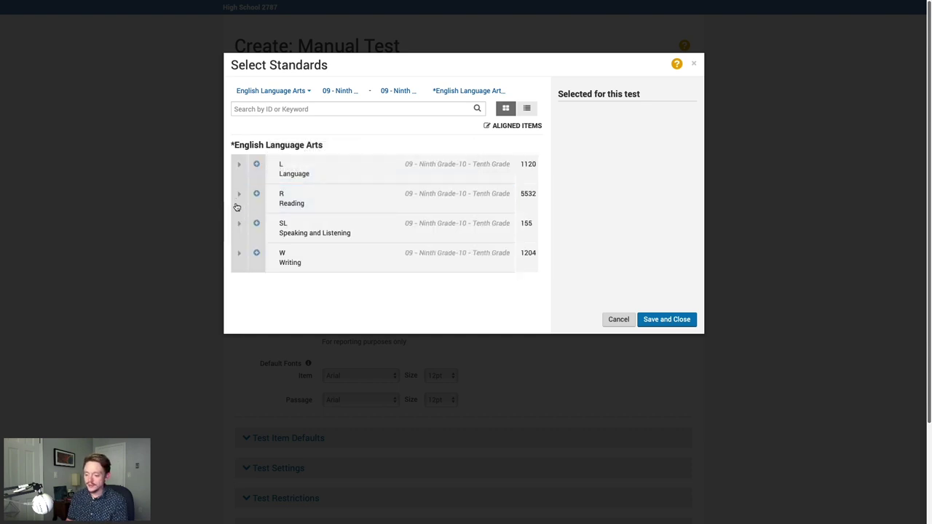
Step: Check RI.9-10.1 and RI.9-10.3 under Reading > Informational Text and save the standards
left_click(240, 197)
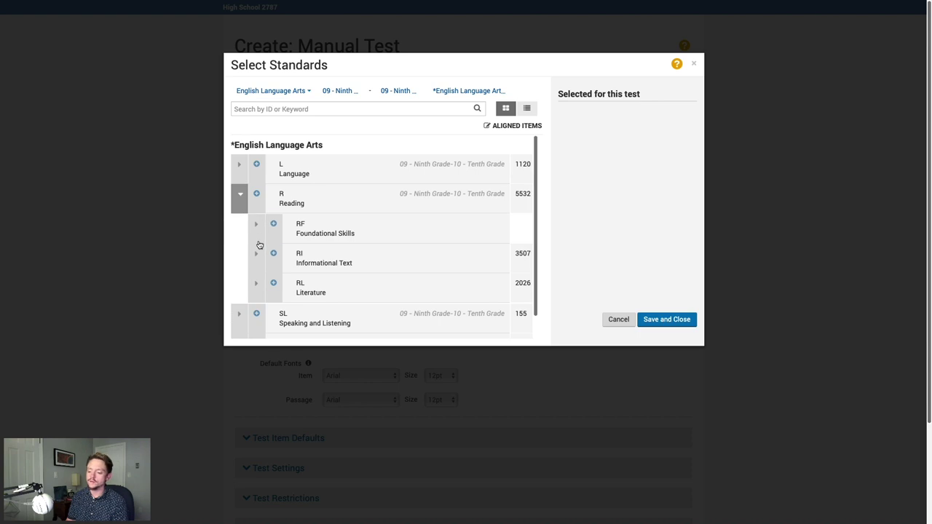
left_click(255, 259)
left_click(276, 235)
left_click(306, 237)
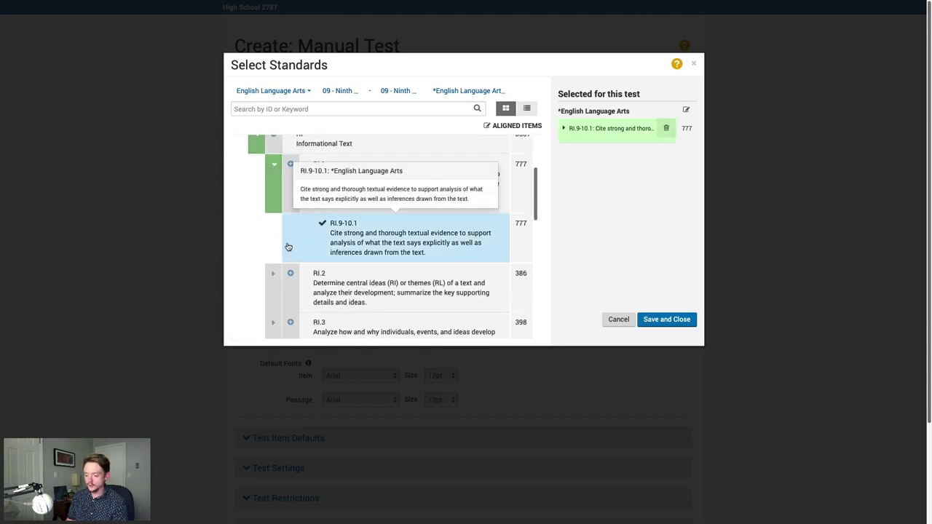
scroll(284, 249, "down", 1)
left_click(269, 267)
left_click(343, 306)
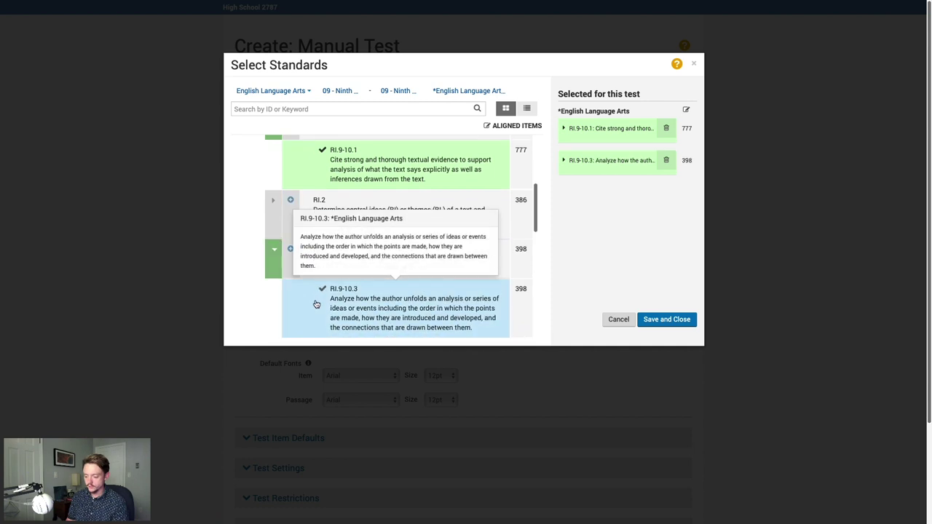
left_click(684, 321)
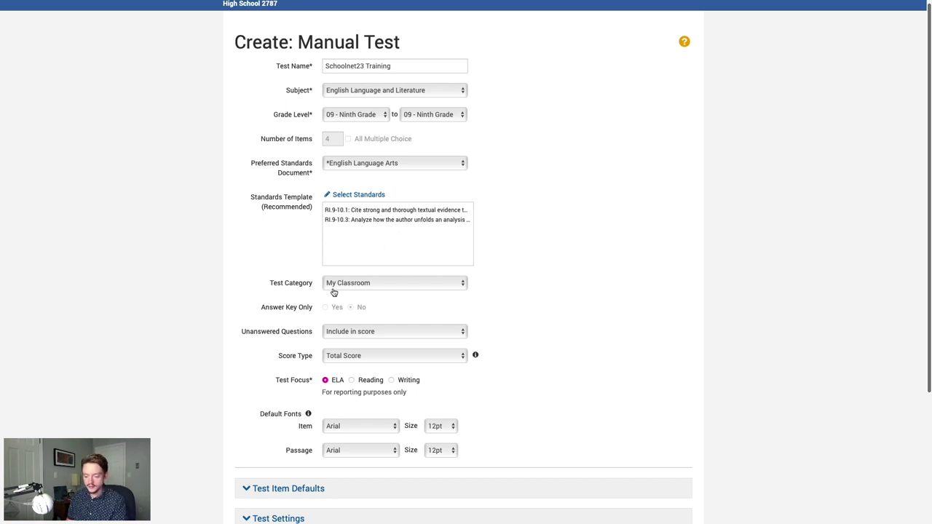
left_click(404, 284)
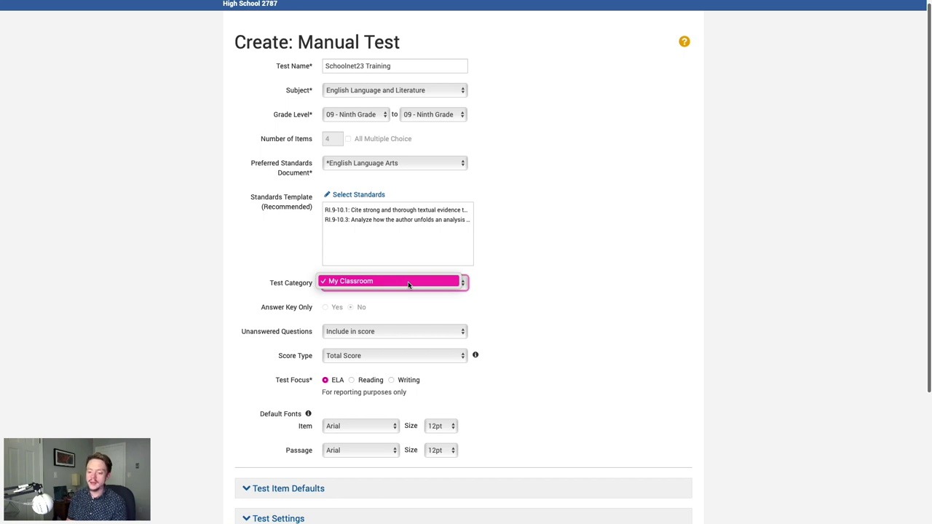
left_click(409, 285)
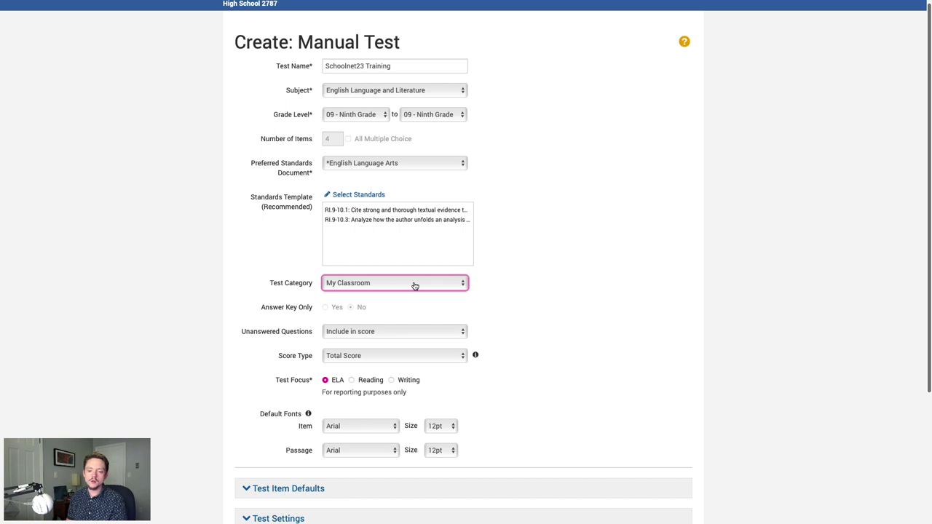
left_click(510, 276)
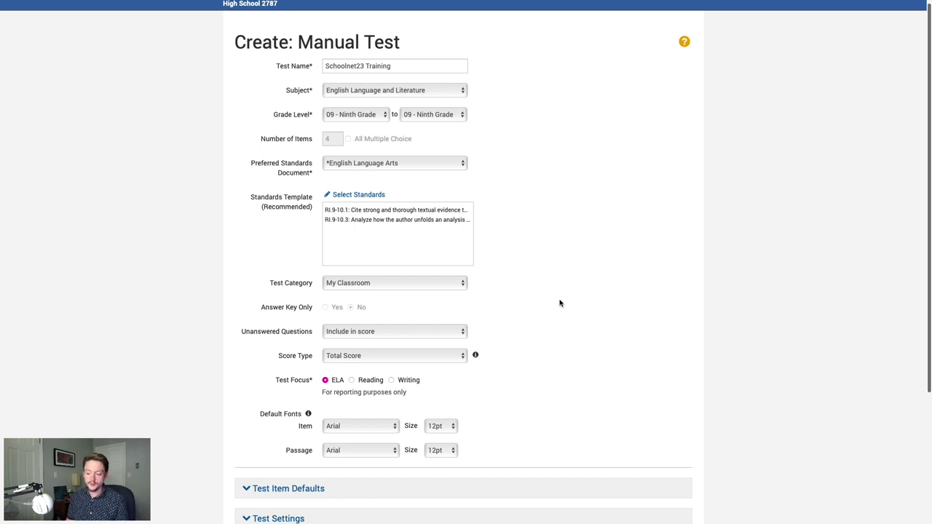
scroll(566, 324, "down", 1)
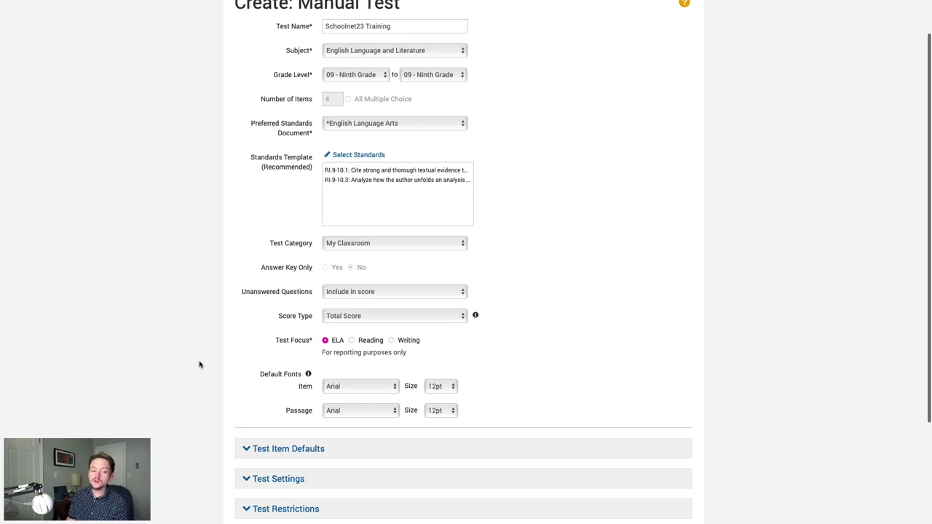
scroll(199, 365, "down", 2)
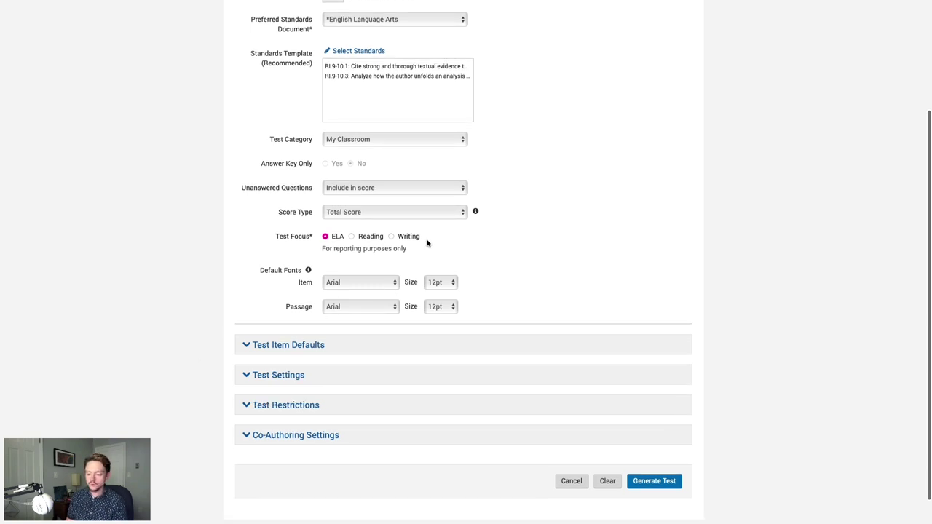
mouse_move(475, 211)
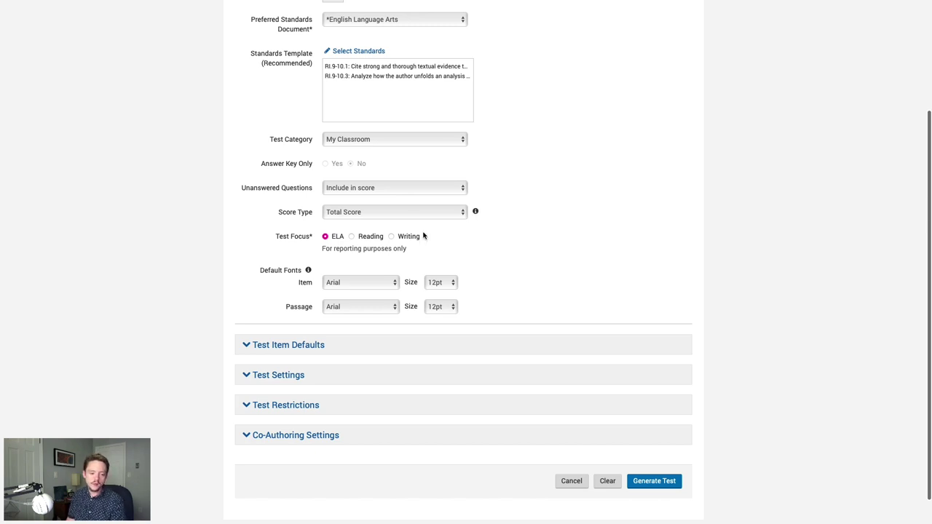
mouse_move(308, 271)
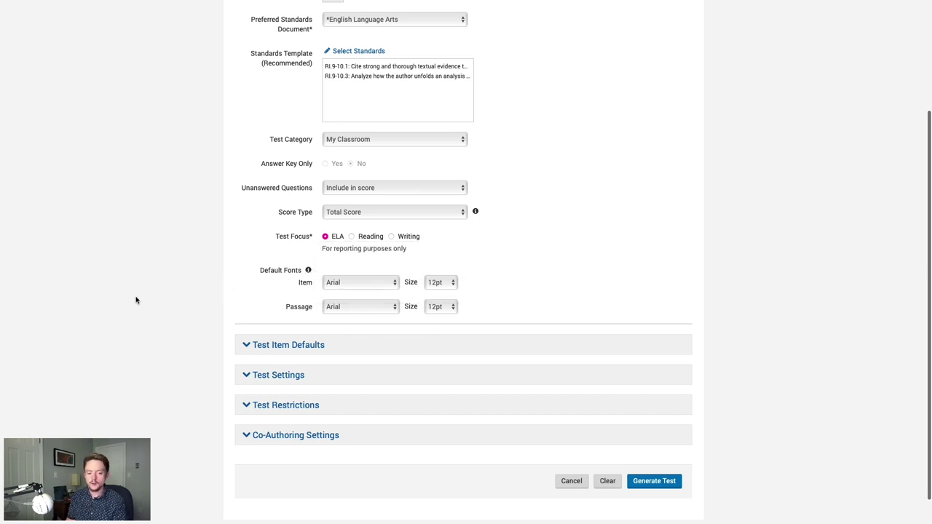
scroll(136, 300, "down", 1)
scroll(136, 300, "down", 1)
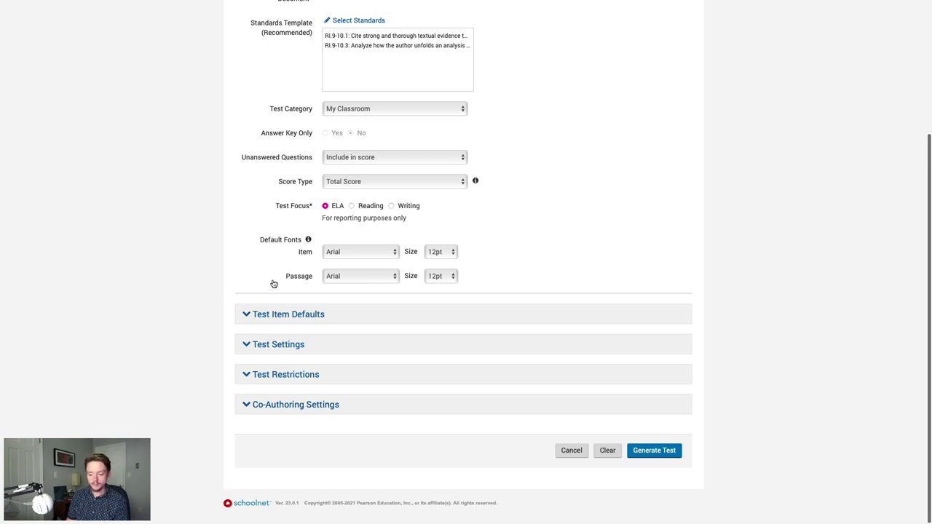
Step: Expand Test Item Defaults, try one- and two-column answer layouts, then return to Use Item Settings
left_click(273, 318)
scroll(192, 333, "down", 3)
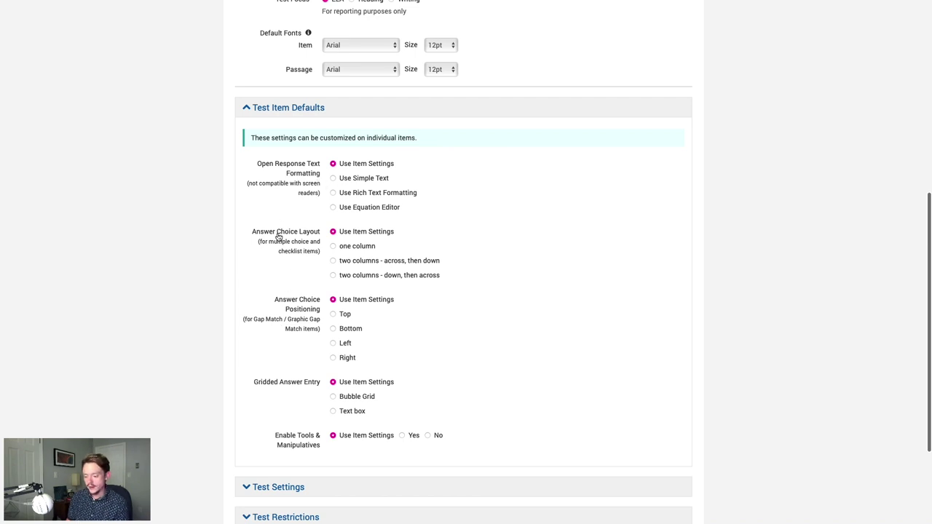
left_click_drag(265, 233, 297, 254)
left_click(299, 264)
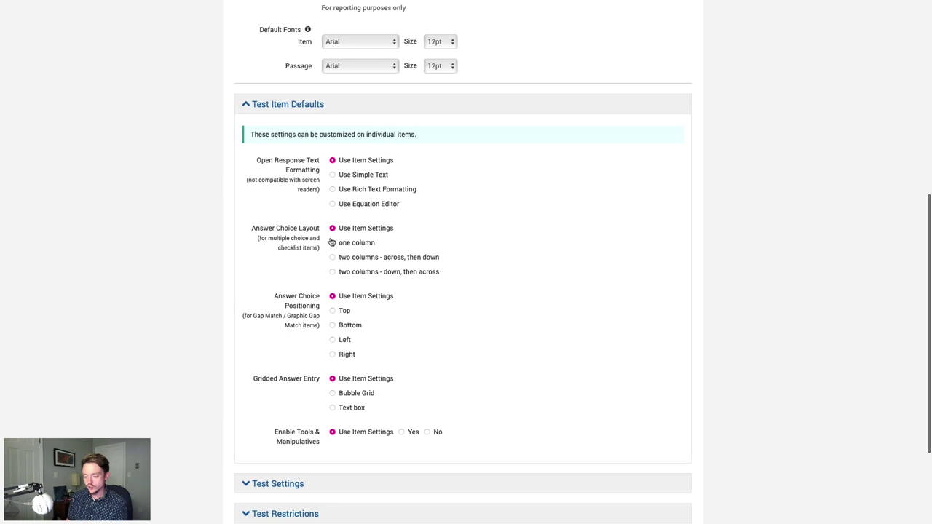
left_click(344, 245)
scroll(349, 249, "down", 1)
scroll(348, 249, "down", 1)
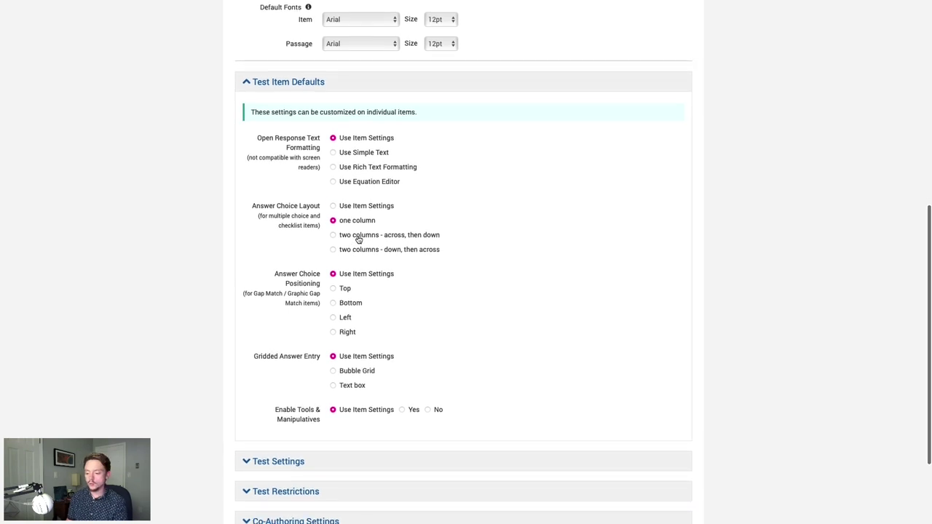
left_click(358, 236)
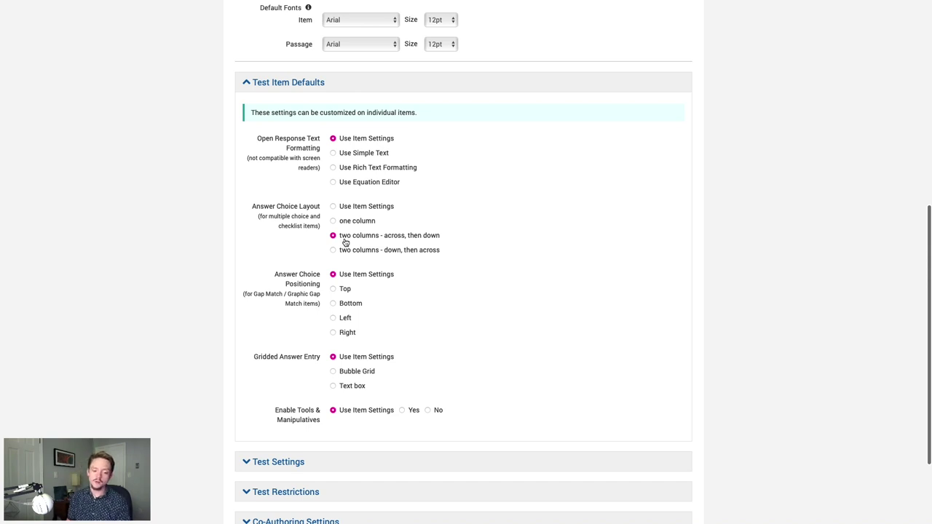
left_click(348, 206)
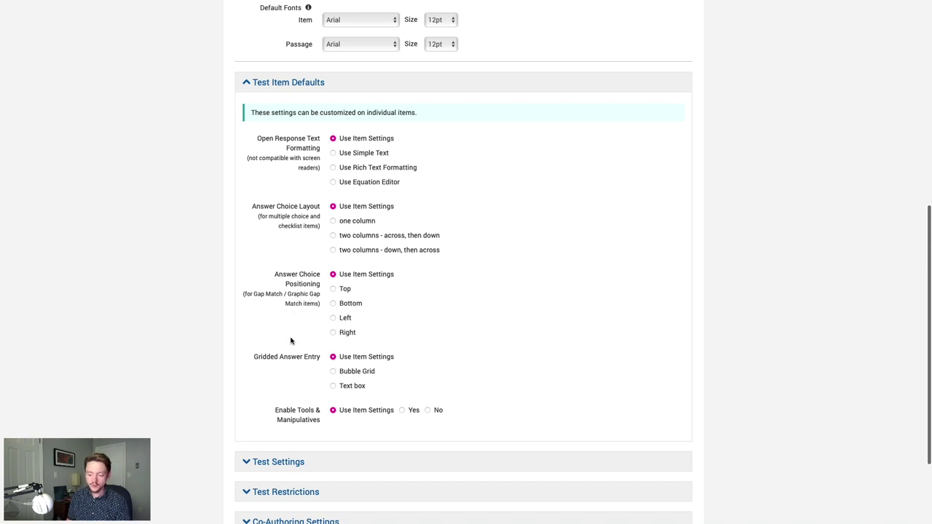
Step: Set Enable Tools & Manipulatives back to Use Item Settings after trying Yes and No
scroll(288, 344, "down", 1)
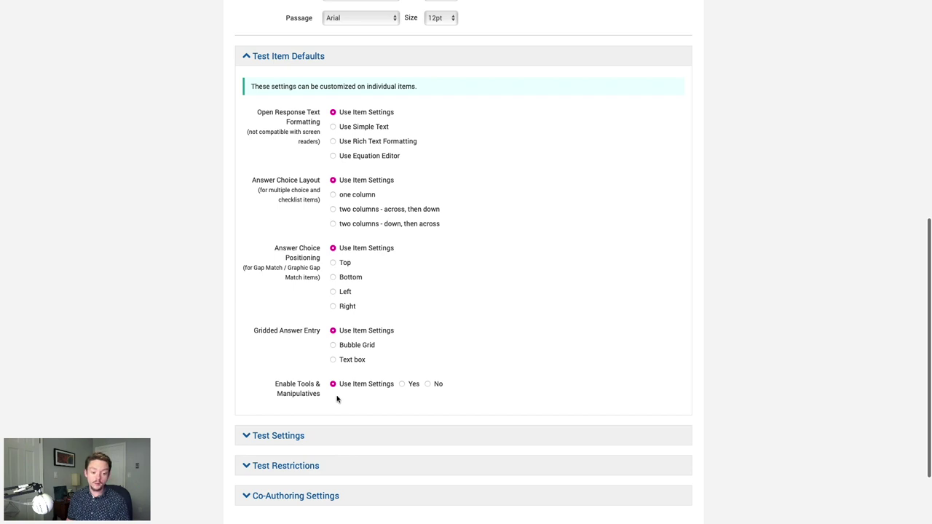
scroll(337, 399, "down", 1)
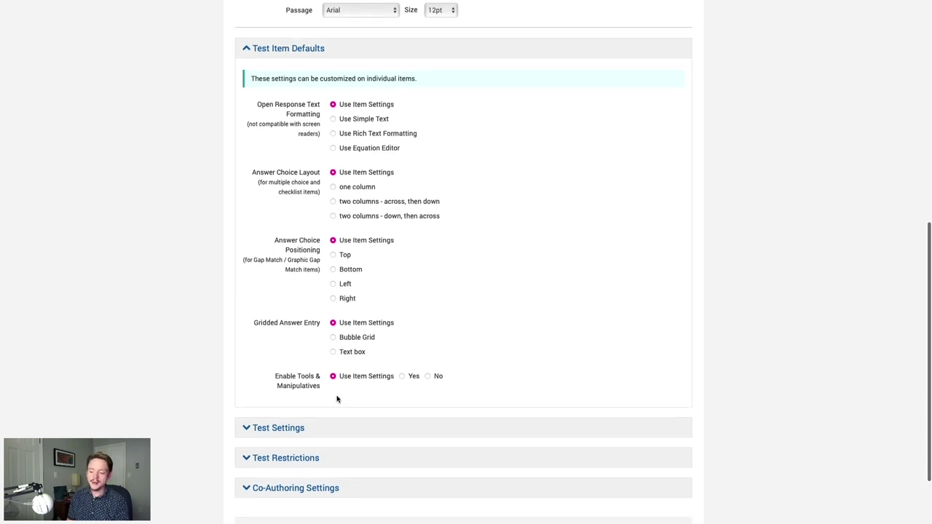
left_click(402, 376)
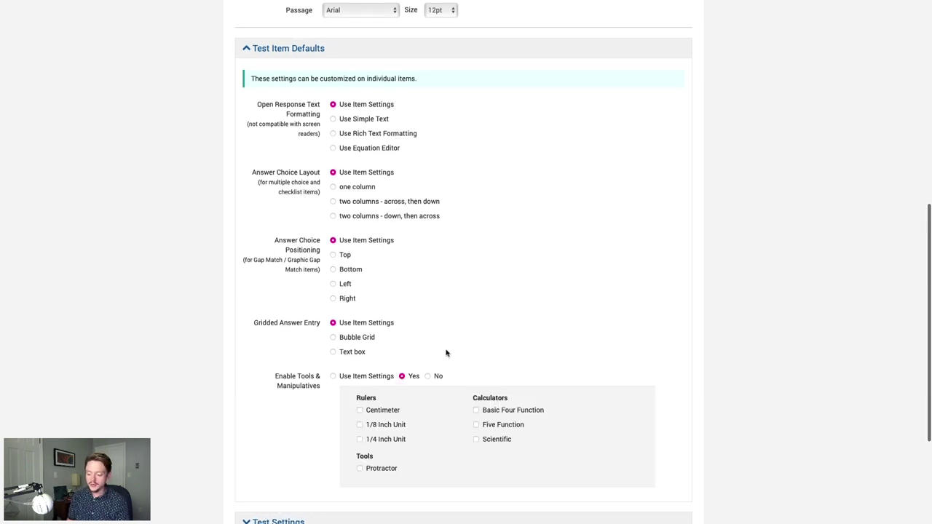
scroll(446, 353, "down", 3)
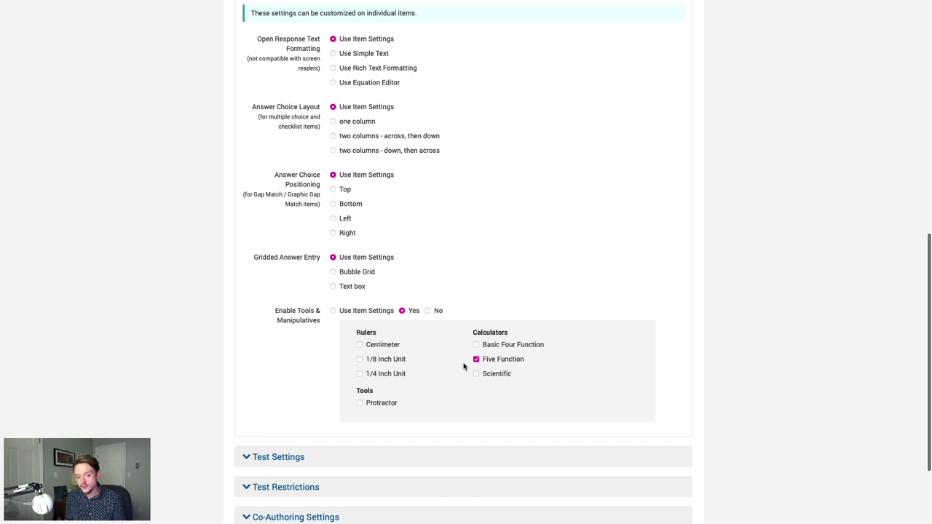
left_click(428, 312)
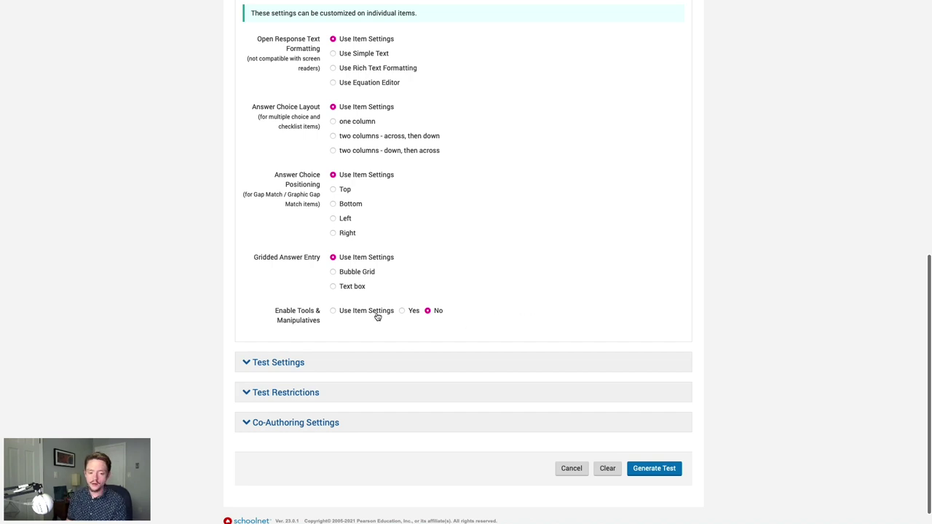
left_click(333, 313)
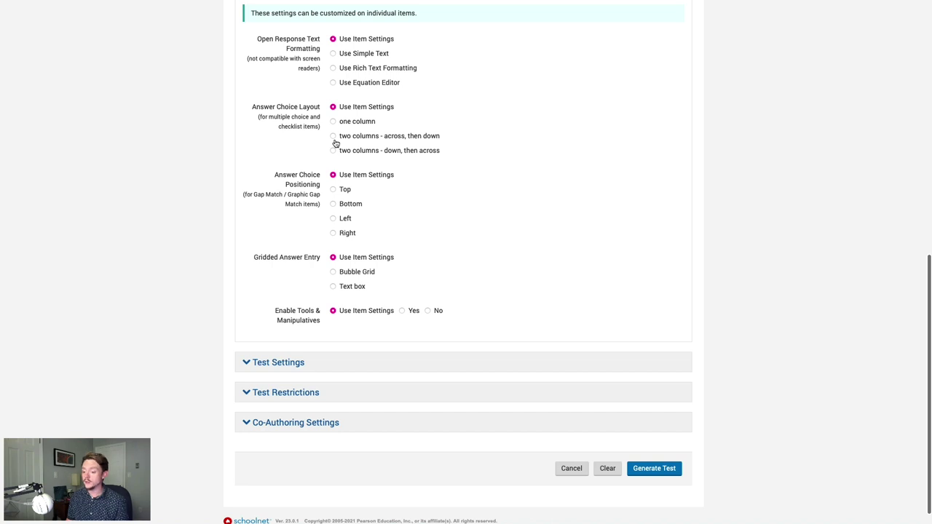
scroll(124, 298, "down", 1)
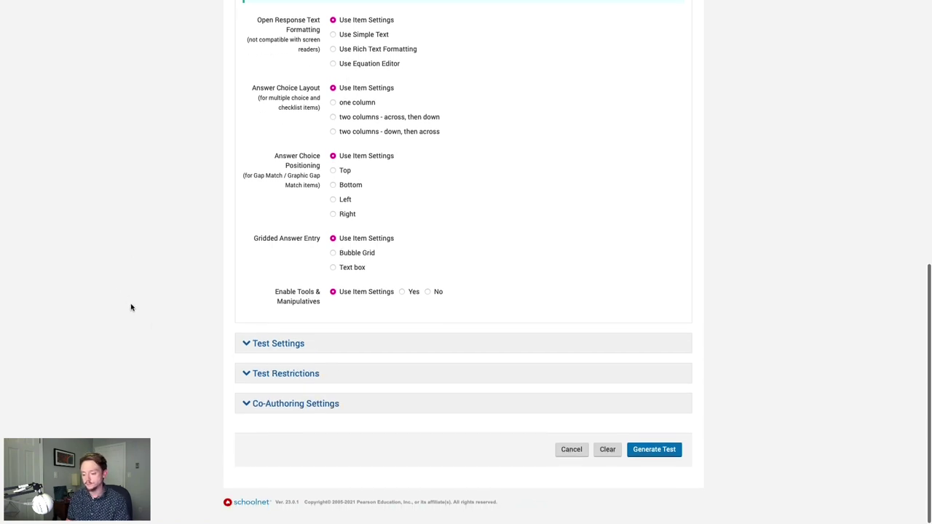
left_click(280, 349)
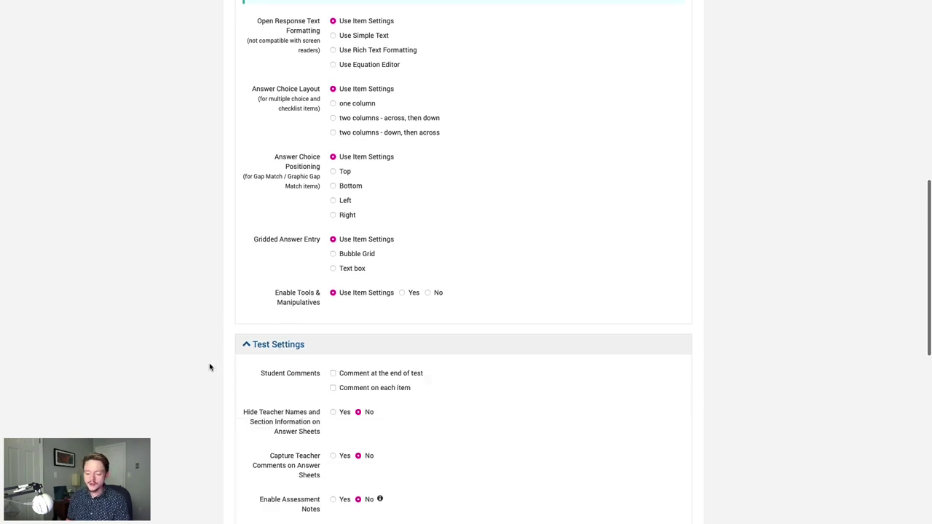
scroll(204, 369, "down", 2)
scroll(201, 369, "down", 5)
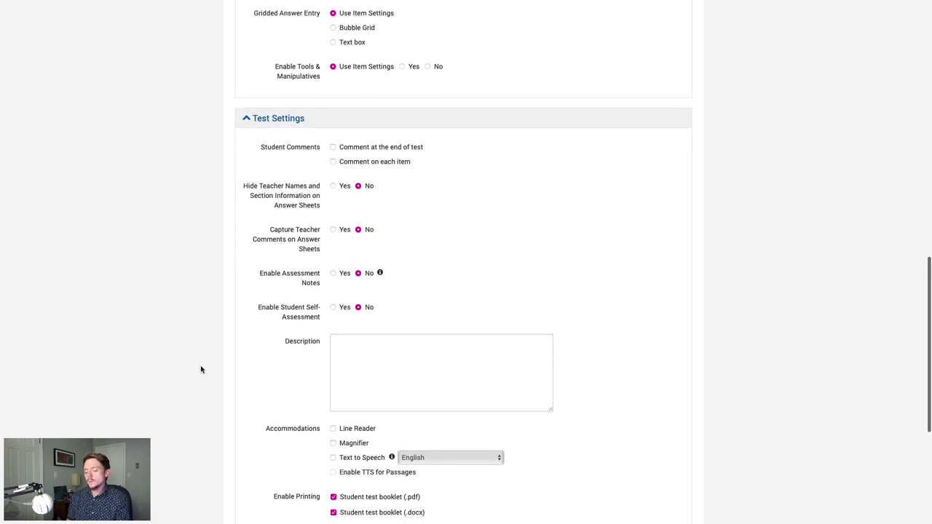
scroll(201, 369, "down", 2)
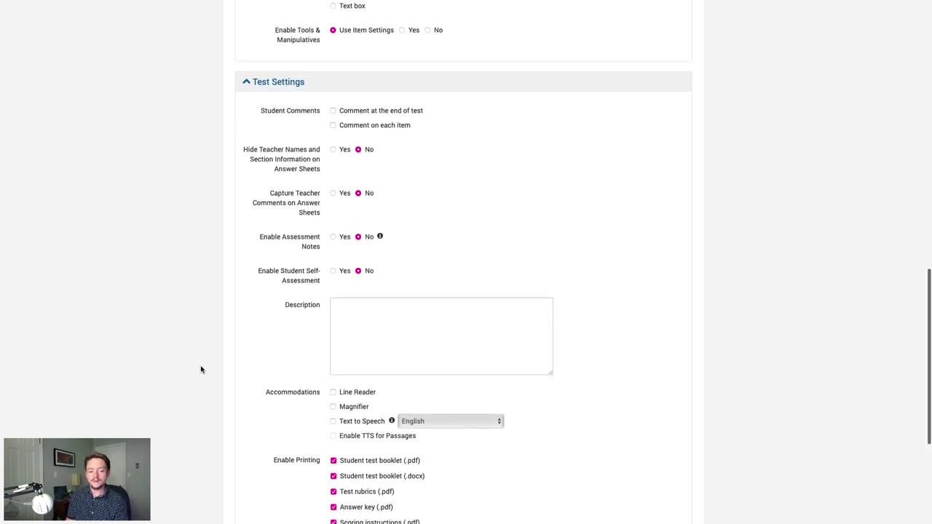
scroll(201, 369, "up", 1)
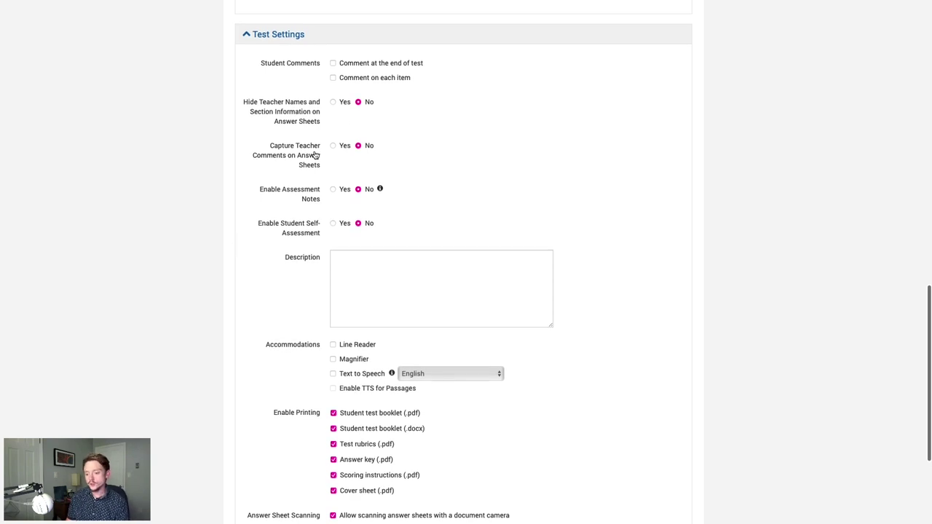
left_click_drag(263, 65, 318, 64)
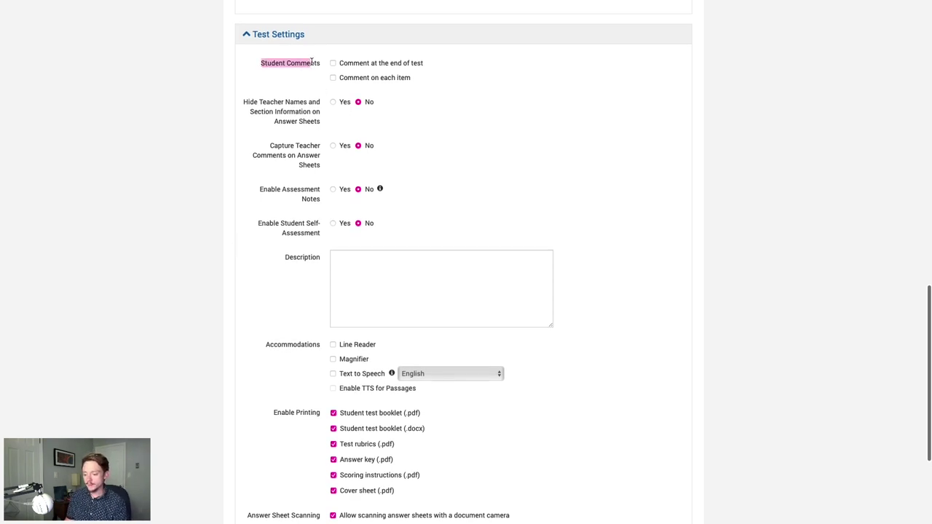
left_click(296, 92)
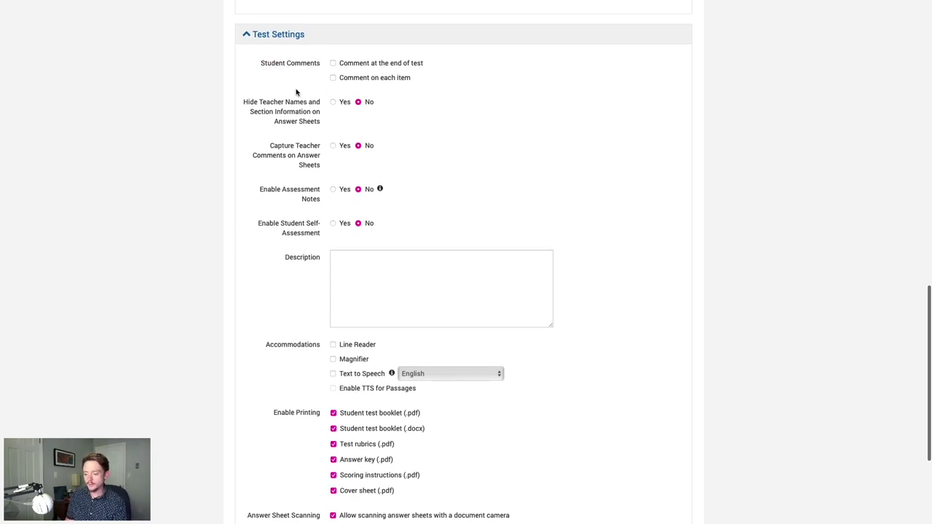
left_click(383, 64)
left_click(376, 82)
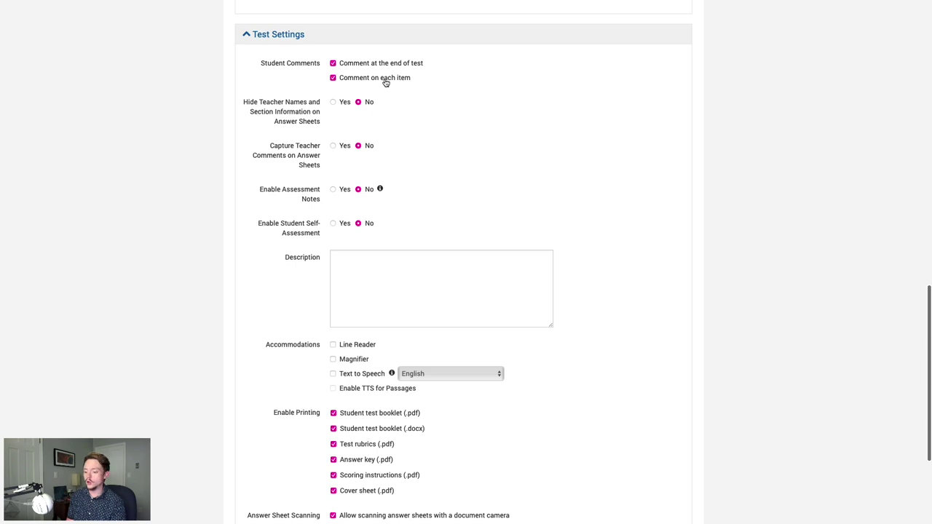
scroll(539, 141, "down", 3)
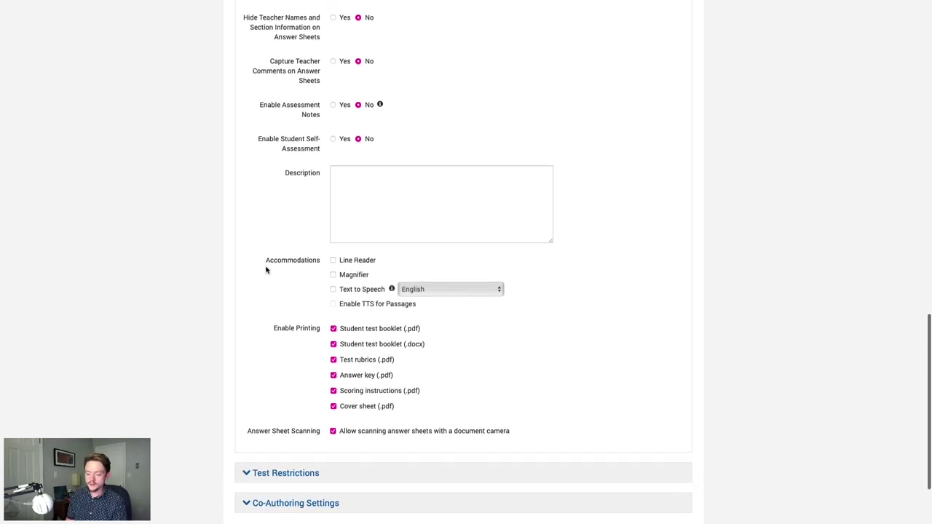
Step: Enable the Magnifier and Text to Speech accommodations and switch off TTS for Passages
left_click_drag(267, 263, 272, 260)
left_click(293, 273)
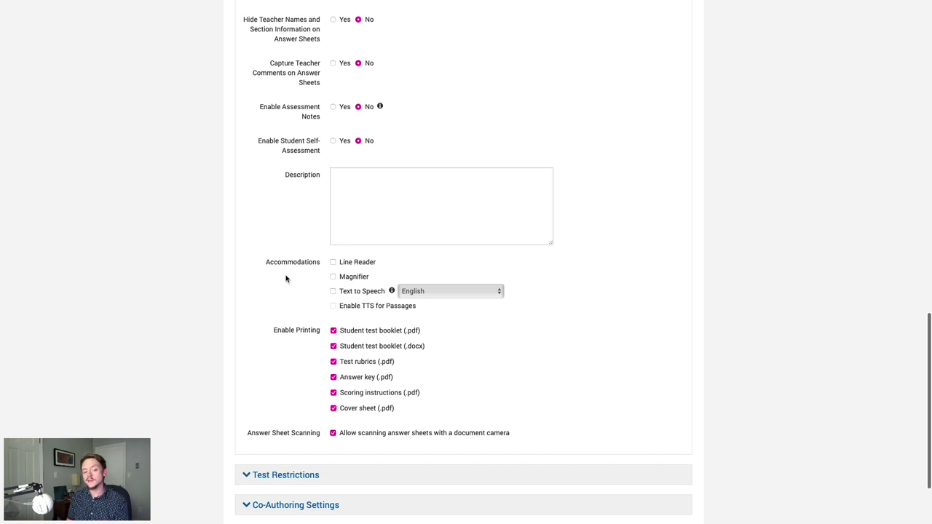
left_click(349, 294)
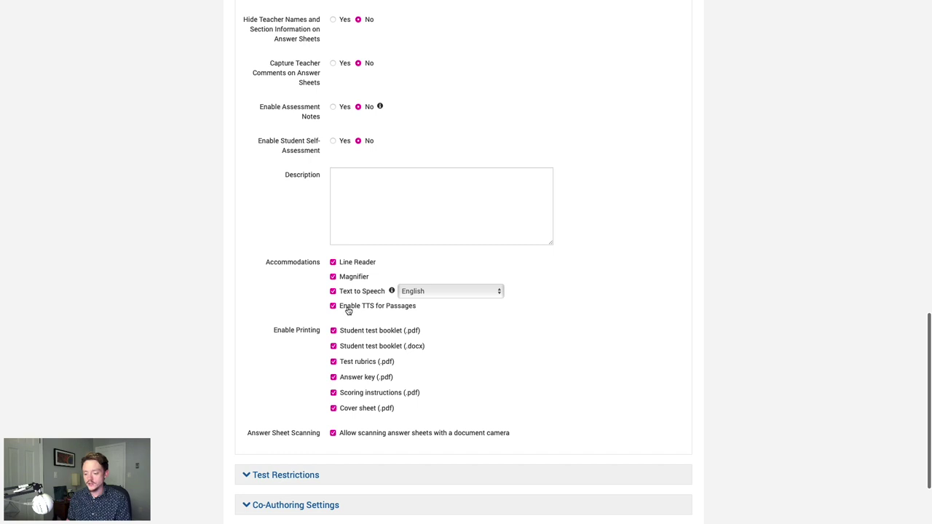
left_click(348, 311)
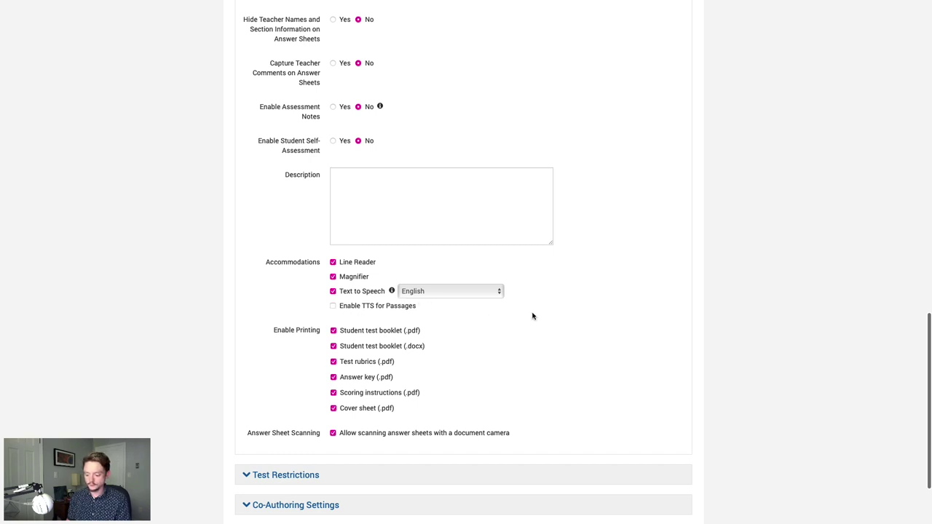
scroll(559, 314, "down", 3)
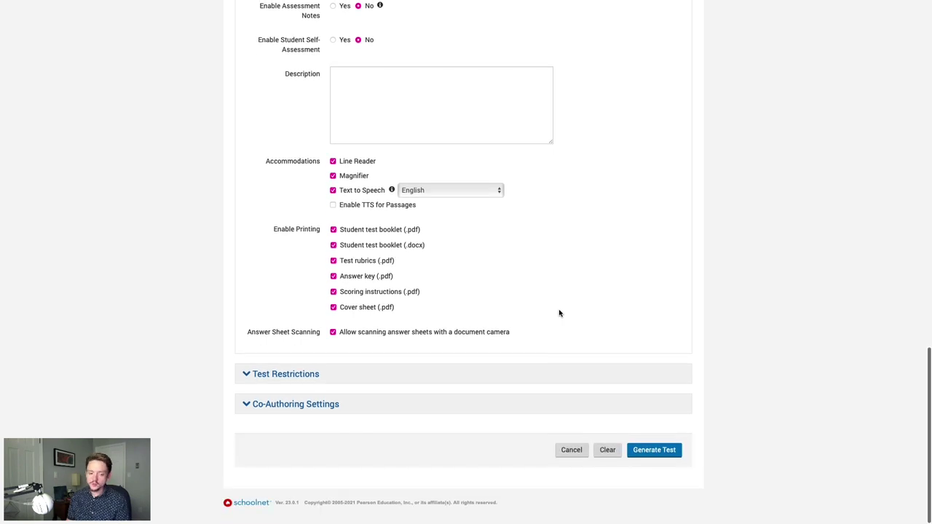
left_click(307, 382)
scroll(131, 365, "down", 3)
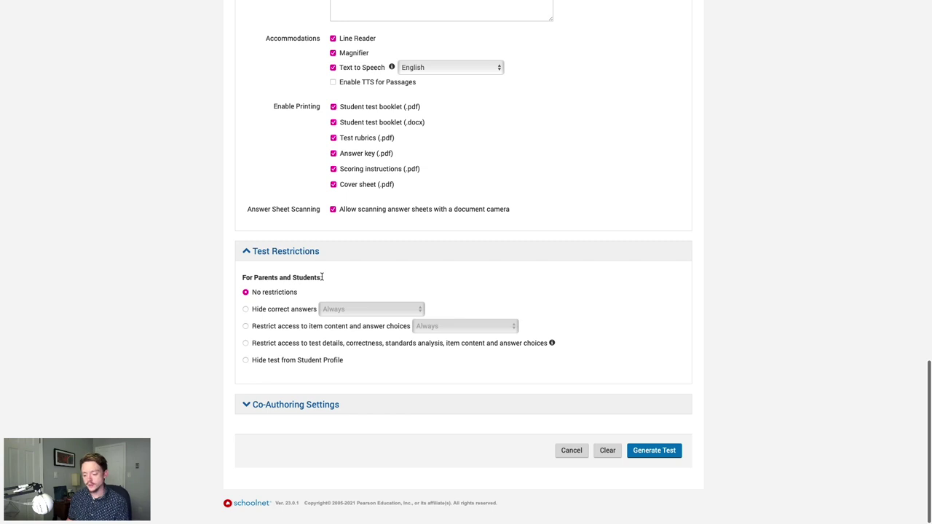
double_click(265, 295)
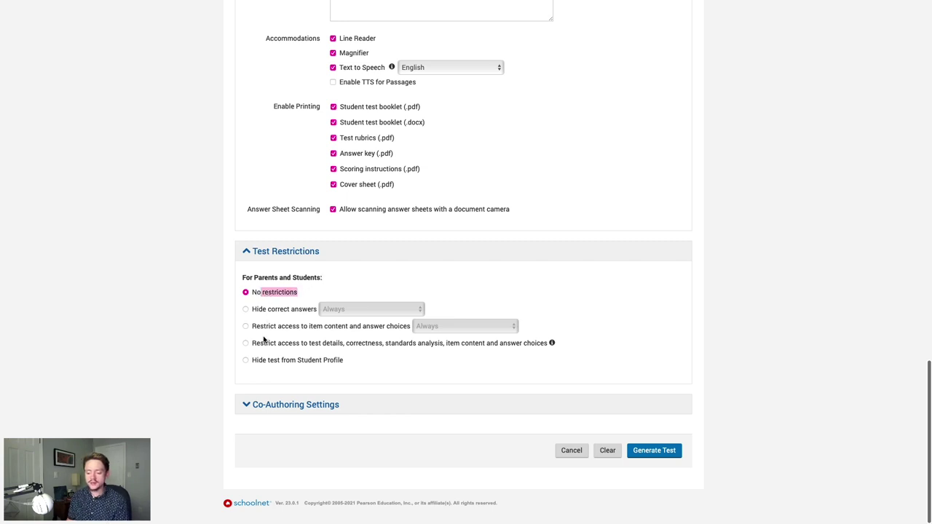
left_click(221, 354)
left_click(275, 311)
left_click(337, 310)
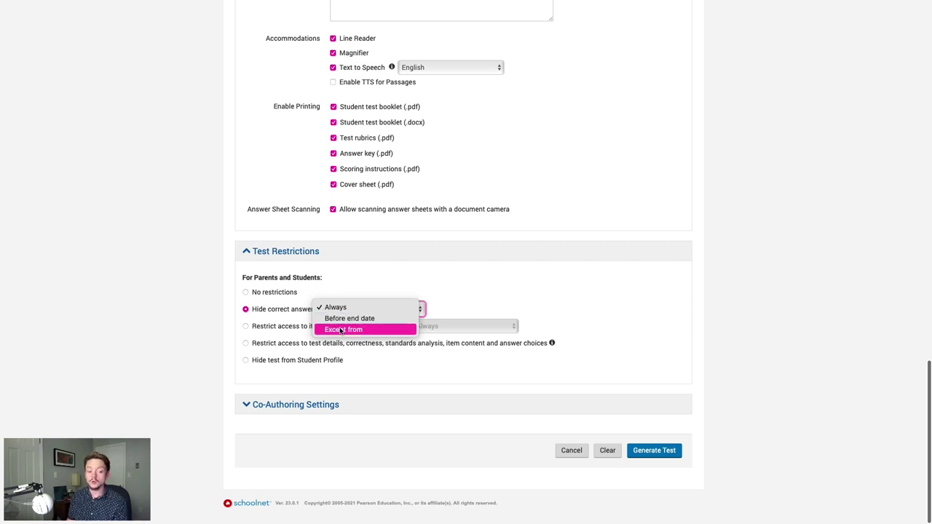
left_click(292, 326)
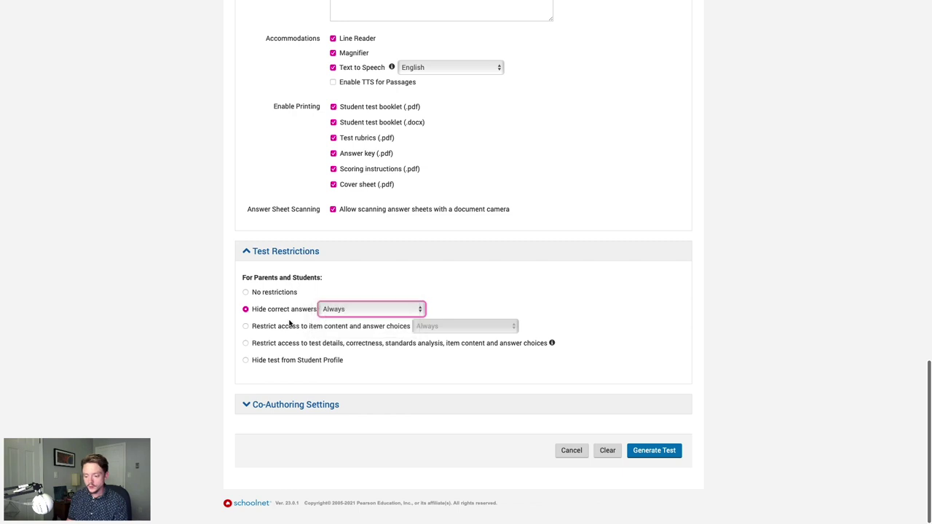
left_click(302, 328)
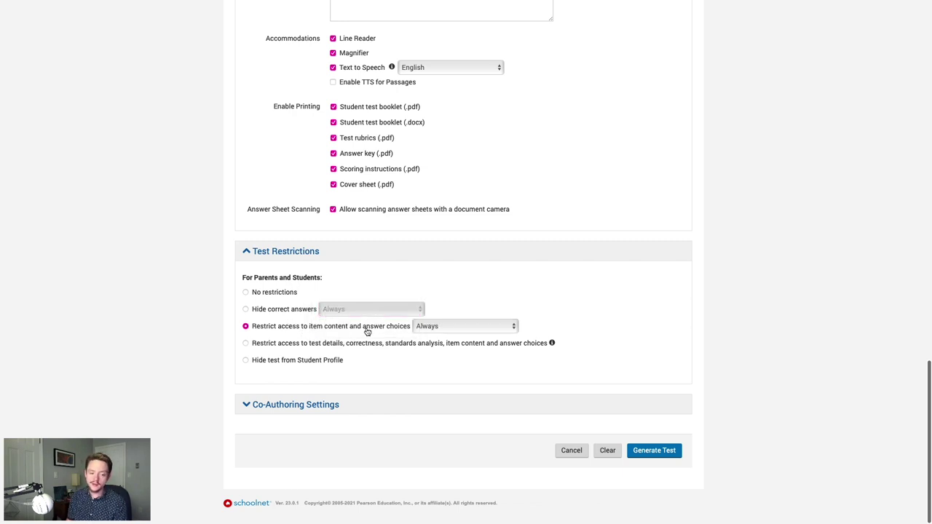
left_click(423, 327)
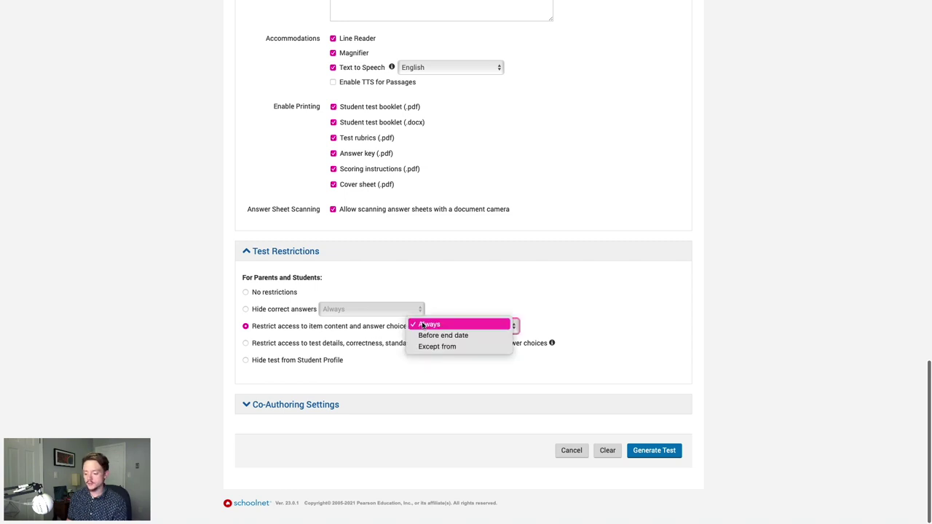
left_click(410, 325)
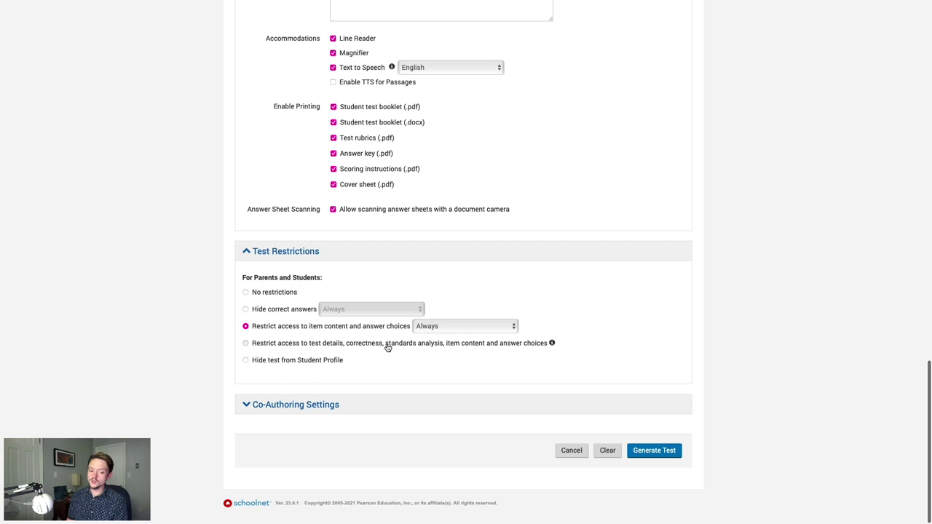
left_click(388, 348)
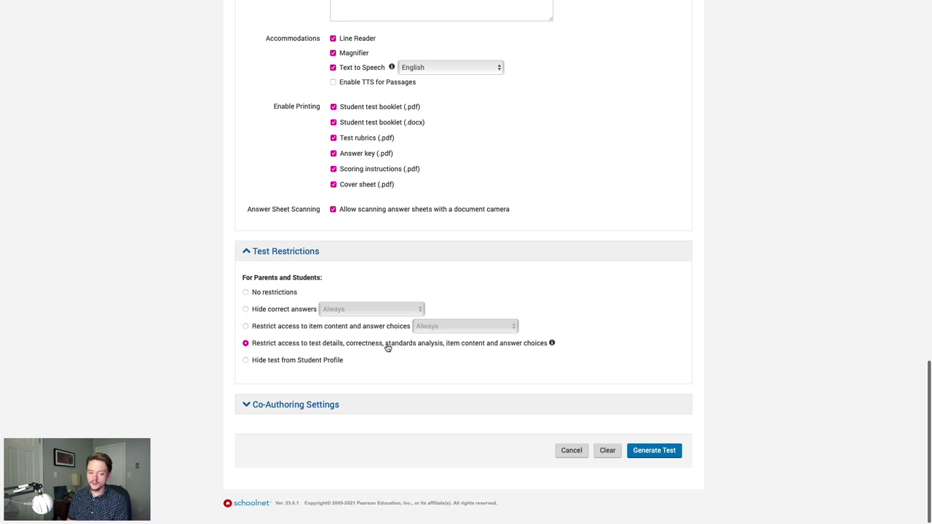
left_click(330, 361)
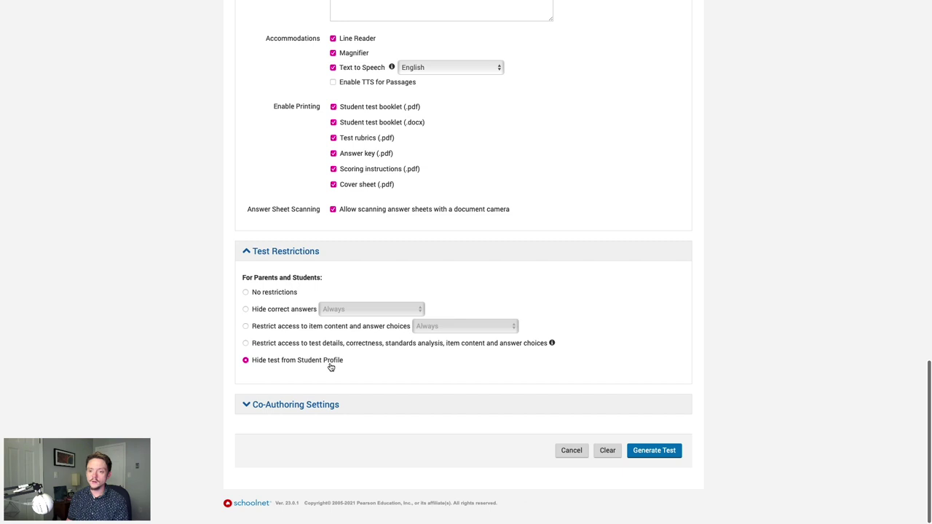
left_click(286, 299)
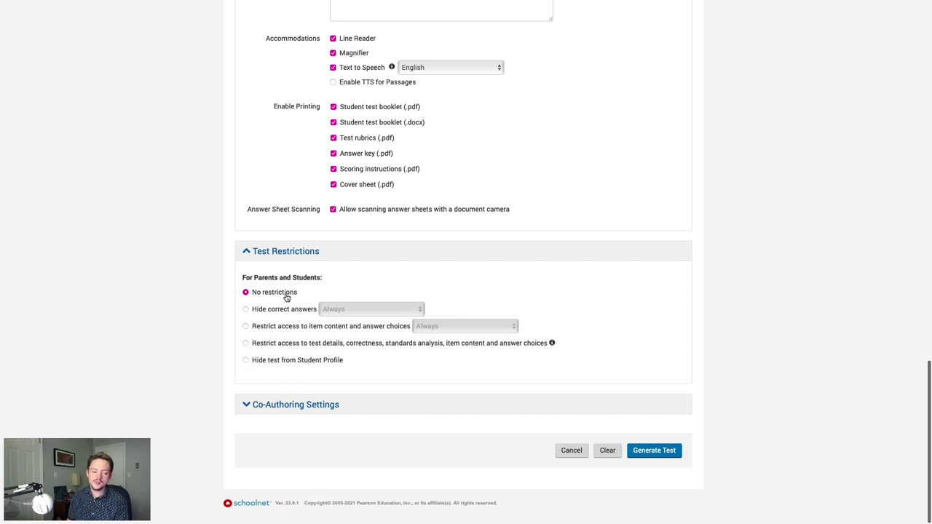
left_click(289, 255)
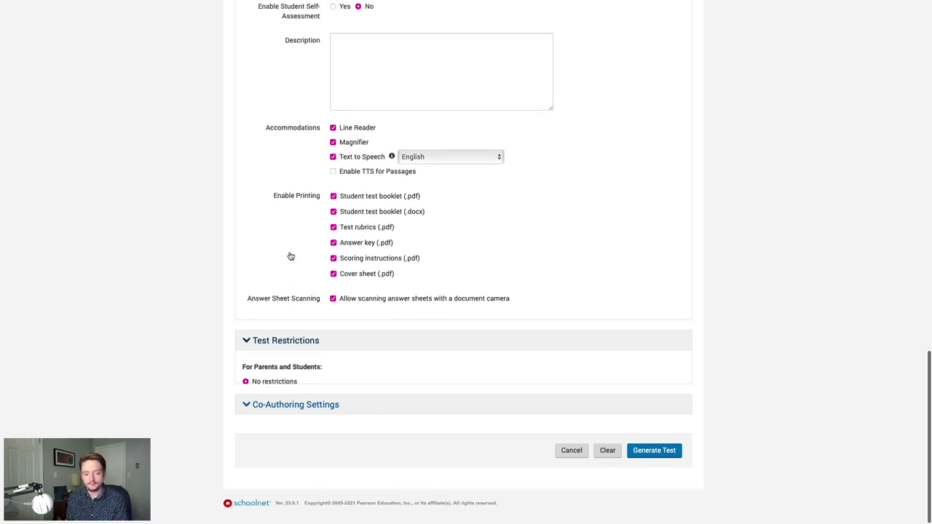
left_click(262, 405)
scroll(137, 404, "down", 1)
scroll(138, 404, "down", 3)
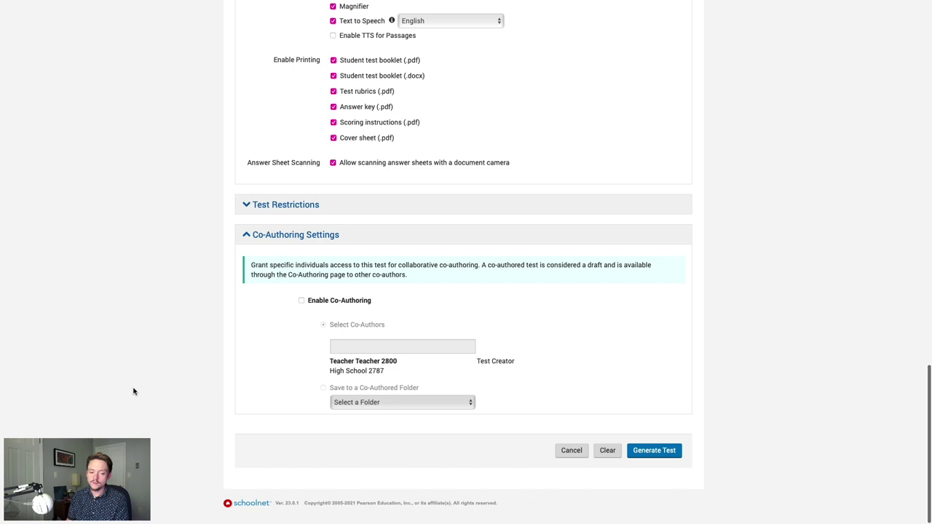
left_click(315, 236)
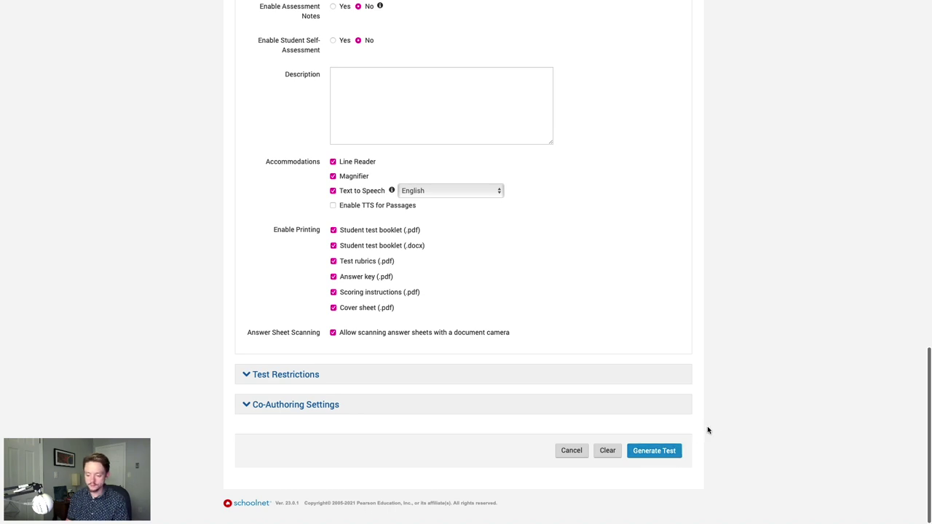
Step: Generate the Schoolnet23 Training test and make Item 1's answer D worth 2 points
left_click(668, 450)
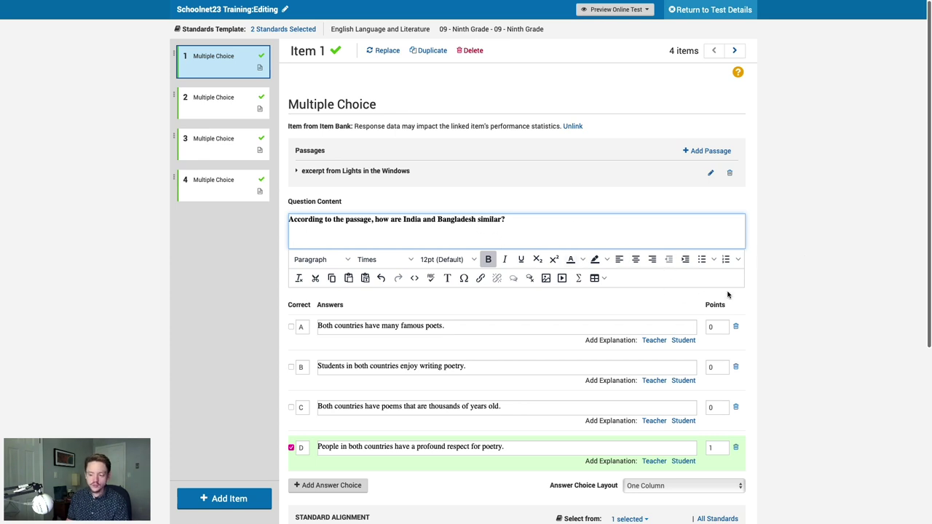
left_click(712, 446)
left_click(714, 446)
left_click(719, 410)
left_click(722, 406)
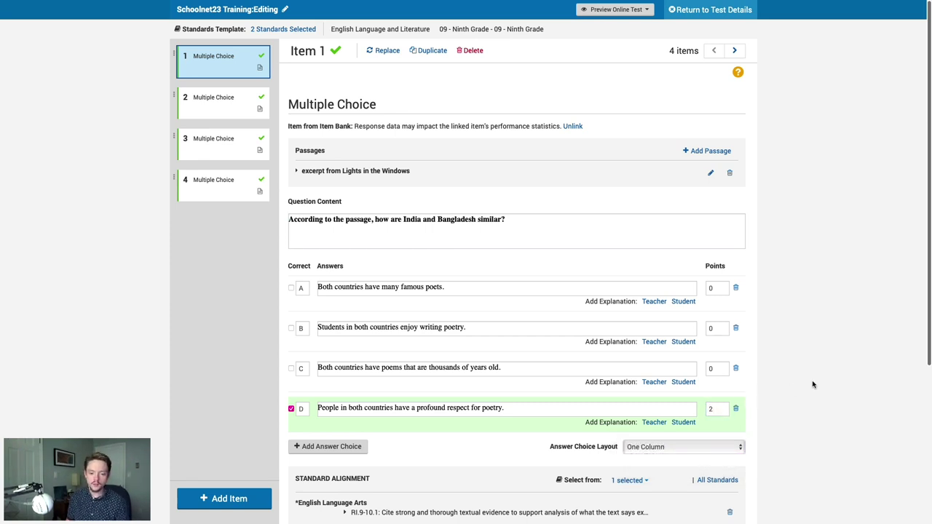
Step: Review Item 1 and open the Add Item type list, closing it without adding anything
scroll(824, 327, "down", 5)
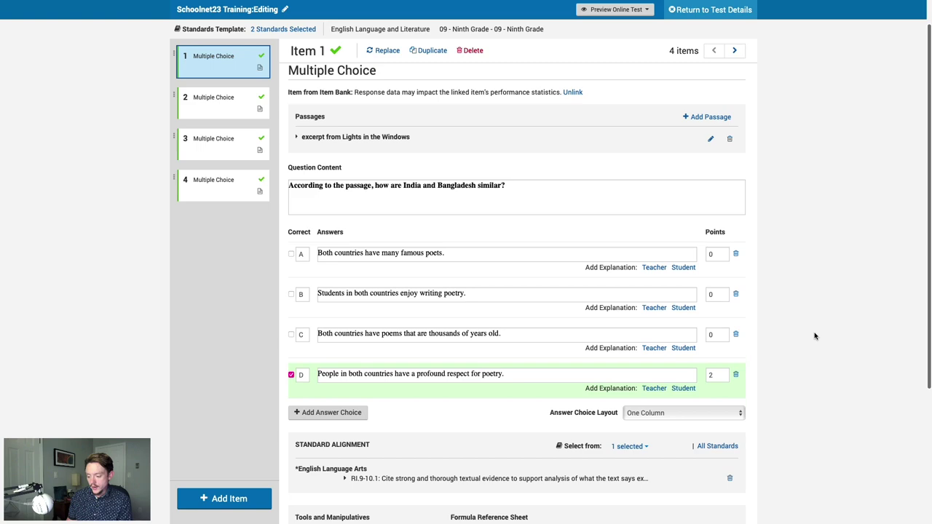
scroll(814, 336, "up", 5)
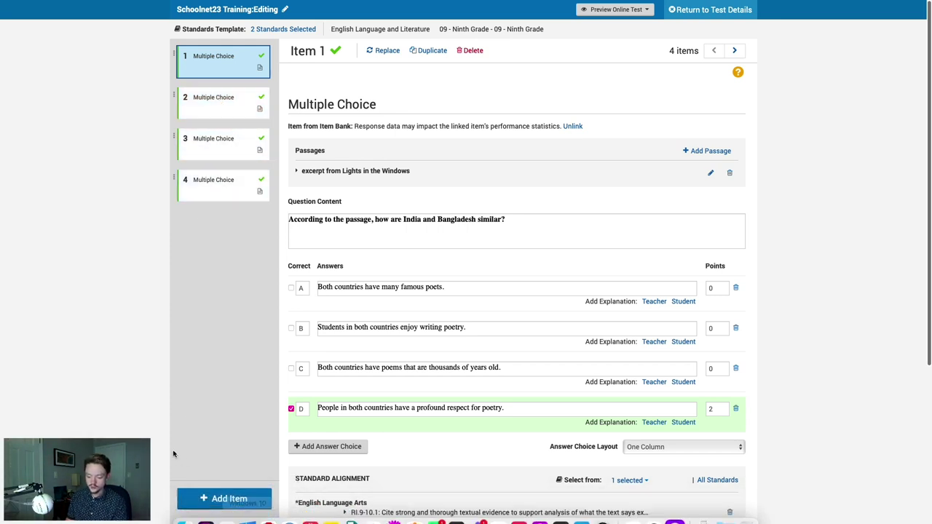
left_click(236, 501)
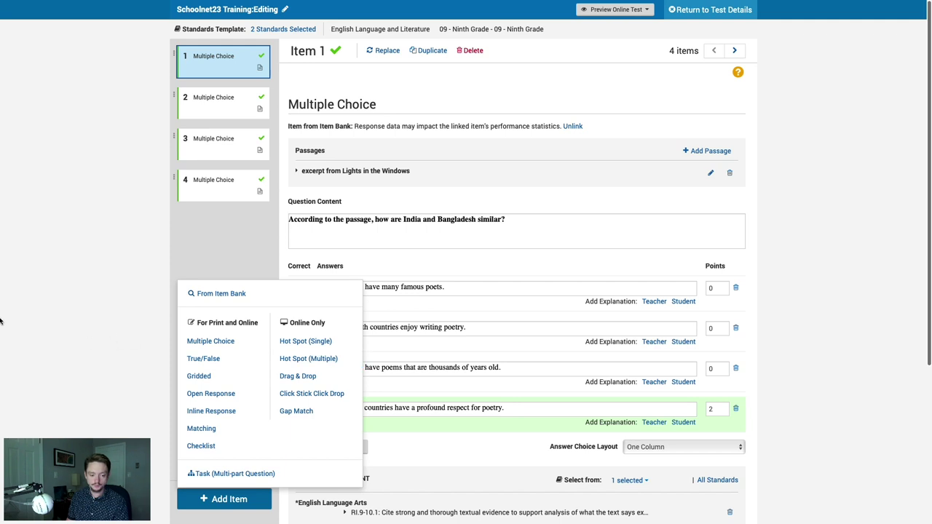
left_click(28, 311)
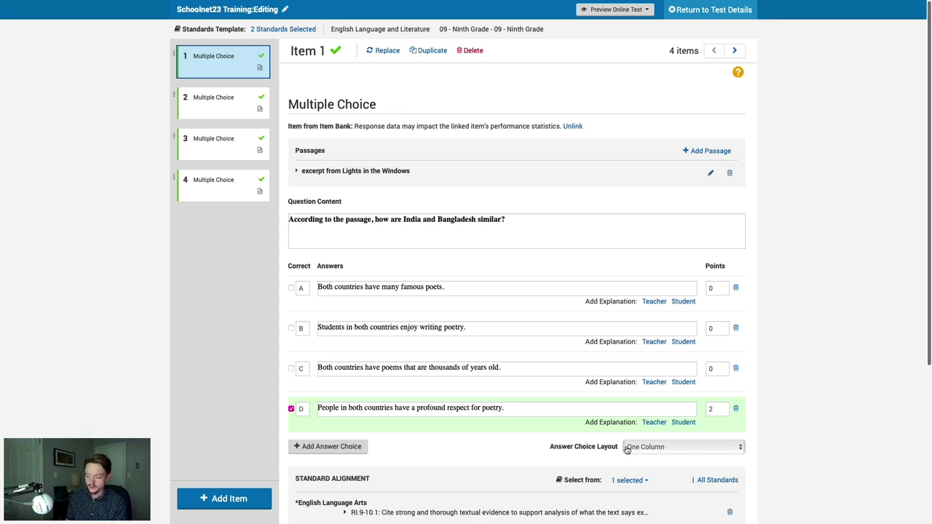
Step: Change answer D's points to 1 and return to the test details page
left_click(712, 408)
type("1")
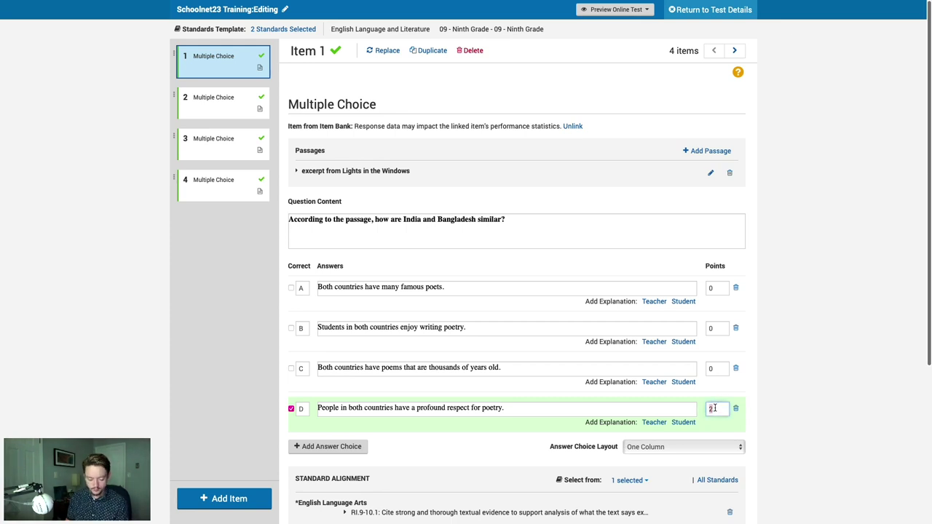
left_click(878, 310)
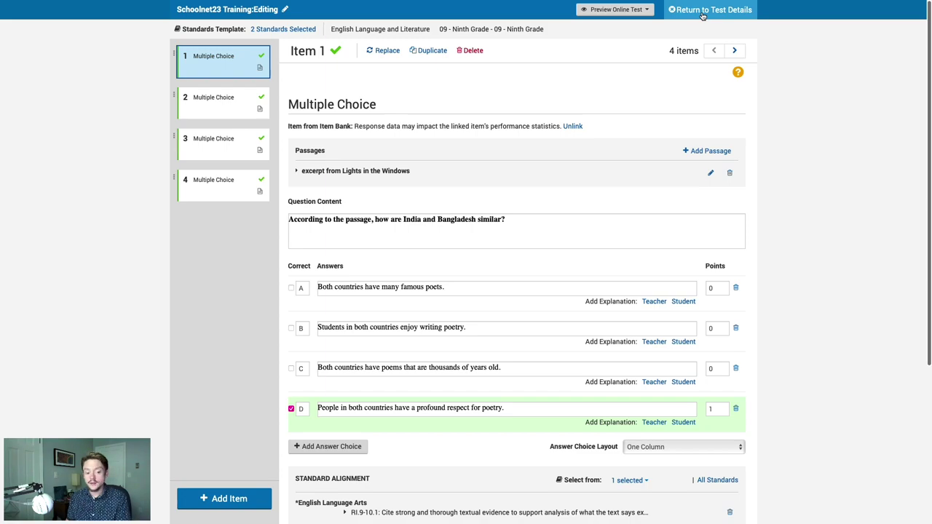
left_click(703, 13)
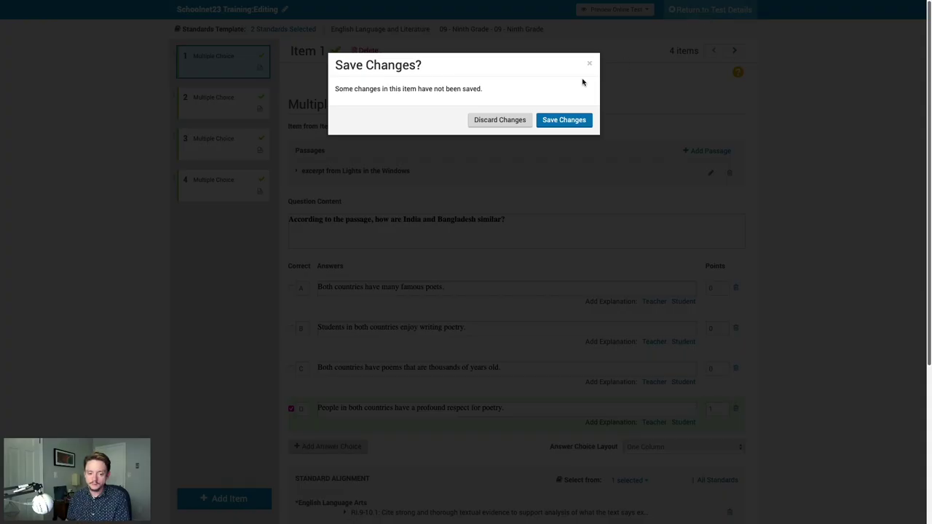
Step: Save the Item 1 change, then highlight the test ID and classroom name on the details page
left_click(557, 124)
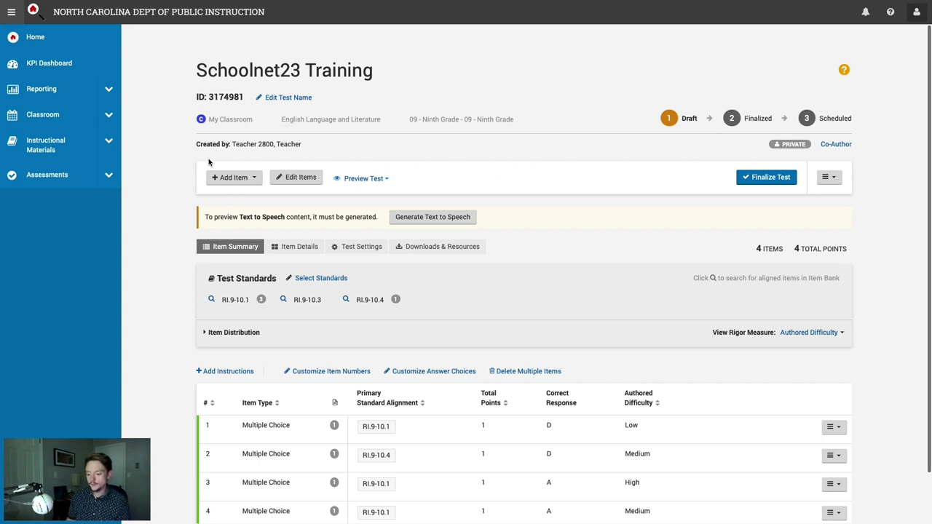
left_click_drag(196, 99, 245, 101)
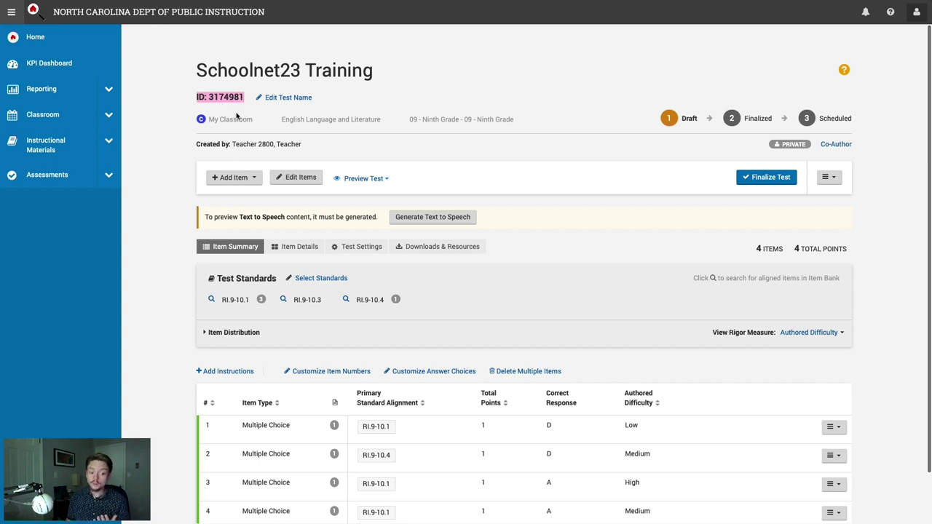
left_click(175, 129)
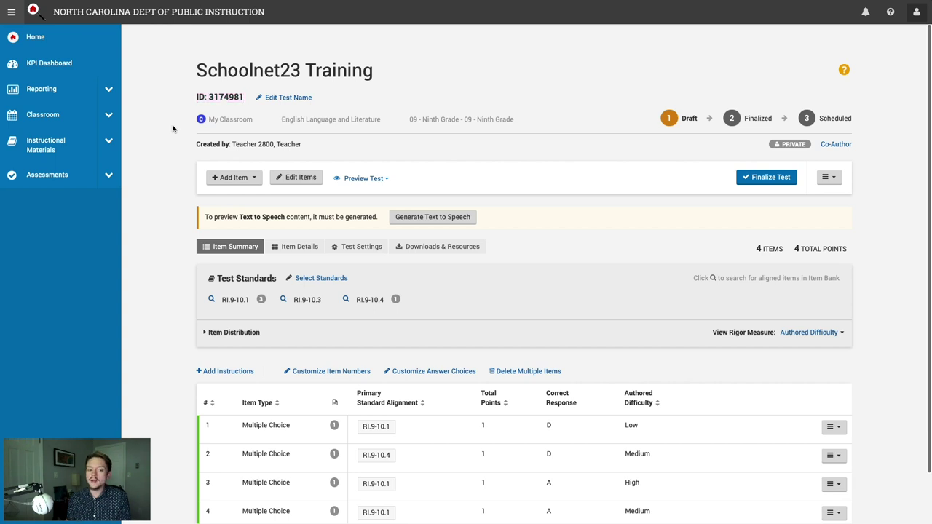
double_click(220, 97)
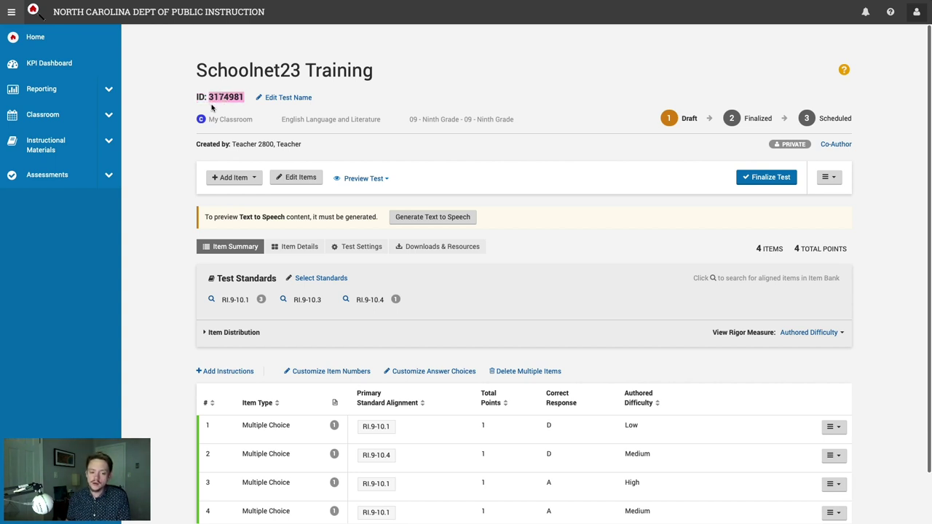
left_click(167, 138)
left_click_drag(234, 120, 208, 122)
left_click(236, 121)
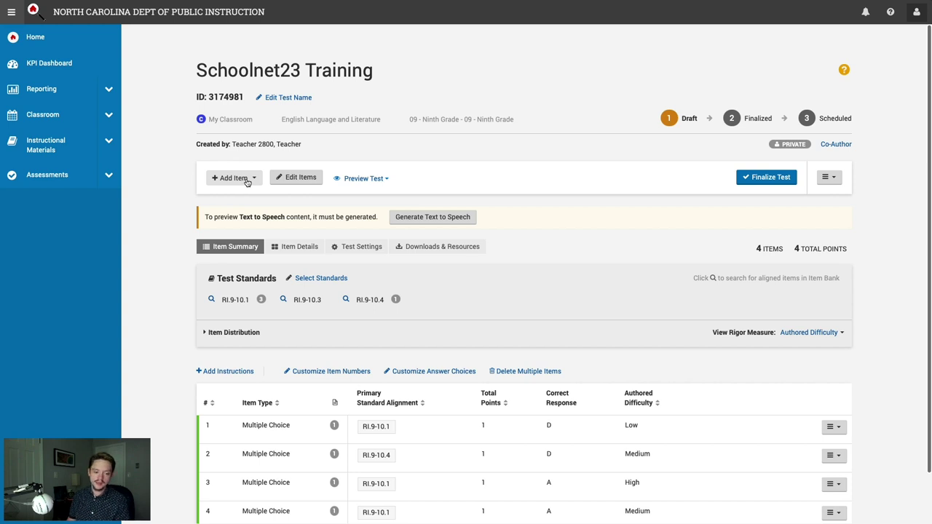
left_click(388, 181)
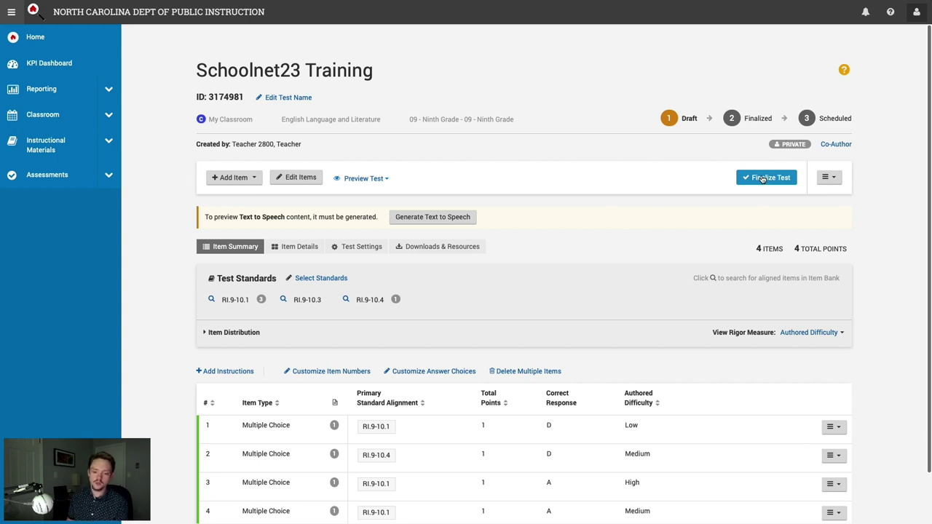
left_click(831, 177)
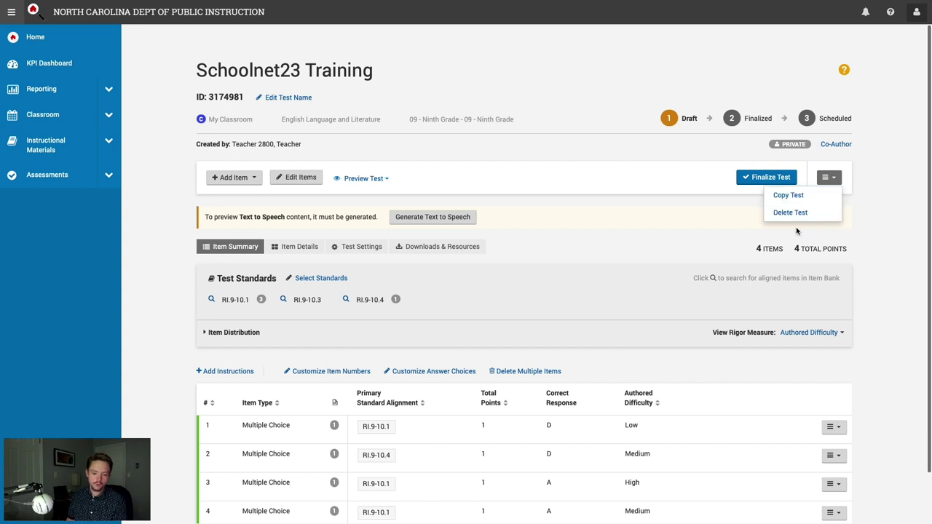
left_click(700, 243)
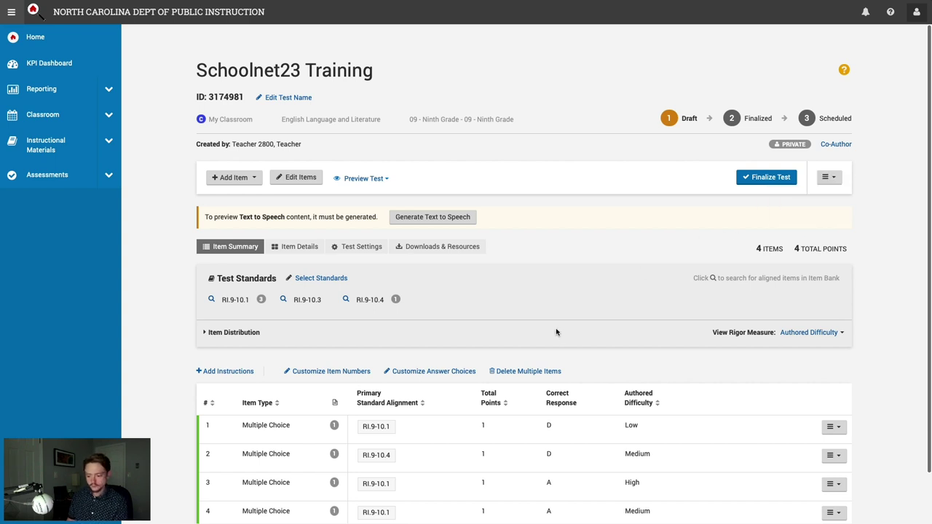
scroll(556, 327, "down", 2)
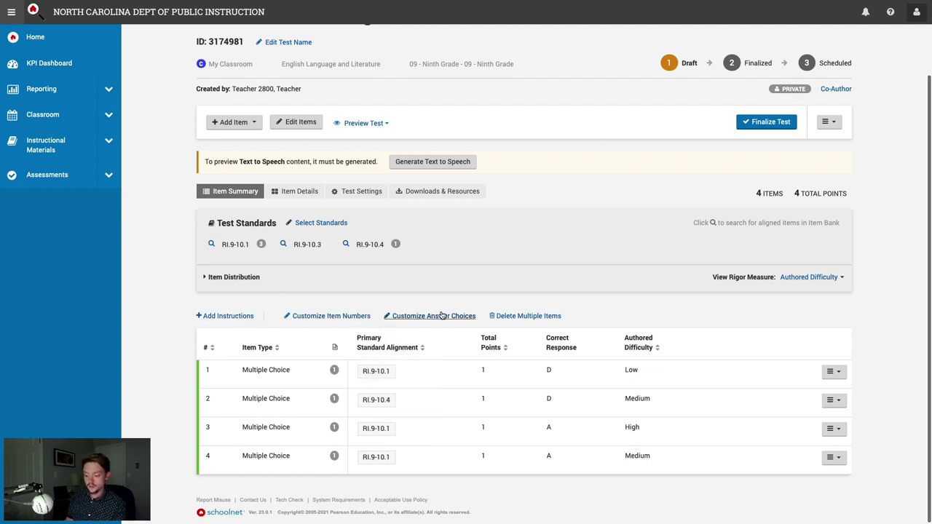
Step: Check the first item's action menu, then switch to the Item Details view
left_click(835, 371)
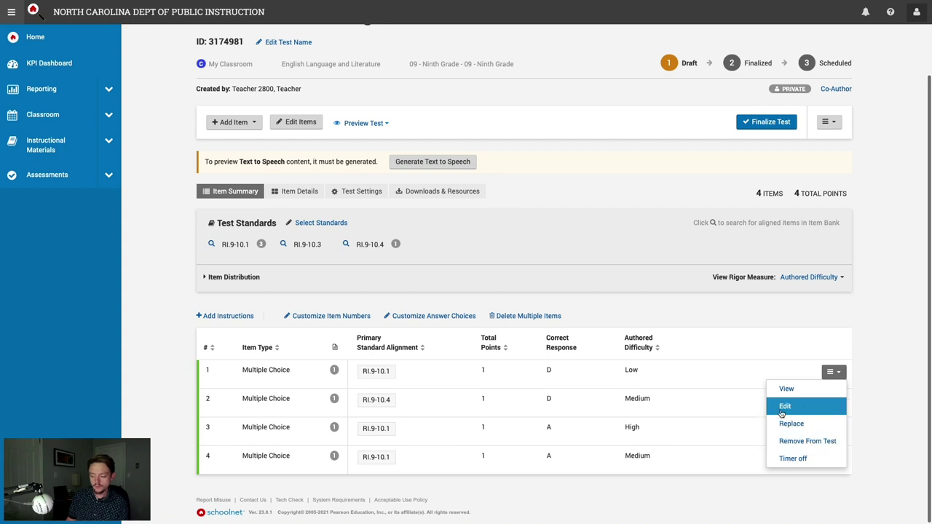
left_click(644, 315)
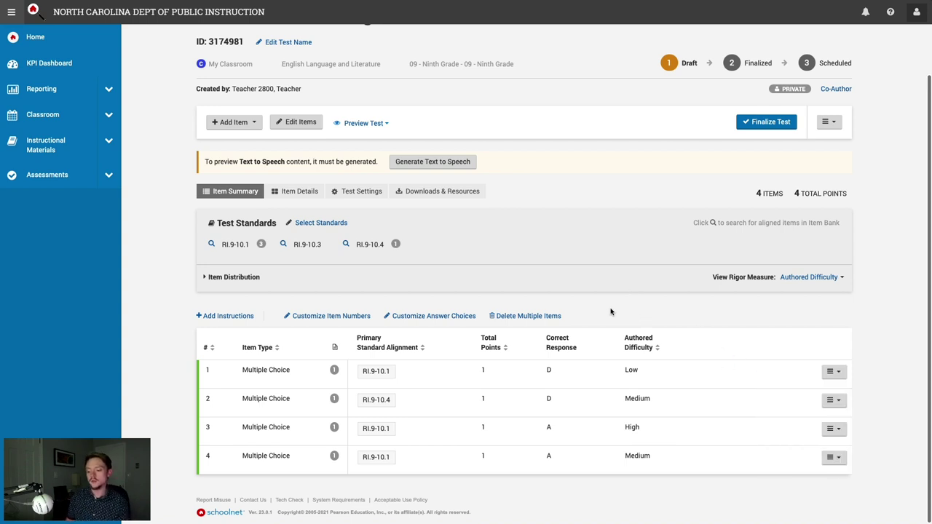
left_click(287, 193)
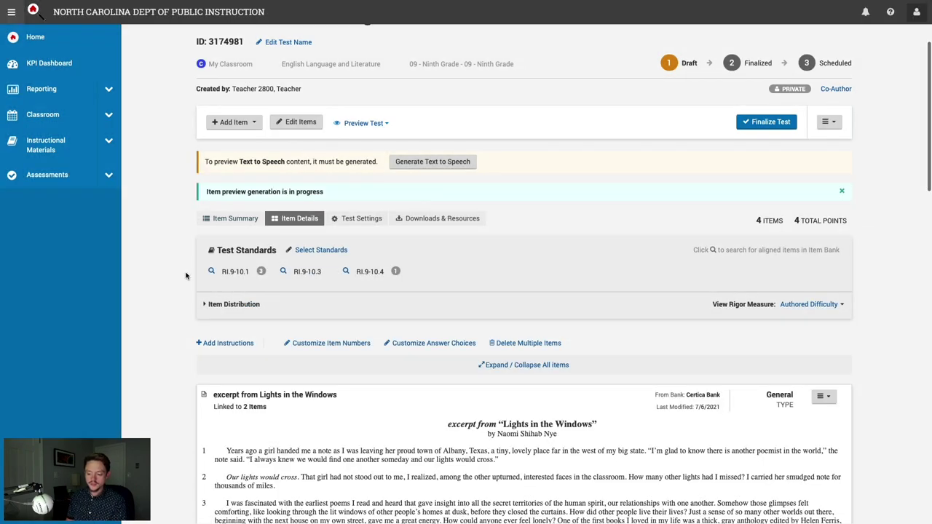
Step: Scroll through the Lights in the Windows passage and multiple choice items, checking Item 1's actions
scroll(174, 327, "down", 3)
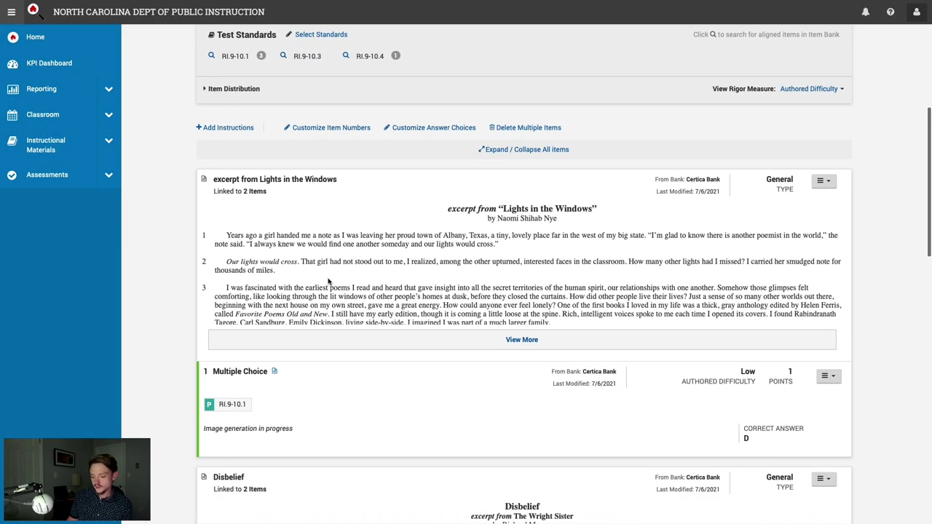
scroll(381, 368, "down", 2)
scroll(381, 368, "down", 2)
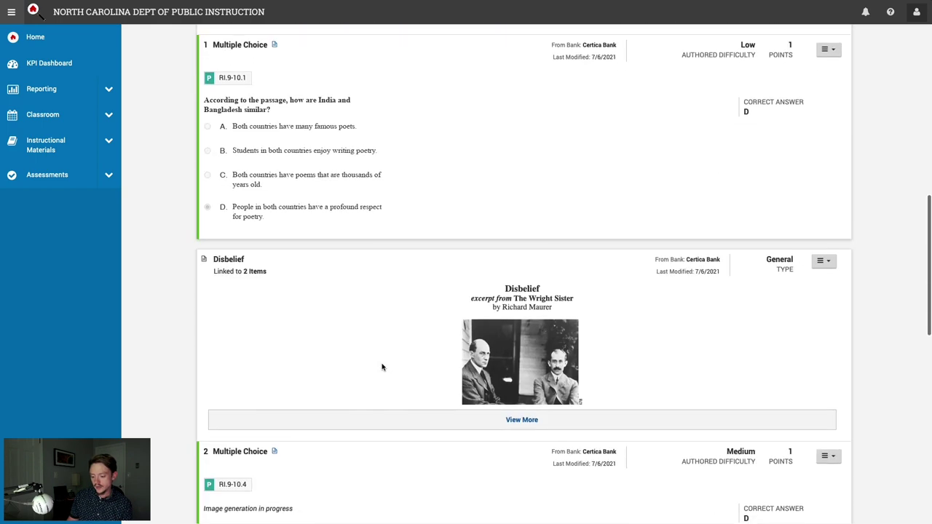
scroll(371, 327, "up", 2)
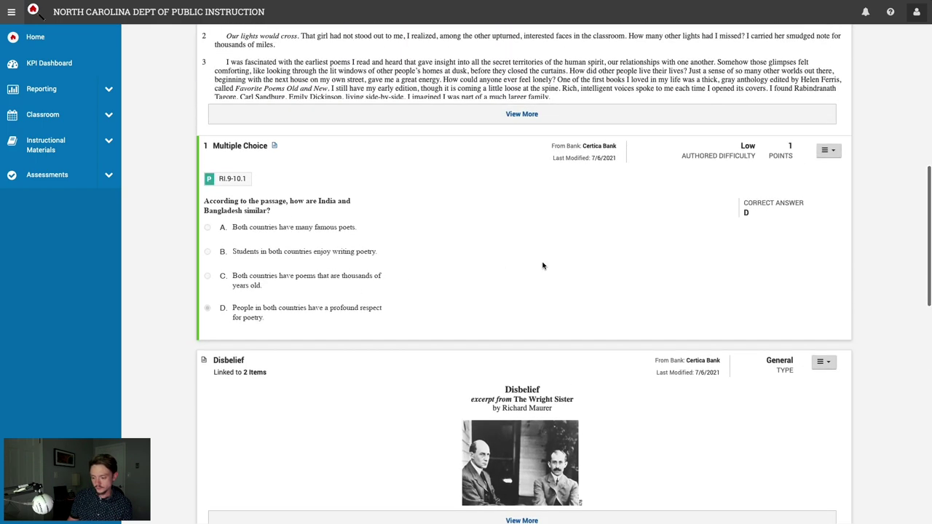
scroll(545, 266, "up", 1)
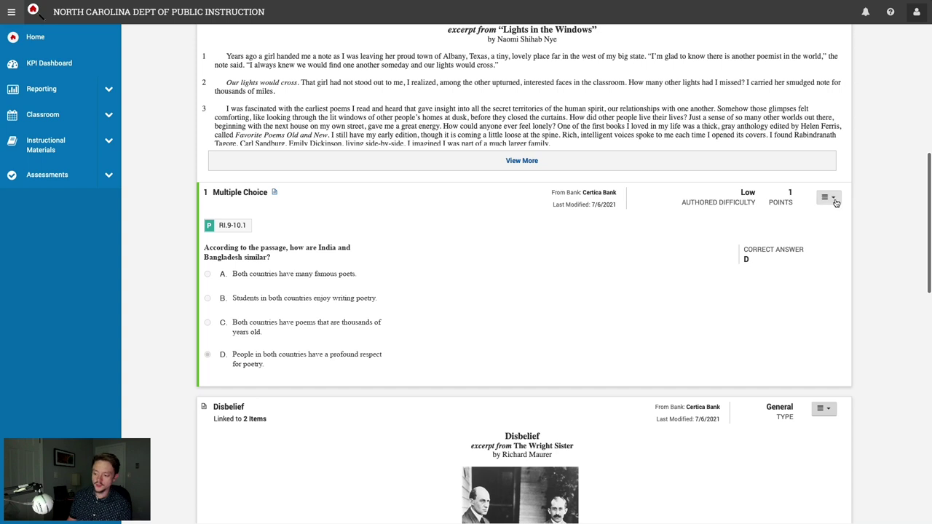
left_click(829, 196)
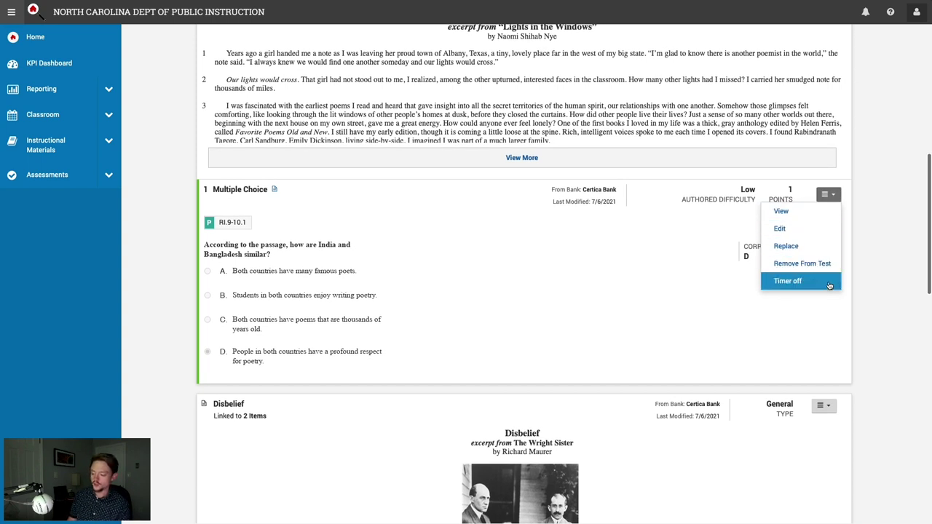
left_click(870, 260)
scroll(876, 242, "up", 5)
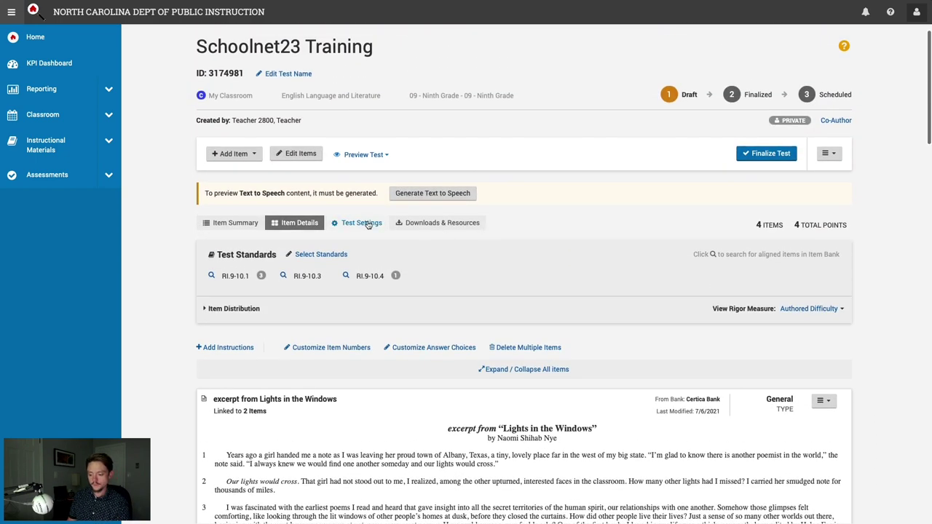
Step: Open Test Settings and review the test's restrictions, accommodations, score groups and properties
left_click(362, 224)
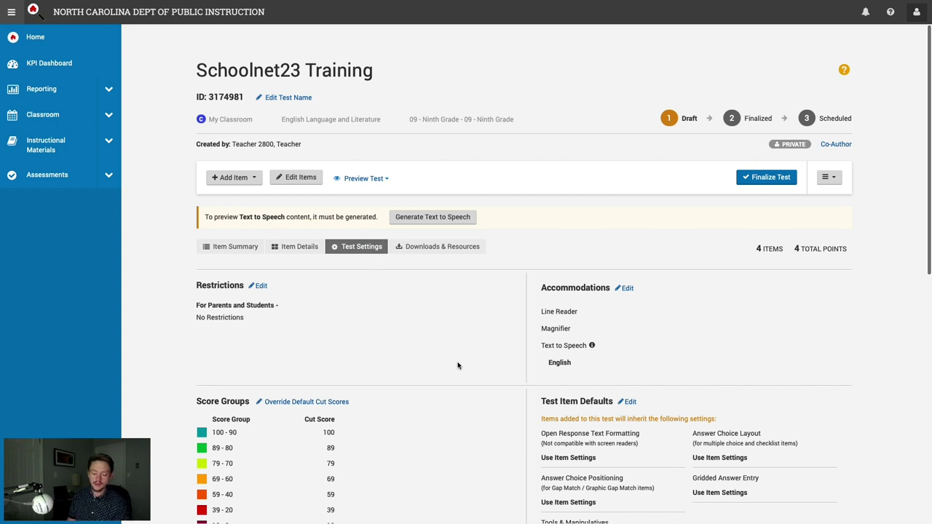
scroll(458, 366, "down", 1)
scroll(458, 365, "down", 3)
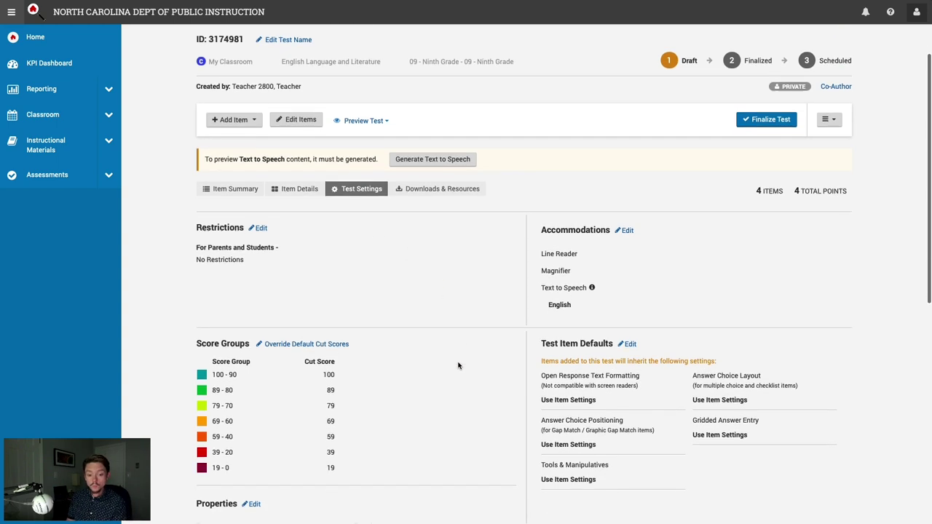
scroll(458, 365, "down", 2)
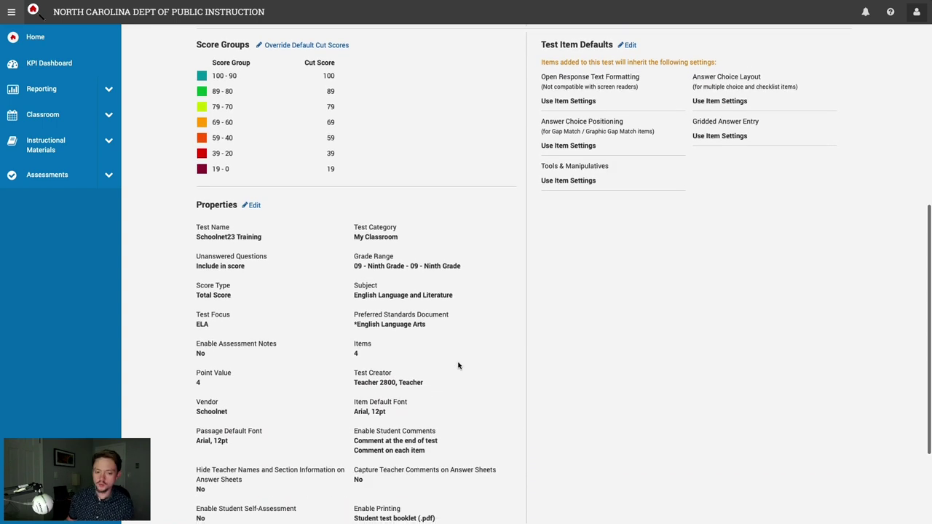
scroll(458, 365, "down", 2)
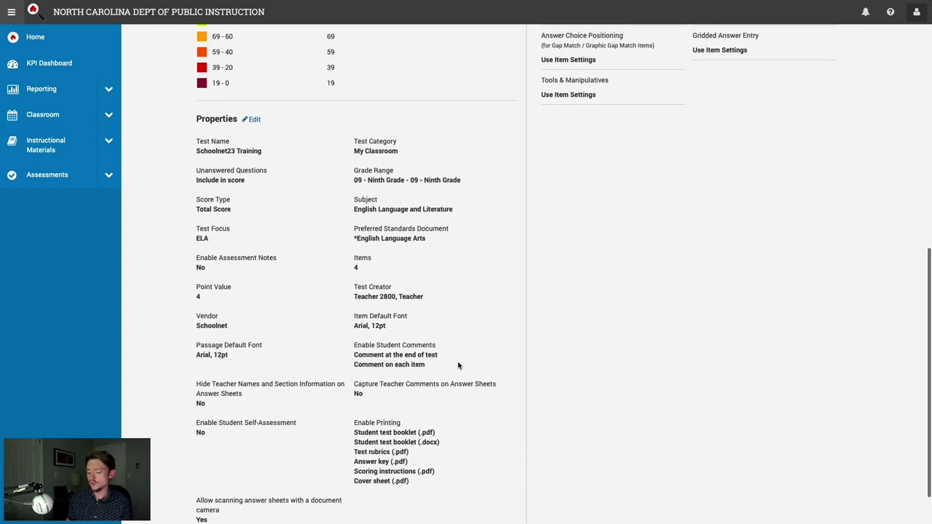
scroll(527, 313, "up", 3)
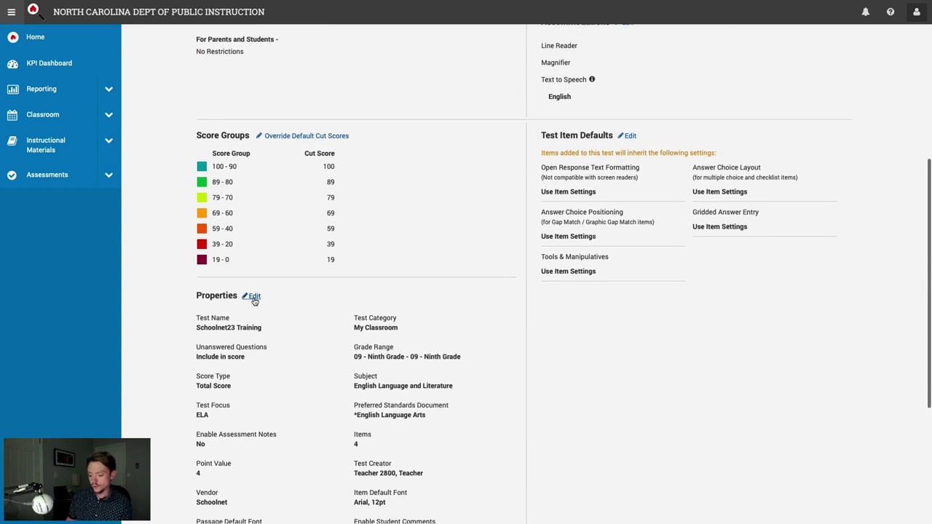
scroll(457, 250, "up", 2)
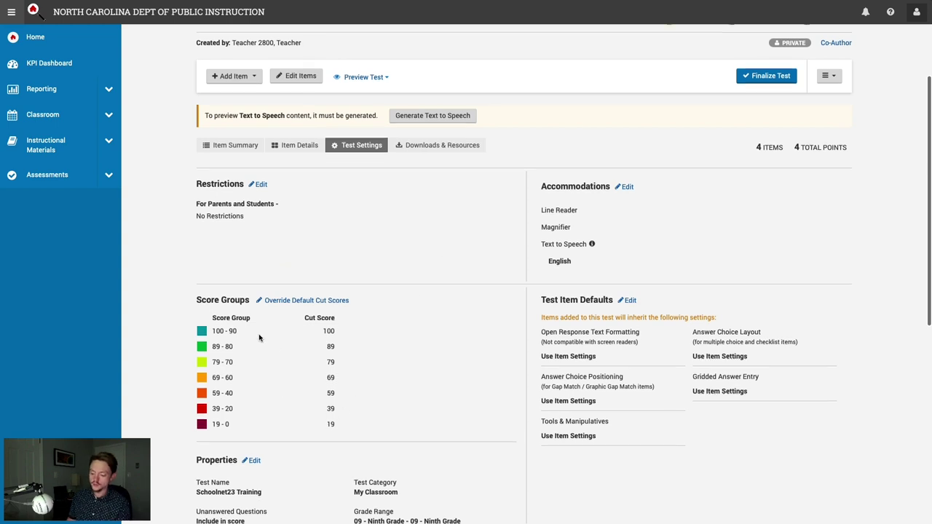
Step: Highlight the top score group range, then show the Test Booklet, Answer Key and Cover Sheet downloads
left_click_drag(209, 332, 230, 348)
left_click(294, 359)
scroll(459, 348, "up", 1)
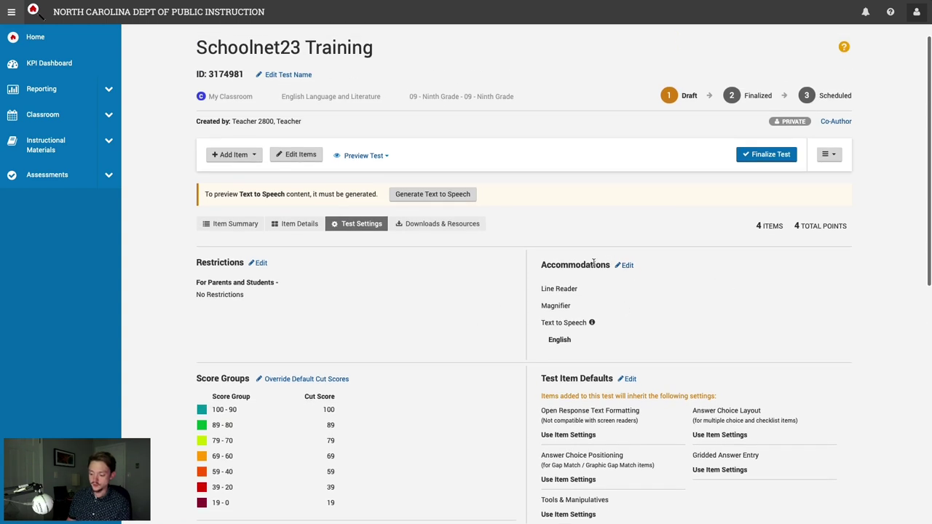
scroll(641, 302, "up", 1)
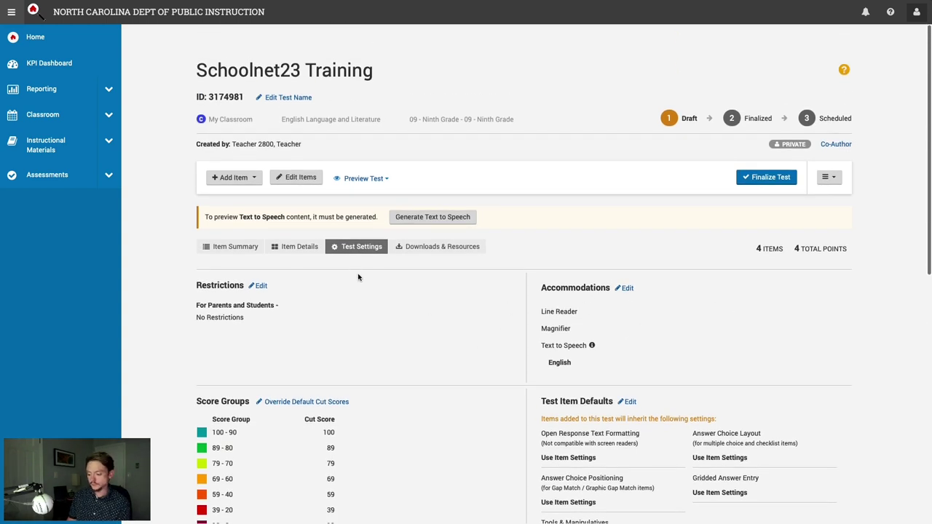
left_click(421, 251)
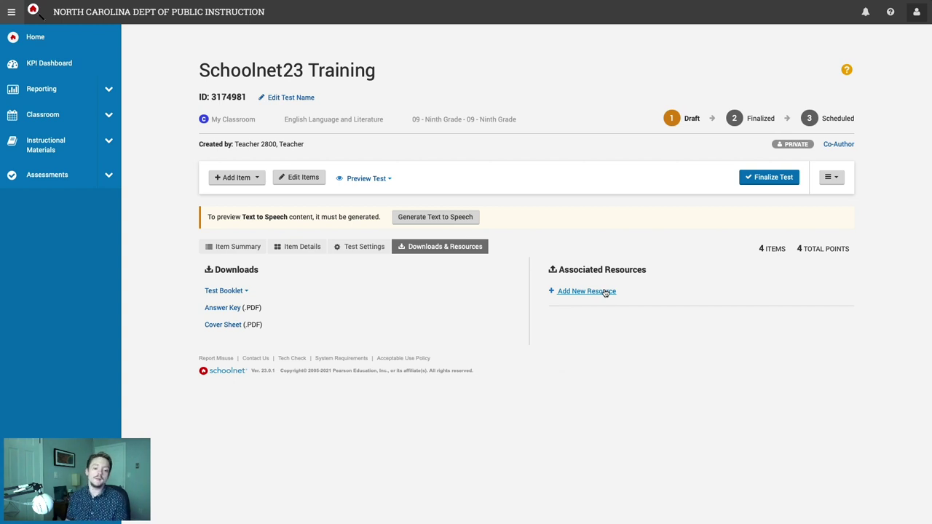
Step: Show the Item Summary with standards RI.9-10.1, RI.9-10.3, RI.9-10.4 and four items' correct responses
left_click(234, 252)
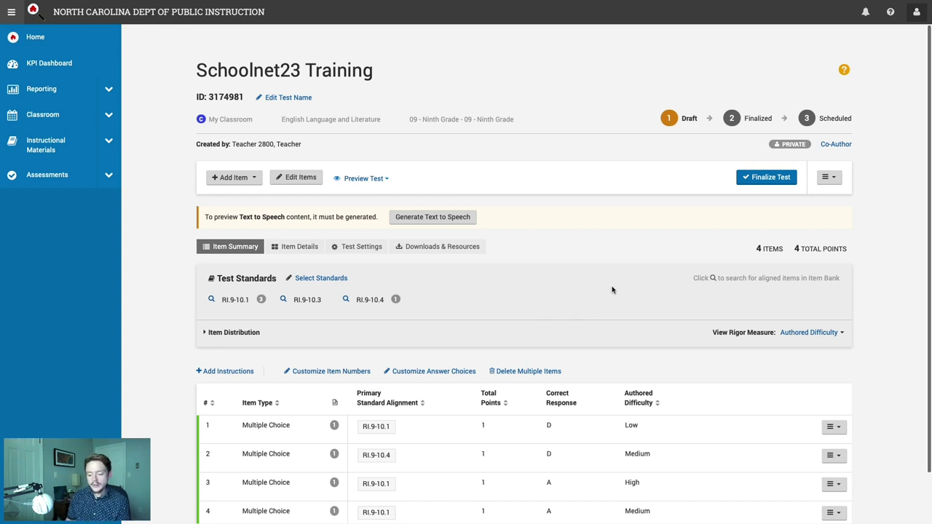
scroll(611, 292, "down", 2)
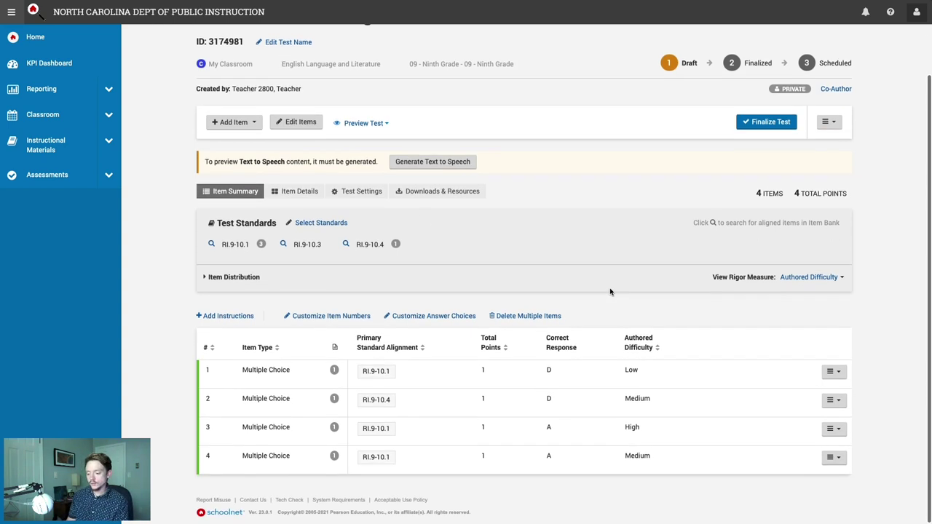
scroll(611, 292, "up", 1)
scroll(611, 292, "up", 1)
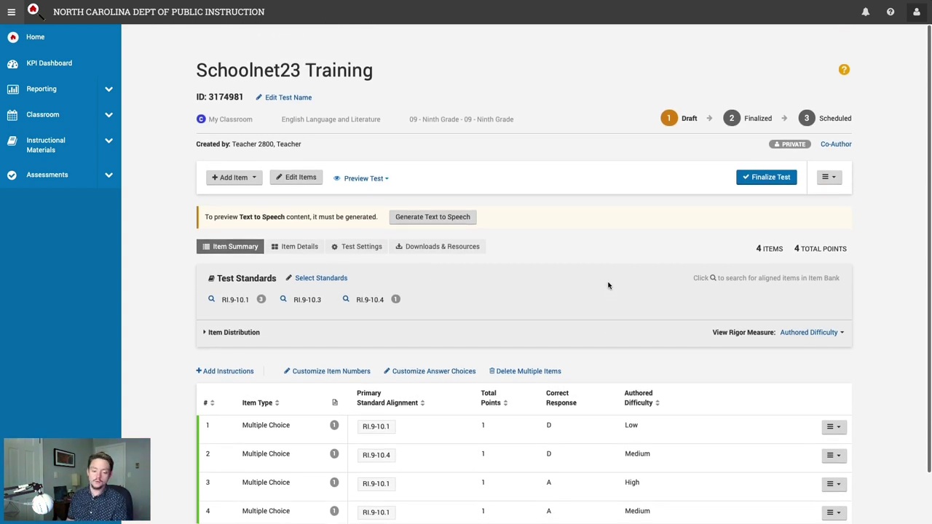
Step: Finalize Schoolnet23 Training and confirm, locking its items and changing Draft to Finalized
left_click(772, 180)
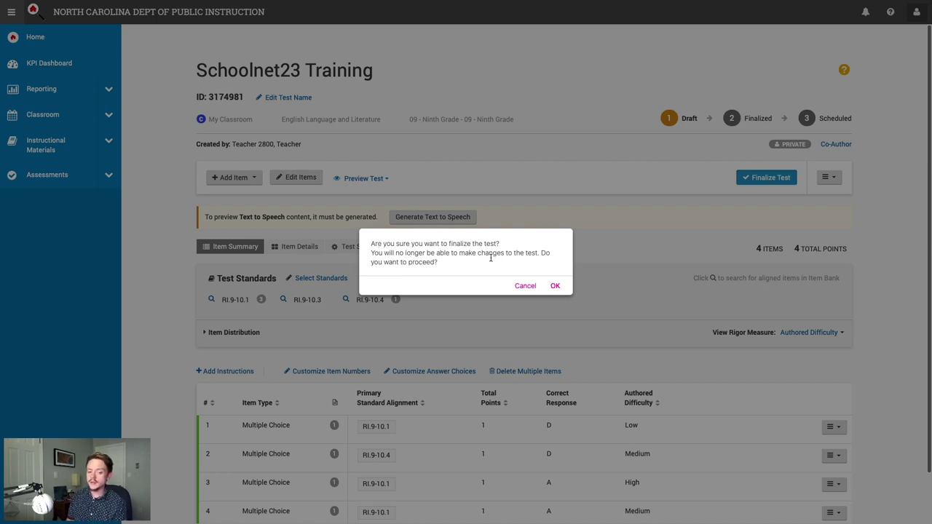
left_click(556, 286)
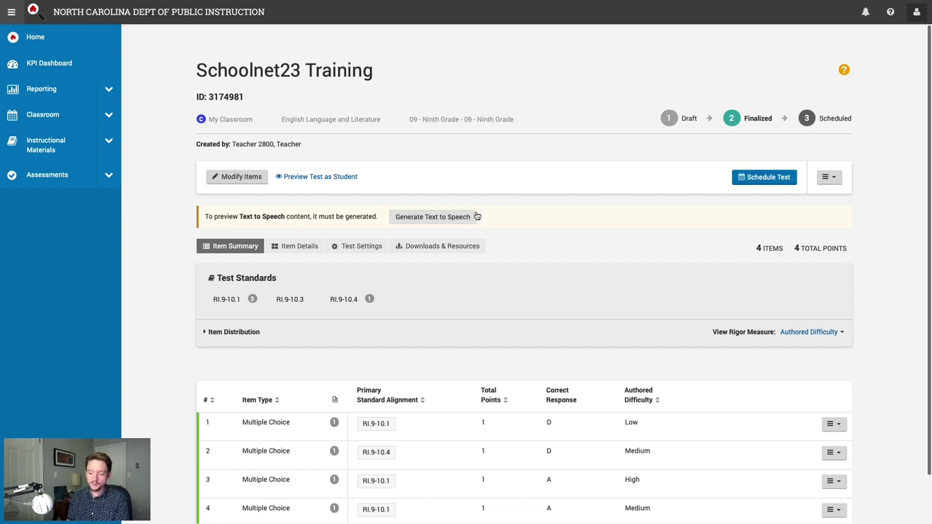
Step: Start generating the test's Text to Speech content and browse the page while it processes
left_click(426, 223)
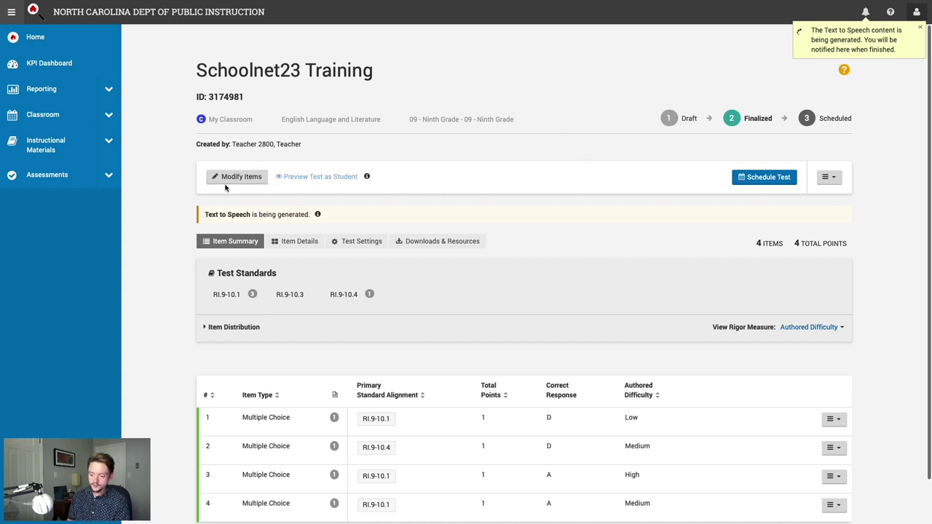
left_click(221, 186)
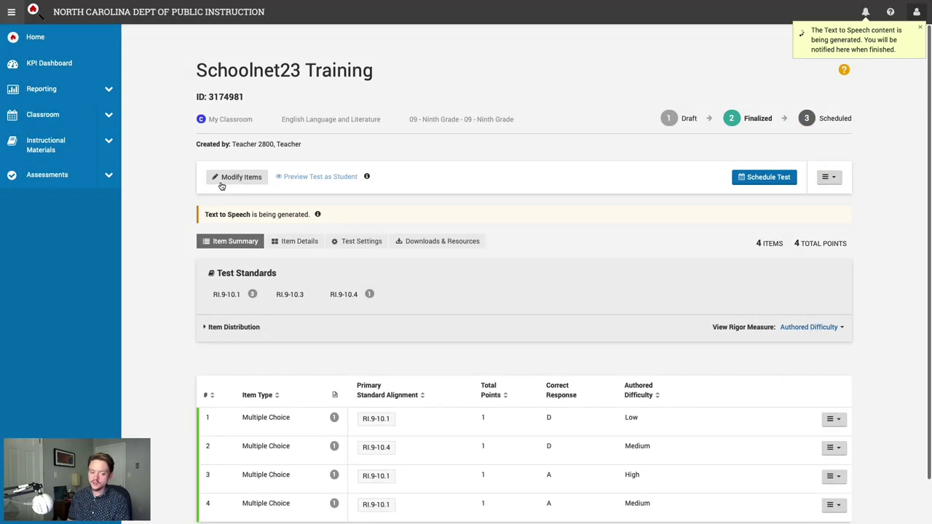
left_click(222, 186)
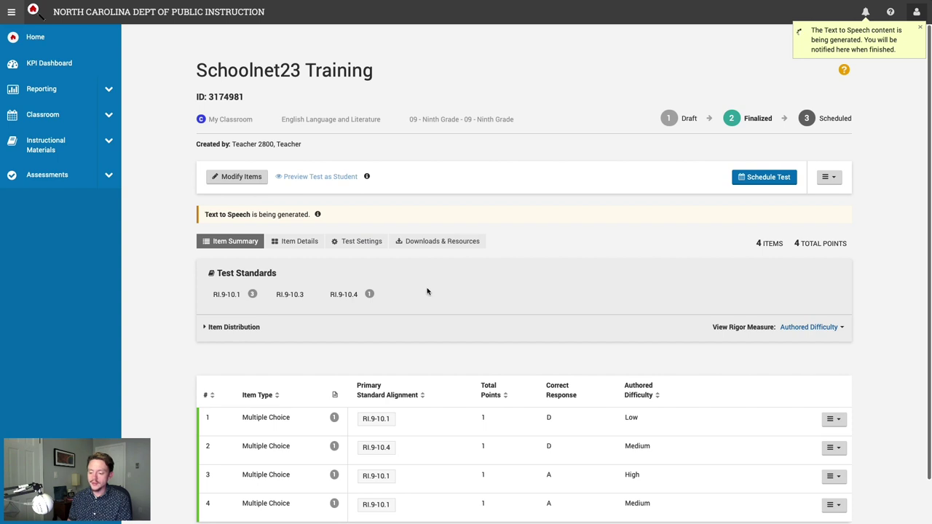
scroll(428, 290, "down", 1)
scroll(428, 290, "down", 1)
scroll(428, 289, "up", 1)
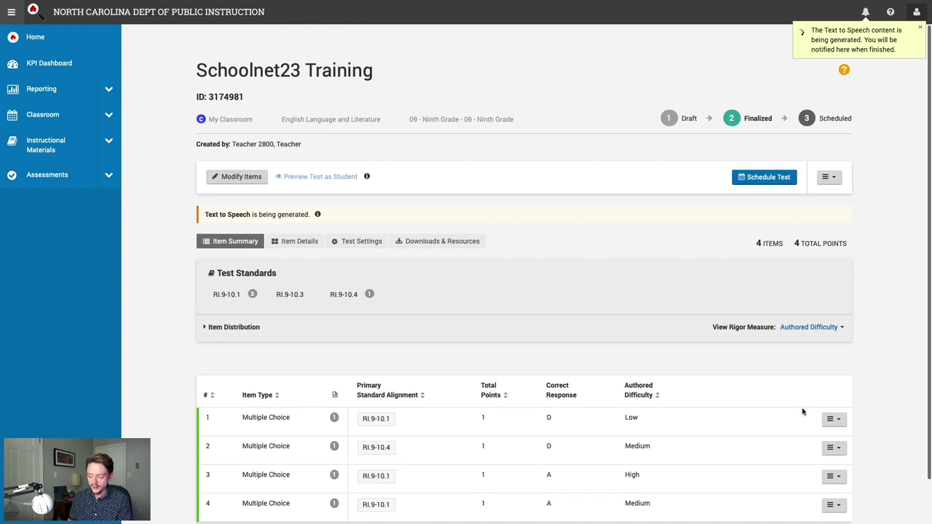
Step: View the explanation of why Text to Speech is still generating, then close it
left_click(834, 422)
left_click(834, 421)
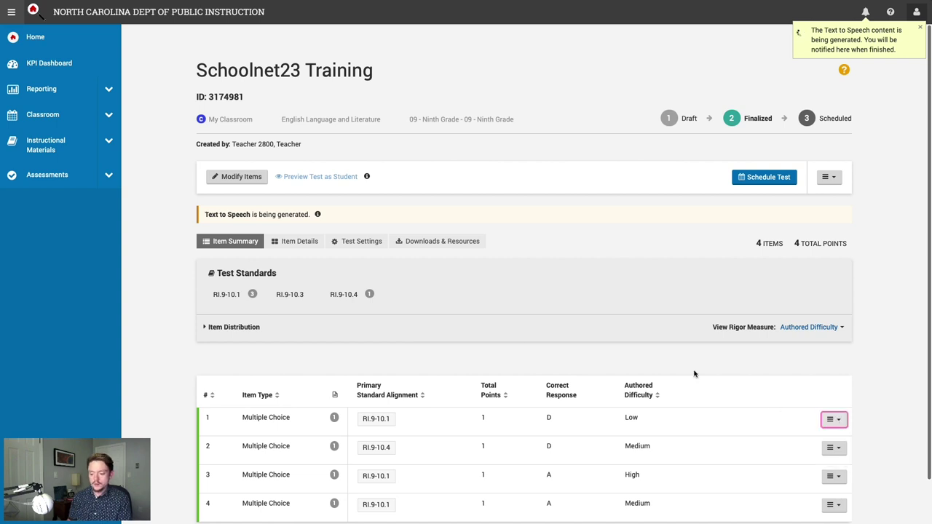
mouse_move(318, 215)
left_click(339, 216)
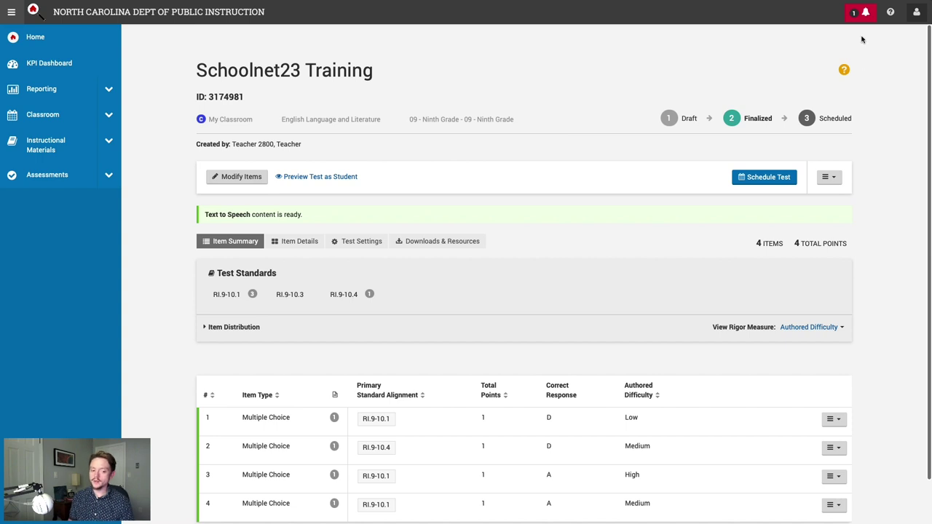
Step: Check the Text to Speech notification, then launch Preview Test as Student in TestNav
left_click(865, 14)
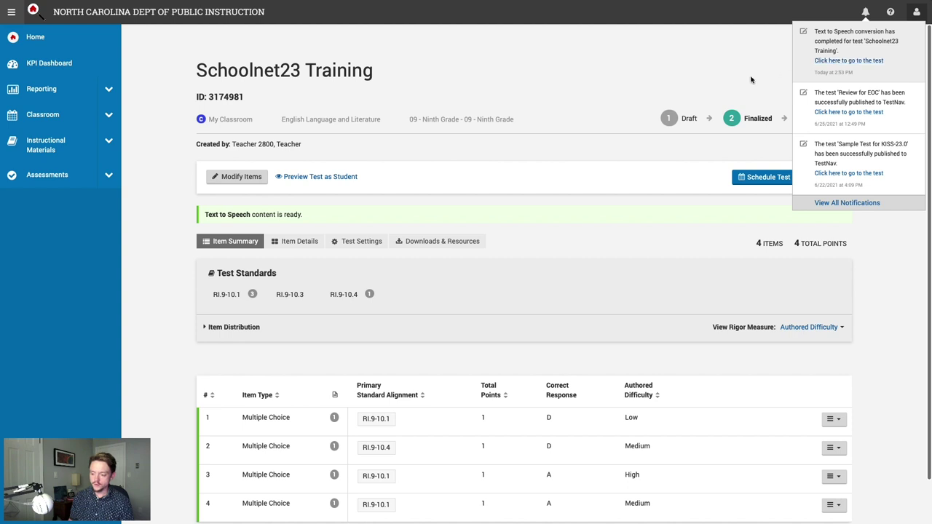
left_click(672, 92)
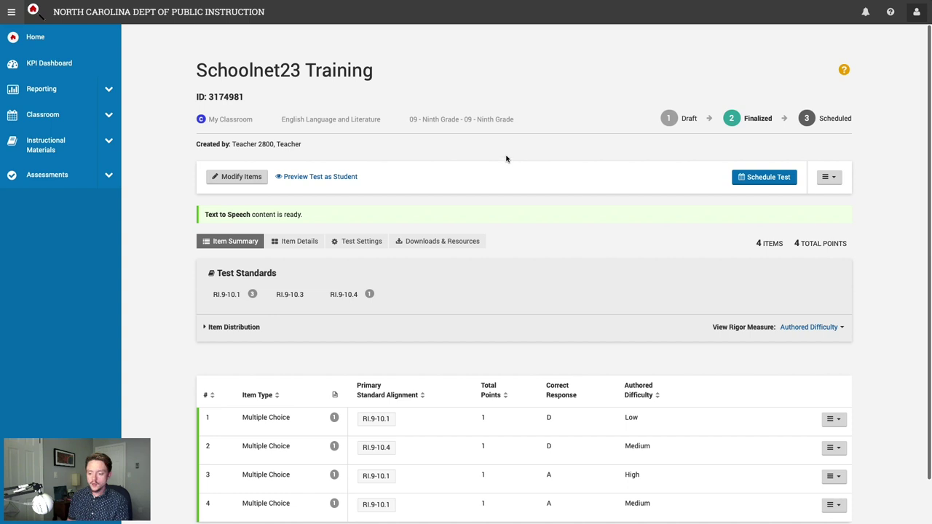
left_click_drag(313, 214, 230, 217)
left_click(230, 217)
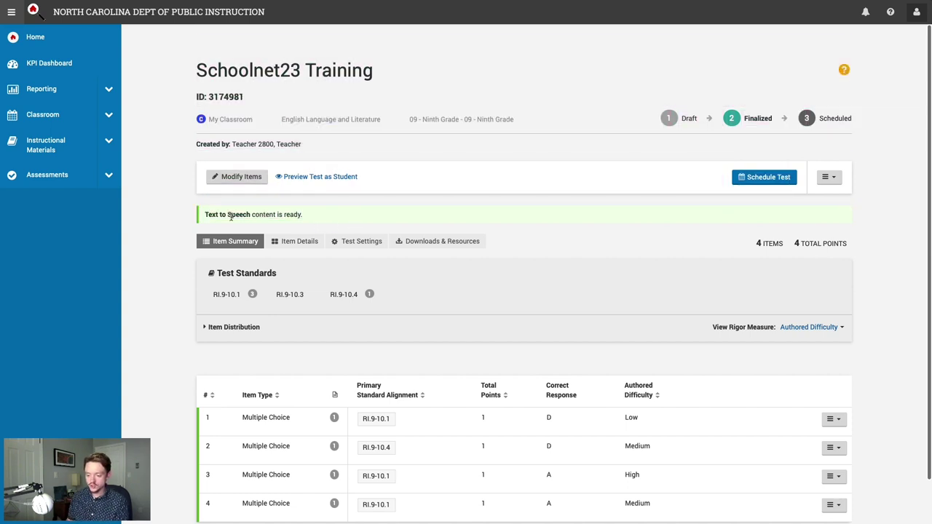
left_click(325, 179)
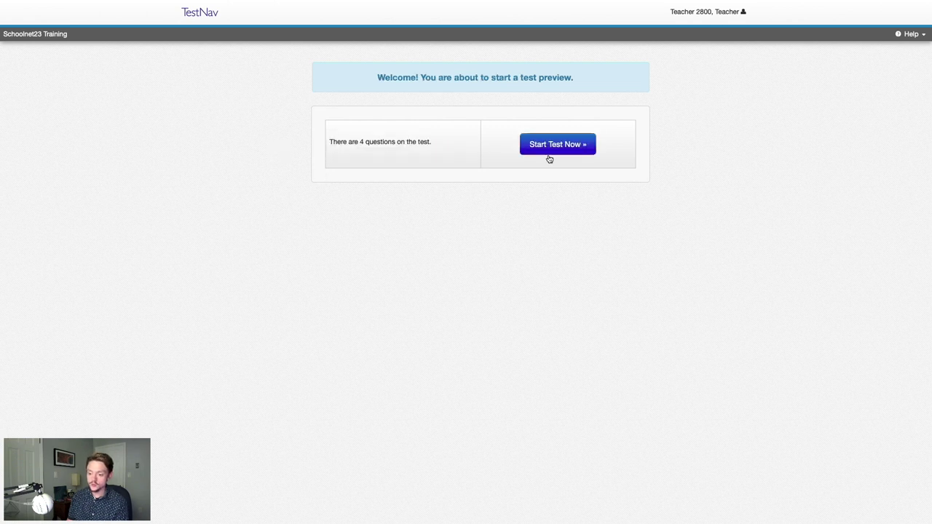
Step: Start the TestNav preview and have question 1 read aloud with text-to-speech
left_click(574, 146)
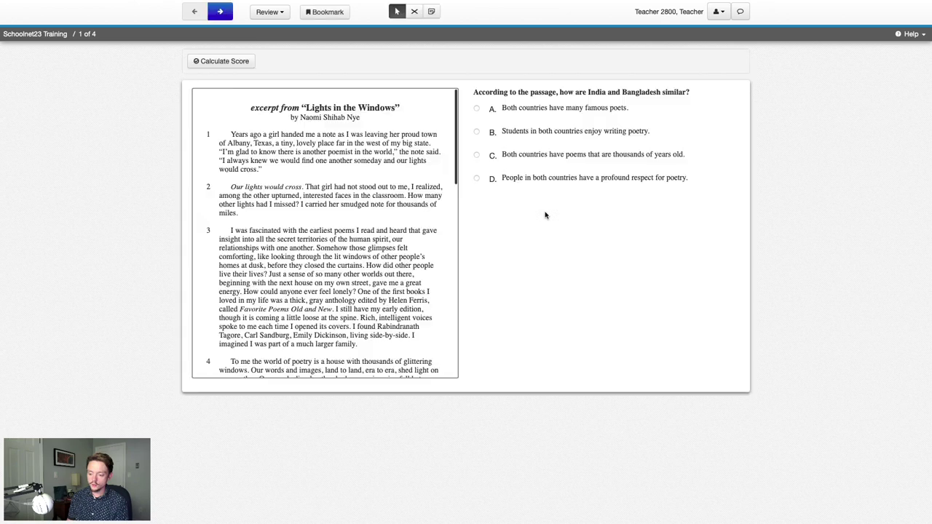
scroll(408, 220, "down", 15)
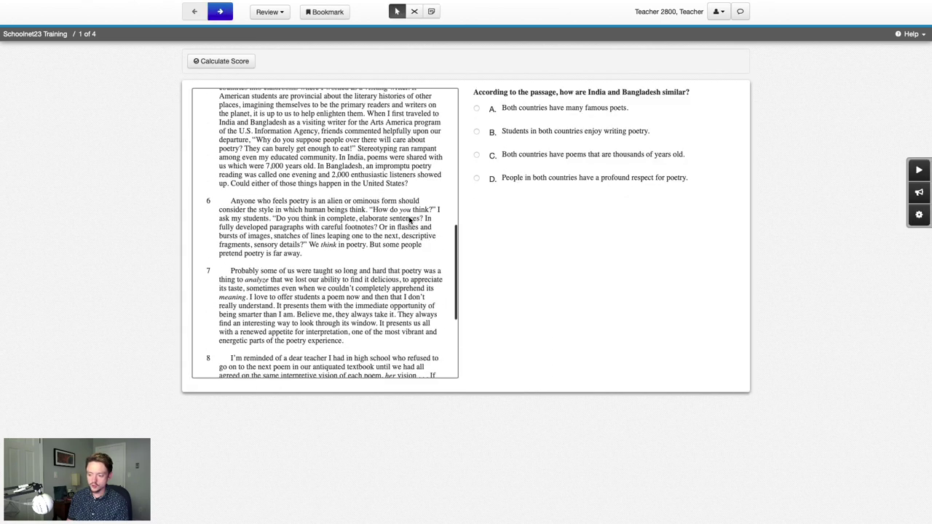
scroll(410, 218, "up", 10)
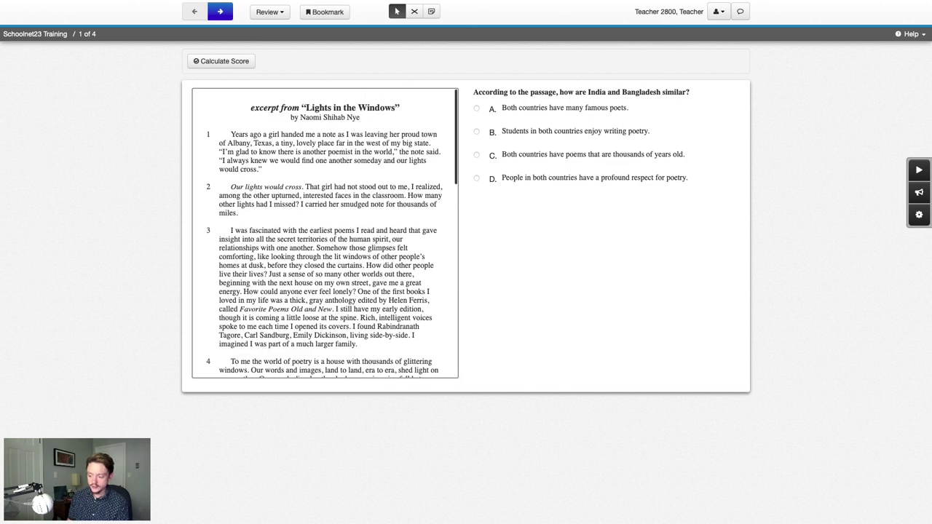
left_click(919, 170)
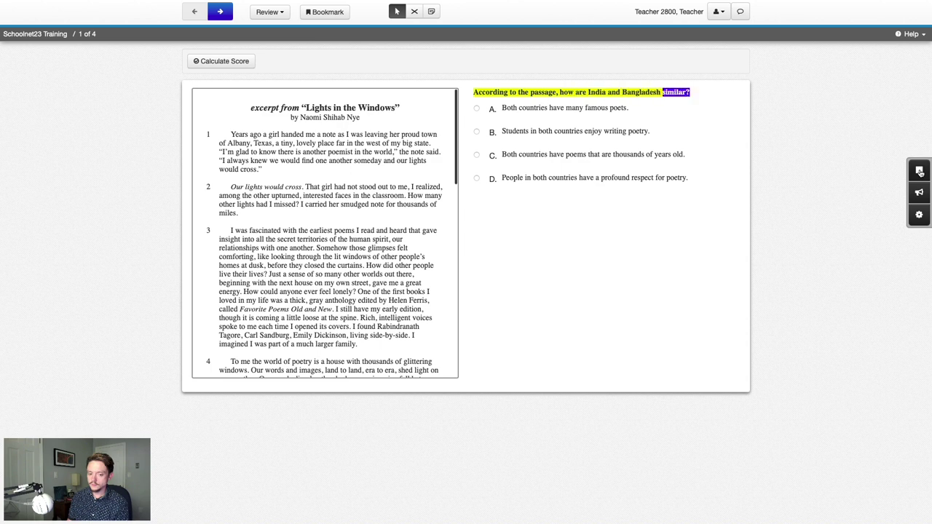
Step: Advance to question 4, choose B (impulsive), and see it score 0.00 out of 1.00
left_click(221, 13)
left_click(221, 13)
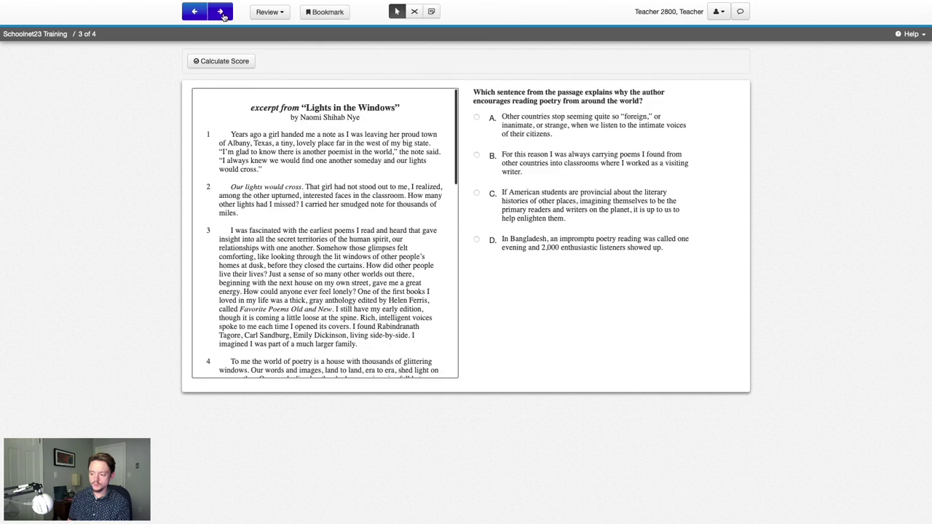
left_click(222, 12)
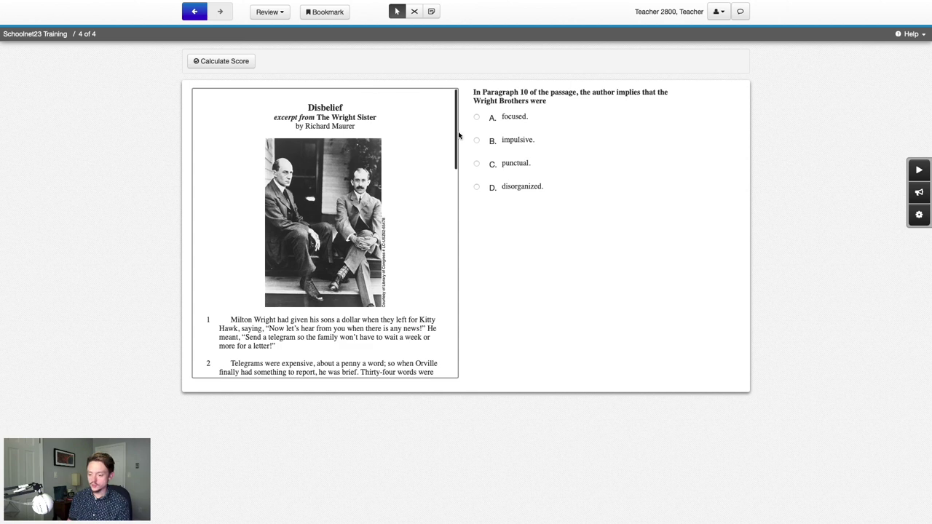
left_click(488, 140)
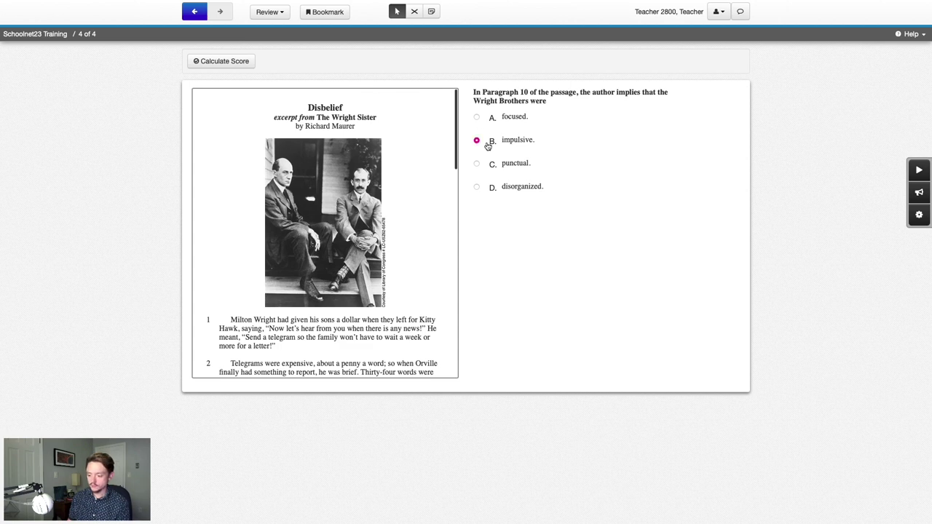
left_click(231, 64)
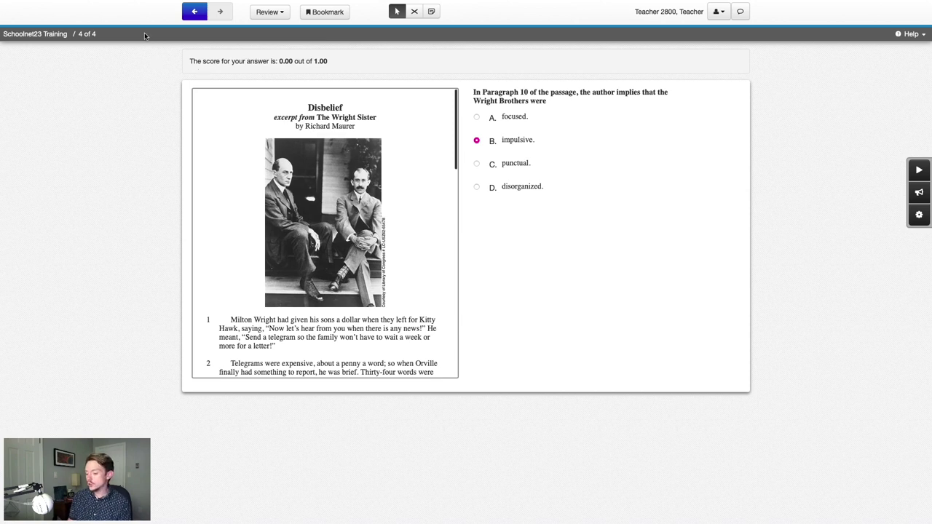
mouse_move(143, 2)
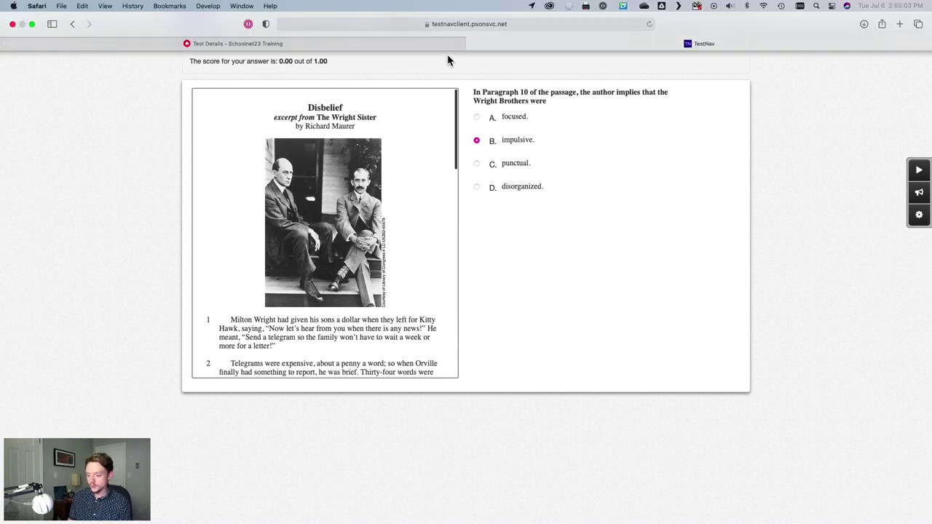
Step: Close the TestNav preview, review the test's other actions, and choose Schedule Test
left_click(471, 46)
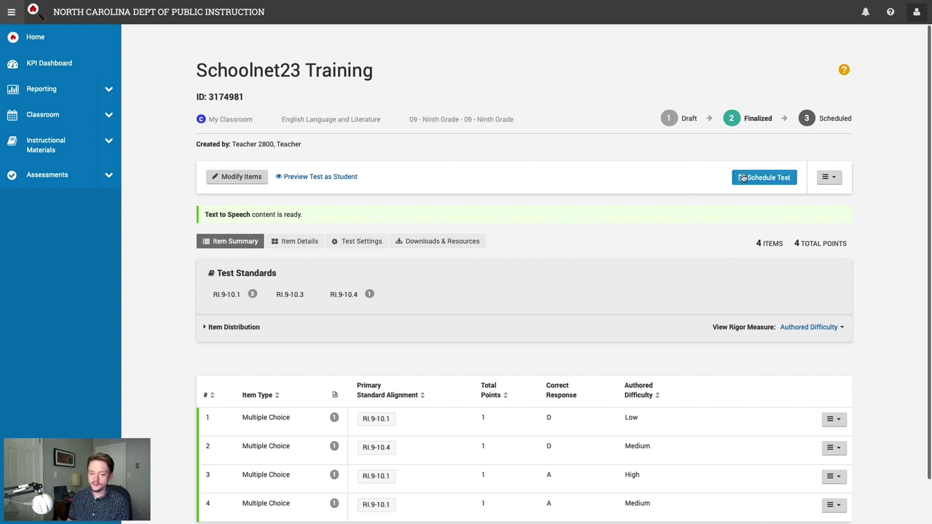
left_click(826, 179)
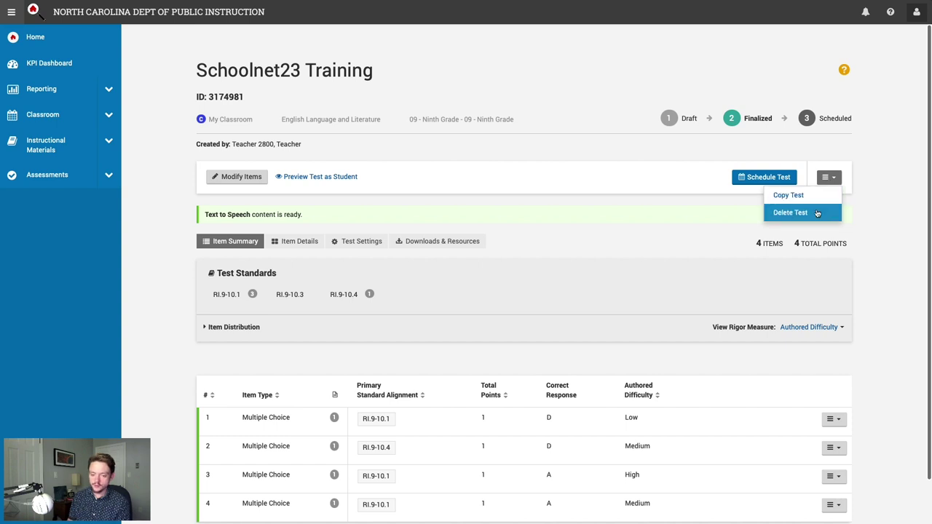
scroll(830, 175, "down", 1)
left_click(837, 178)
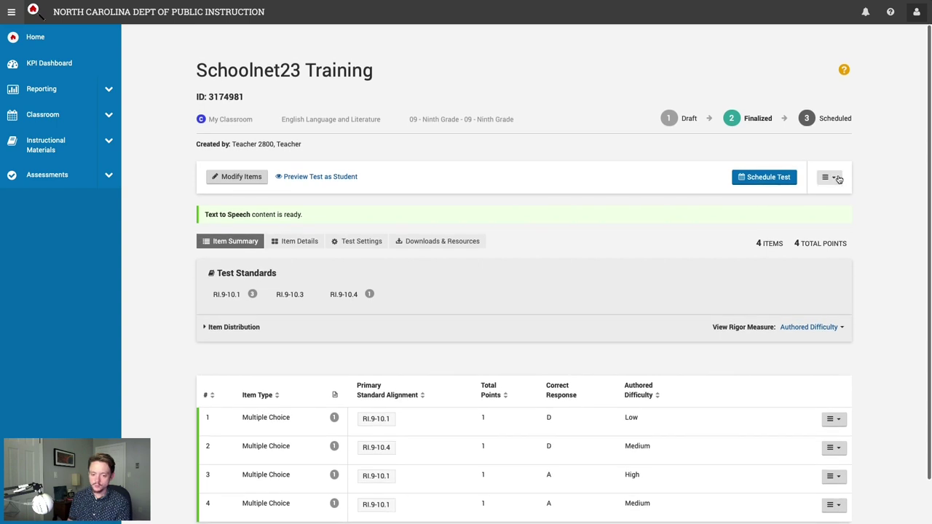
left_click(744, 182)
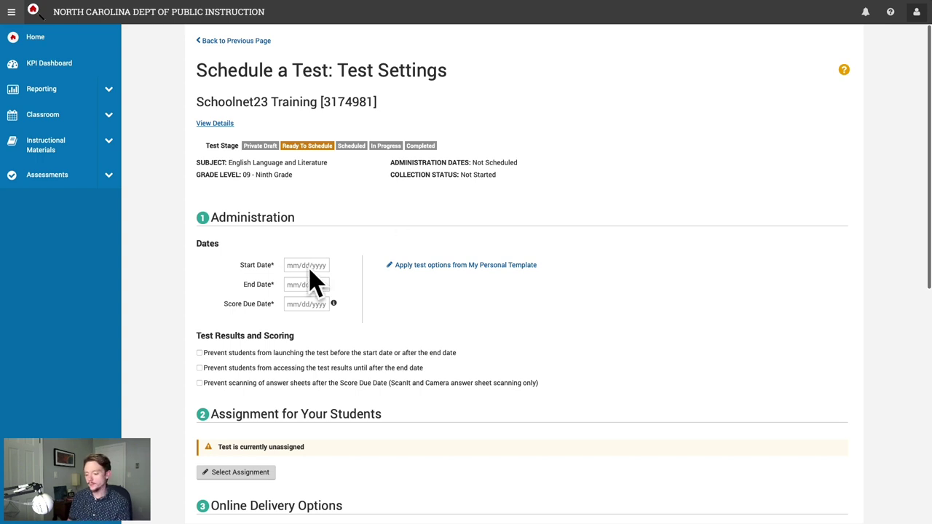
Step: Set the test's start date to 07/12/2021 and end date to 07/19/2021
scroll(233, 292, "down", 2)
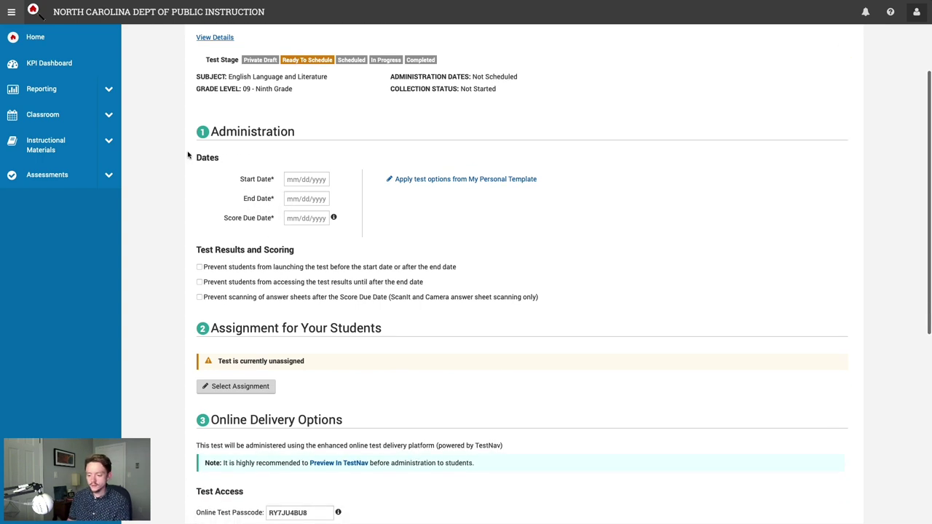
left_click(289, 179)
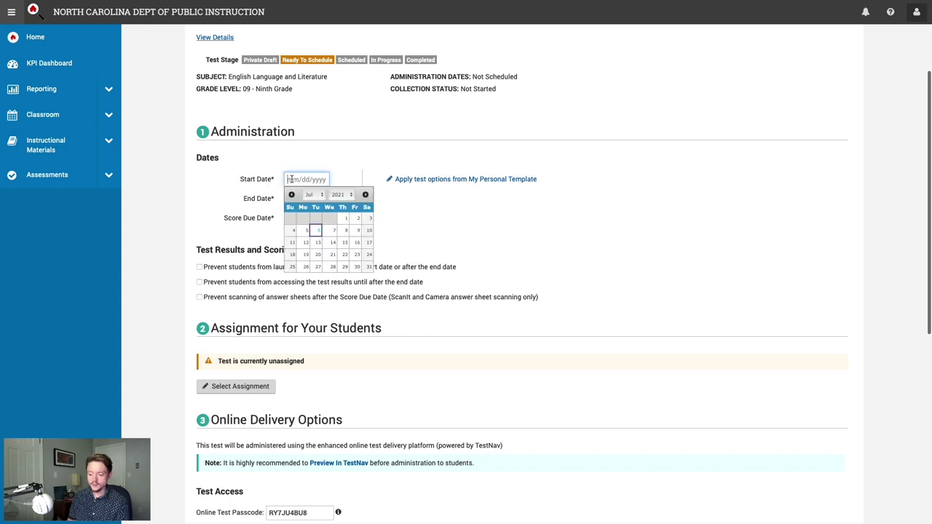
left_click(306, 244)
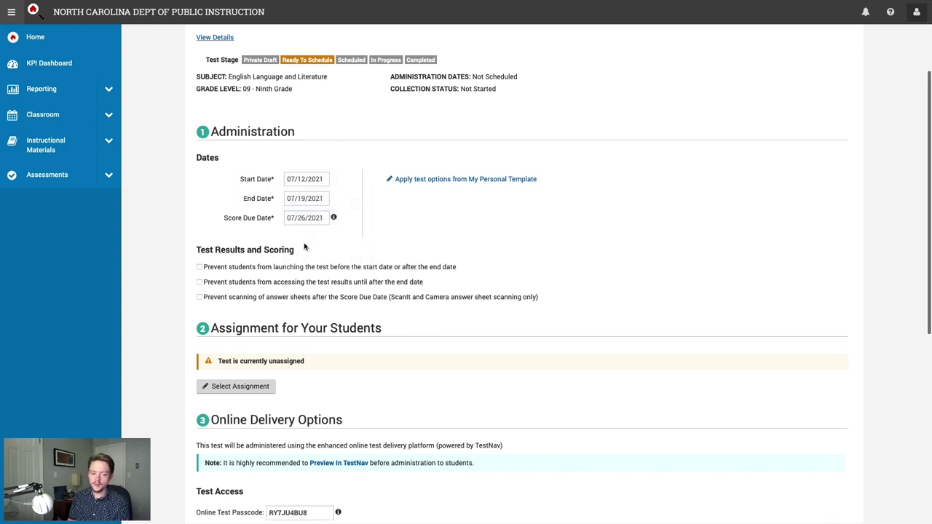
left_click(311, 199)
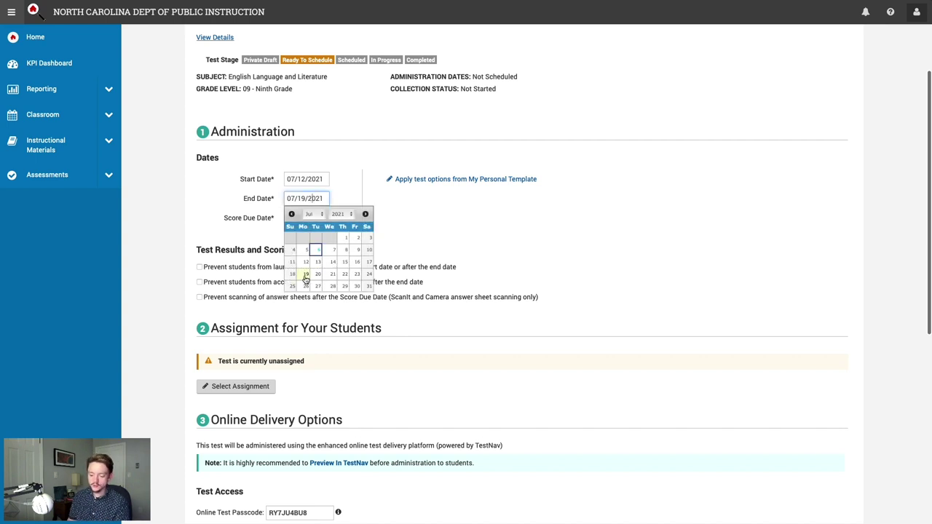
left_click(306, 277)
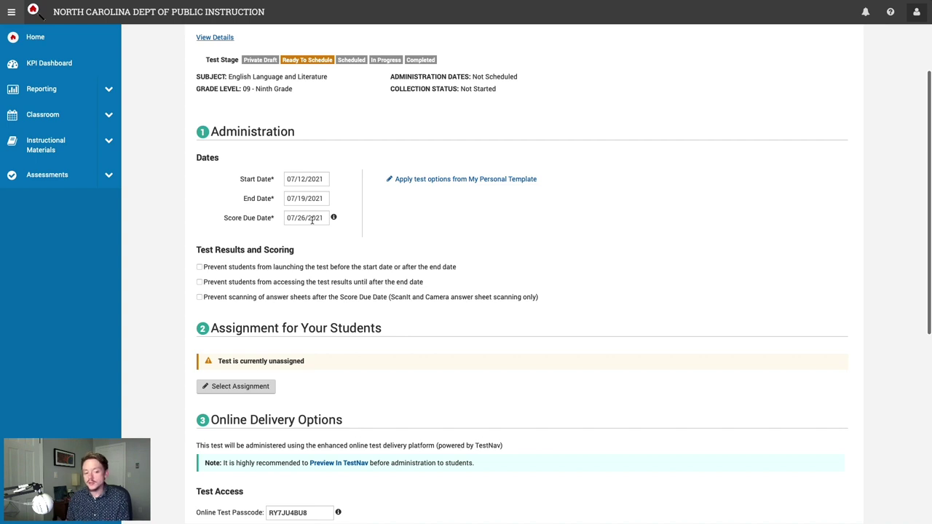
mouse_move(333, 218)
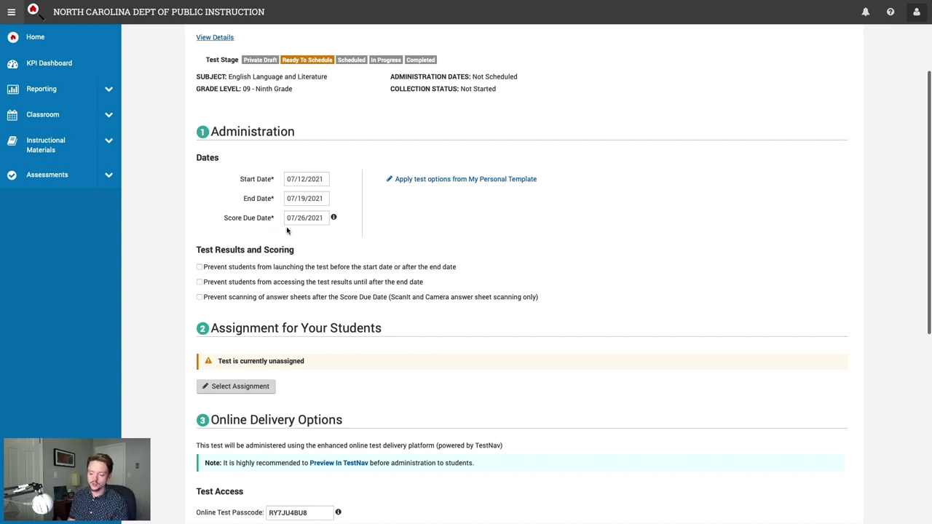
Step: Review the Test Results and Scoring options, leaving outside-date launching allowed and all options unchecked
scroll(172, 263, "down", 1)
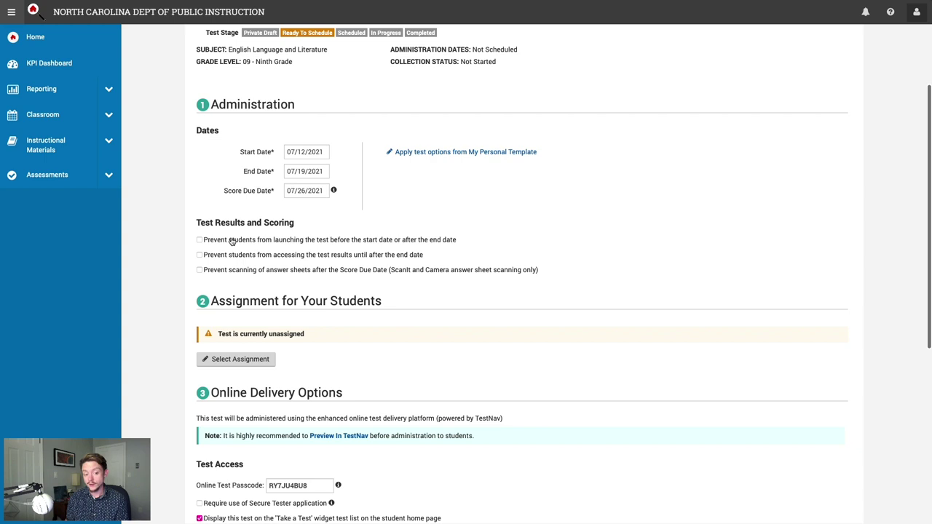
left_click(231, 241)
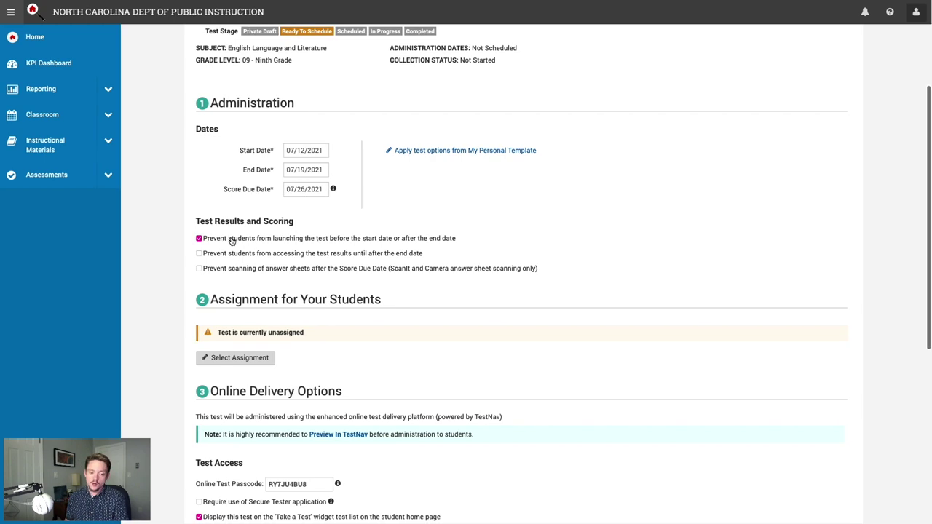
left_click(230, 241)
scroll(171, 286, "down", 2)
scroll(171, 286, "down", 4)
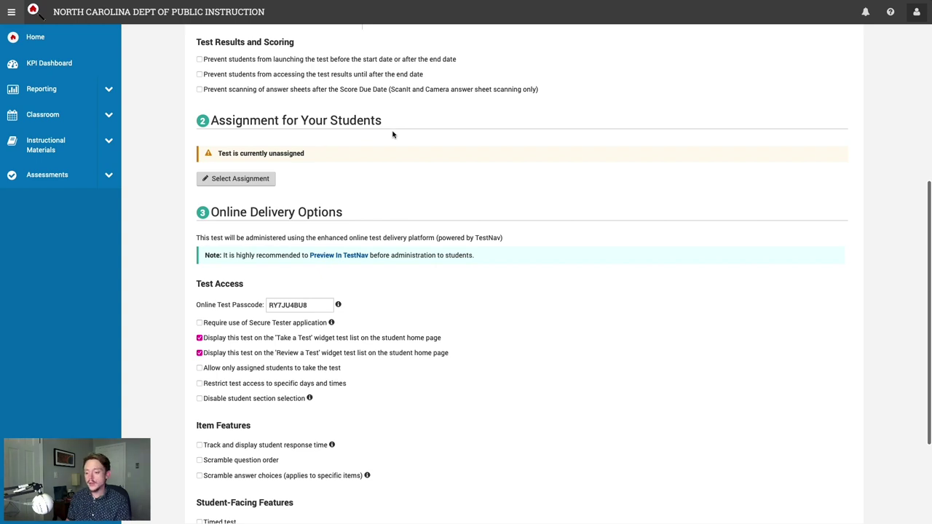
scroll(386, 141, "up", 1)
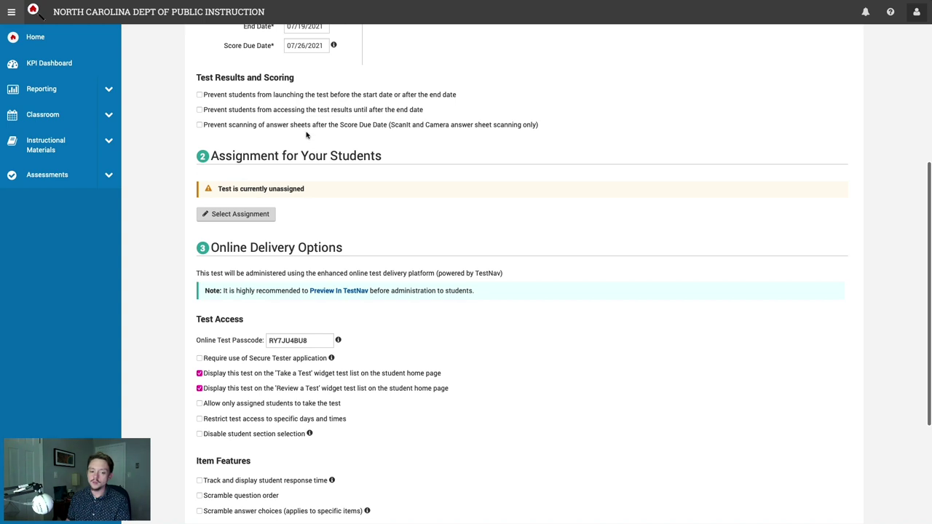
left_click_drag(199, 77, 273, 77)
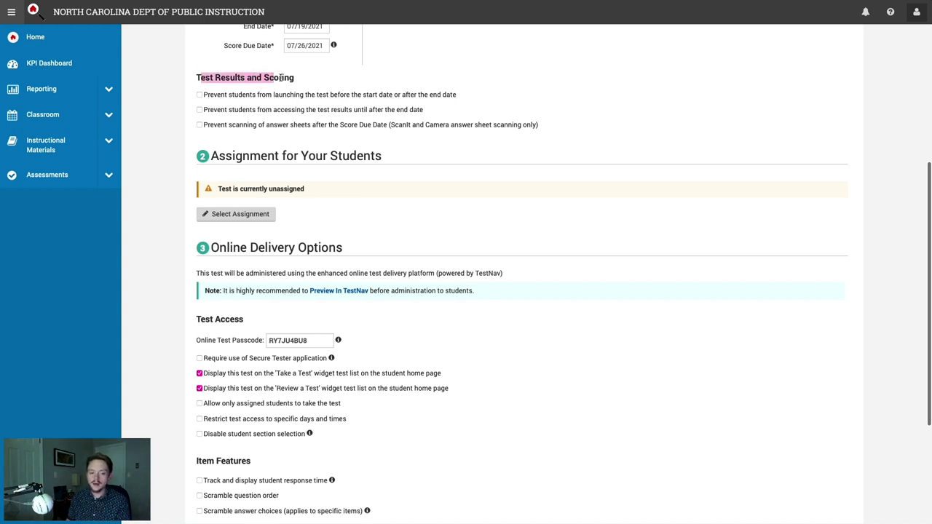
left_click(280, 78)
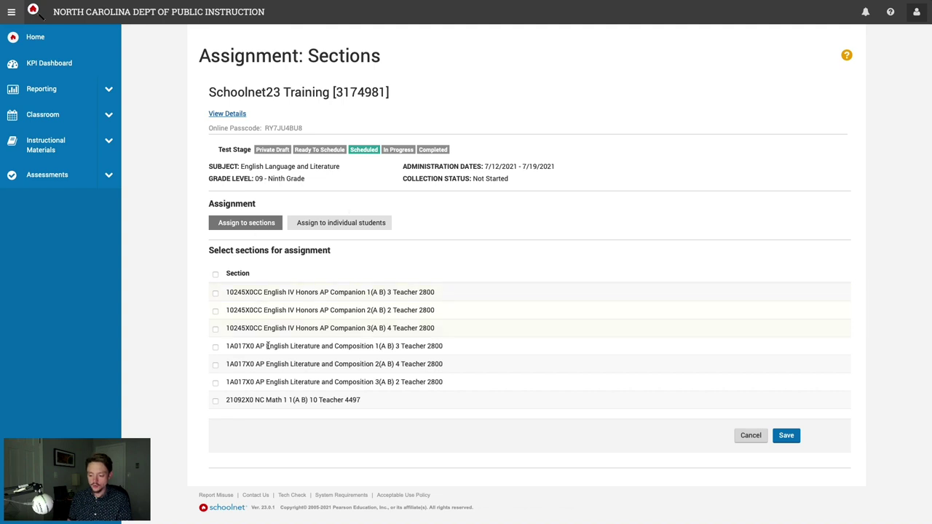
Step: Switch the assignment method to individual students, confirming the change
left_click(336, 222)
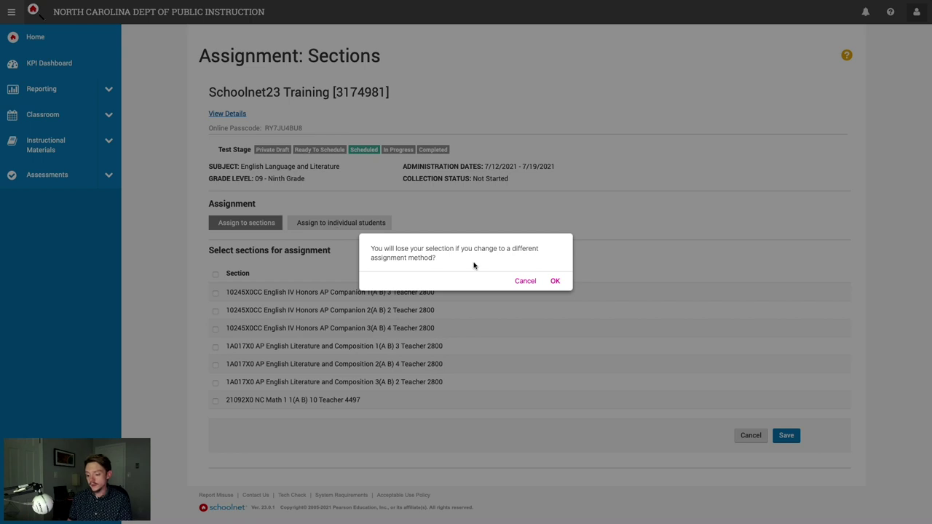
left_click(556, 282)
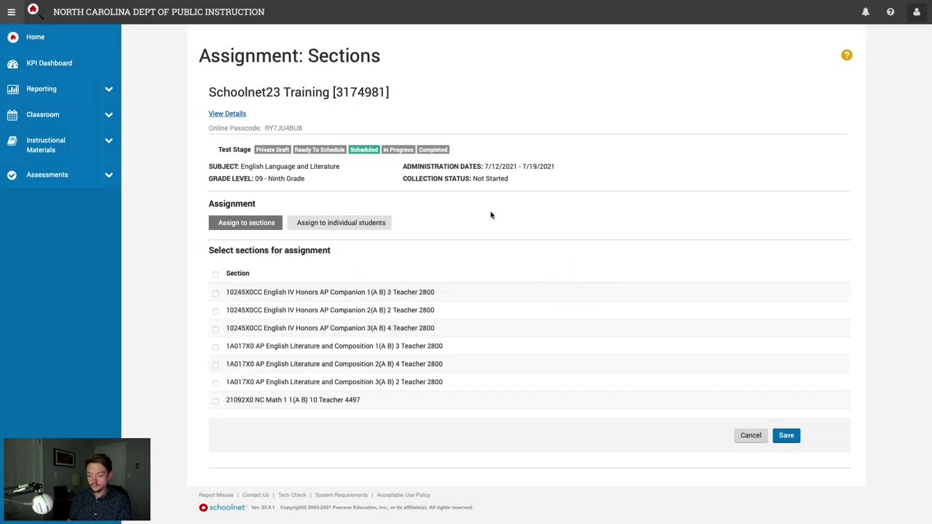
left_click(357, 226)
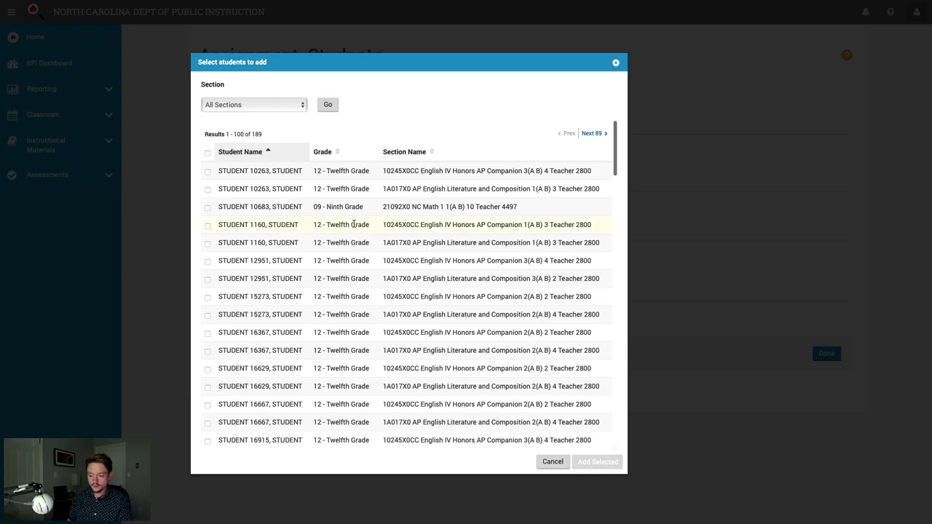
Step: Add three students from section 10245X0CC (English IV Honors AP Companion 1) to the assignment
left_click(281, 107)
left_click(279, 115)
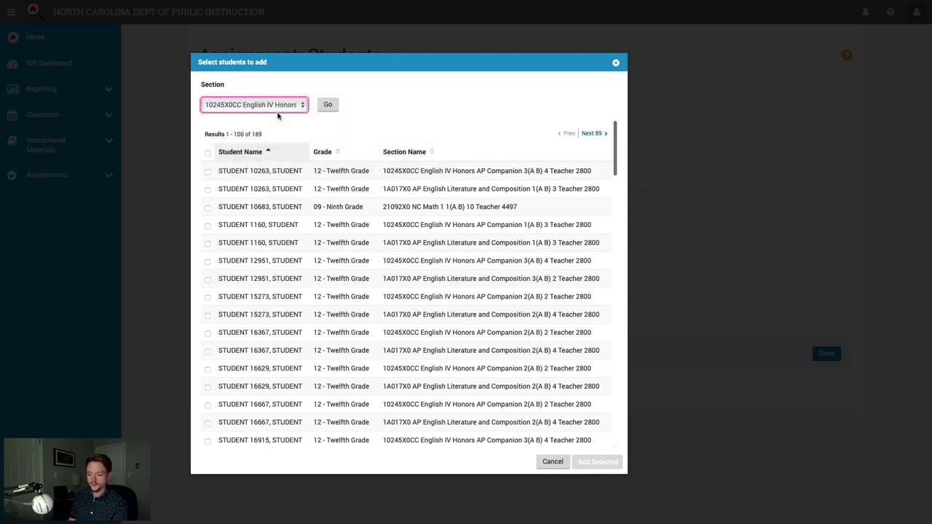
left_click(328, 104)
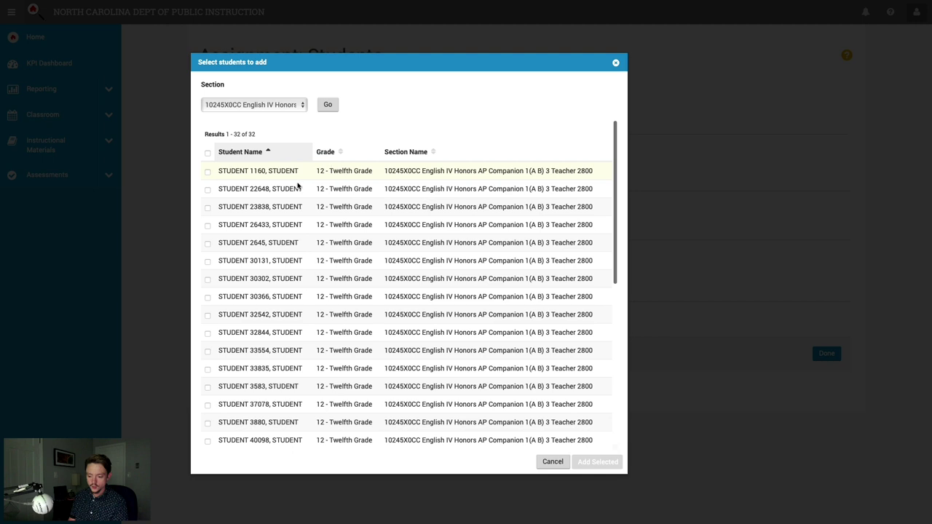
left_click(207, 172)
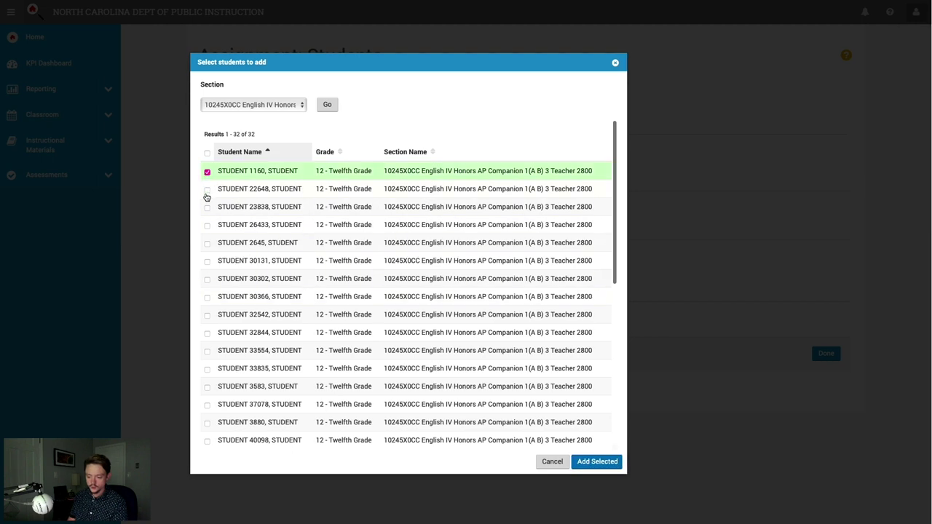
left_click(207, 208)
left_click(208, 243)
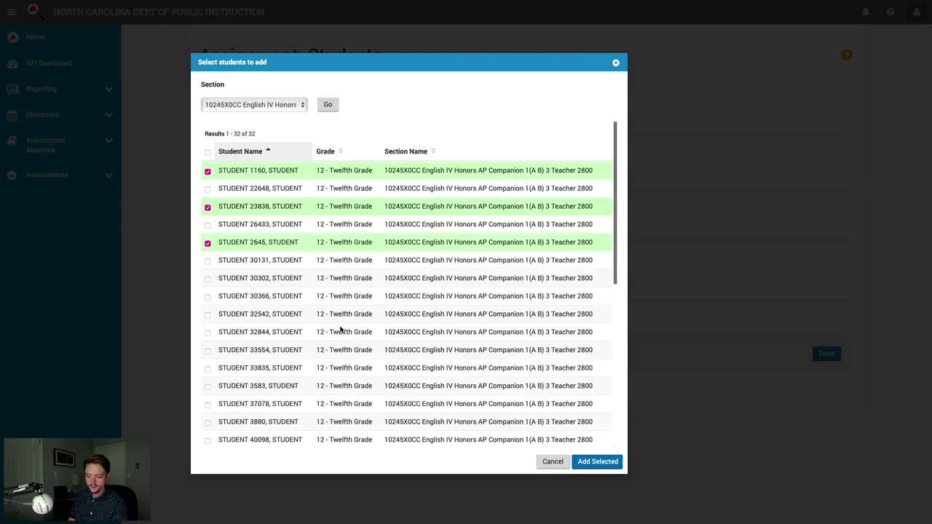
scroll(548, 441, "down", 1)
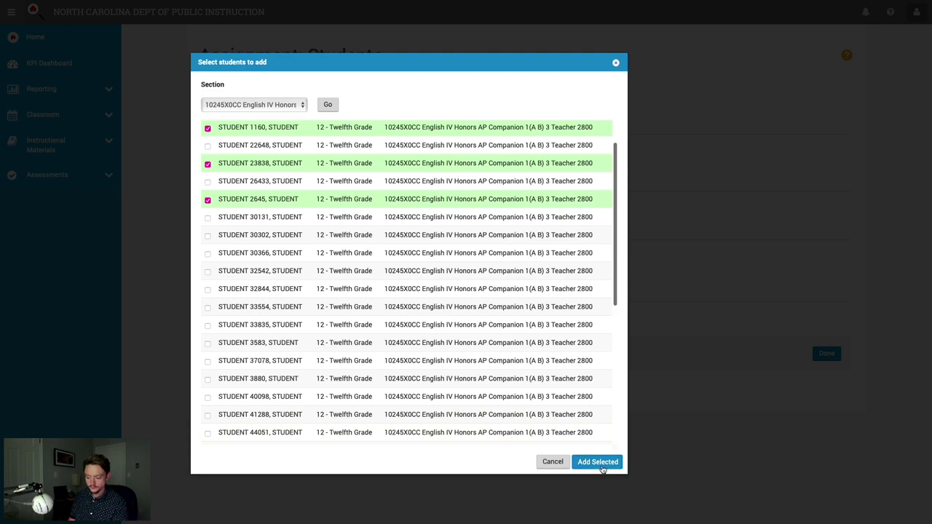
left_click(598, 462)
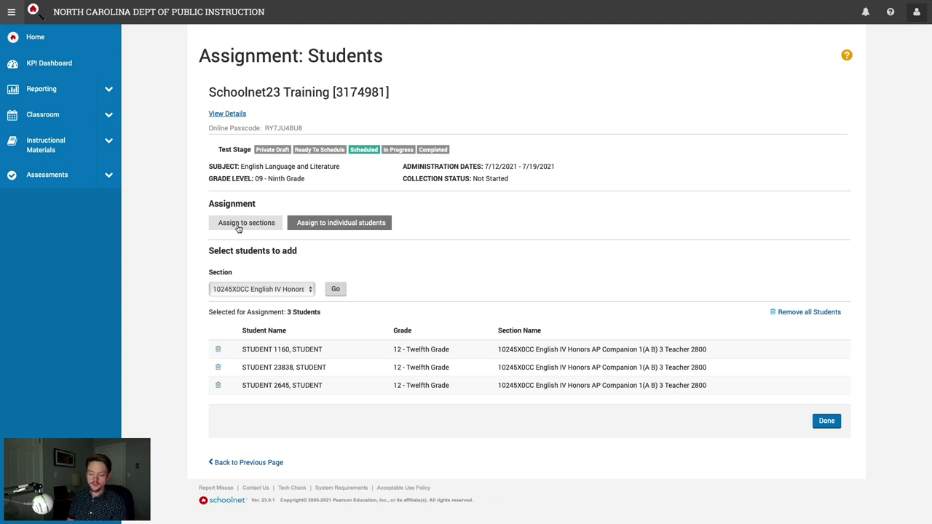
Step: Discard the student picks and tick English IV Honors AP Companion sections 1, 2 and 3
left_click(238, 227)
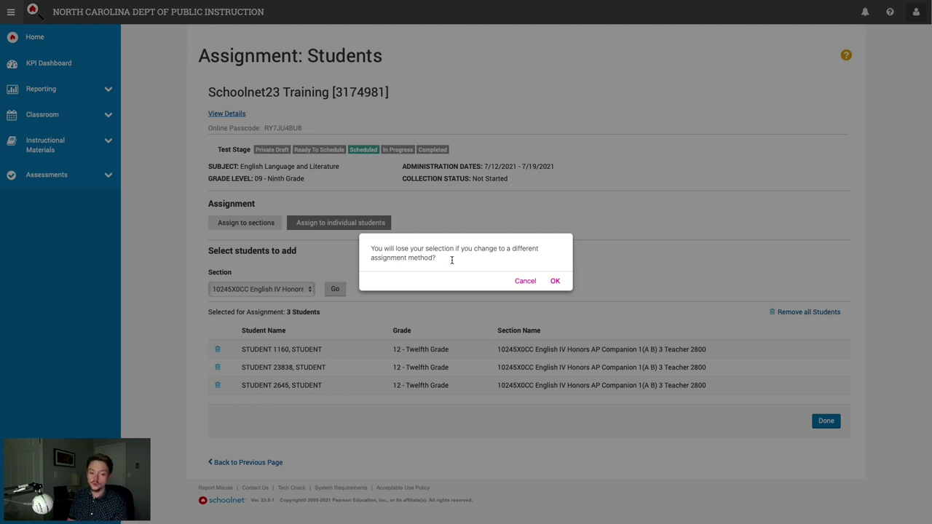
left_click(554, 282)
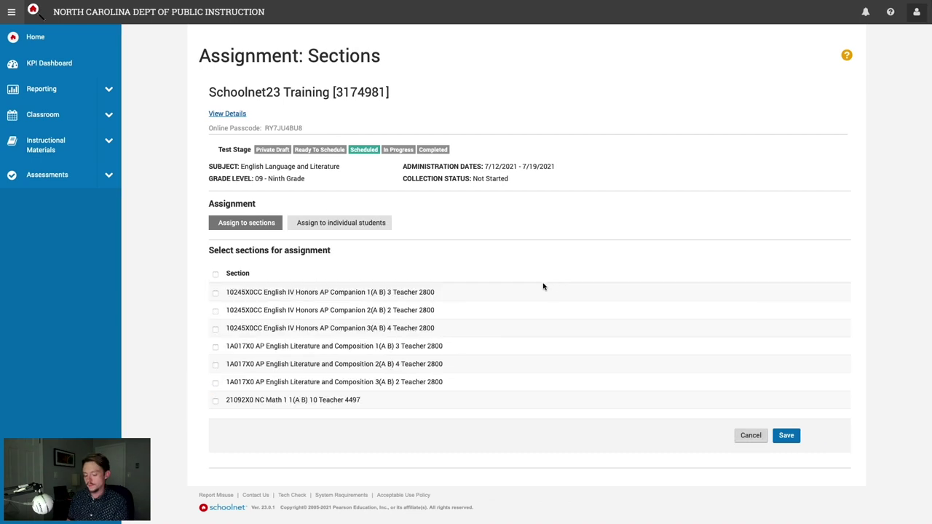
left_click(215, 294)
left_click(215, 310)
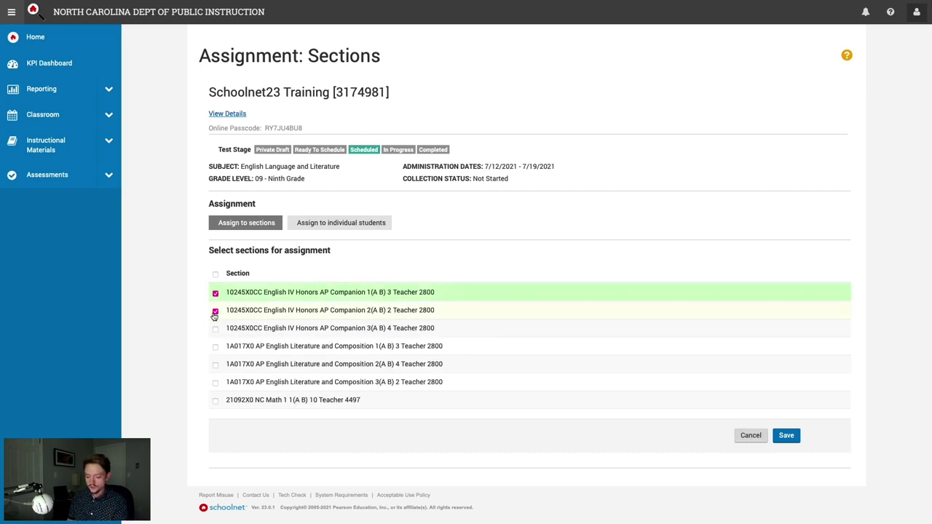
left_click(214, 329)
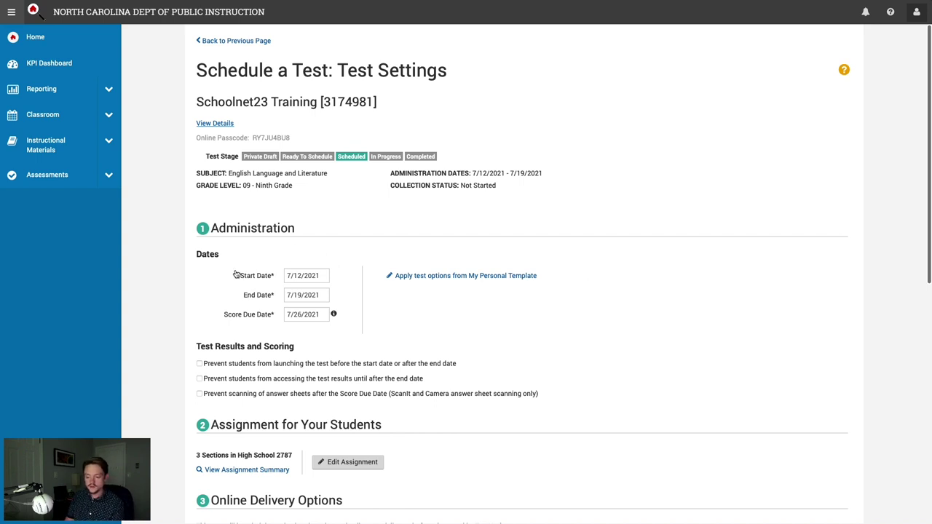
Step: Scroll down to Online Delivery Options and select the existing online test passcode
scroll(186, 373, "down", 2)
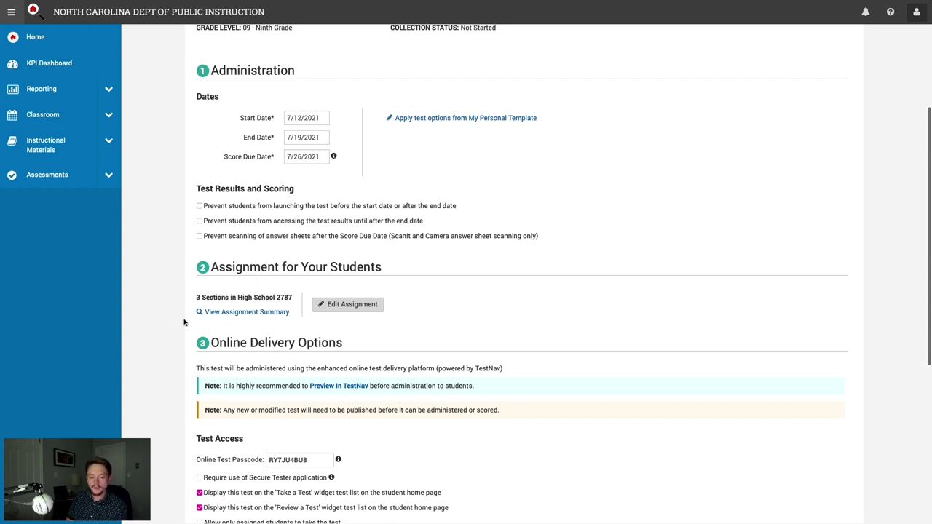
scroll(175, 329, "down", 1)
scroll(175, 329, "down", 3)
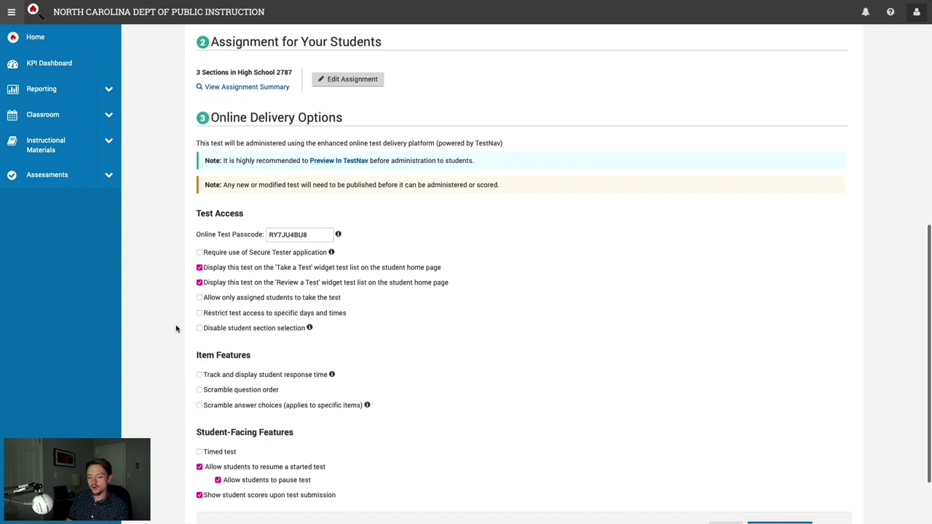
scroll(175, 329, "down", 1)
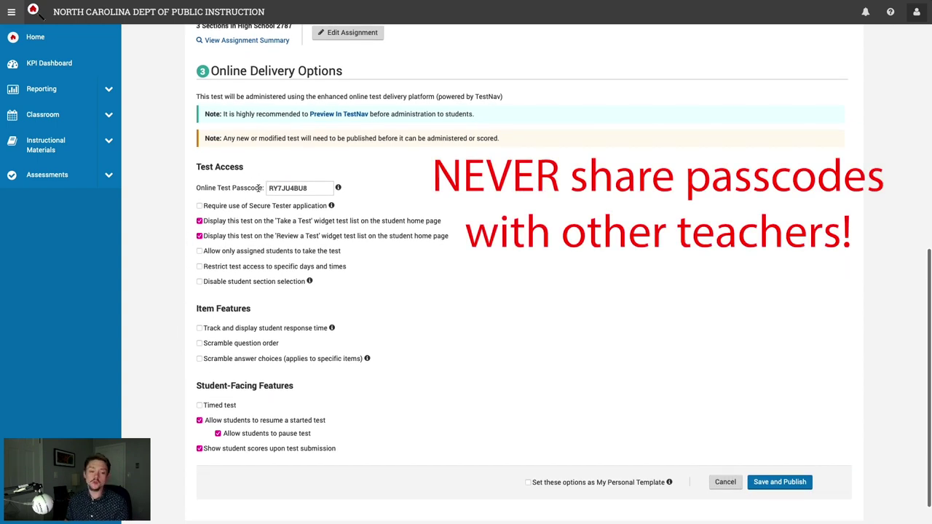
left_click_drag(259, 188, 197, 193)
left_click(208, 191)
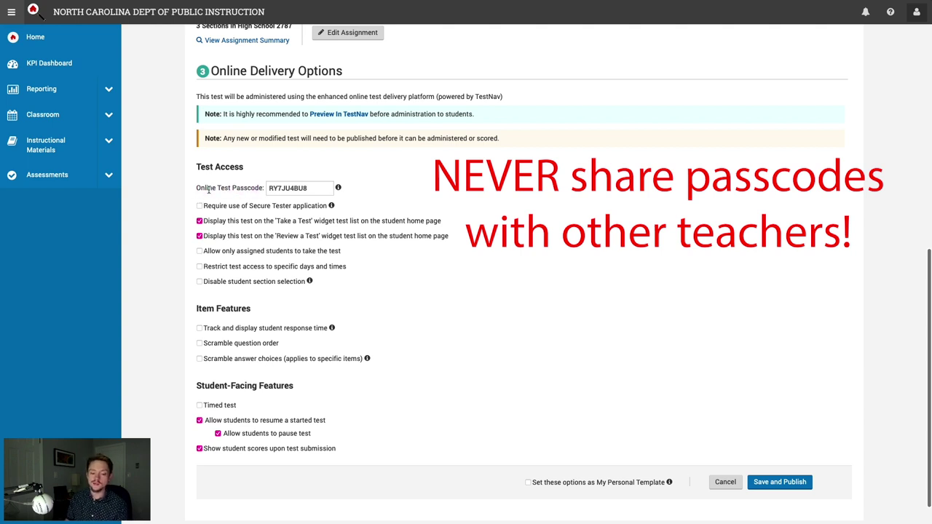
left_click(284, 189)
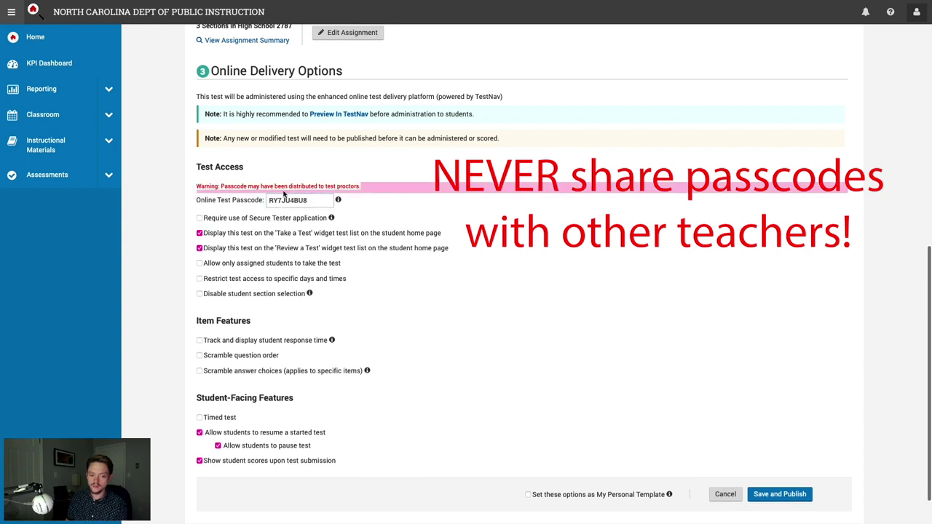
double_click(288, 199)
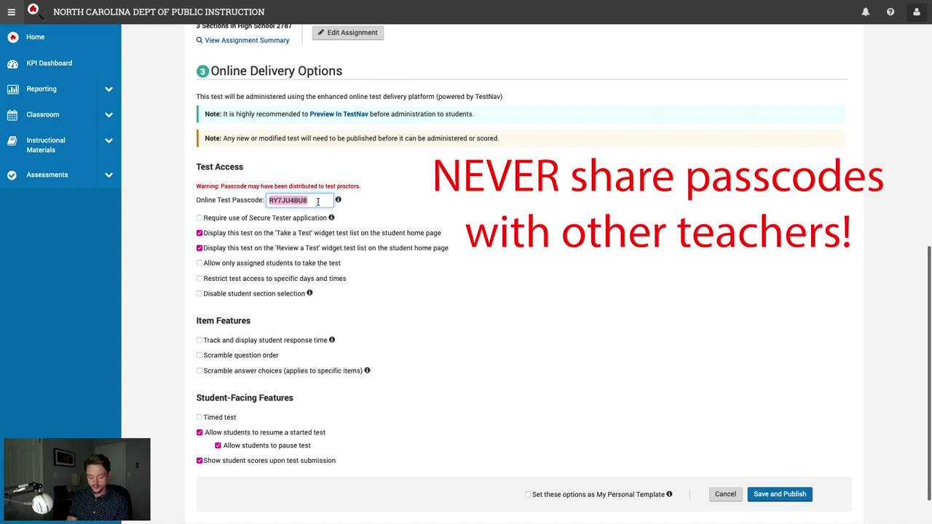
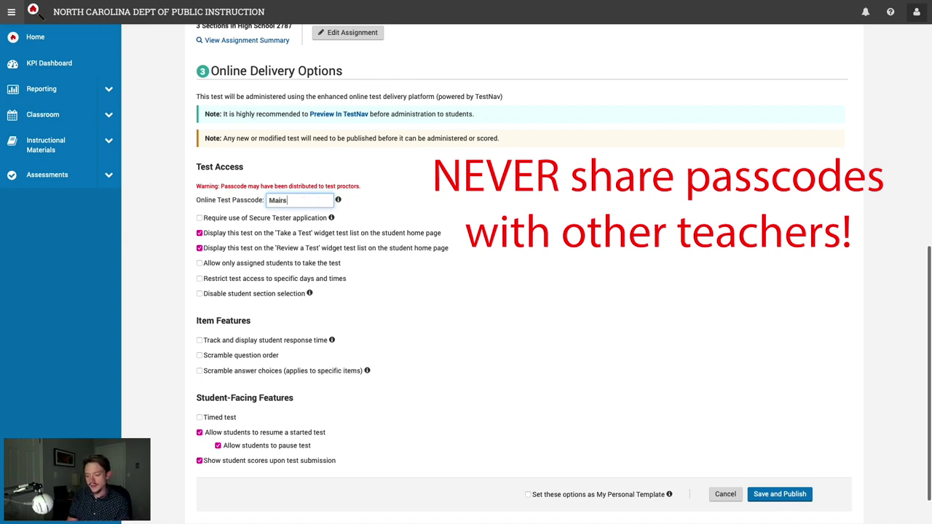
Step: Replace the online test passcode with a new custom passcode
left_click(471, 207)
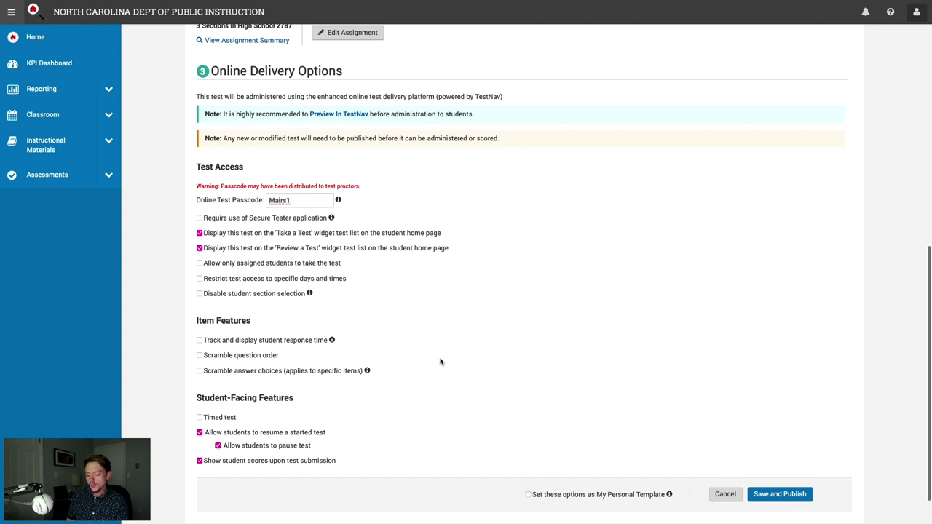
scroll(448, 352, "down", 1)
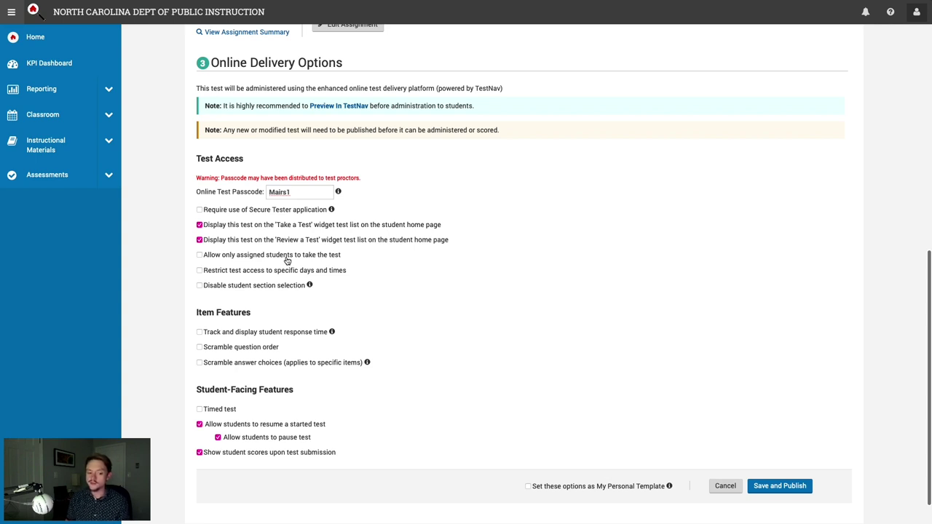
Step: Allow only assigned students to take the test, leaving day and time restrictions off
left_click(287, 259)
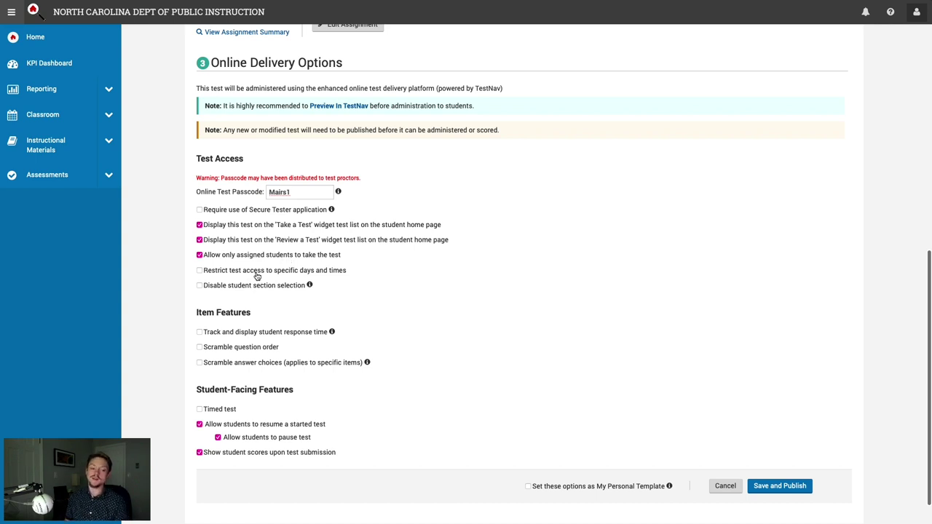
left_click(257, 272)
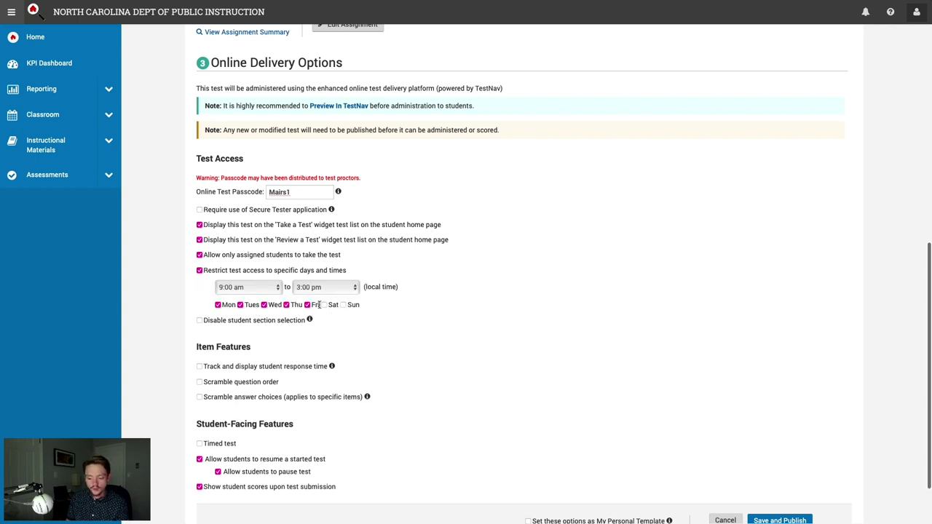
left_click(246, 271)
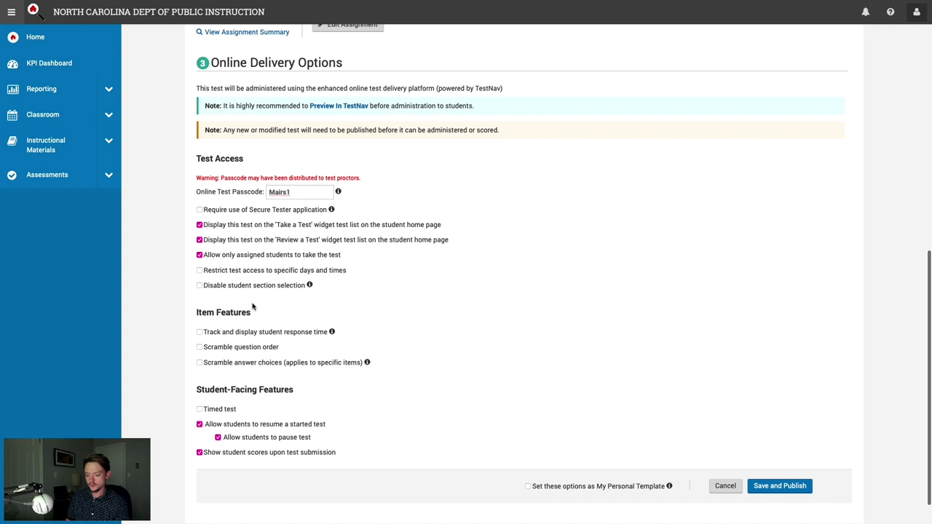
scroll(427, 316, "down", 1)
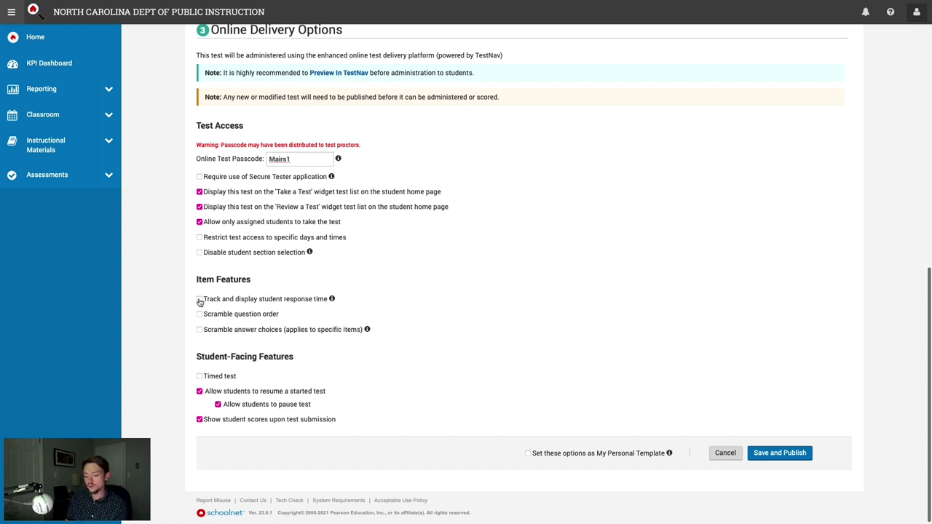
Step: Turn on response-time tracking, leaving Timed test, score display and the passcode unchanged
left_click(207, 301)
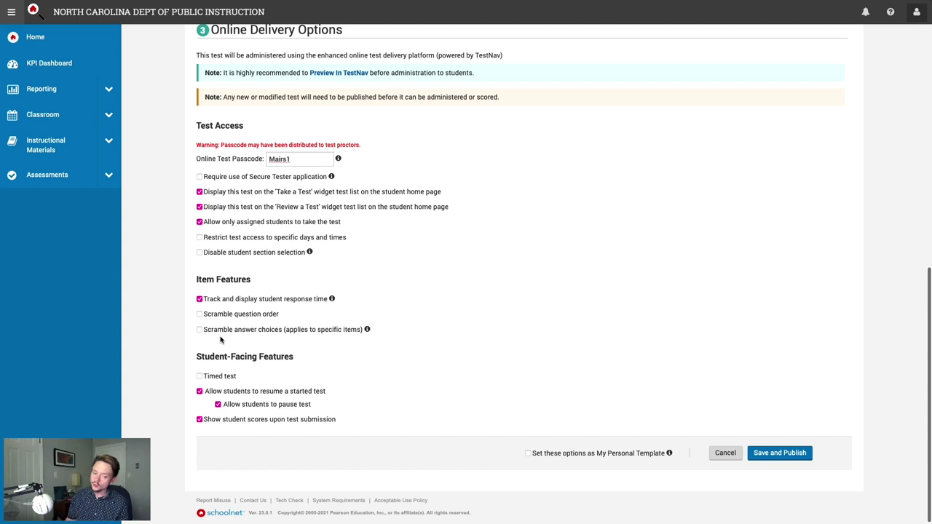
scroll(262, 357, "down", 1)
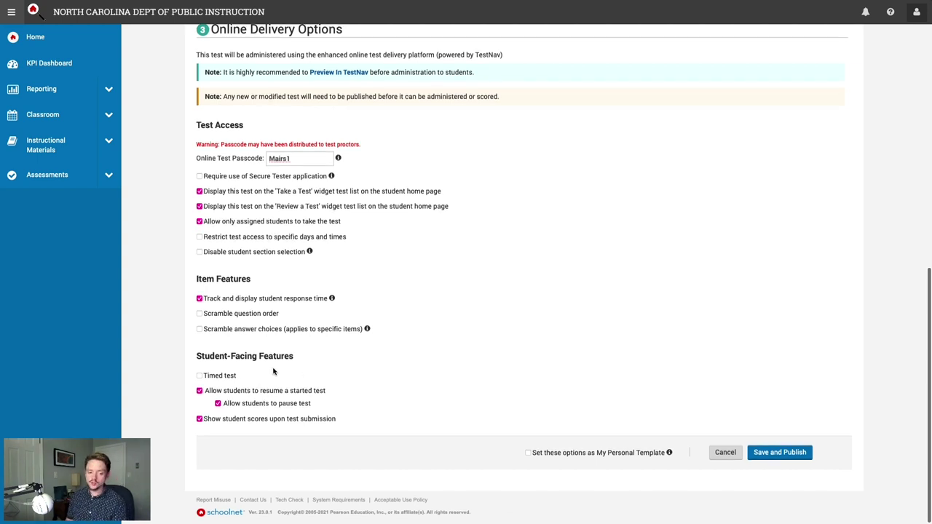
left_click(228, 382)
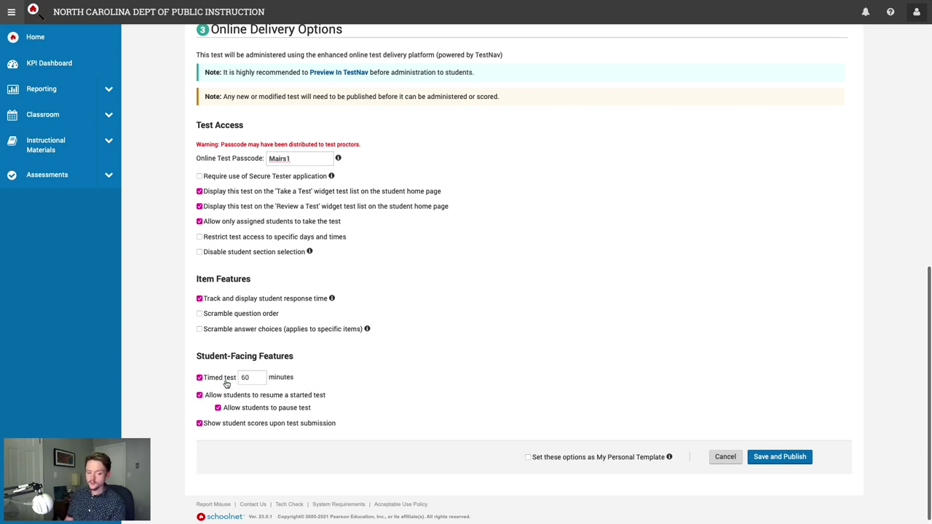
left_click(226, 380)
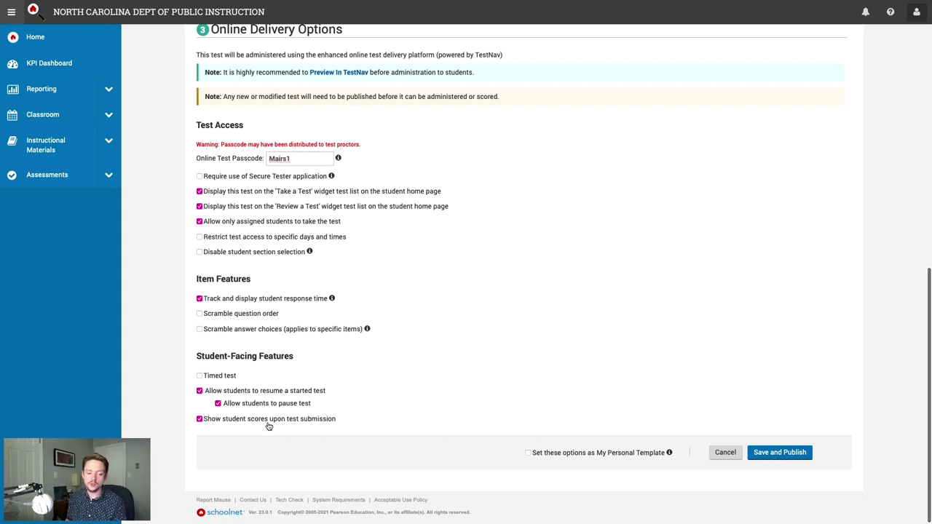
left_click(264, 421)
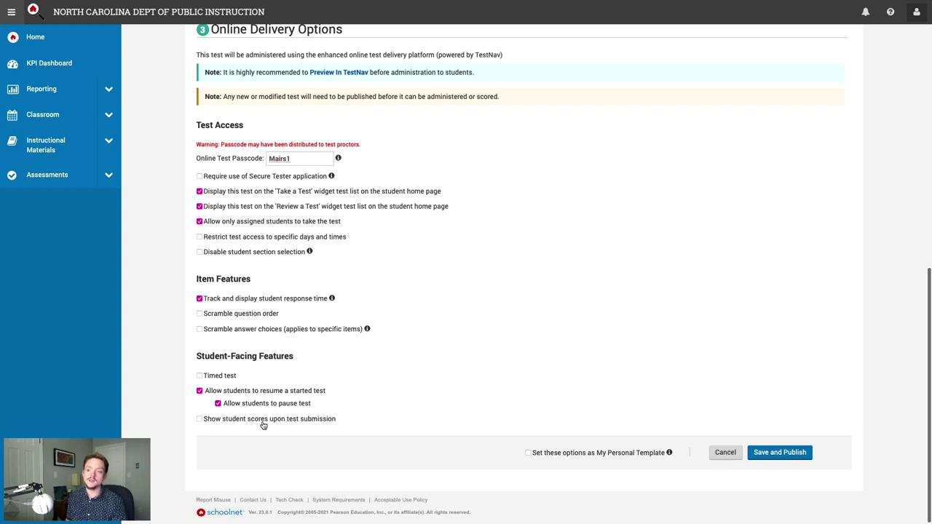
left_click(264, 421)
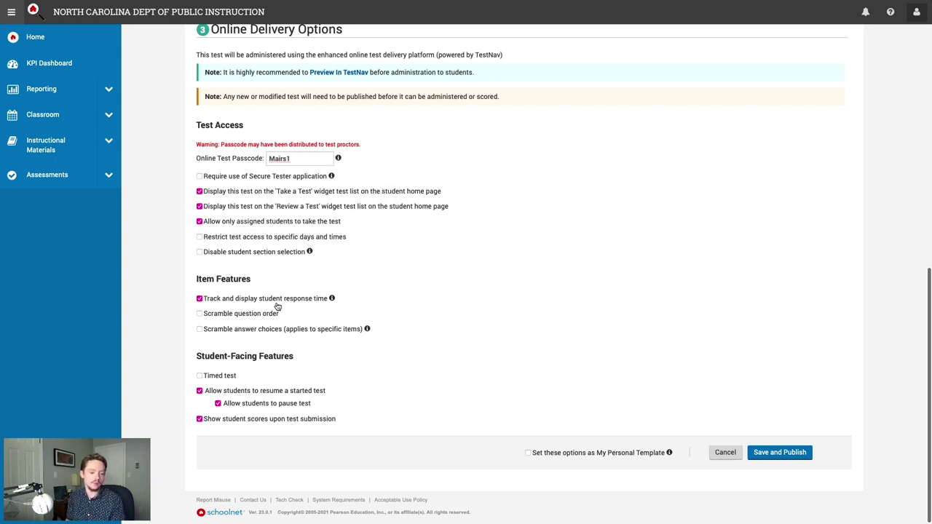
left_click(306, 159)
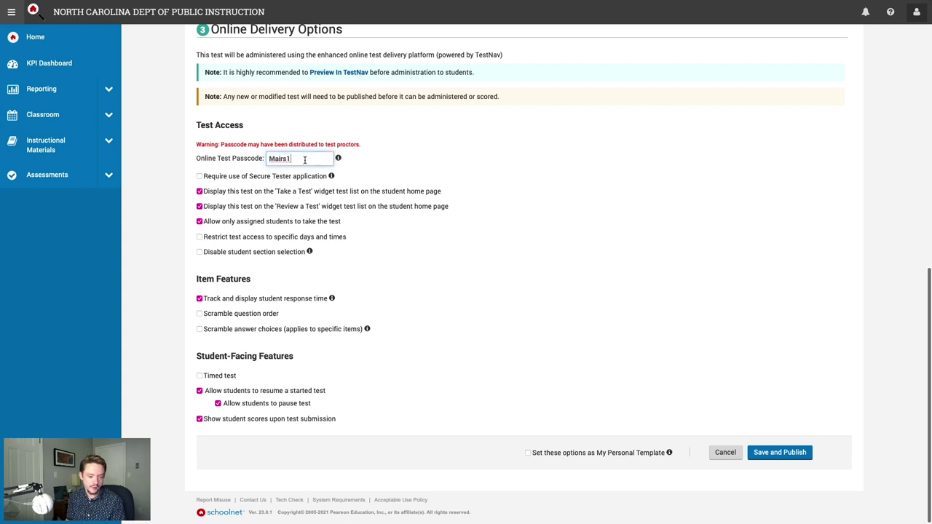
left_click(442, 229)
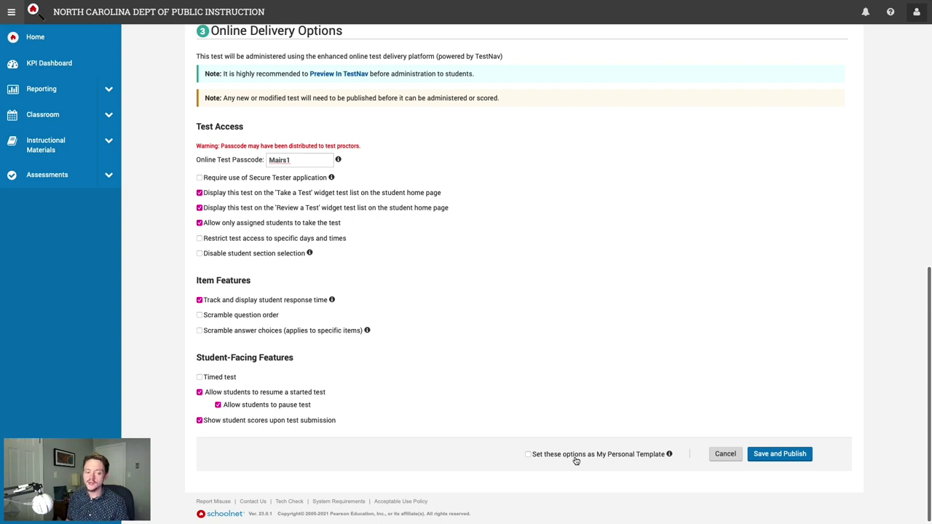
Step: Leave 'Set these options as My Personal Template' unchecked when publishing the test to TestNav
left_click(576, 459)
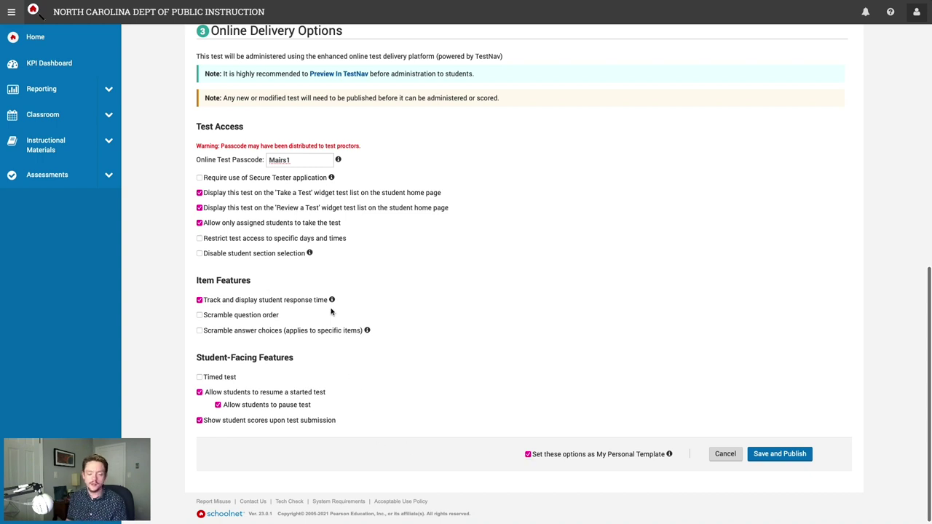
left_click(528, 456)
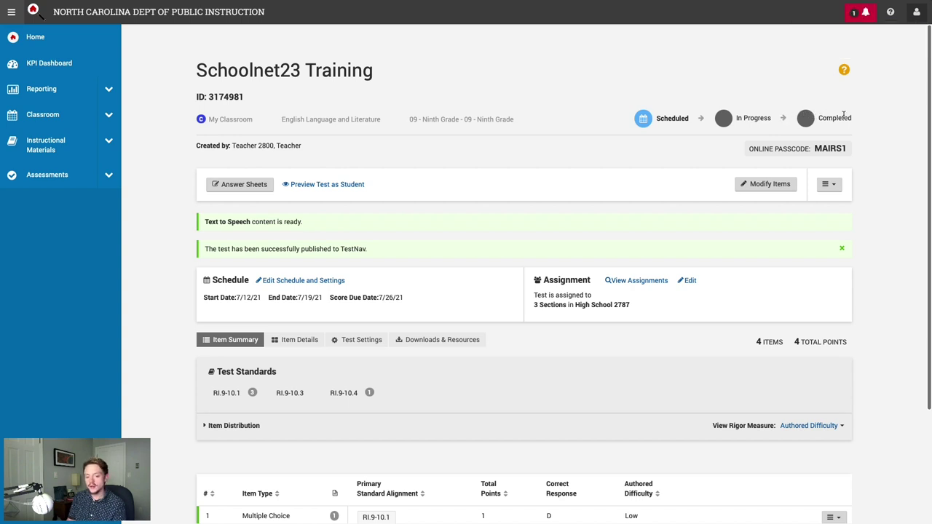
left_click_drag(857, 121, 837, 121)
left_click(845, 119)
double_click(225, 98)
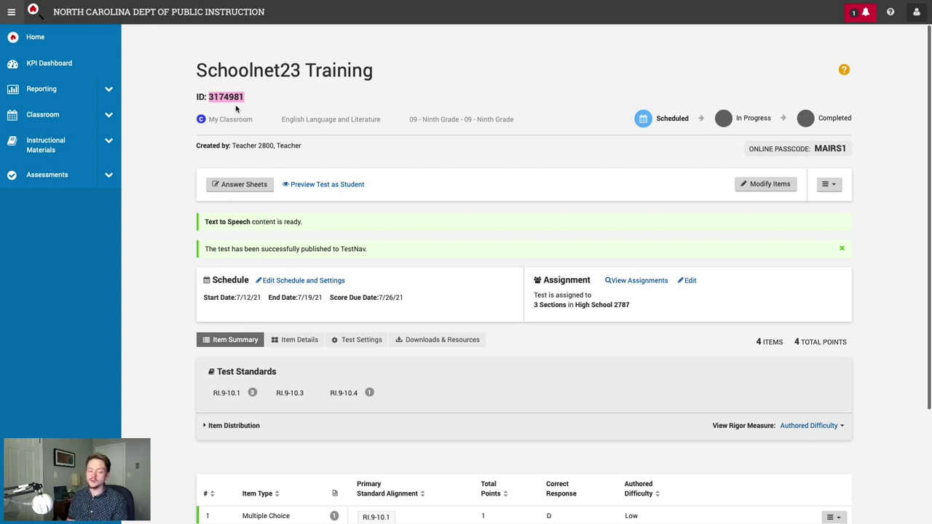
left_click(251, 104)
double_click(227, 99)
left_click(292, 108)
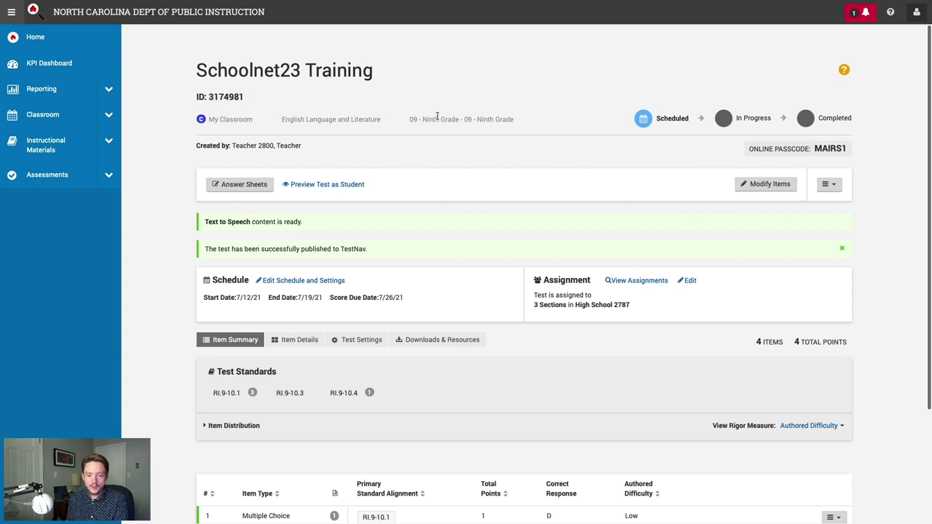
double_click(828, 148)
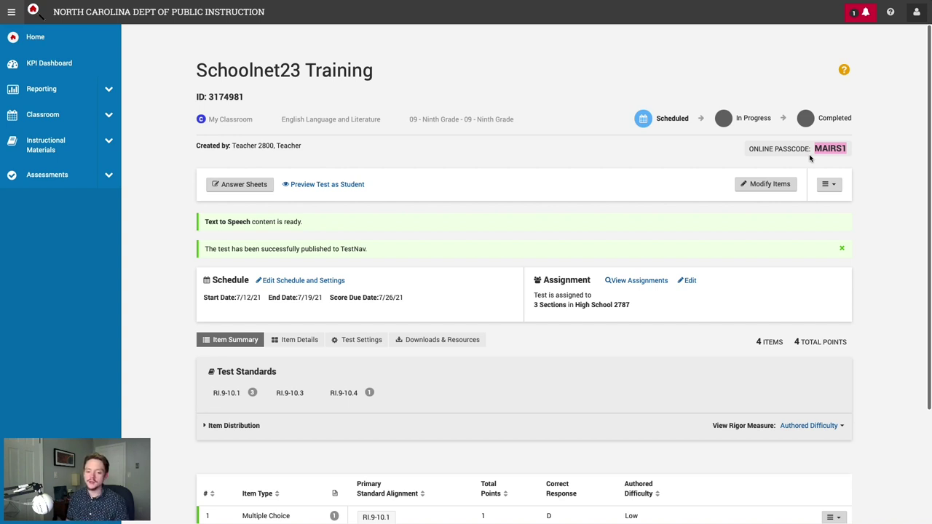
left_click(810, 158)
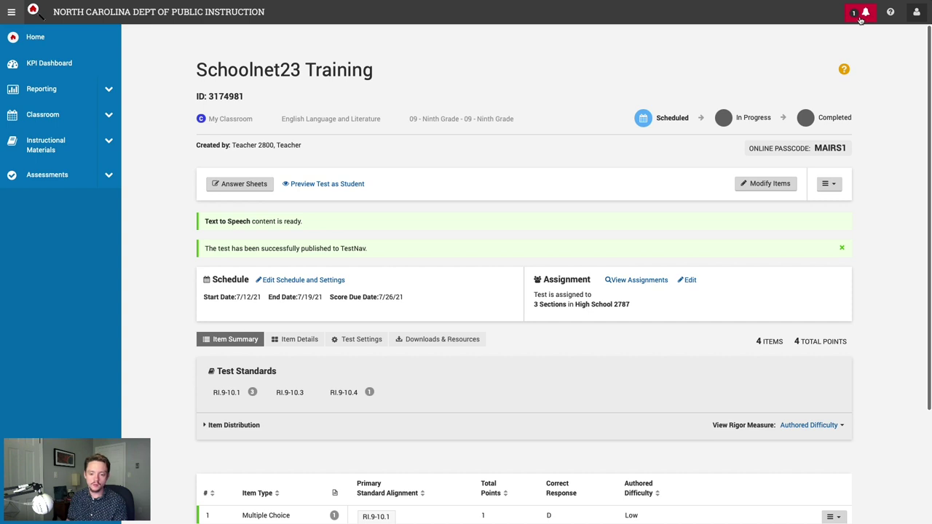
left_click(860, 19)
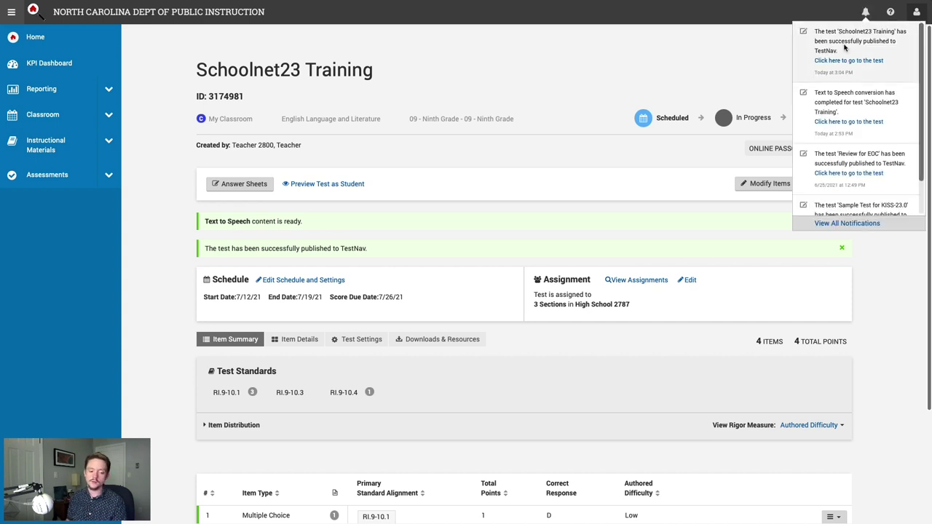
left_click(557, 78)
scroll(551, 79, "down", 1)
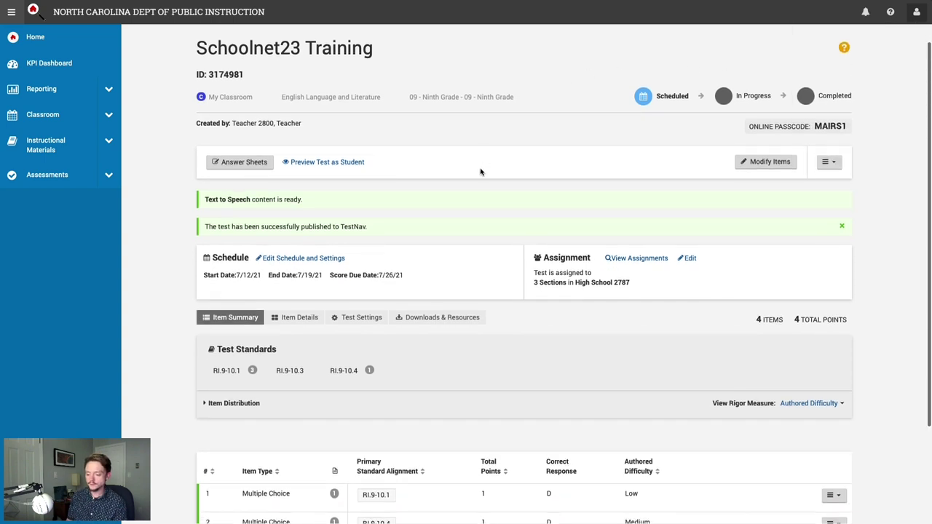
scroll(479, 303, "down", 1)
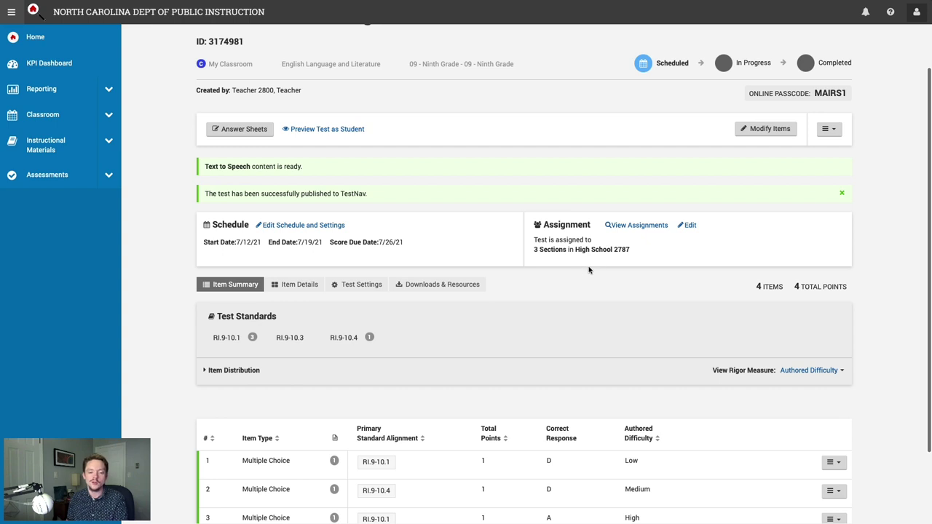
Step: Open and close item 1's actions menu, then return to the In Progress test status
scroll(479, 335, "down", 2)
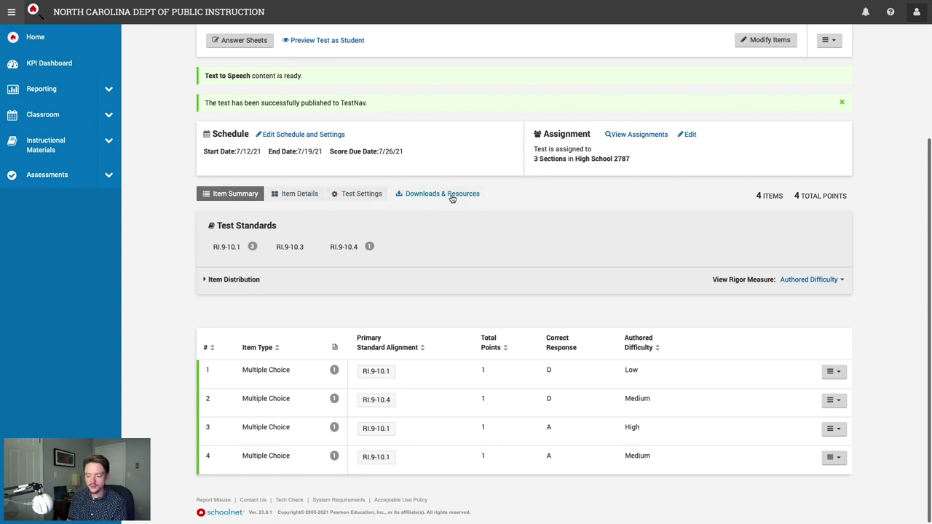
left_click(838, 372)
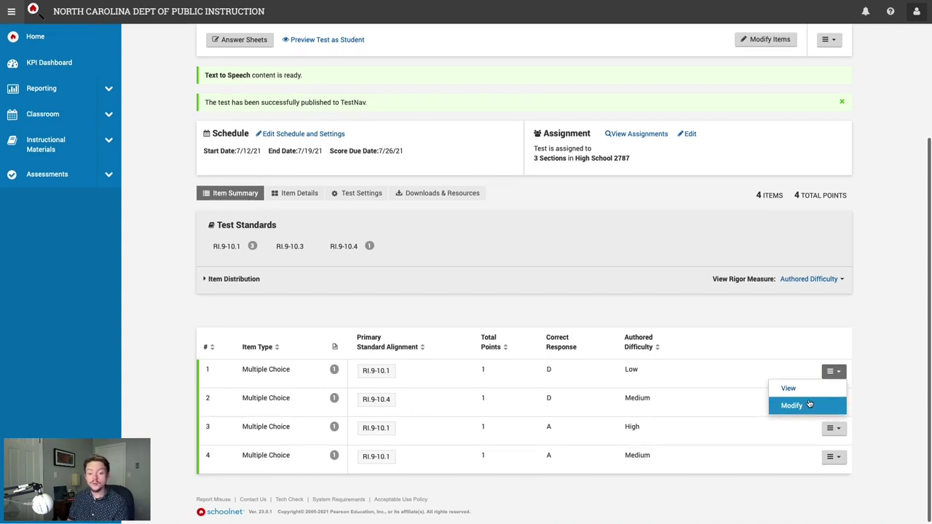
left_click(842, 373)
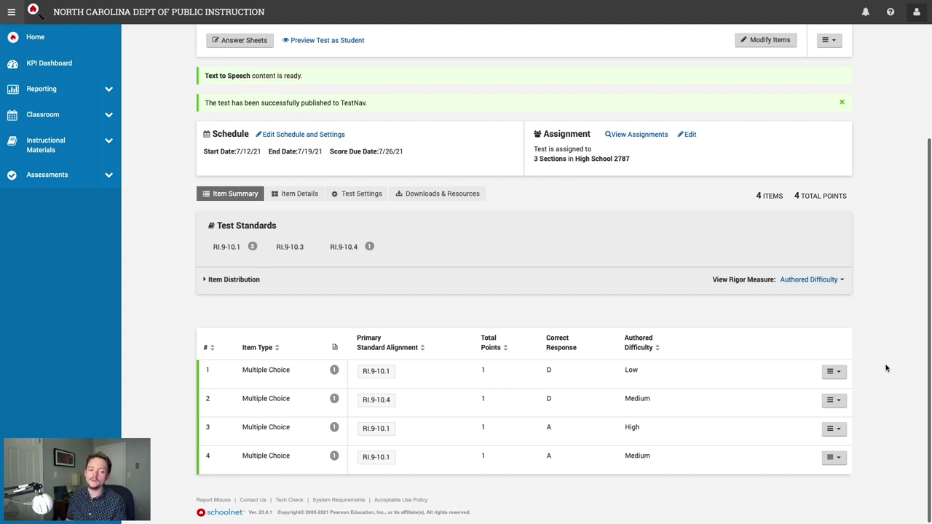
scroll(887, 368, "up", 1)
scroll(887, 368, "up", 2)
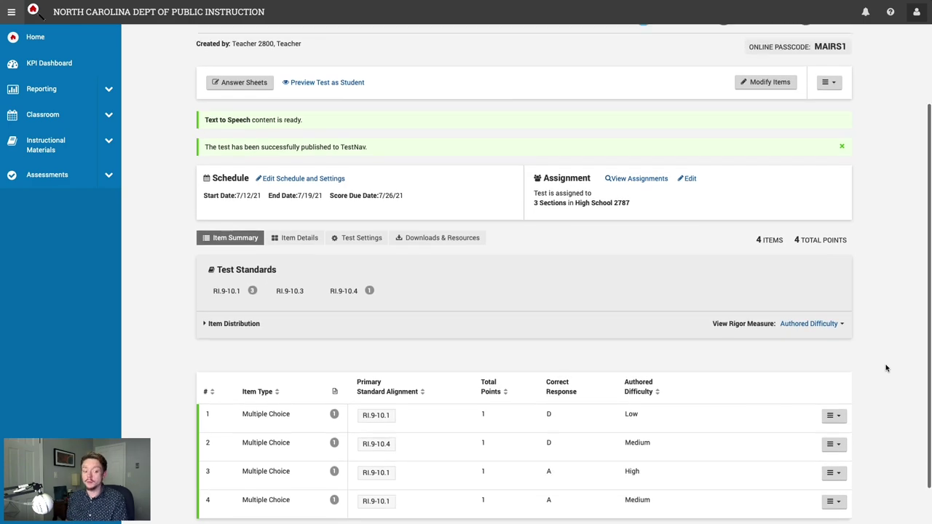
scroll(887, 368, "up", 2)
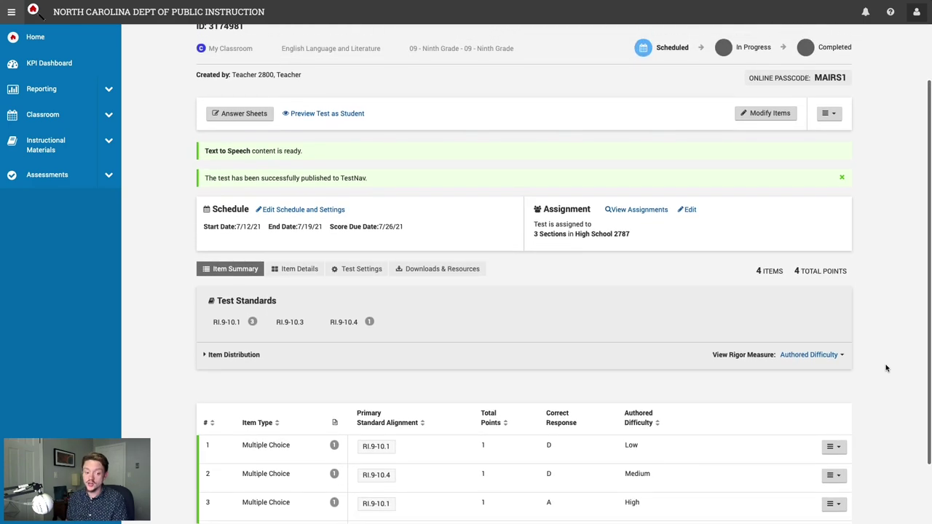
scroll(887, 368, "up", 2)
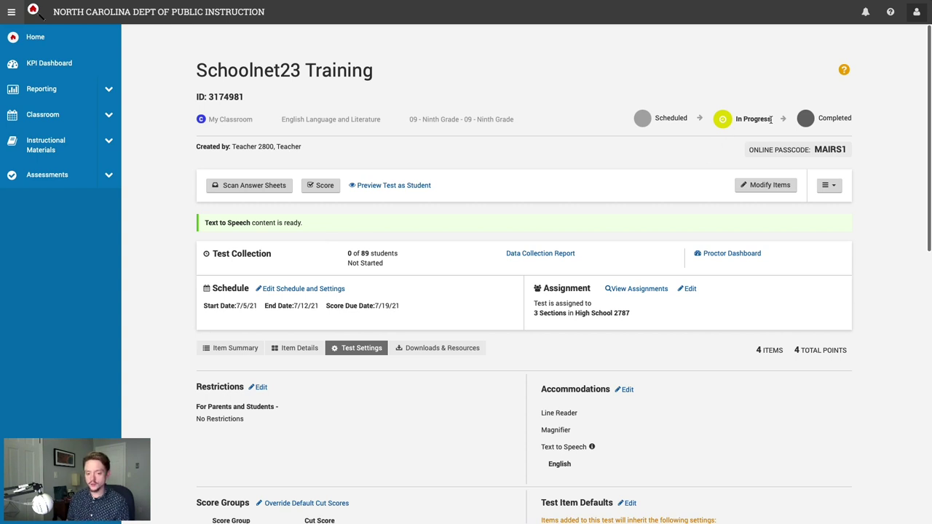
Step: Show the Item Summary, then open the Data Collection Report from the Test Collection panel
left_click_drag(761, 122, 737, 121)
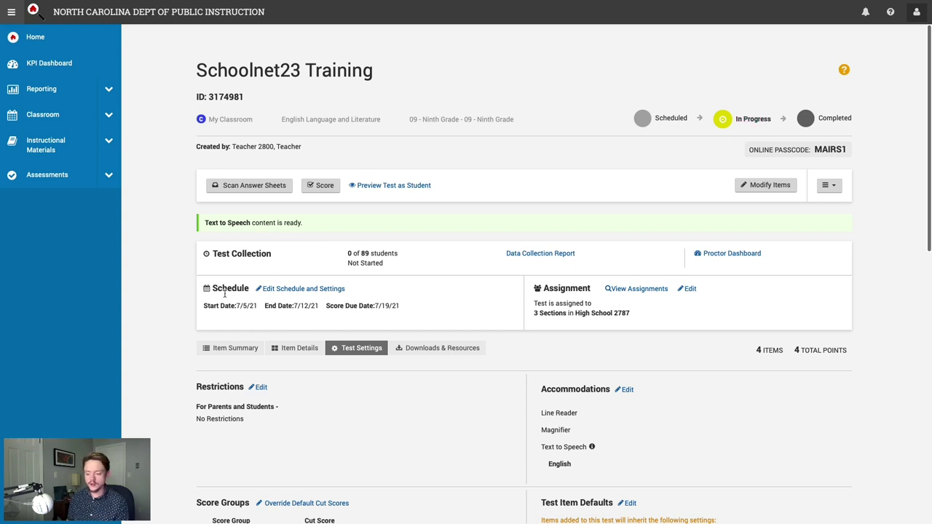
left_click(228, 347)
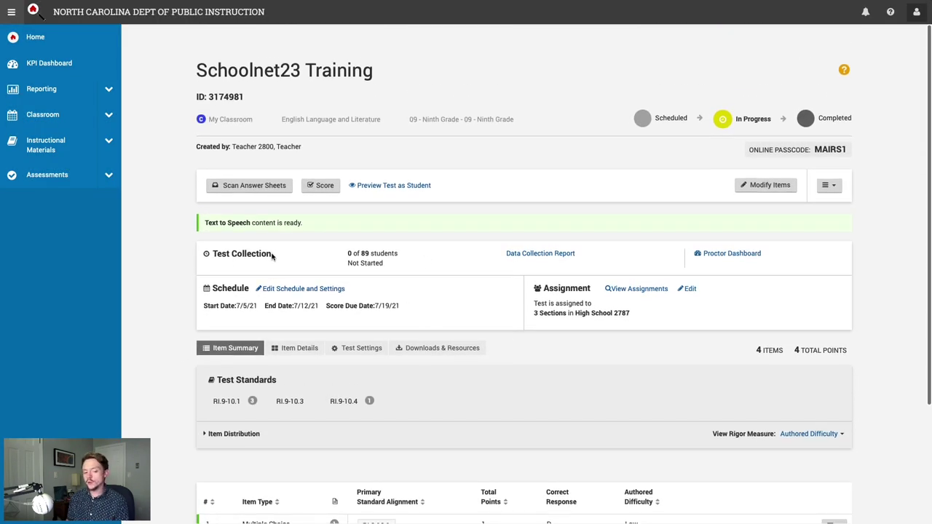
left_click_drag(271, 255, 225, 265)
left_click(227, 266)
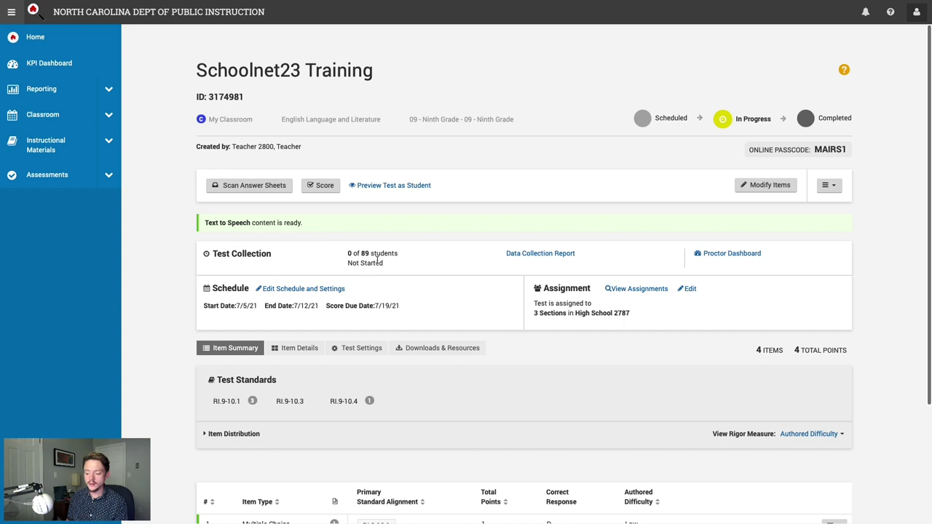
left_click(533, 255)
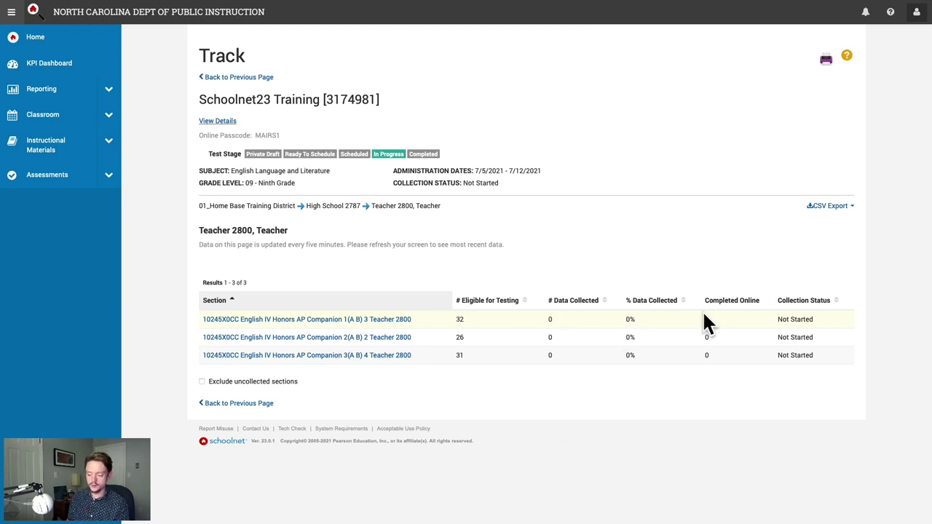
Step: Go back from the data collection report to the previous page
left_click(230, 405)
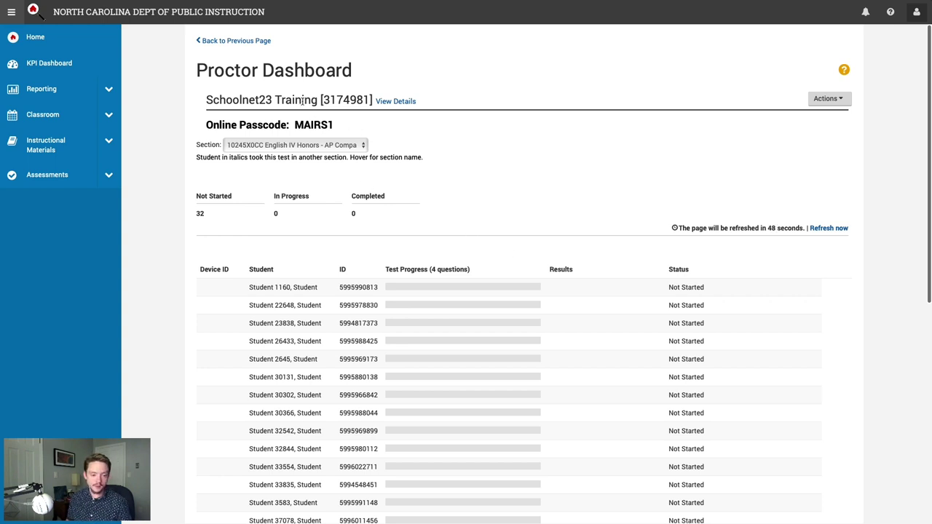
Step: Highlight the test ID in the title and the online test passcode, then clear the highlight
double_click(342, 102)
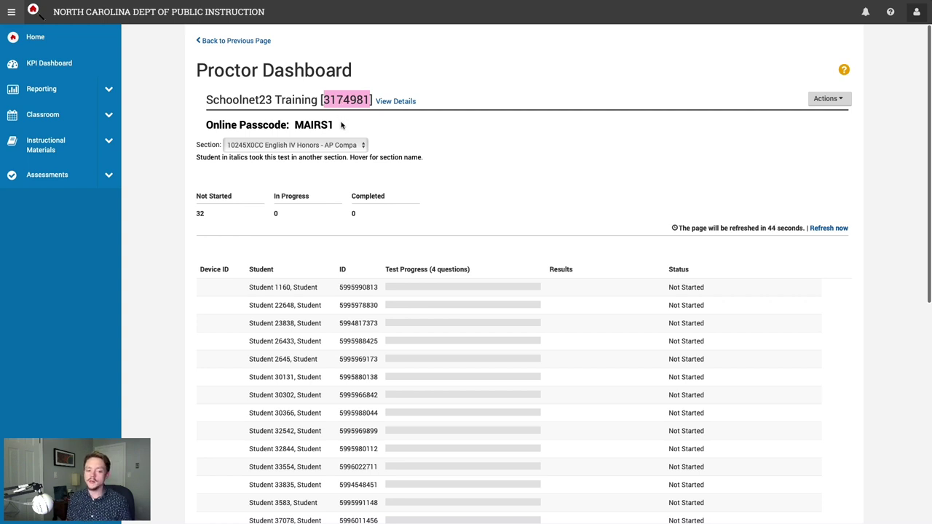
left_click_drag(342, 126, 293, 128)
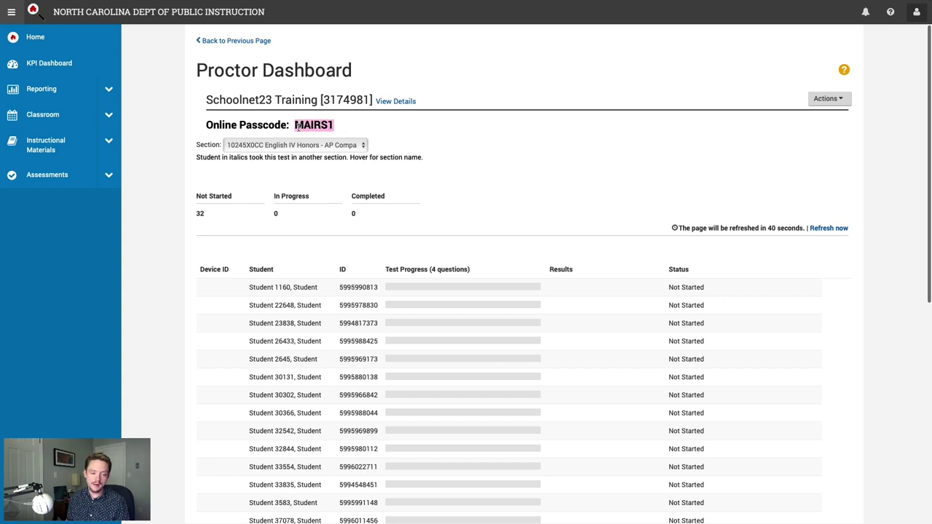
left_click(272, 128)
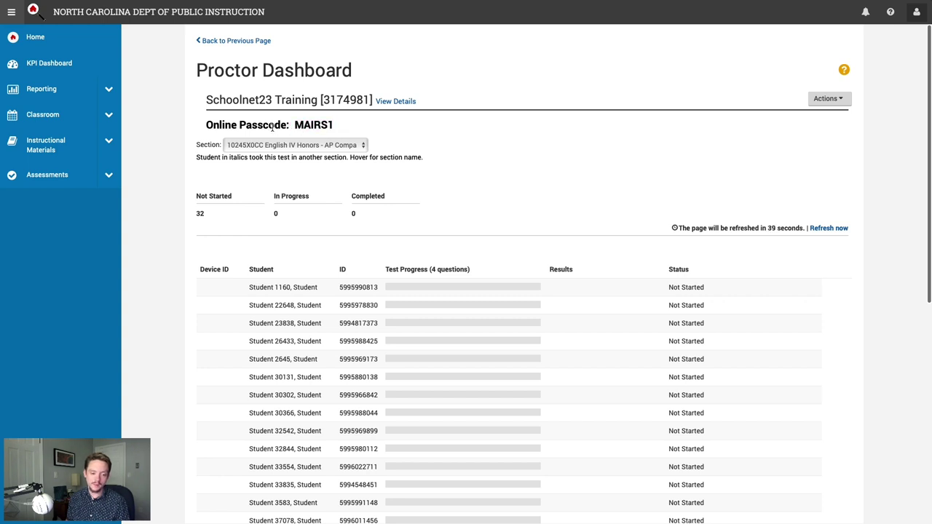
Step: Review the English IV Honors AP Companion 1 section's 32 students, all Not Started, keeping the section unchanged
left_click(311, 145)
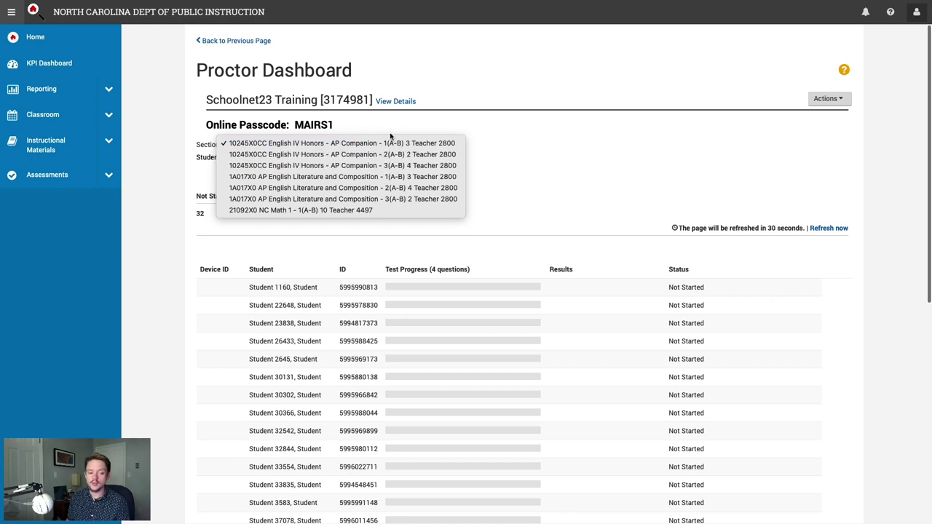
left_click(394, 129)
scroll(383, 253, "down", 2)
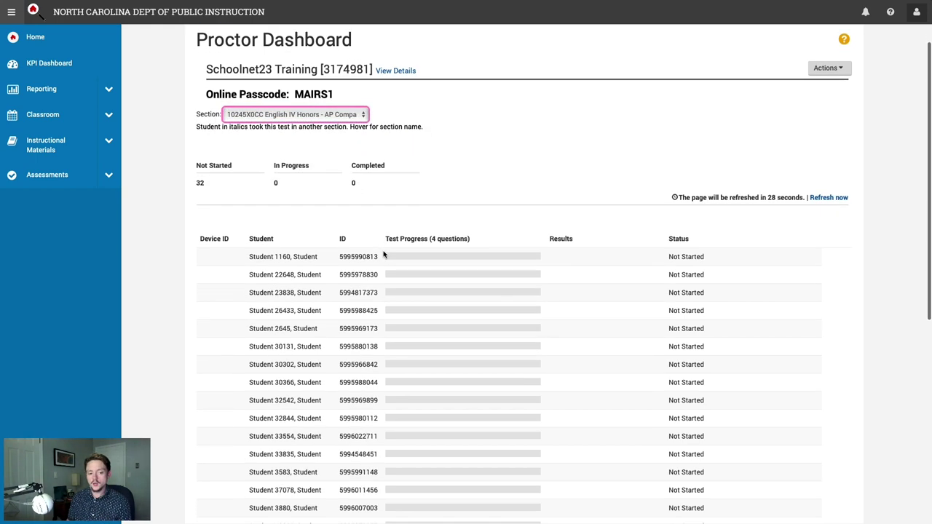
scroll(383, 253, "down", 1)
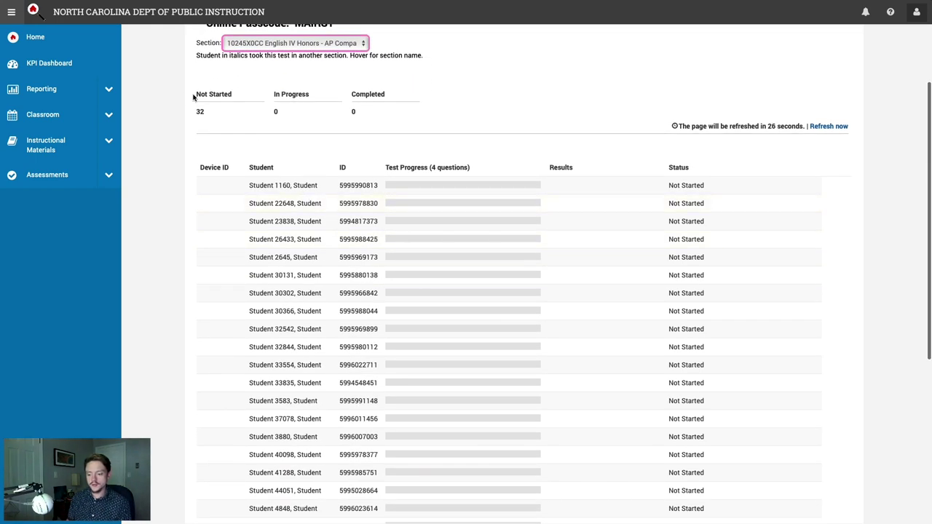
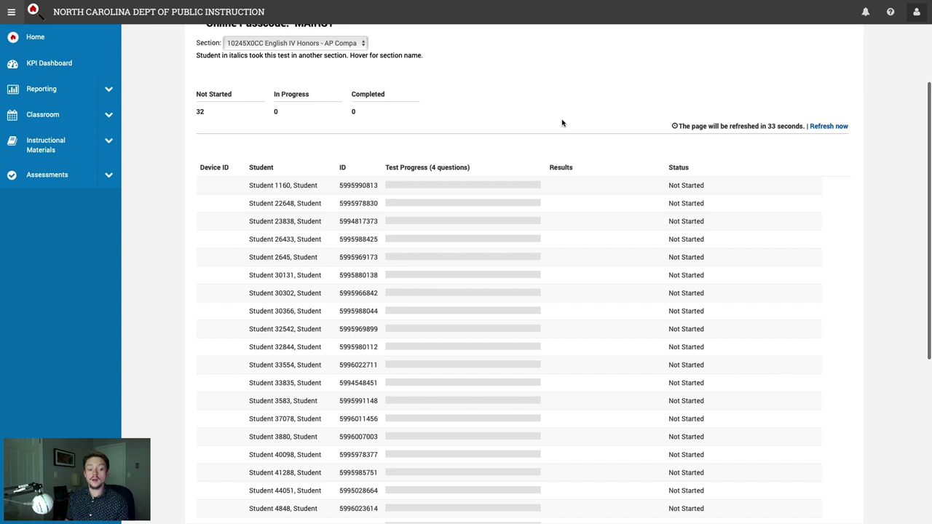
Step: Scroll to the top of the Proctor Dashboard and highlight the Schoolnet23 Training online passcode
scroll(557, 123, "up", 2)
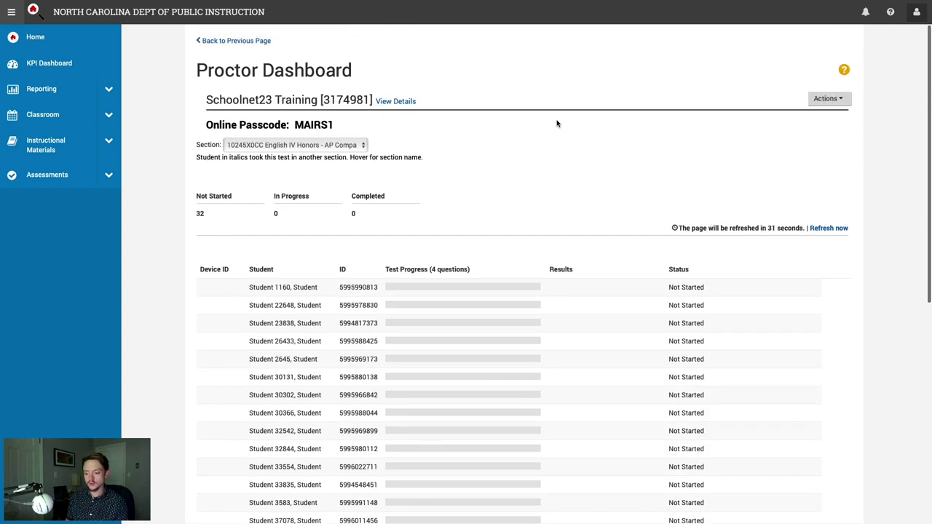
double_click(313, 125)
key("ctrl+c")
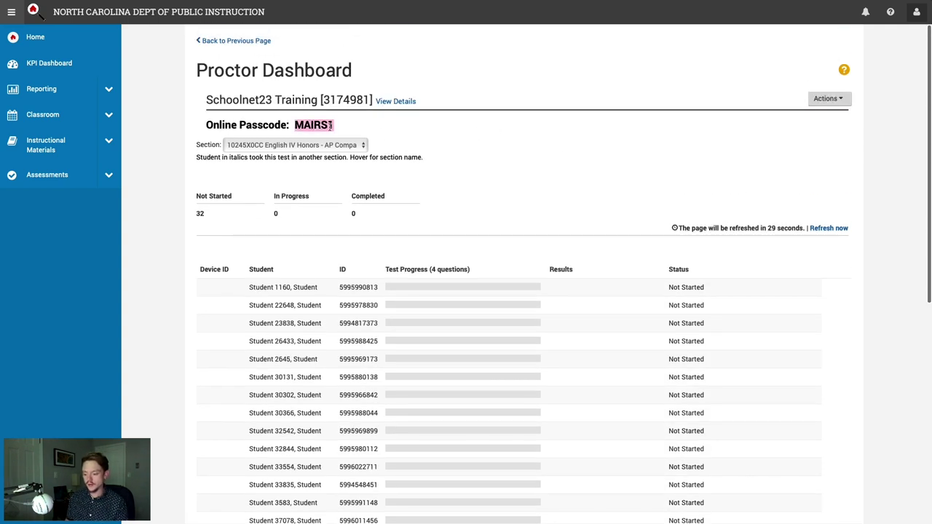
left_click(527, 142)
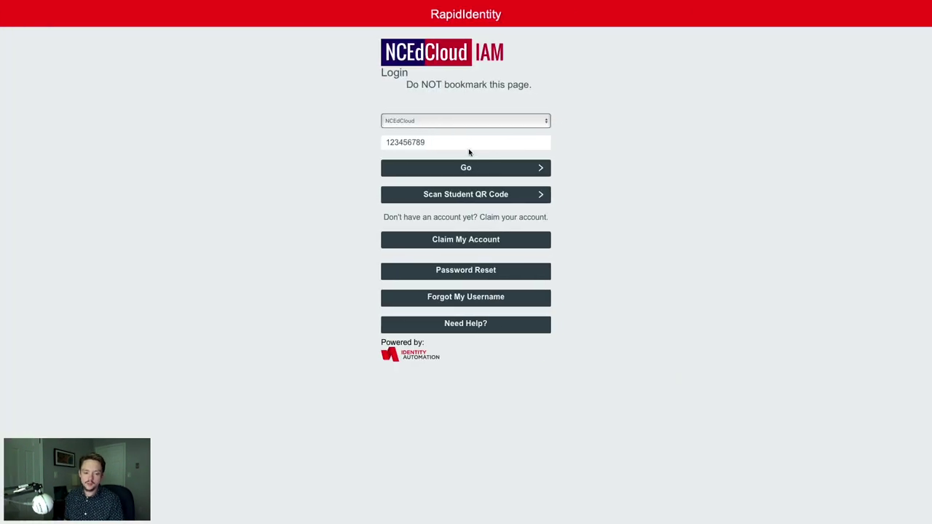
Step: Click into the NCEdCloud IAM username field to sign in as the demo student
left_click(448, 147)
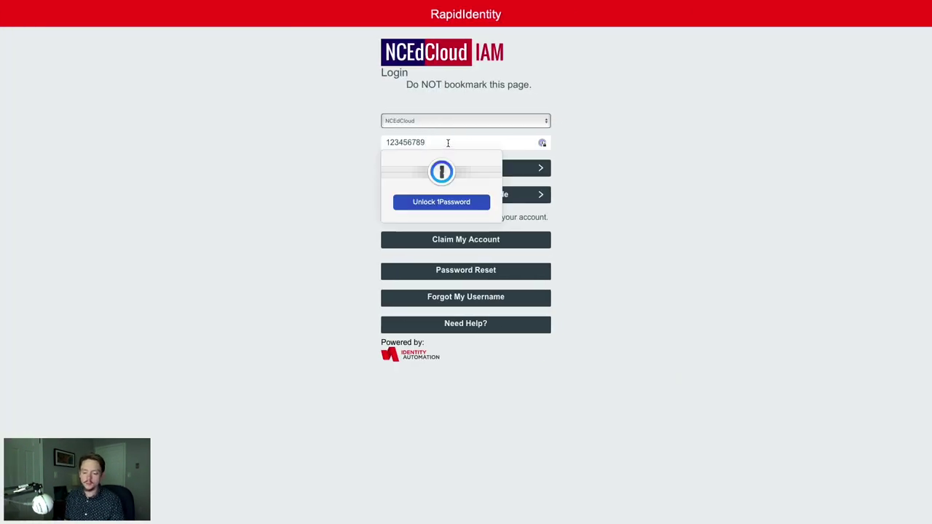
left_click(617, 137)
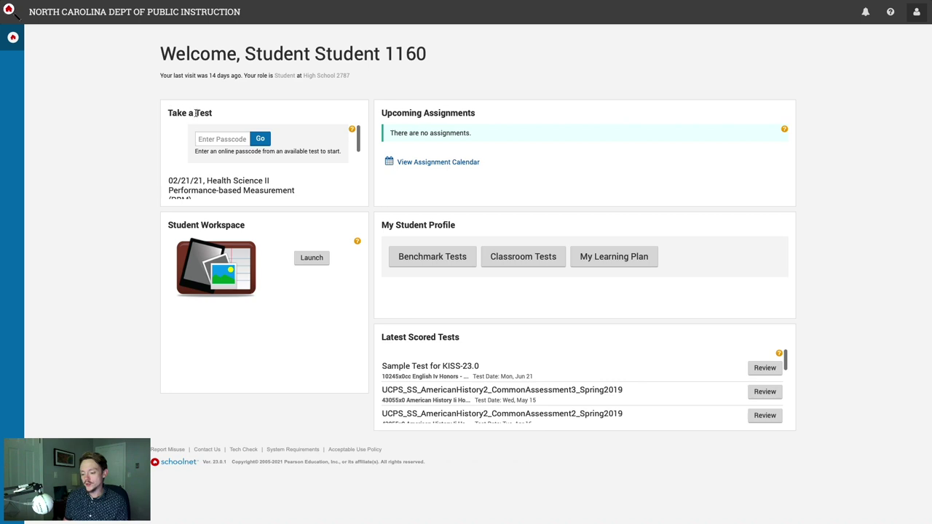
Step: Paste the test's online passcode into Take a Test and submit it
left_click_drag(211, 111, 168, 114)
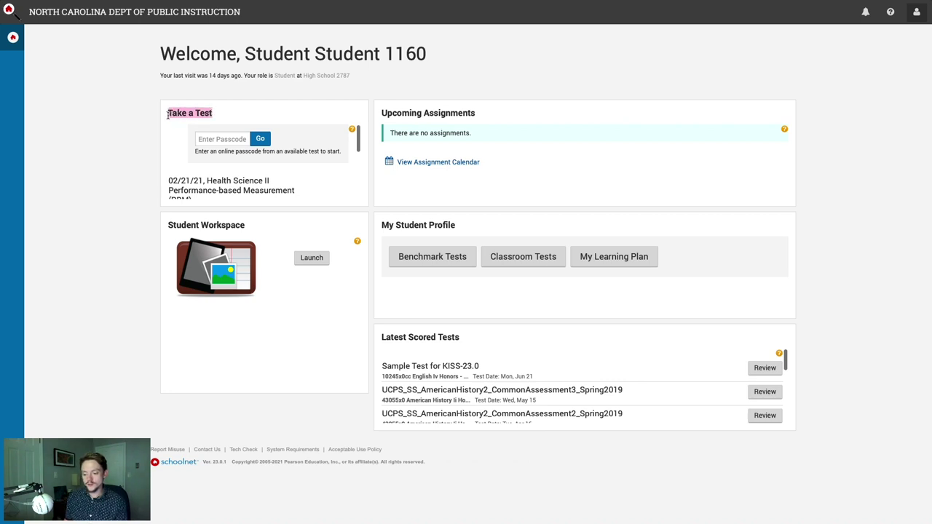
left_click(168, 132)
left_click(205, 139)
key("ctrl+v")
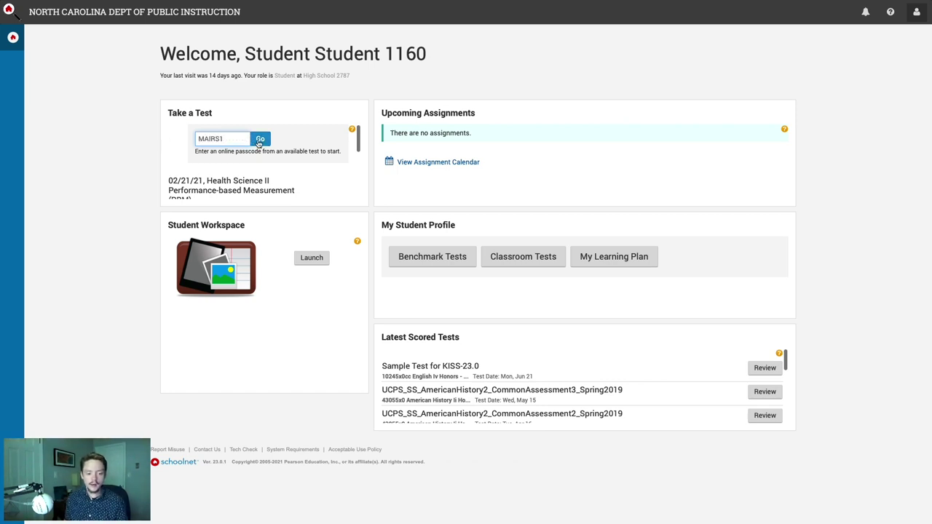
left_click(260, 141)
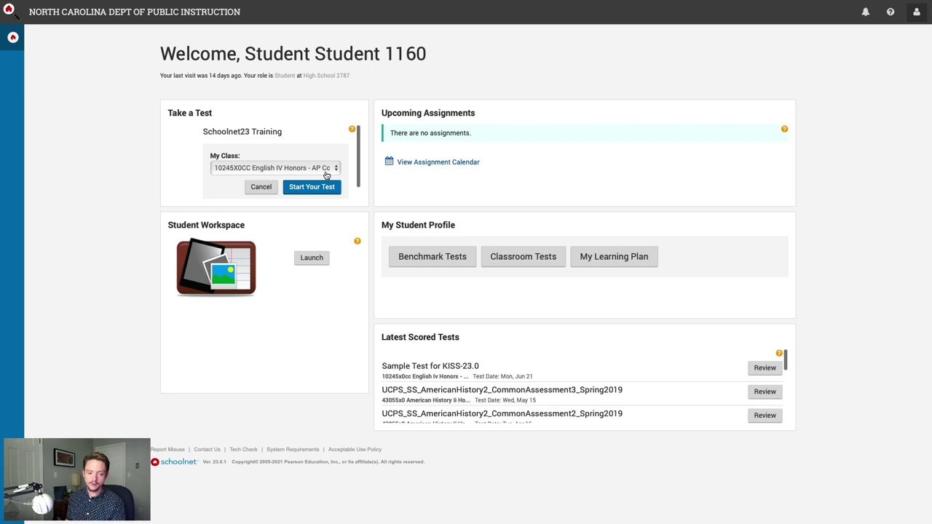
Step: Start the test for the English IV Honors class and allow the blocked TestNav pop-up
left_click(326, 174)
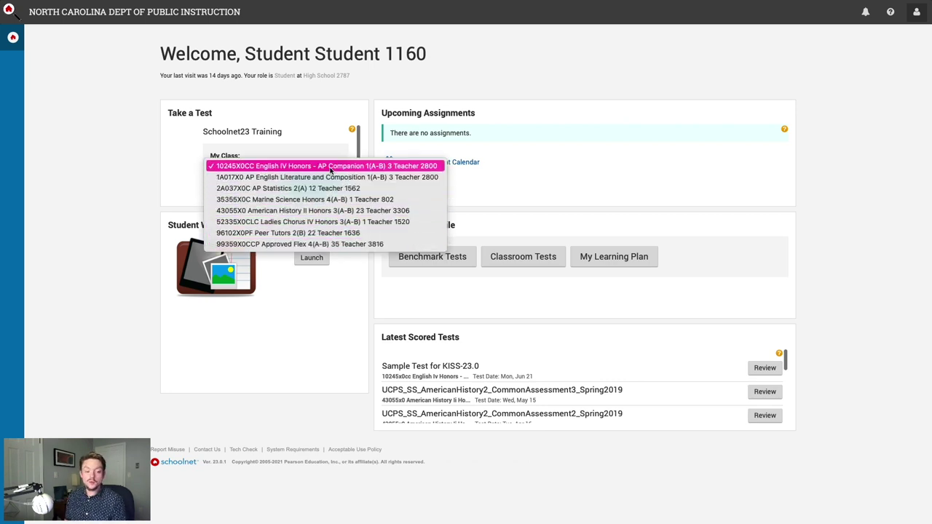
left_click(330, 167)
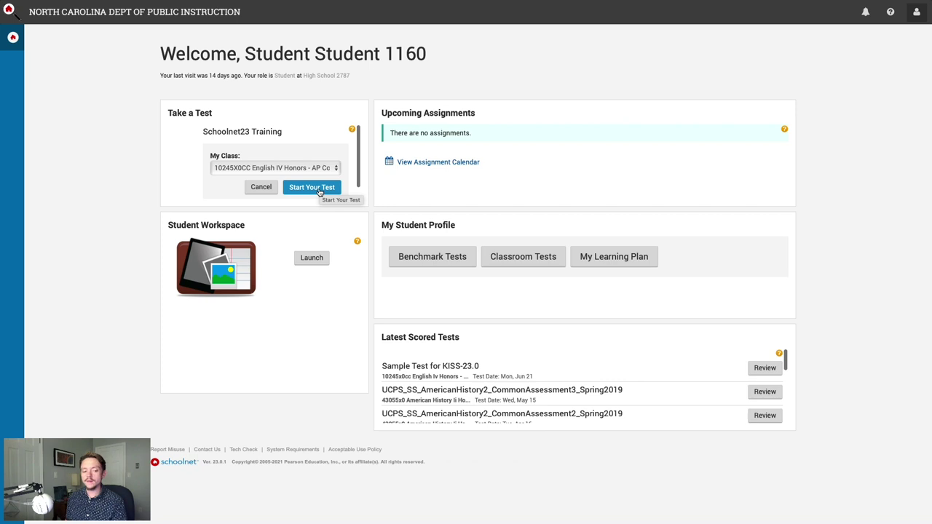
left_click(319, 190)
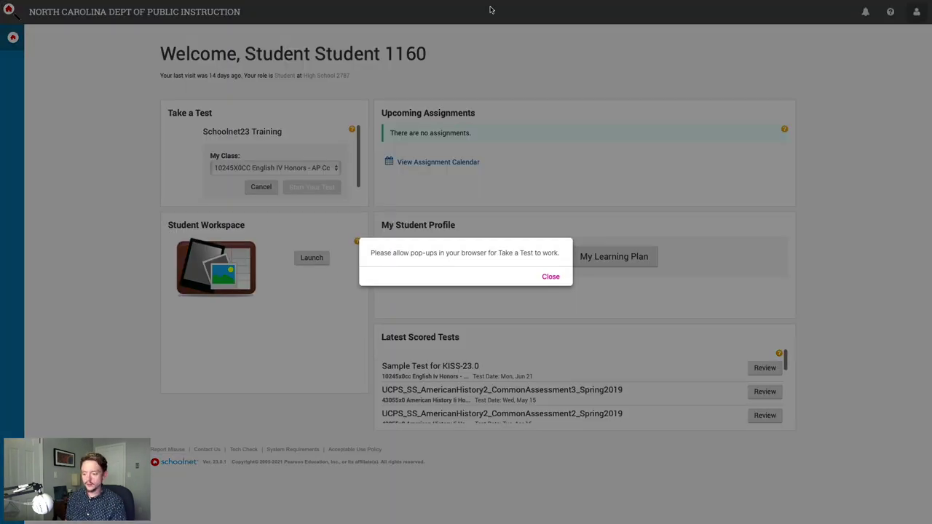
mouse_move(492, 7)
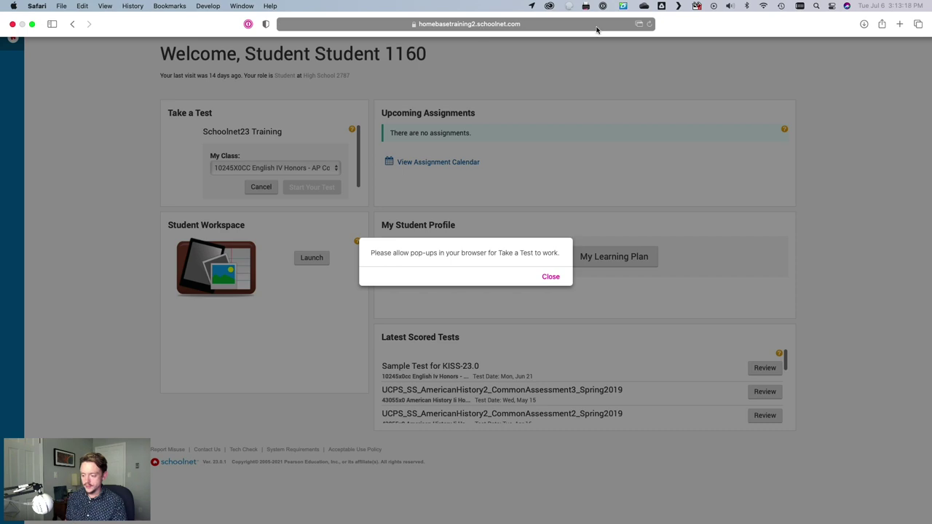
left_click(640, 24)
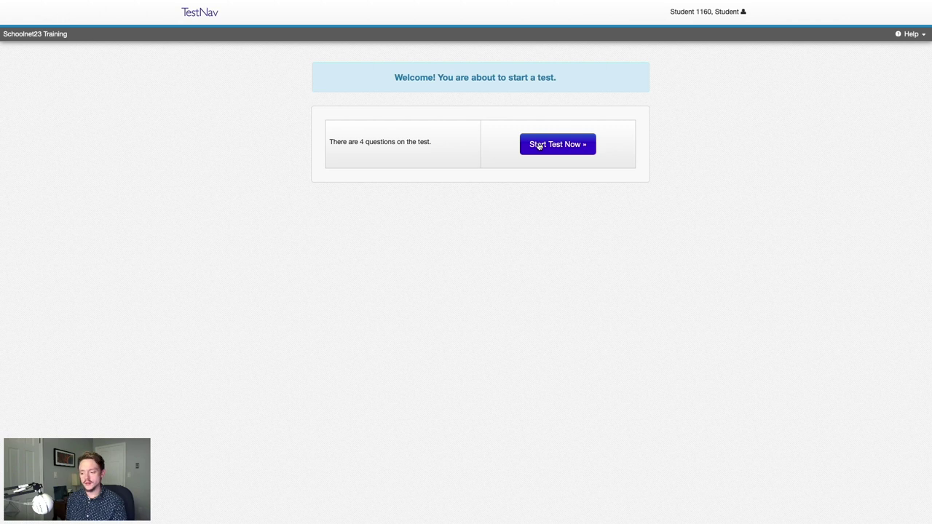
Step: Begin the test and highlight passage lines in paragraph 1 in blue and paragraph 3 in pink
left_click(539, 145)
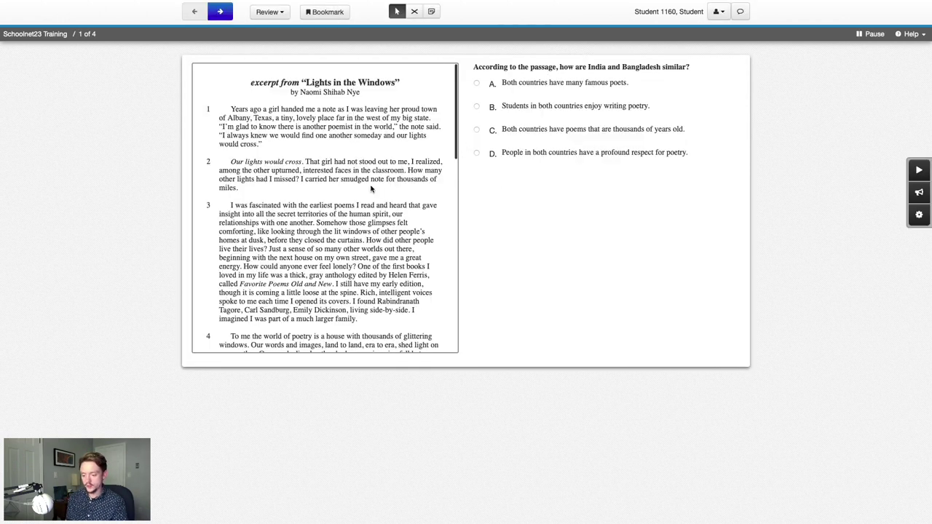
scroll(357, 189, "down", 10)
scroll(343, 188, "up", 10)
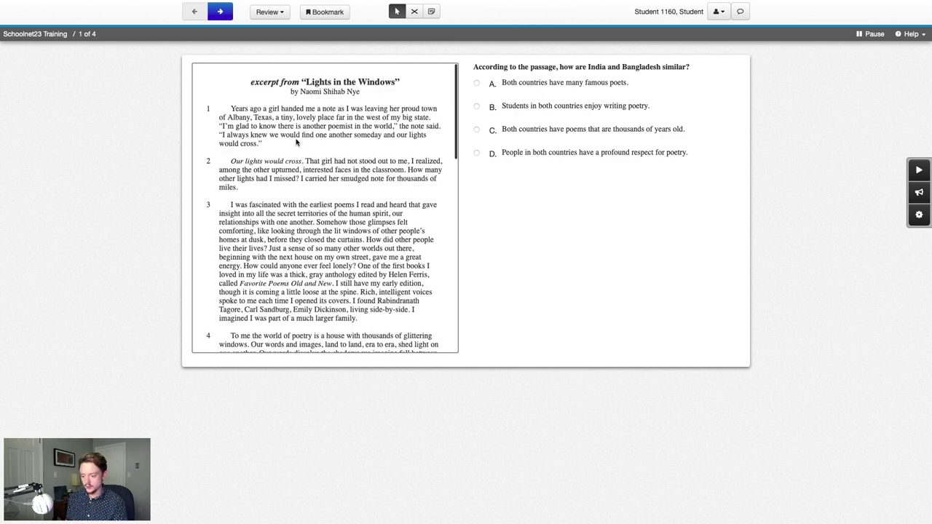
left_click_drag(289, 118, 325, 136)
left_click(334, 99)
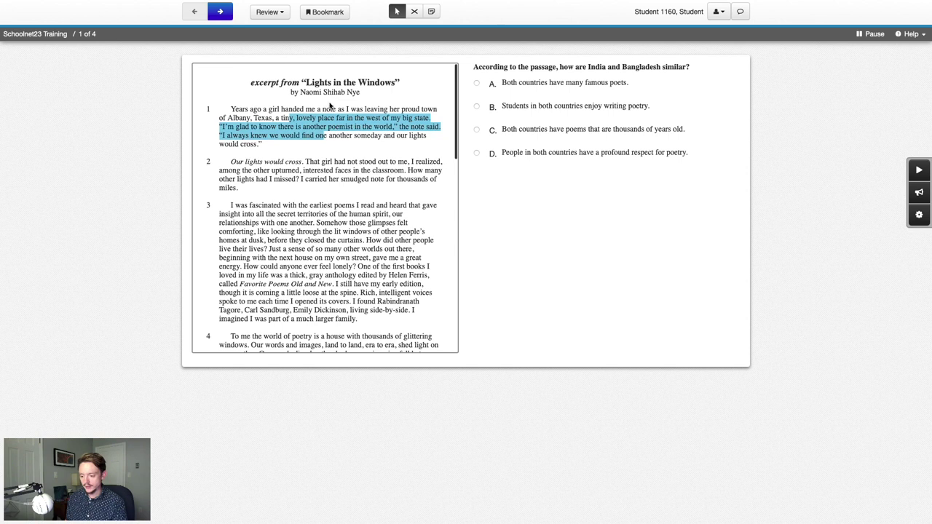
left_click_drag(231, 207, 283, 206)
left_click(277, 187)
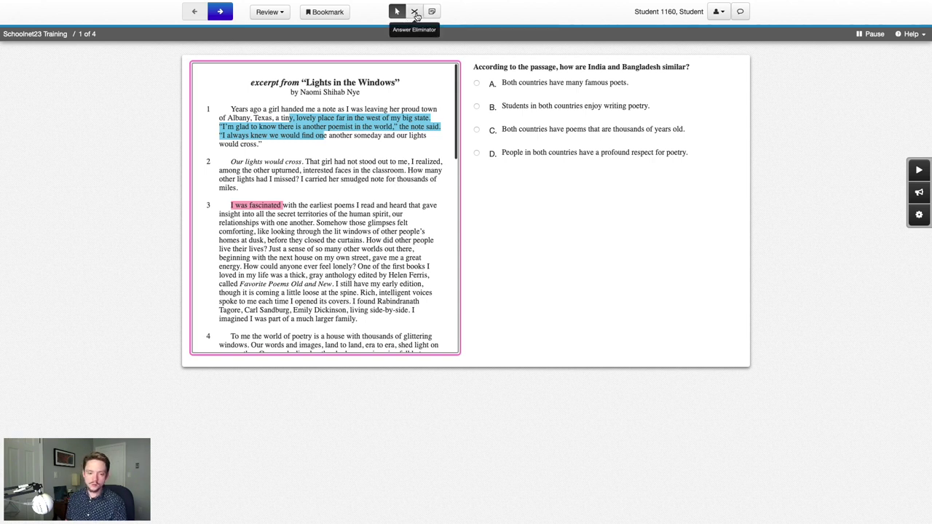
Step: Cross out answers B and D, open and close the notepad, and advance to question 2
left_click(415, 12)
left_click(546, 107)
left_click(554, 153)
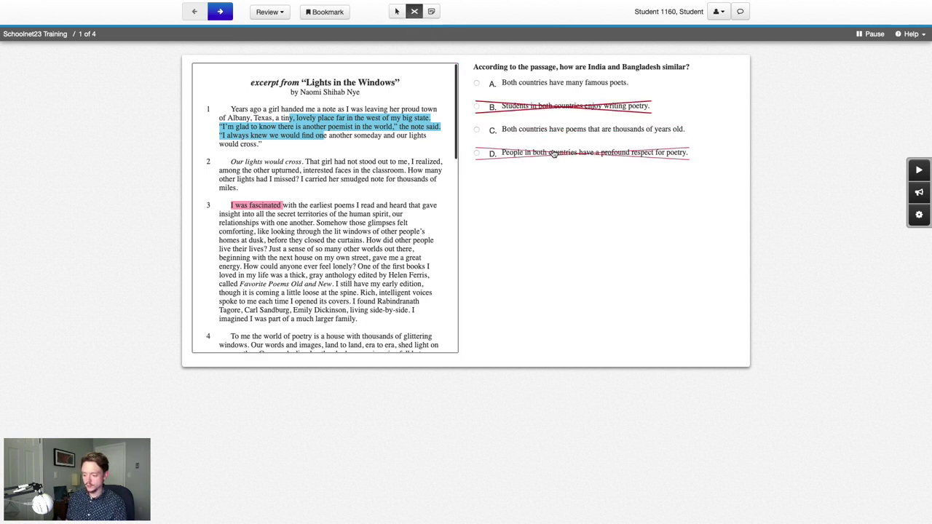
left_click(431, 11)
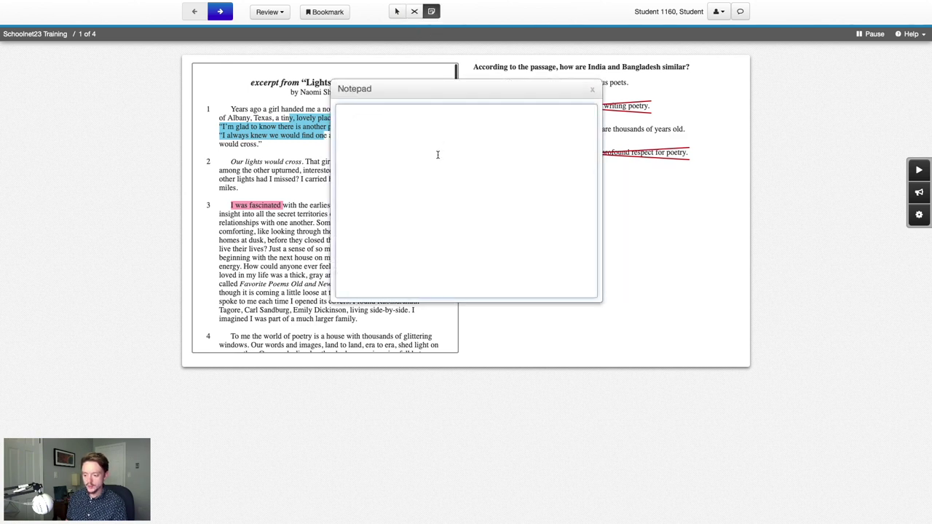
left_click(593, 90)
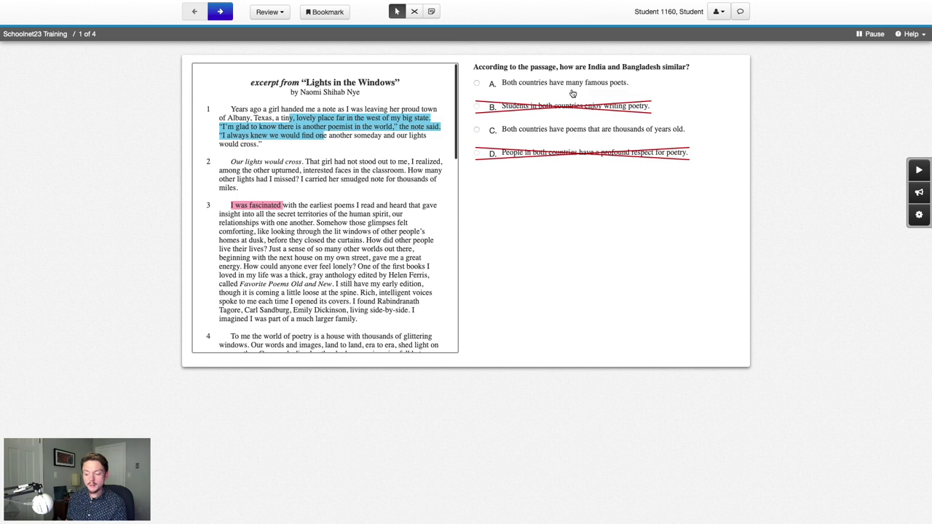
scroll(436, 171, "down", 10)
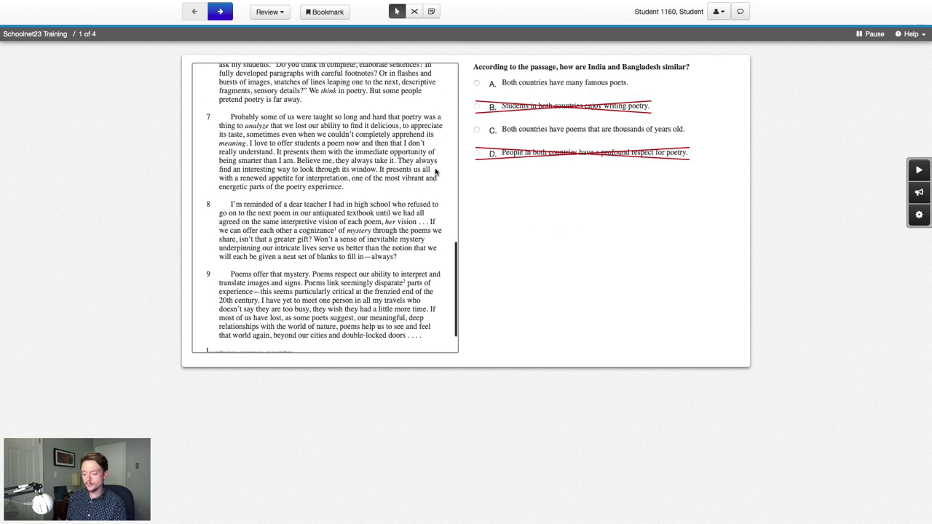
scroll(436, 171, "down", 2)
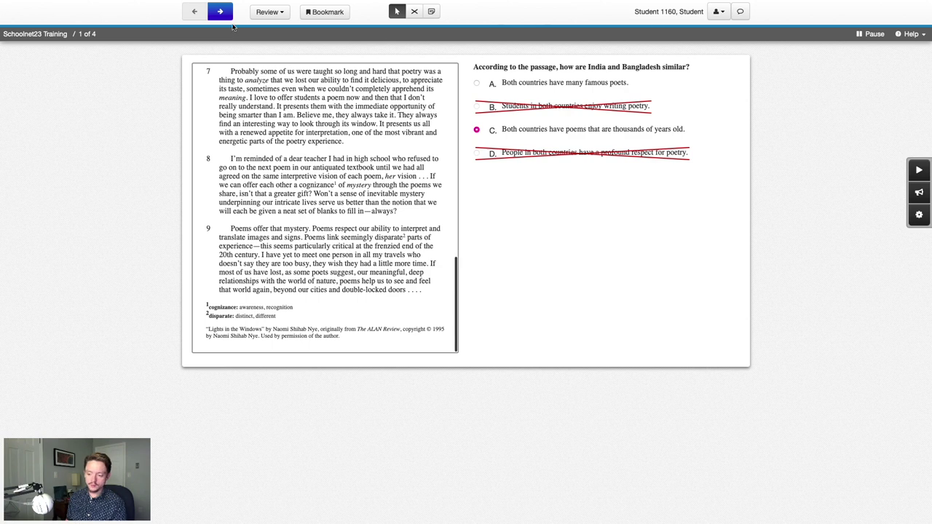
left_click(221, 13)
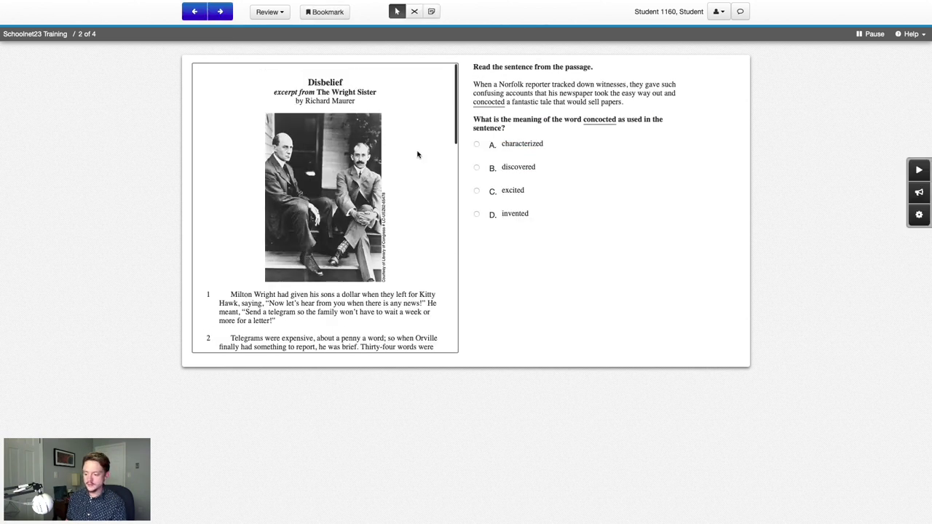
Step: Move to question 3 and answer it with C
scroll(417, 151, "down", 15)
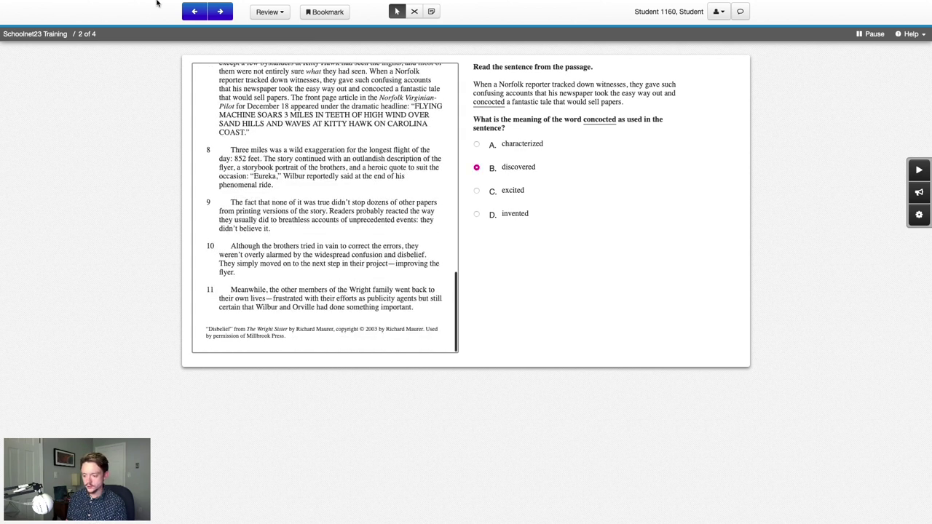
left_click(220, 12)
scroll(348, 175, "up", 3)
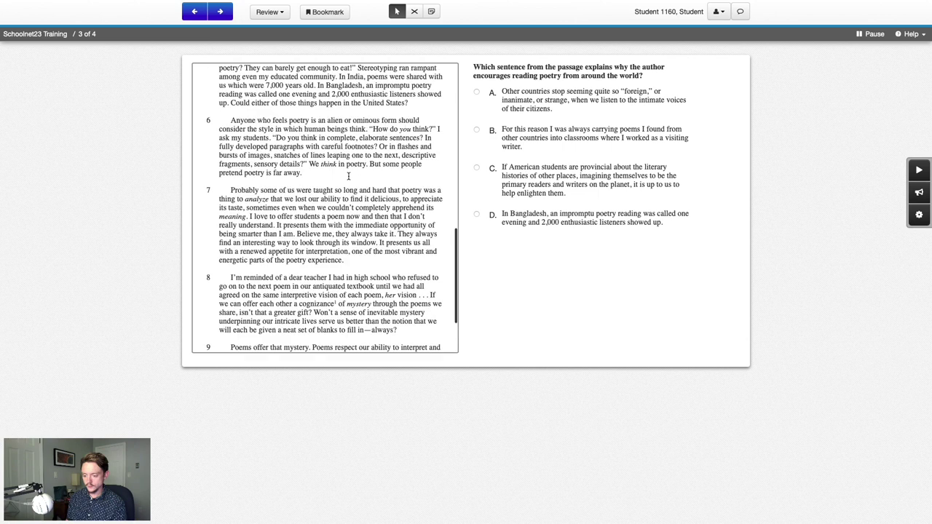
scroll(348, 176, "up", 10)
left_click(360, 174)
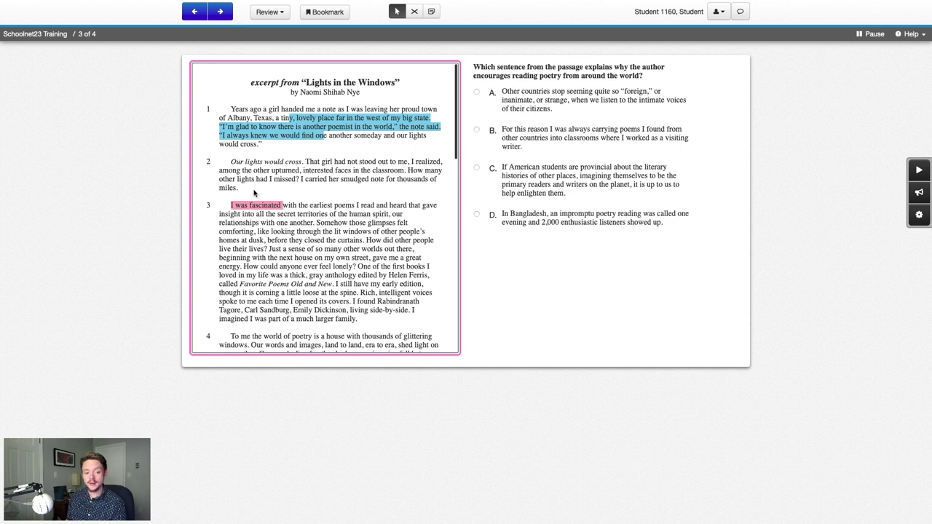
left_click(509, 175)
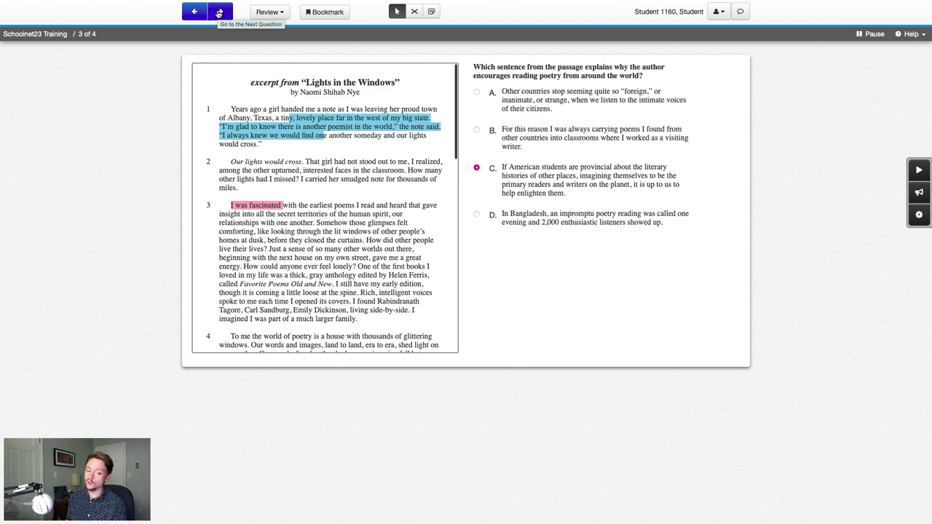
Step: Answer question 4 with C, "punctual.", and advance to the end of the test
left_click(219, 12)
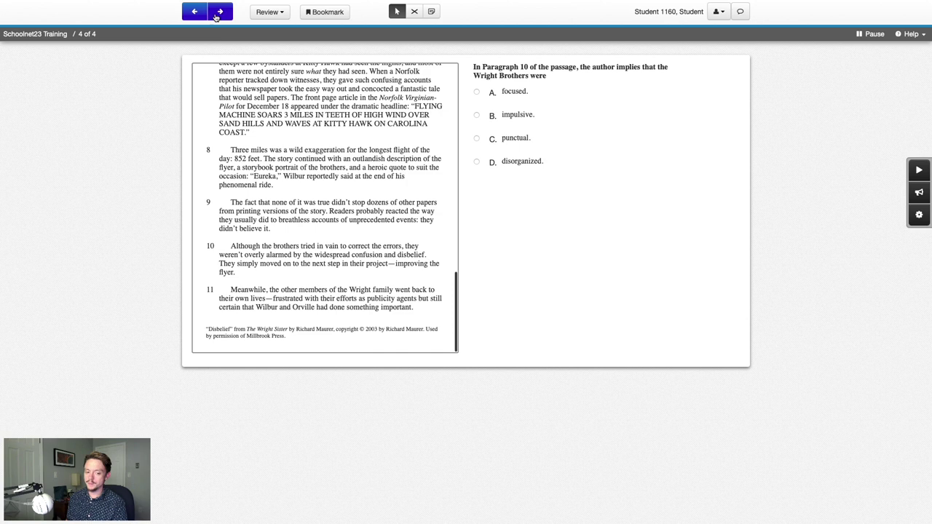
scroll(308, 172, "up", 15)
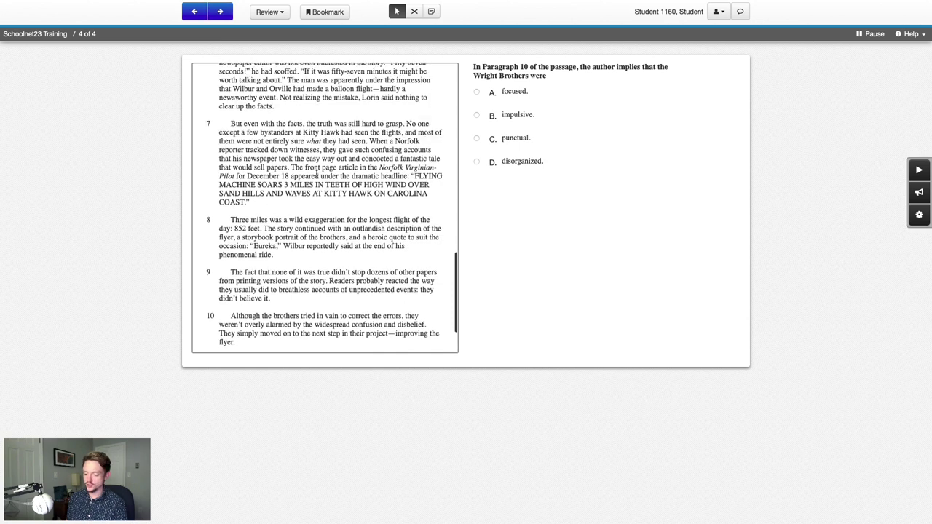
left_click(499, 141)
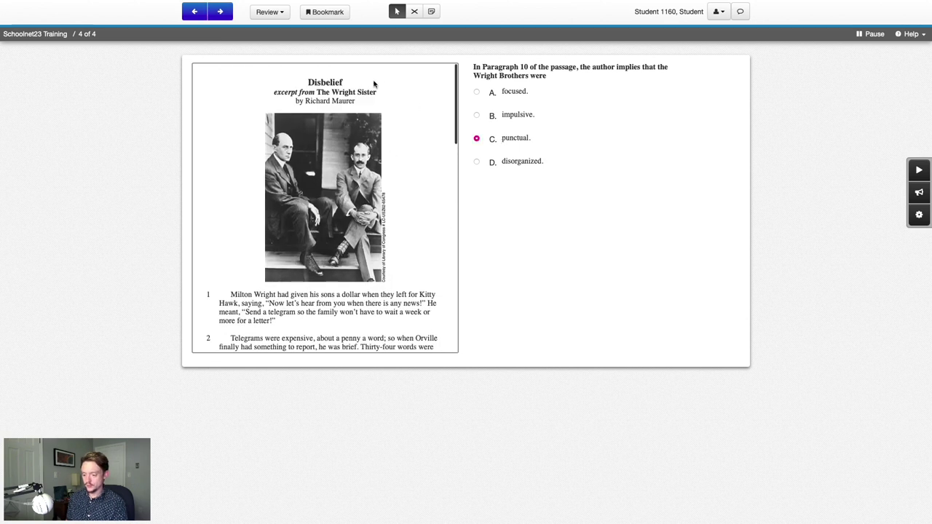
left_click(221, 13)
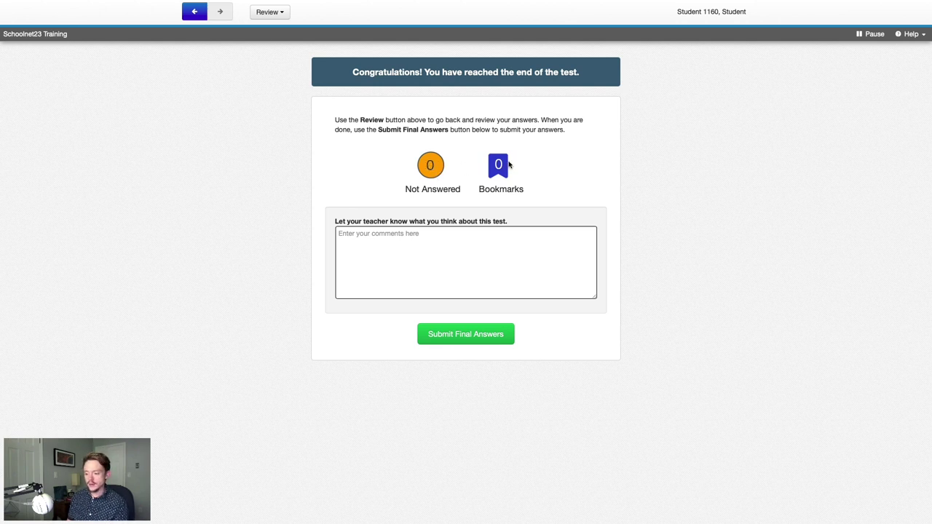
Step: Bookmark question 4, then check the question list from the end-of-test page
left_click(194, 13)
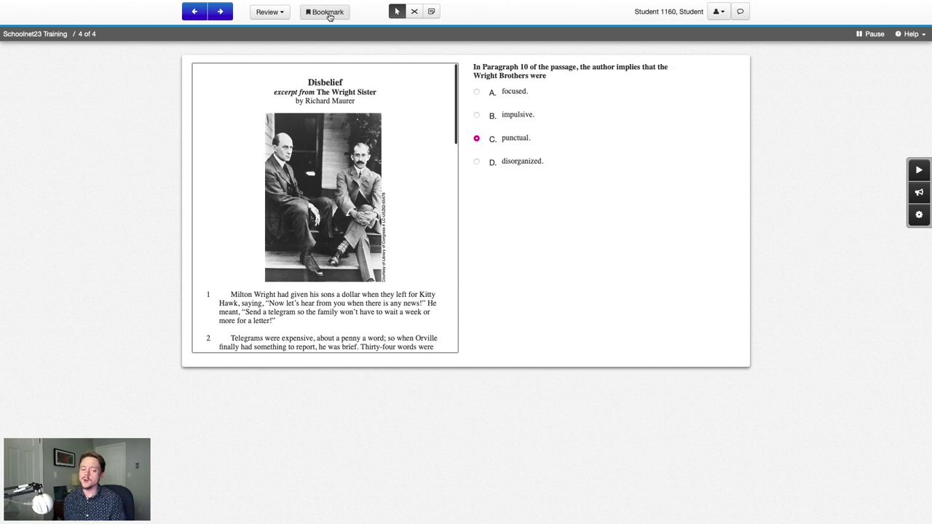
left_click(329, 15)
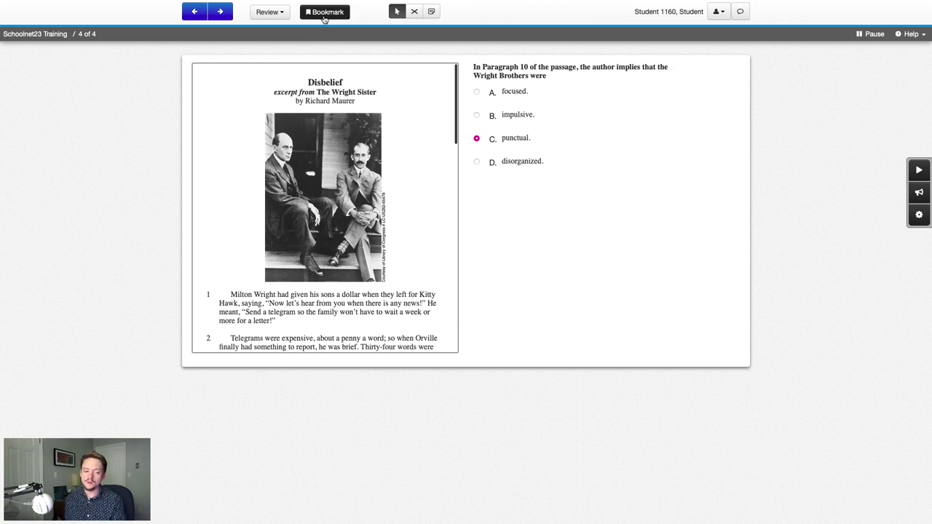
left_click(281, 21)
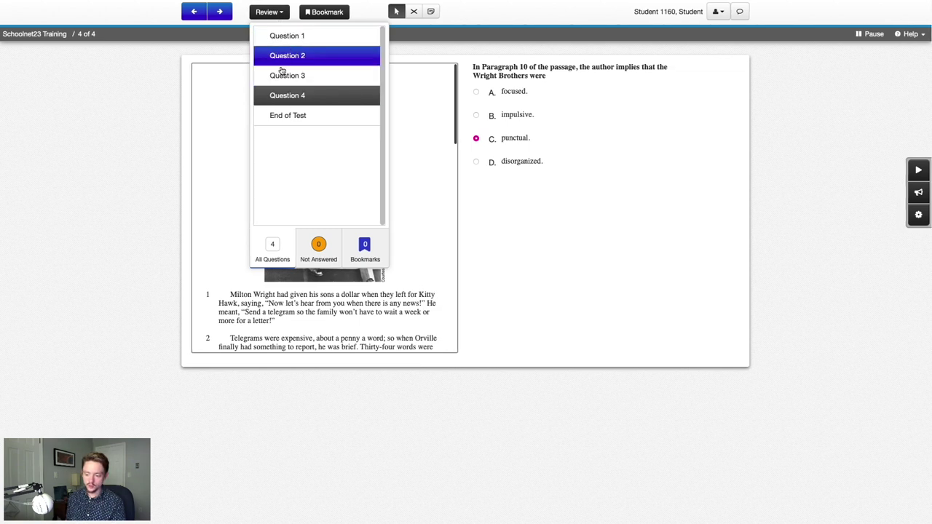
left_click(281, 15)
left_click(221, 13)
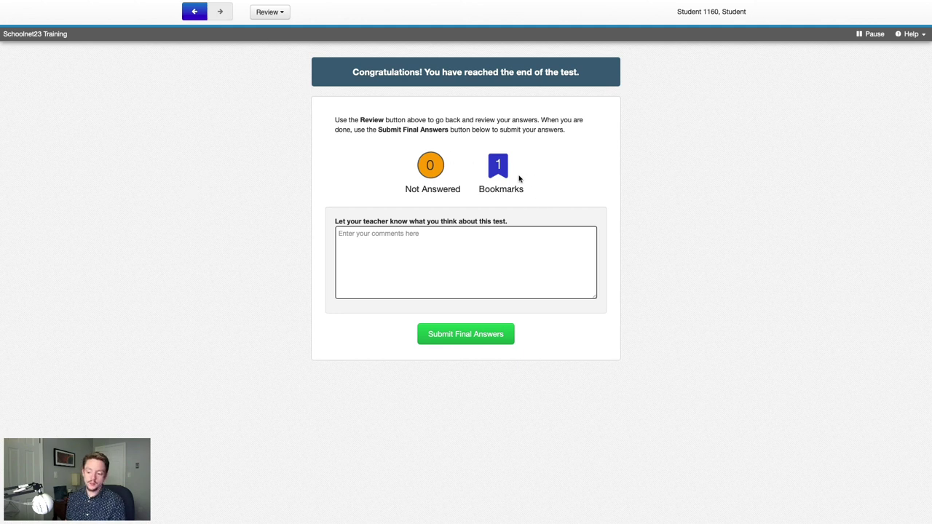
left_click(393, 264)
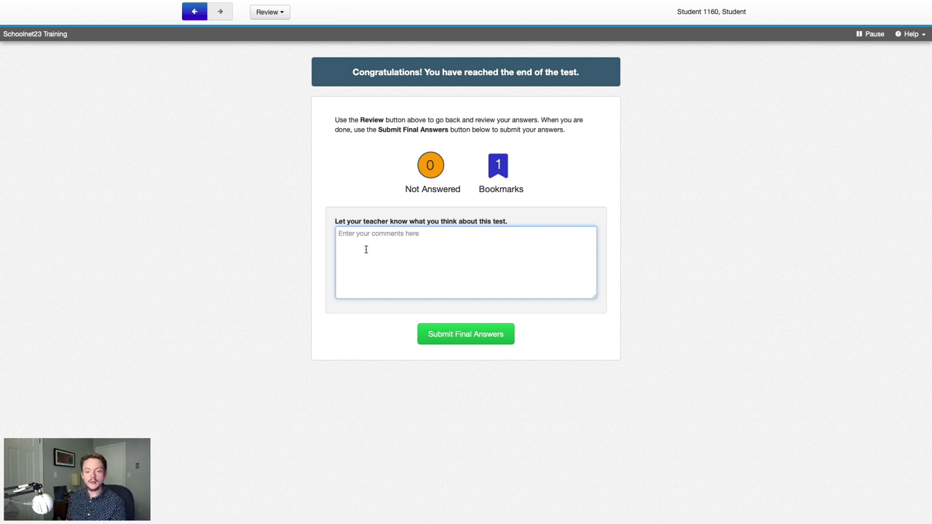
left_click(274, 16)
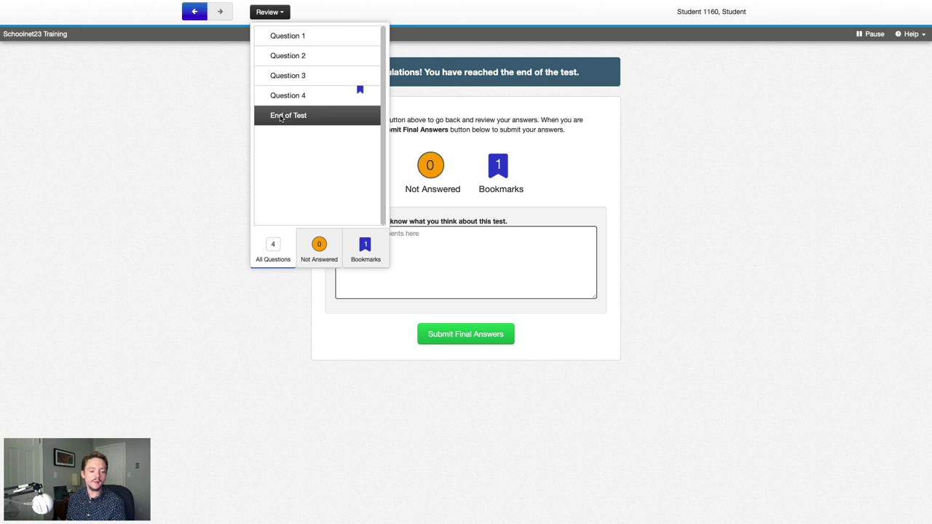
left_click(180, 143)
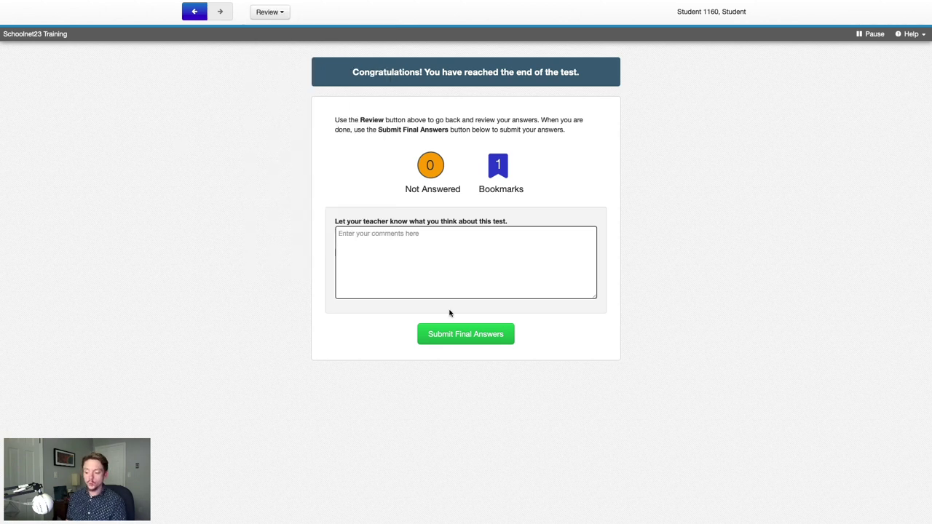
Step: Submit the final answers and close the finished test window
left_click(490, 341)
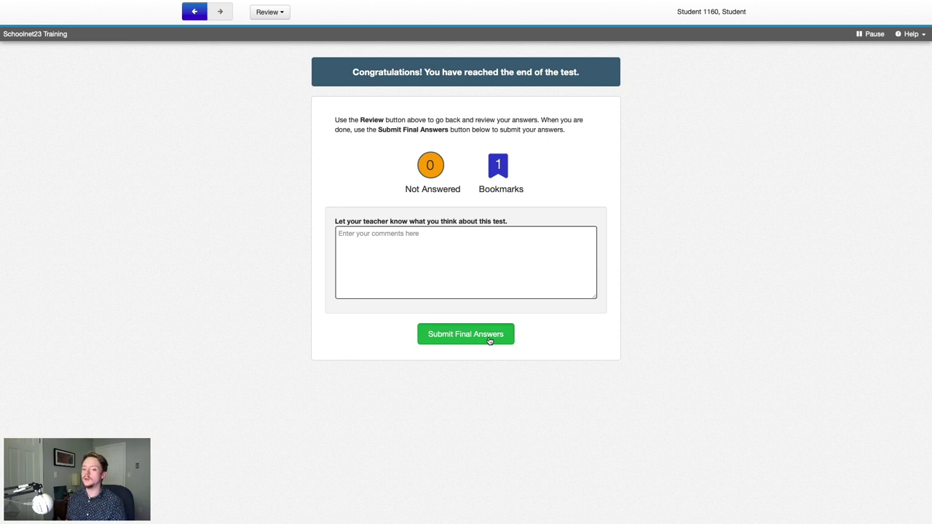
left_click(490, 341)
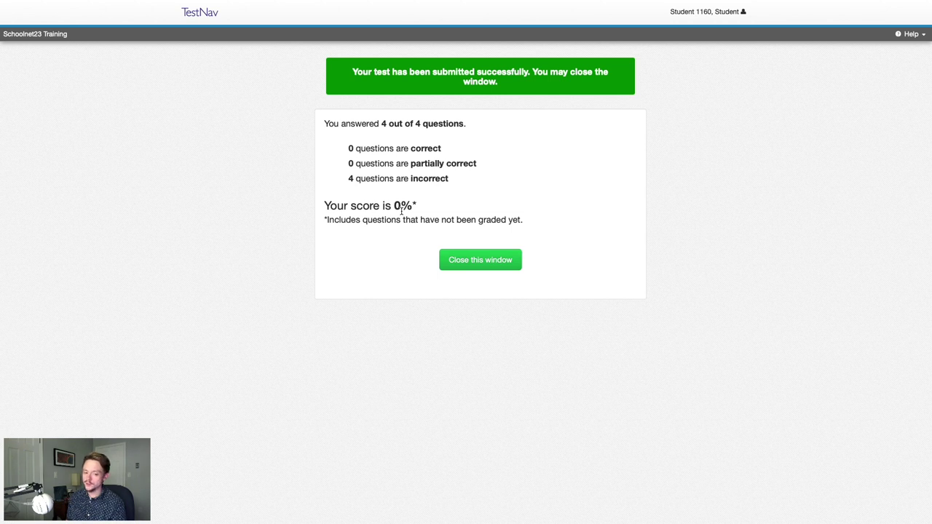
left_click(463, 265)
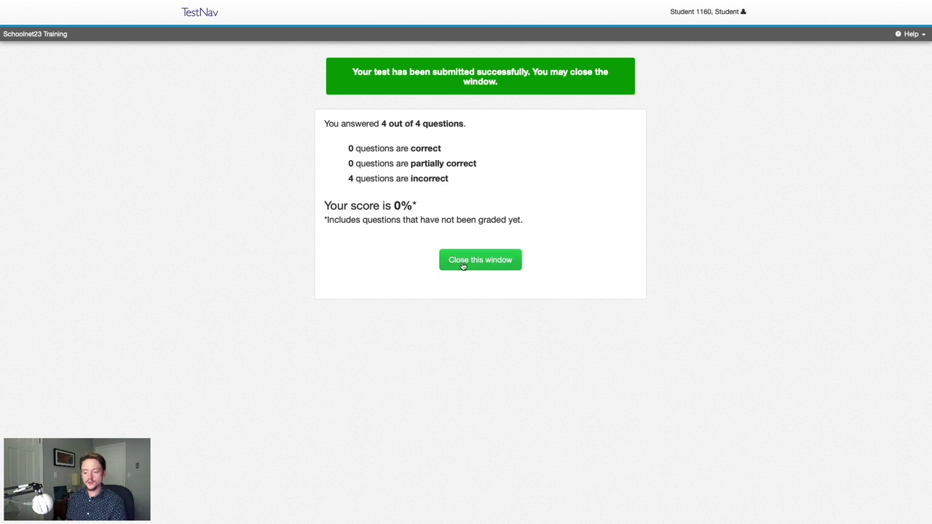
Step: Close the test window, return to the Proctor Dashboard, and refresh it to show Completed 0% (0/4)
left_click(463, 265)
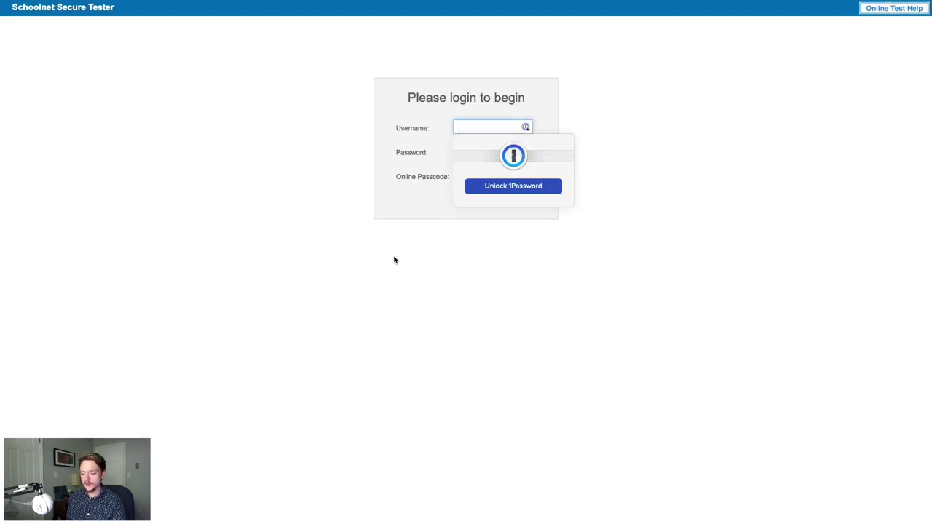
left_click(393, 260)
mouse_move(256, 3)
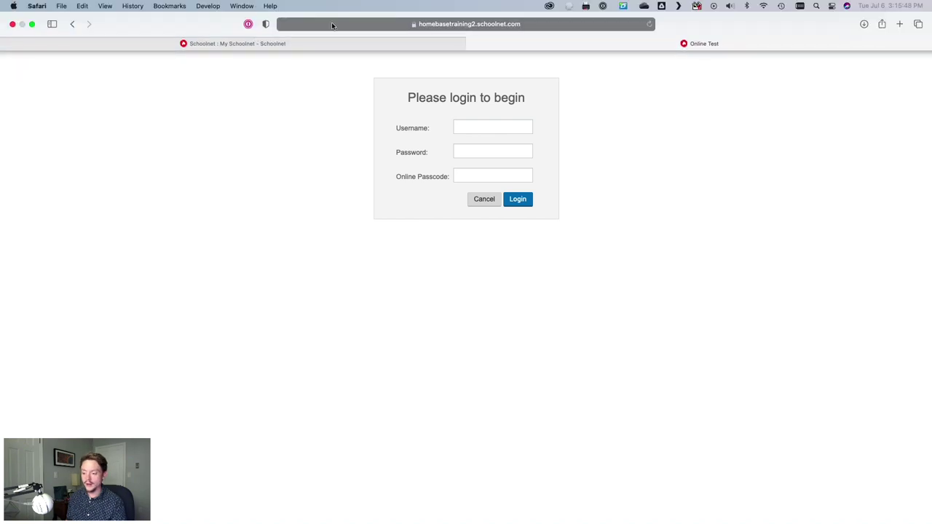
left_click(462, 42)
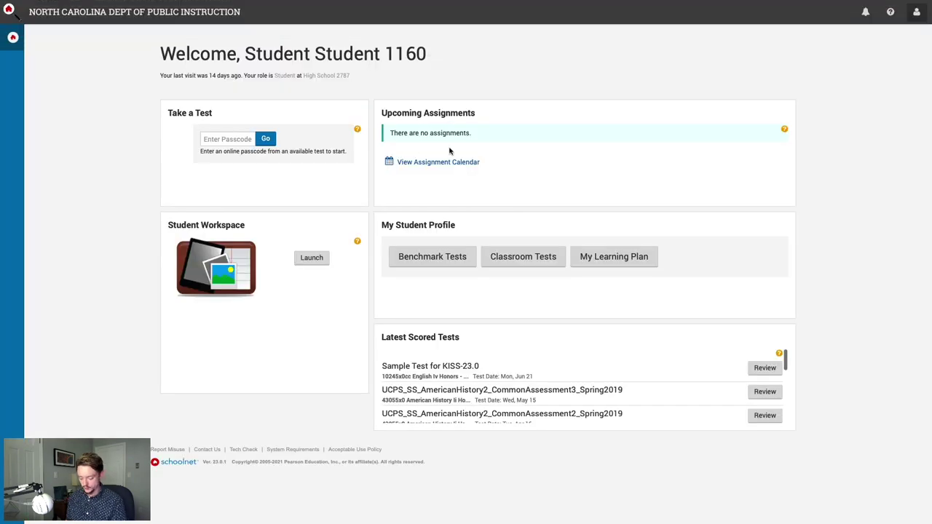
key("ctrl+Left")
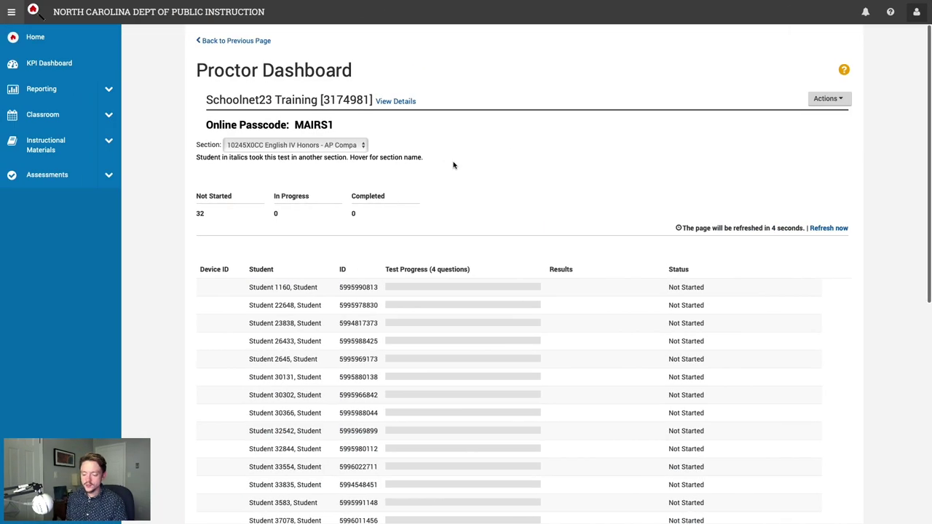
left_click(832, 229)
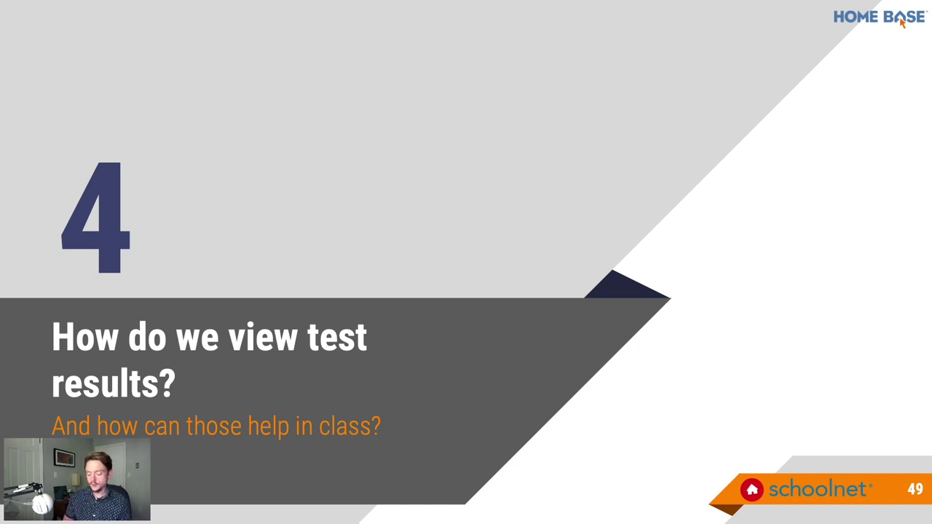
Step: Leave slide 49 on viewing test results and switch back to the Schoolnet teacher home page
key("alt+Tab")
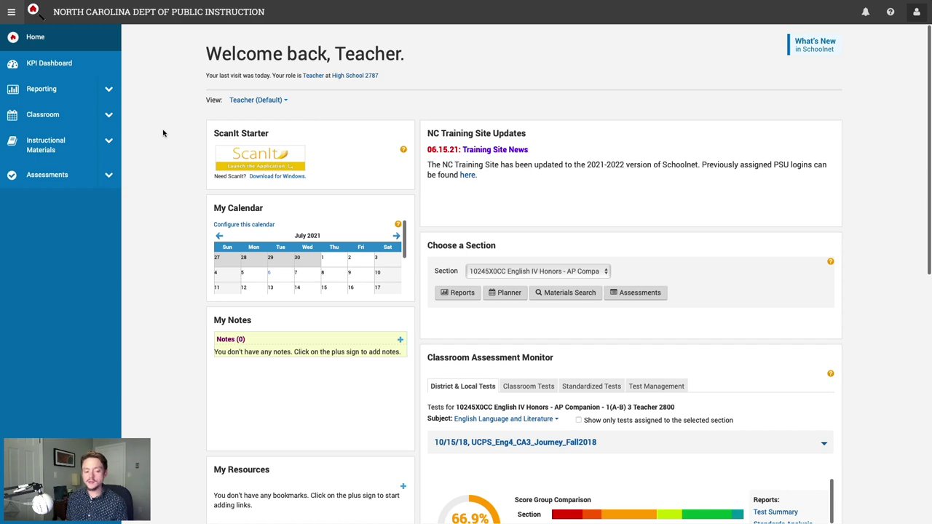
Step: Switch the Classroom Assessment Monitor to Classroom Tests with Schoolnet23 Training selected, showing 0% average
scroll(163, 134, "down", 3)
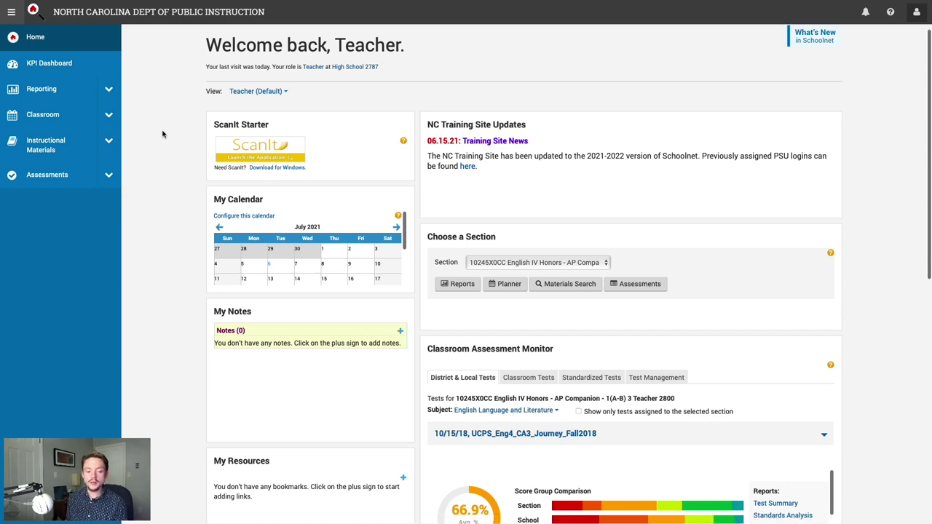
scroll(164, 134, "down", 1)
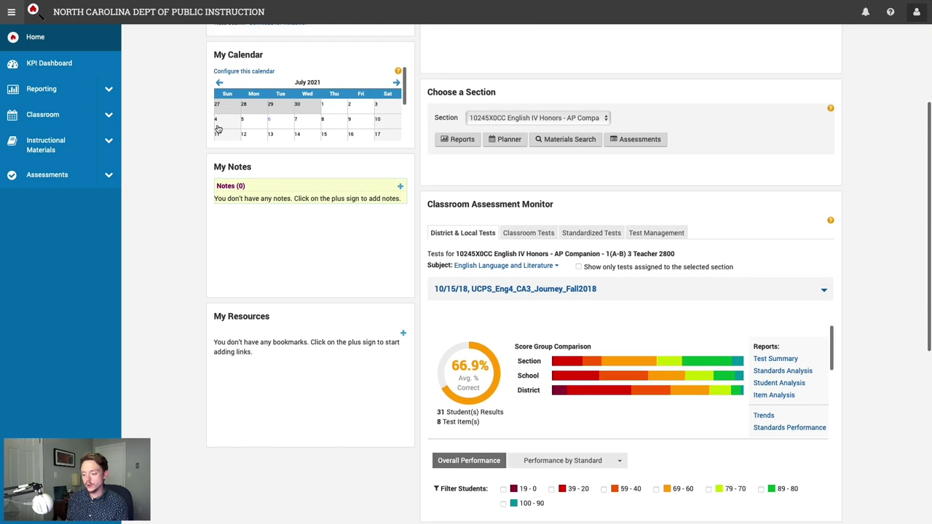
left_click(528, 238)
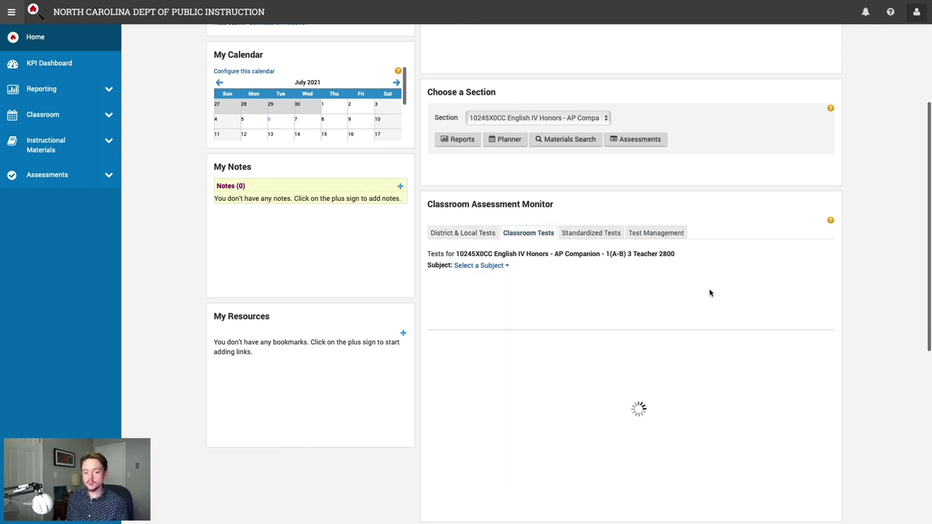
scroll(728, 303, "down", 2)
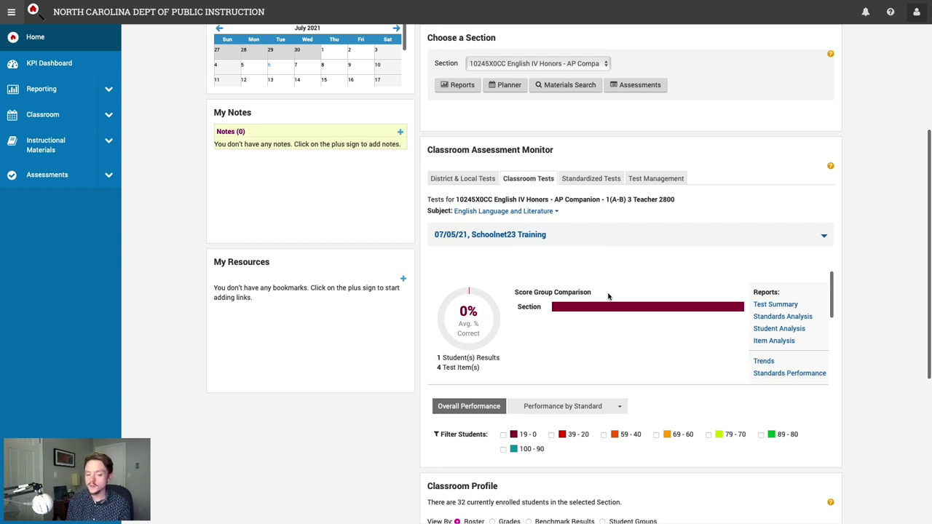
left_click(801, 243)
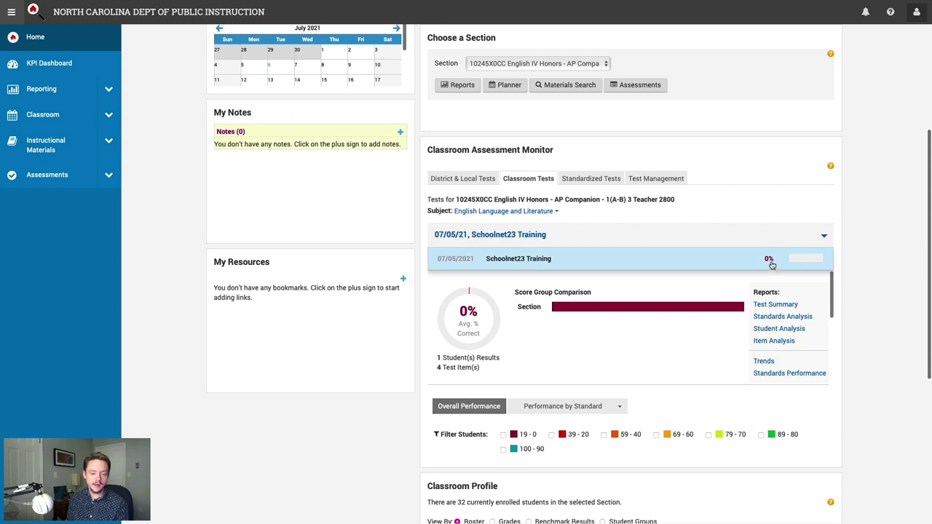
left_click(782, 243)
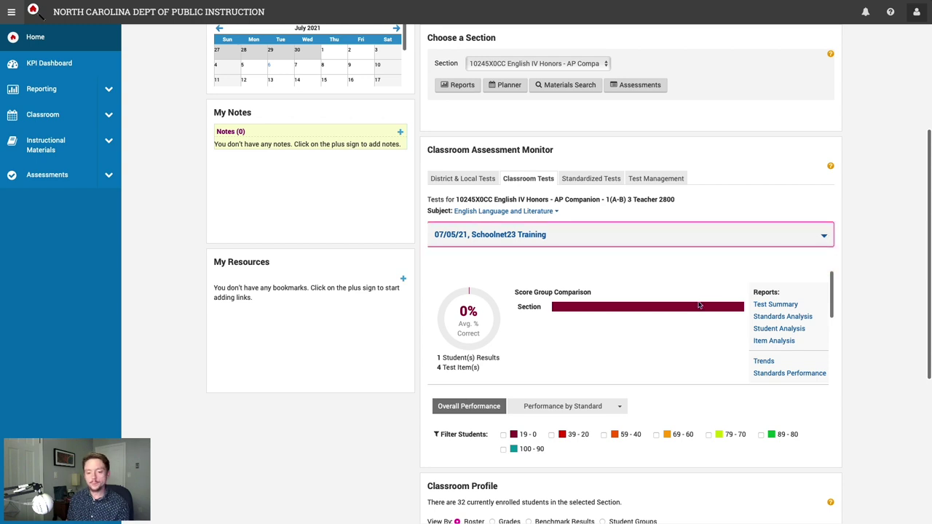
Step: Switch to District & Local Tests and scroll through the UCPS_Eng4_CA3_Journey_Fall2018 student results
left_click(442, 182)
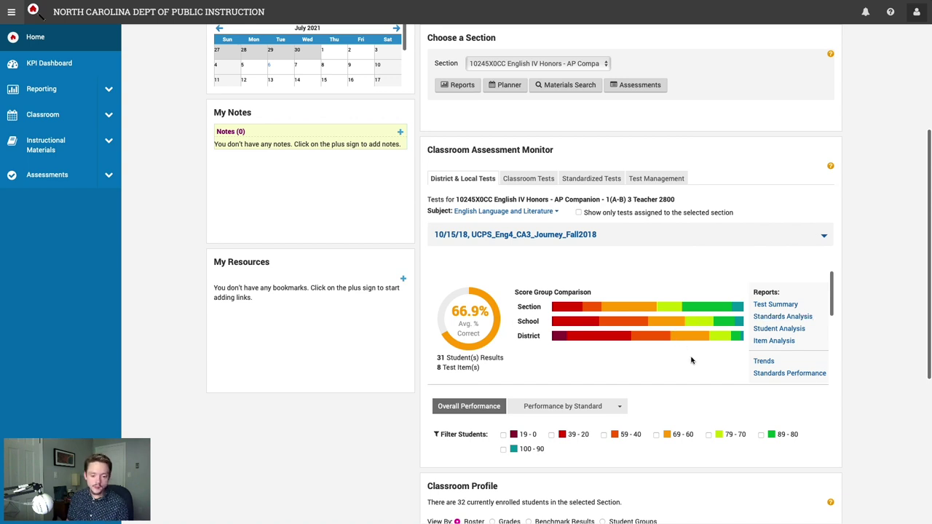
scroll(698, 390, "down", 4)
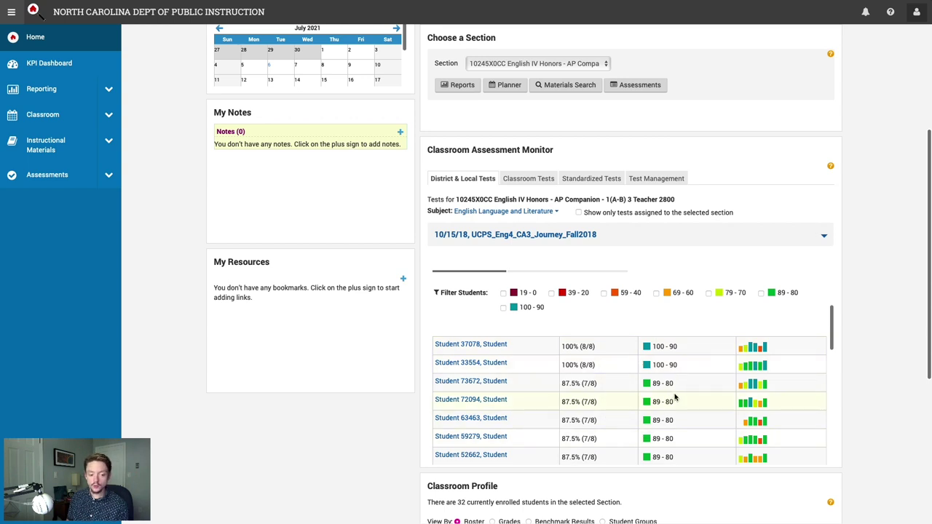
scroll(675, 397, "up", 4)
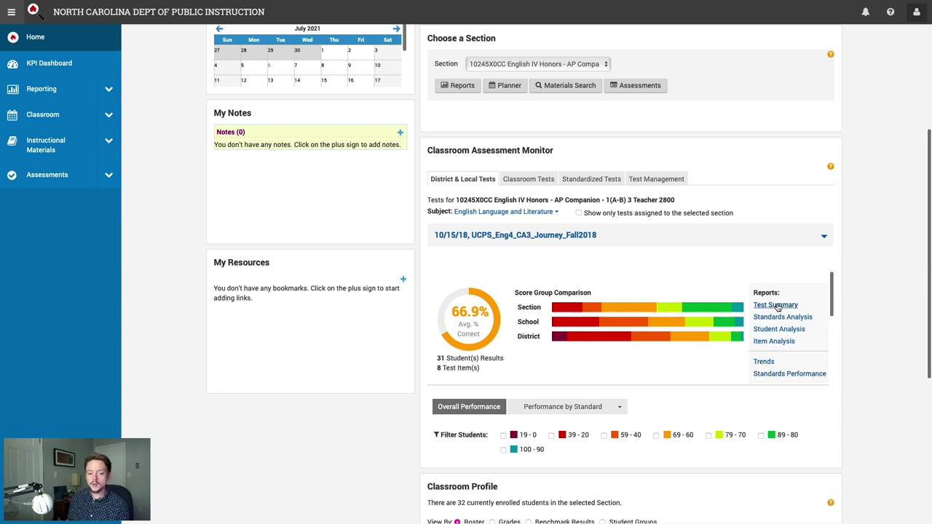
scroll(772, 376, "down", 1)
scroll(772, 378, "down", 1)
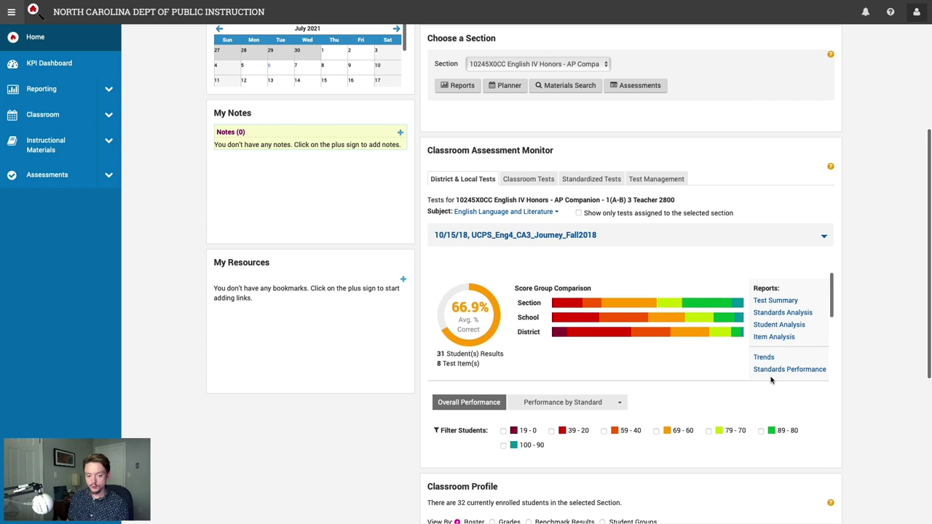
Step: Open the Reporting Dashboard from the sidebar's reporting options
left_click(110, 90)
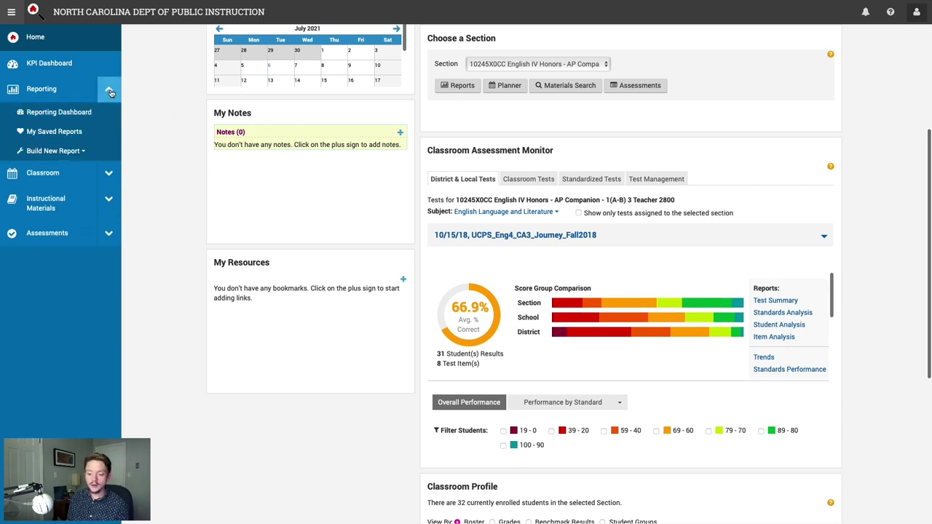
left_click(71, 113)
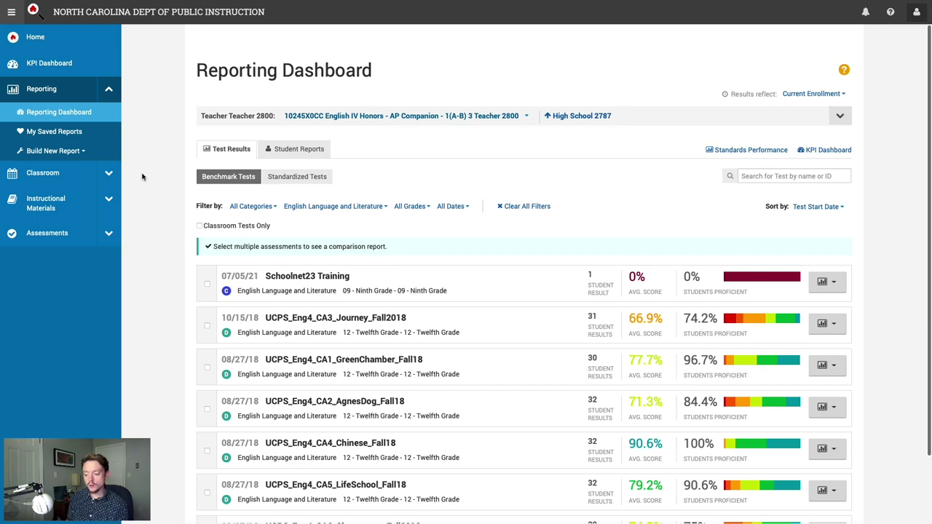
scroll(142, 177, "down", 2)
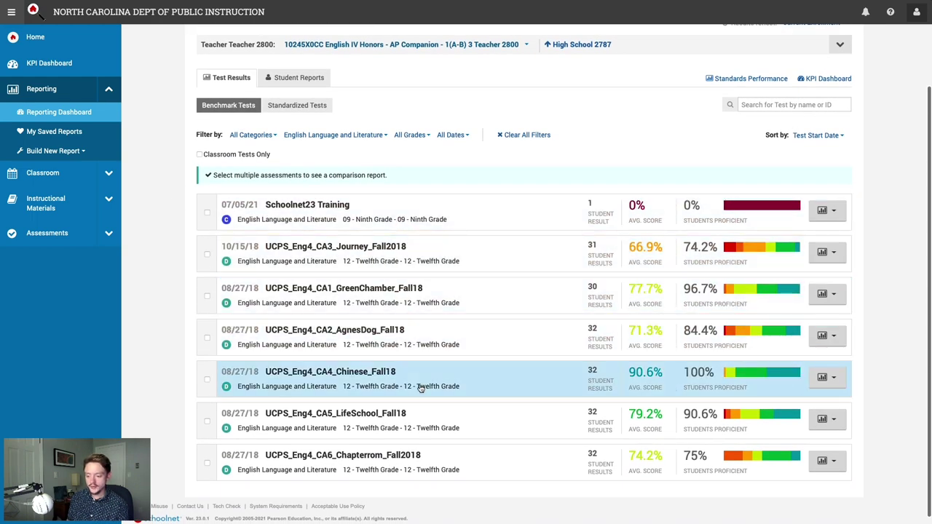
scroll(427, 259, "up", 2)
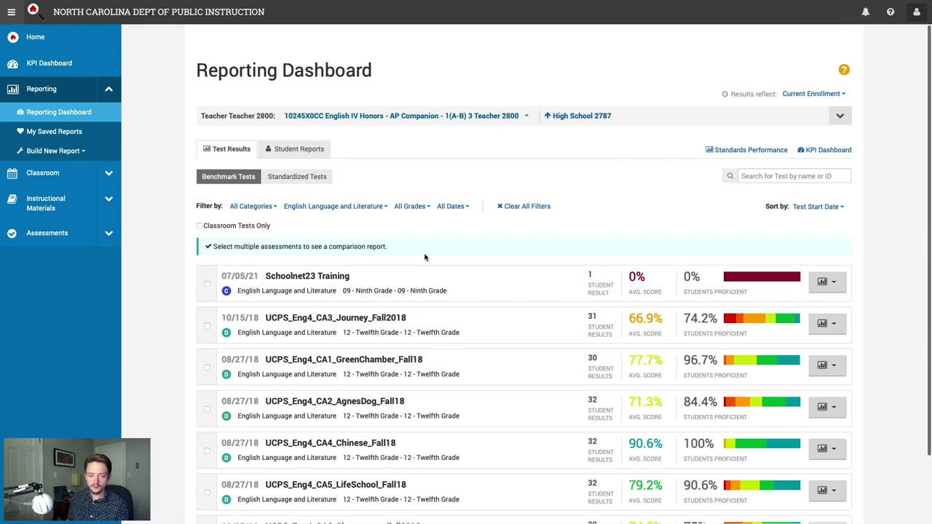
Step: Keep the current class section and open the UCPS_Eng4_CA3_Journey_Fall2018 test results
left_click(508, 116)
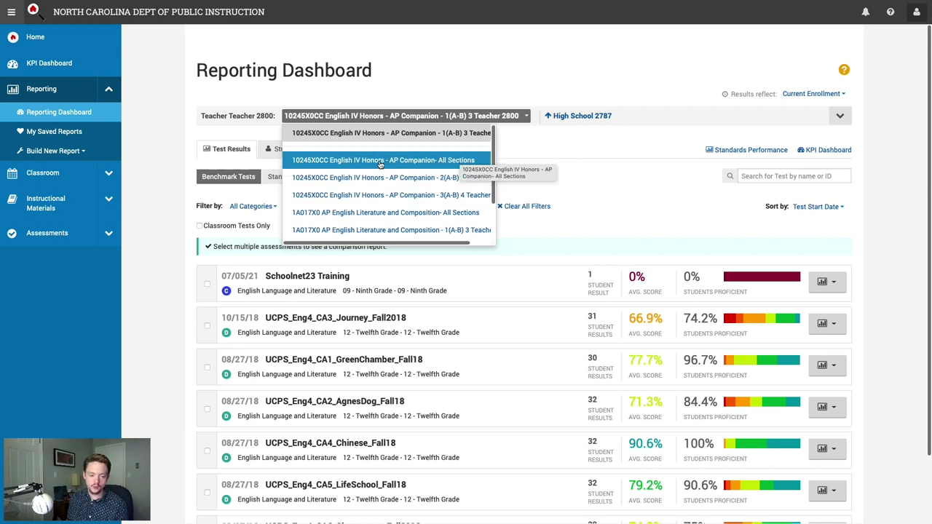
left_click(474, 124)
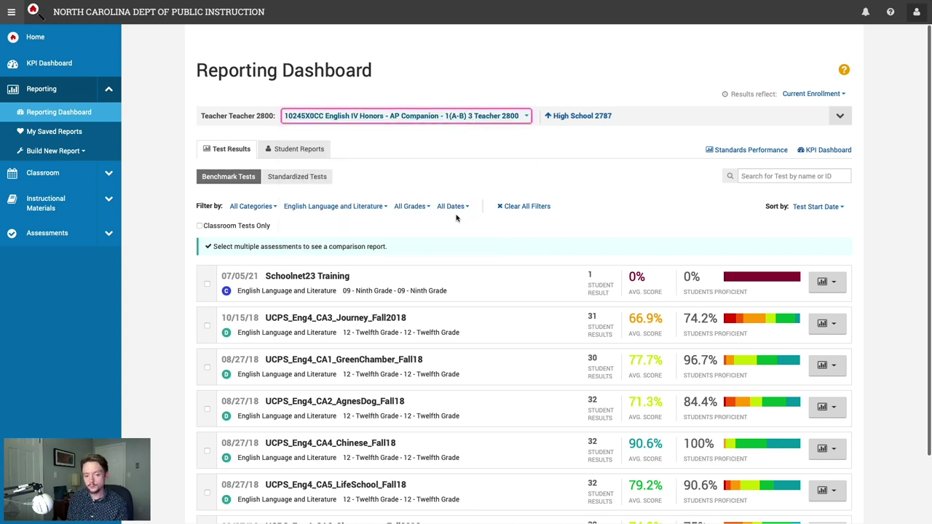
left_click(358, 323)
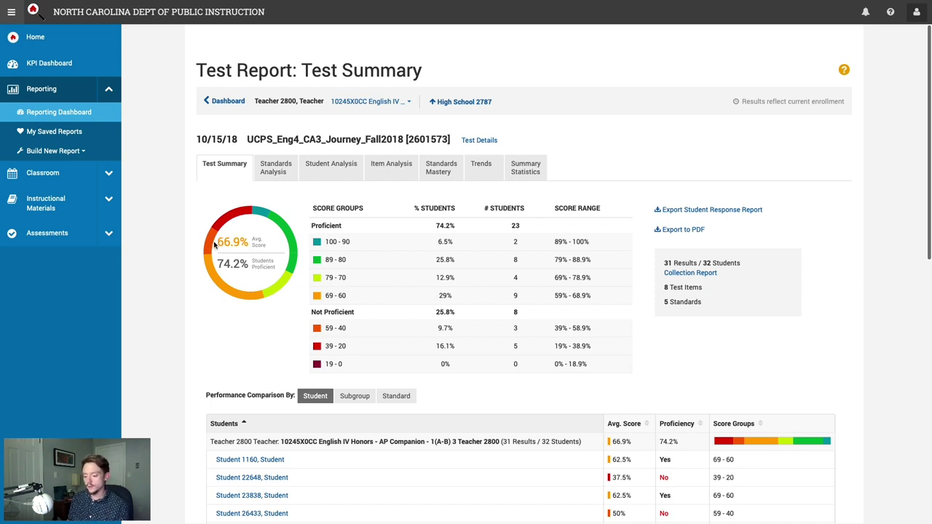
left_click_drag(216, 245, 238, 244)
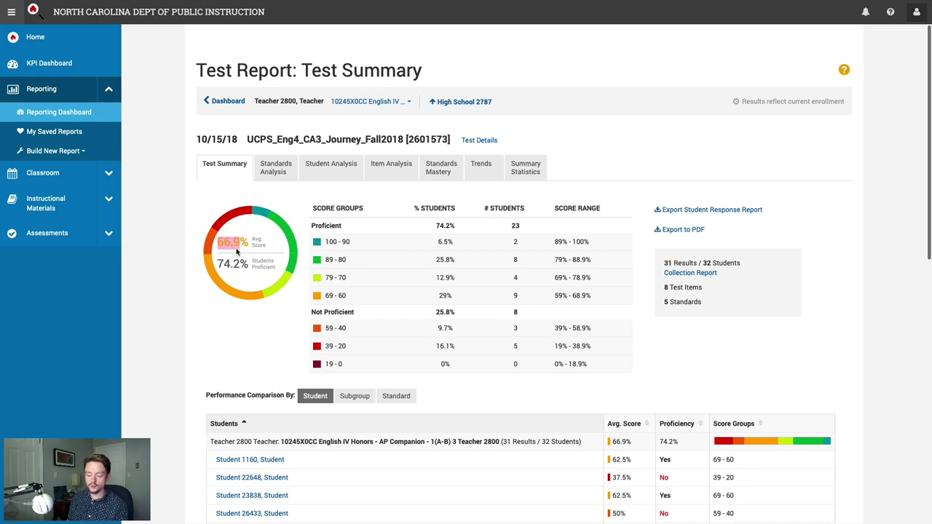
left_click(243, 247)
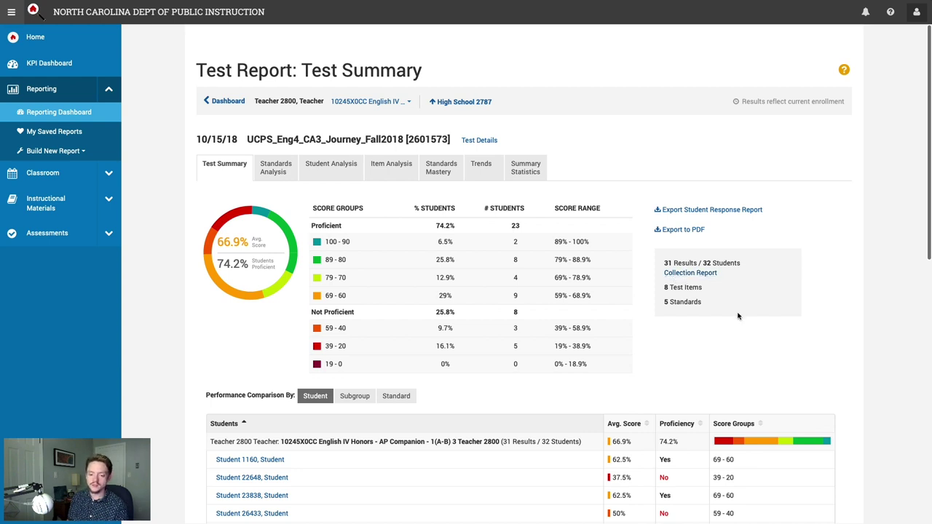
scroll(767, 379, "down", 1)
scroll(767, 379, "down", 4)
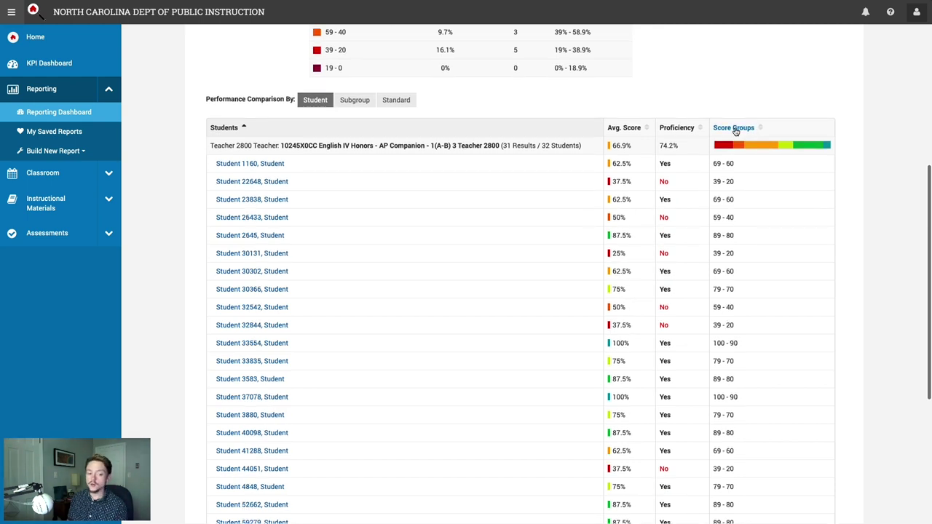
Step: Sort the student results by score group, lowest groups first
left_click(734, 128)
scroll(729, 153, "down", 1)
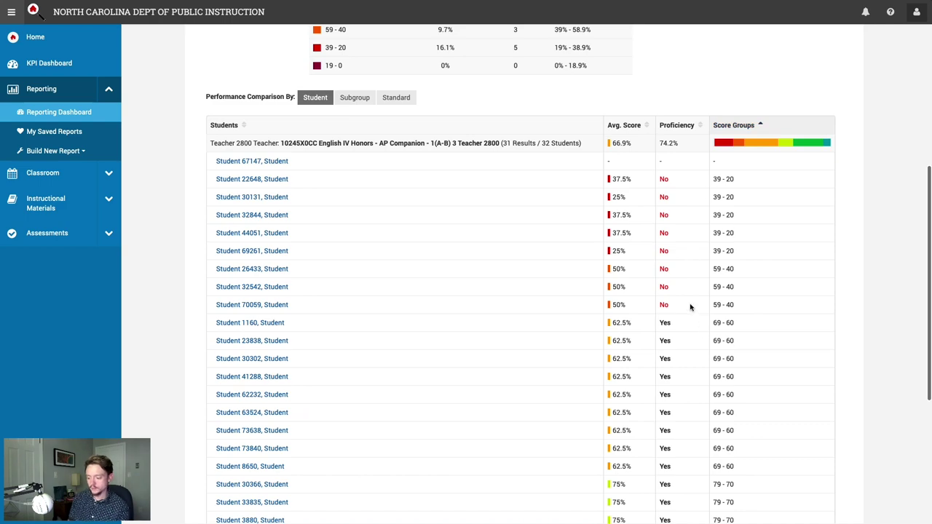
scroll(692, 312, "down", 3)
scroll(692, 312, "down", 4)
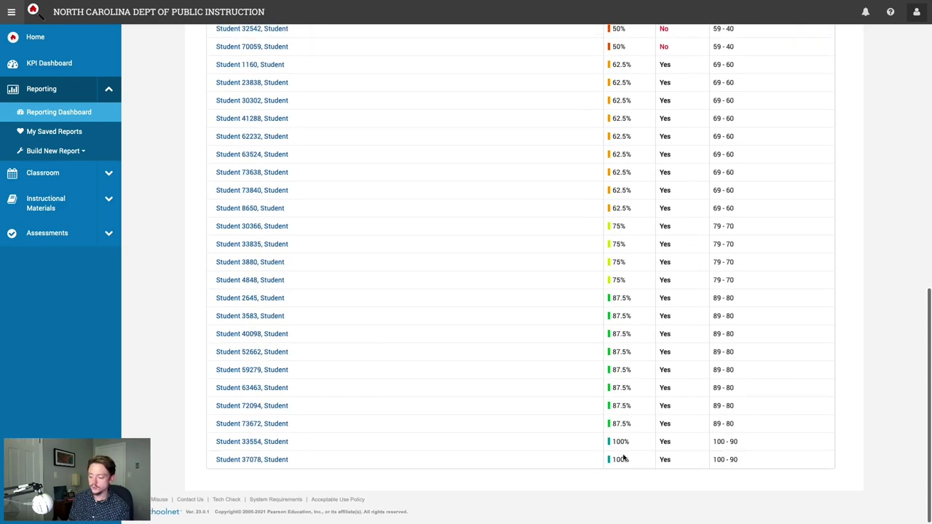
Step: Point out the top two score groups, the 79-70 and 69-60 groups, and the non-proficient students
left_click_drag(737, 460, 623, 304)
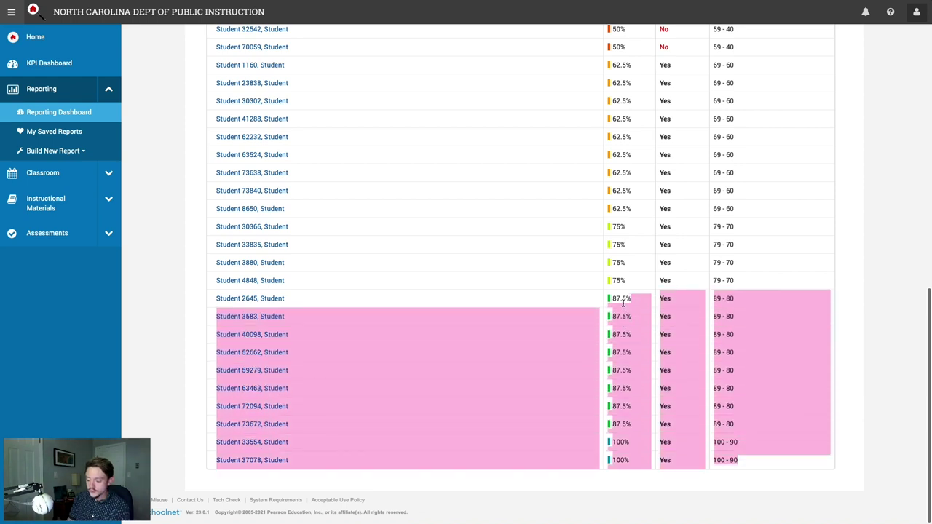
left_click(683, 292)
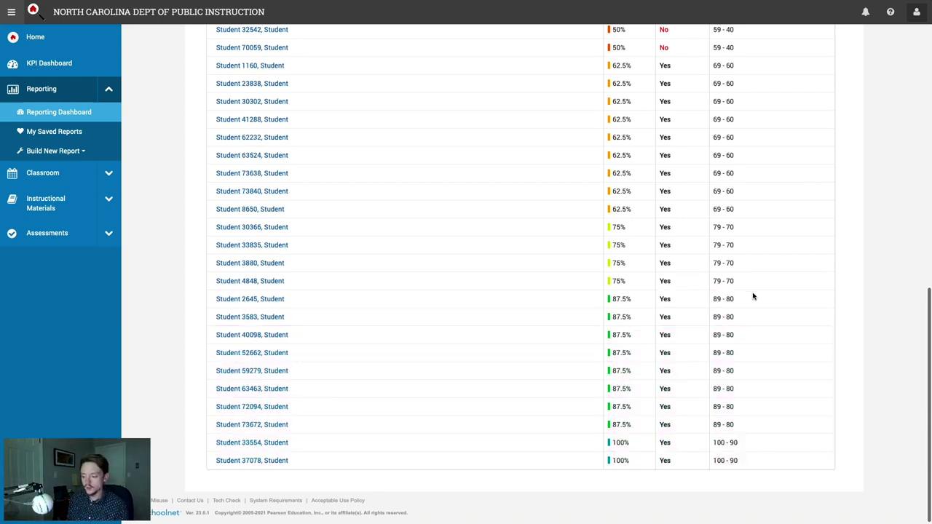
left_click_drag(732, 284, 612, 76)
scroll(646, 125, "up", 3)
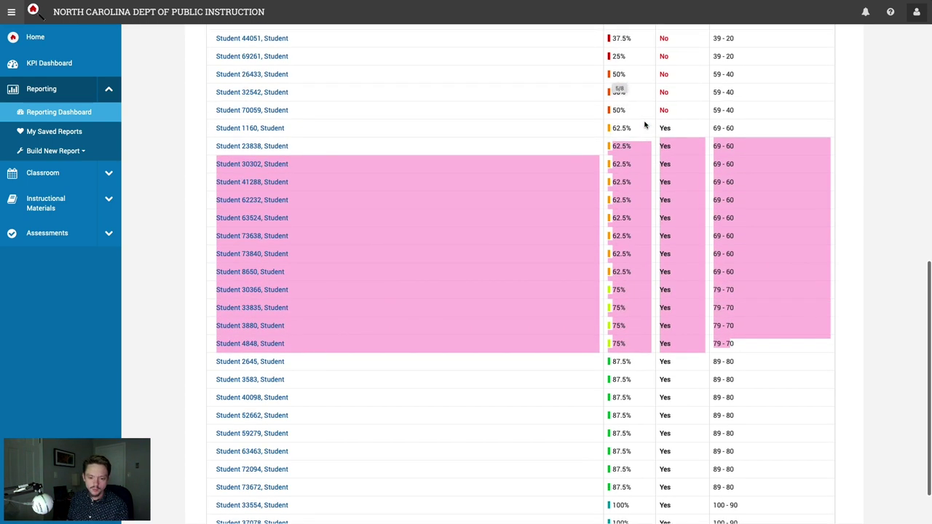
left_click_drag(751, 233, 623, 101)
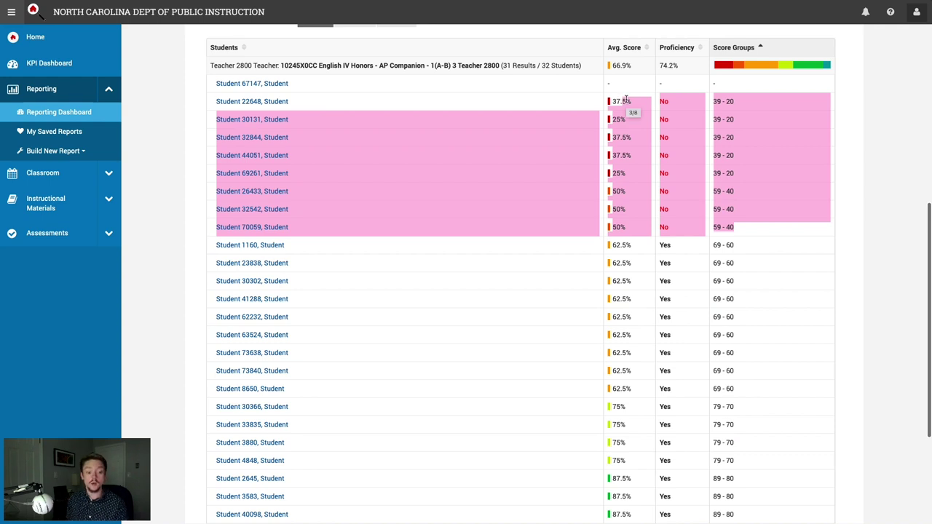
left_click(643, 88)
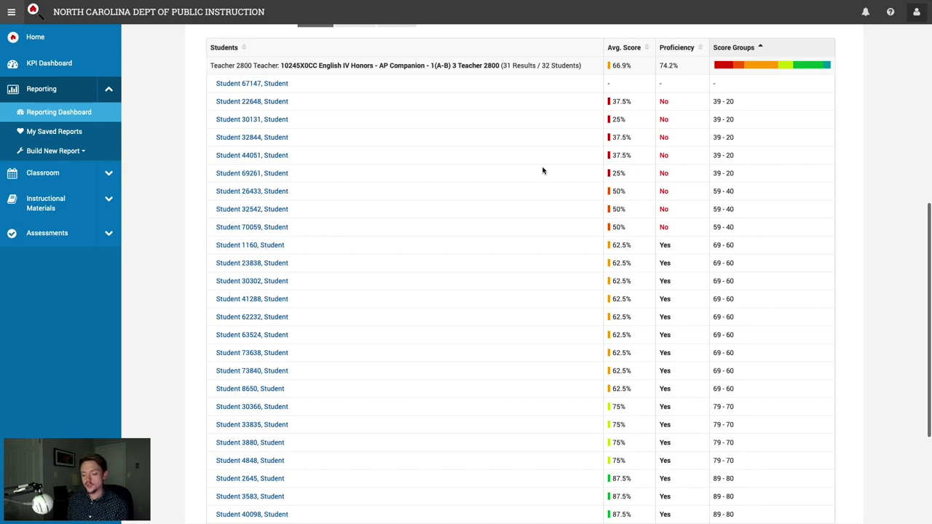
scroll(543, 170, "up", 5)
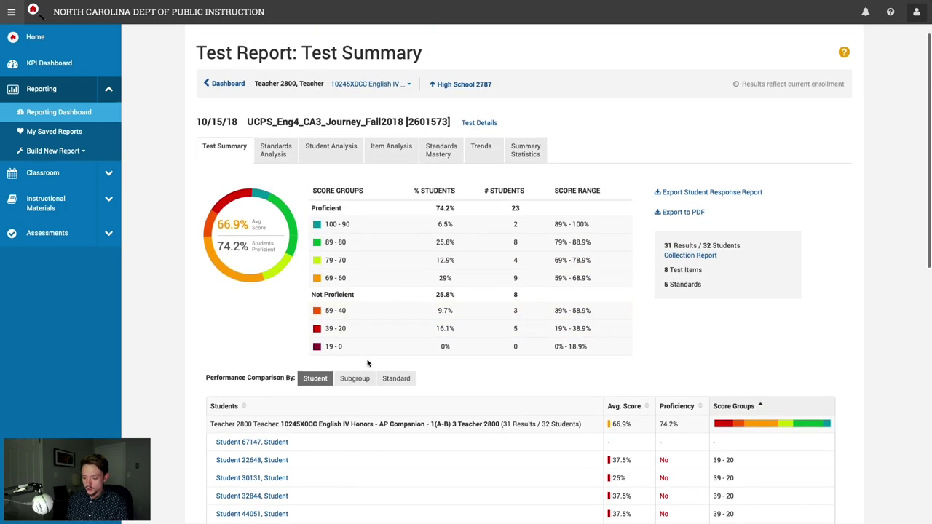
scroll(368, 363, "down", 1)
Step: Switch the performance comparison to student subgroups and inspect the score-group bars
left_click(354, 330)
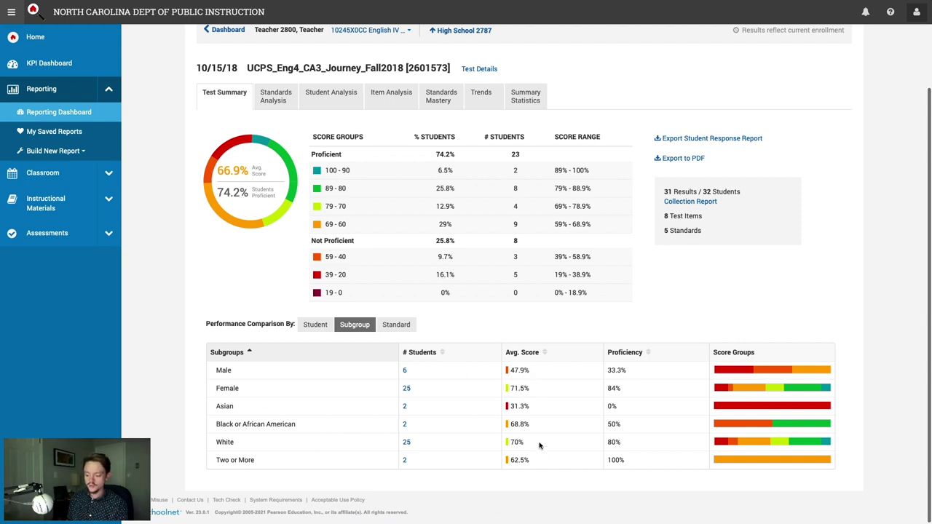
mouse_move(752, 371)
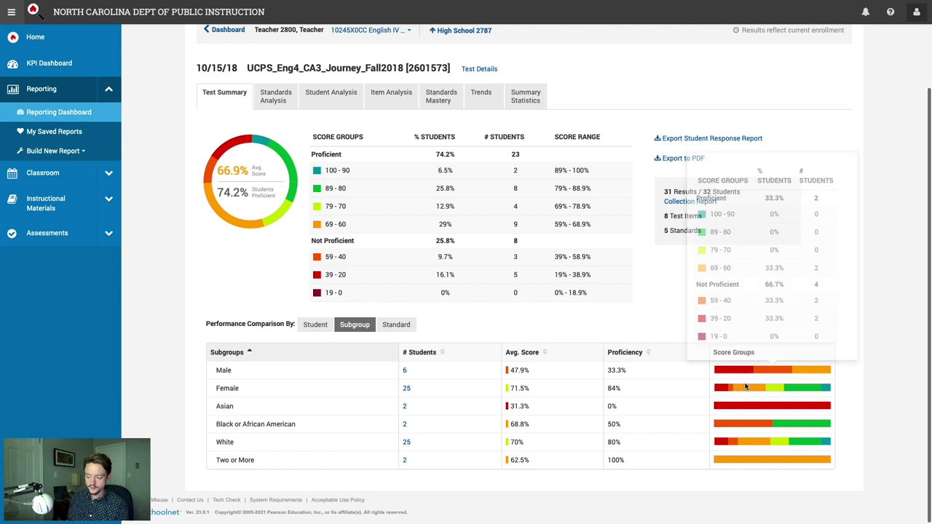
mouse_move(748, 391)
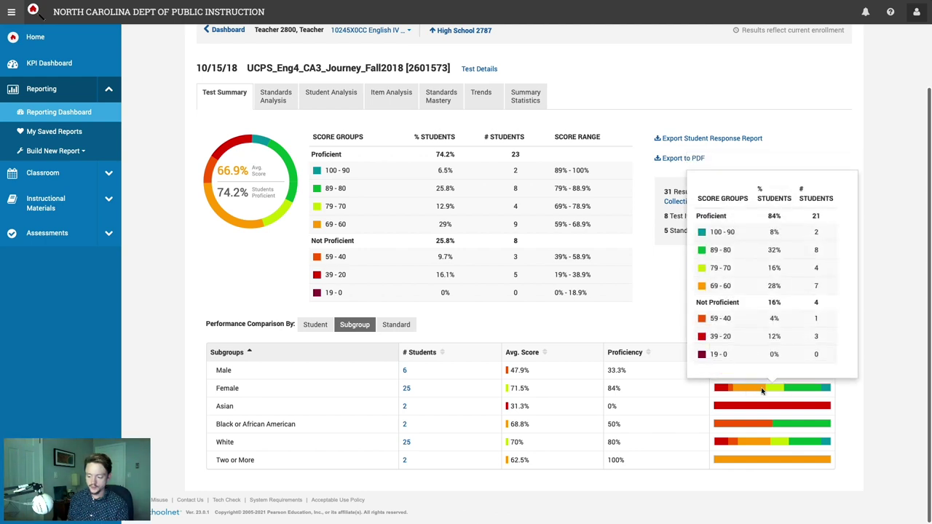
mouse_move(761, 405)
mouse_move(764, 426)
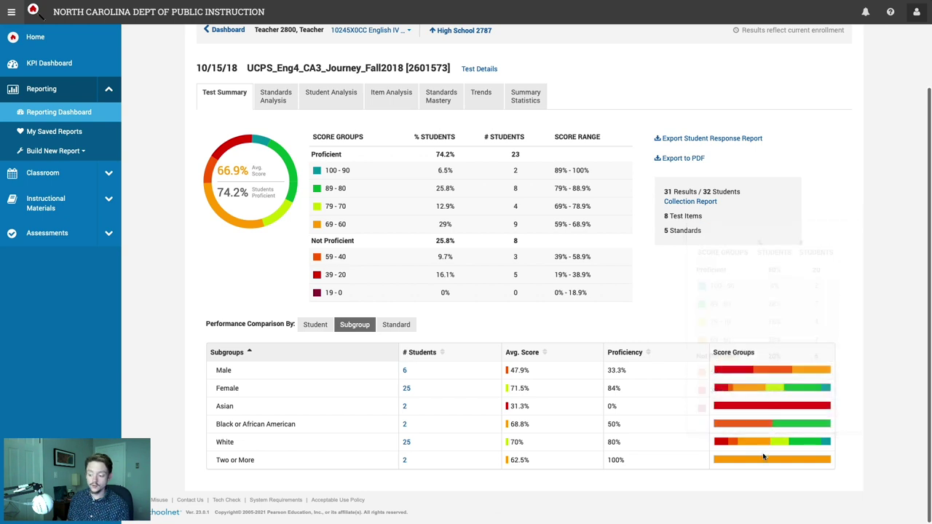
mouse_move(762, 460)
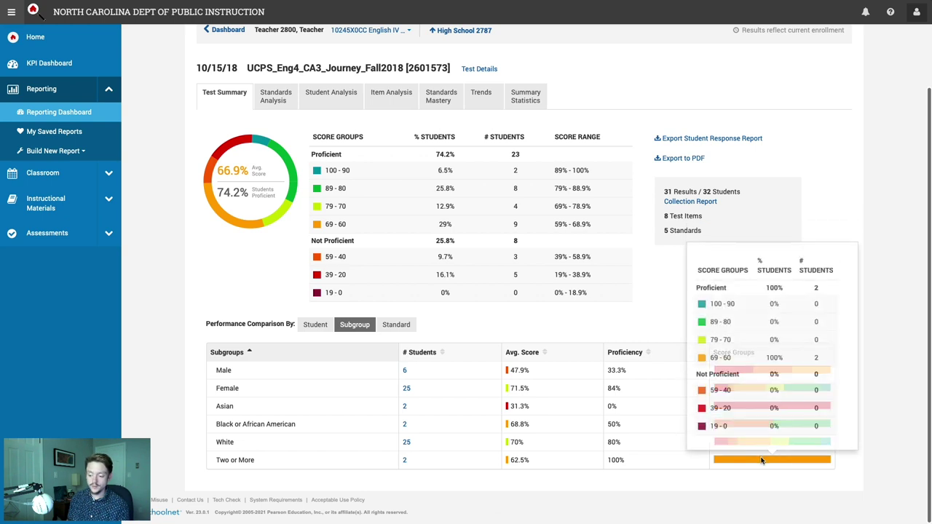
Step: Compare by standard, pointing out RL.11-12.4 at 93.5% and RL.11-12.5 lowest at 41.9%
left_click(396, 326)
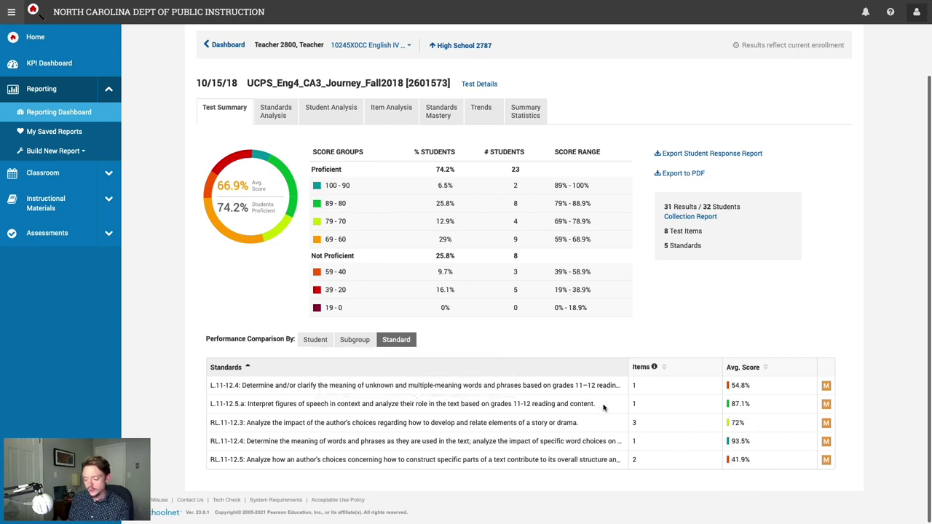
left_click_drag(761, 442, 566, 441)
left_click_drag(768, 406, 539, 402)
left_click_drag(762, 387, 572, 379)
left_click_drag(770, 467, 653, 481)
left_click(654, 484)
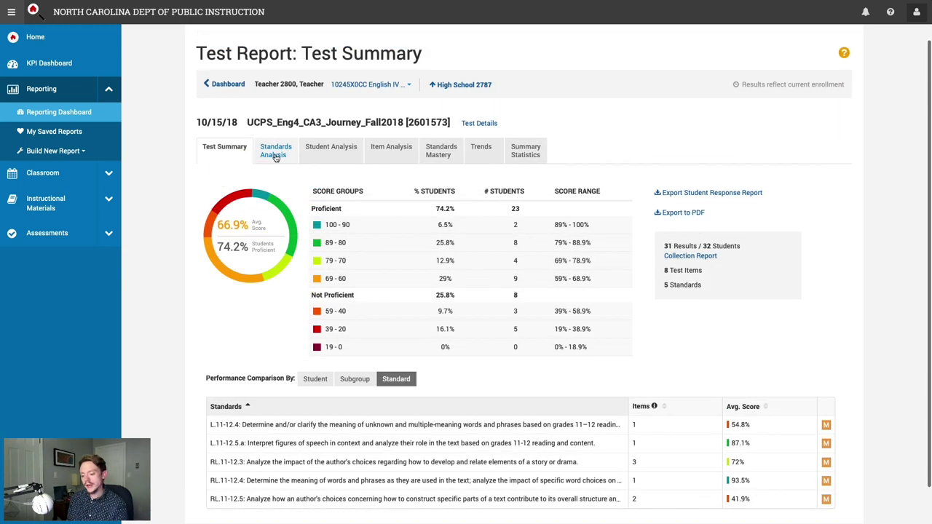
left_click(276, 158)
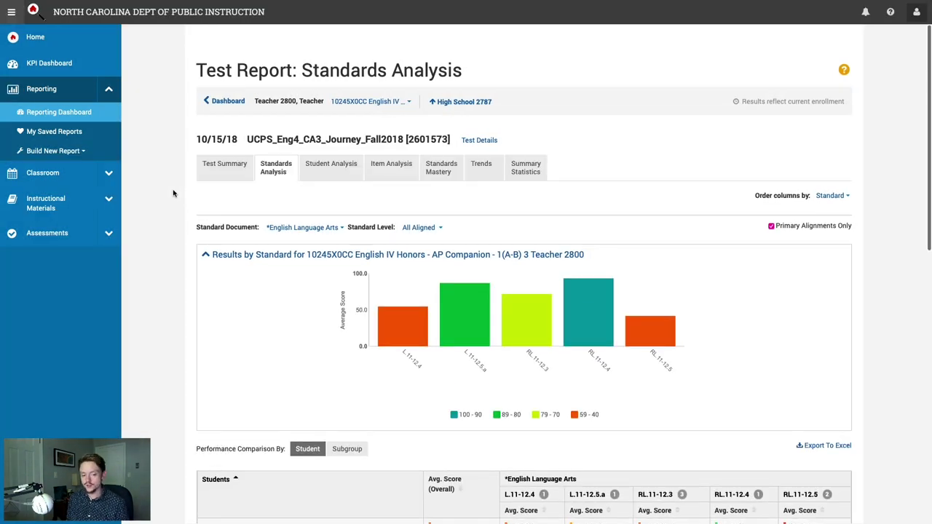
scroll(212, 209, "down", 3)
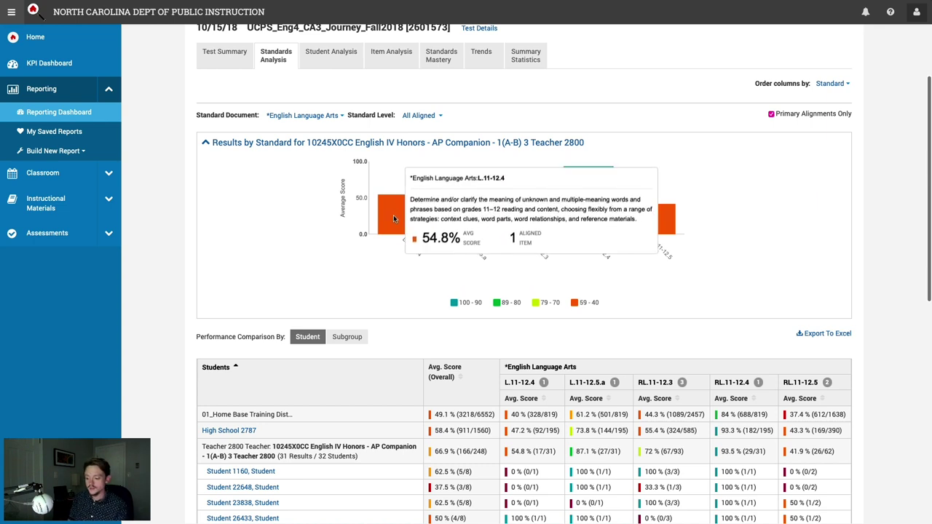
mouse_move(481, 237)
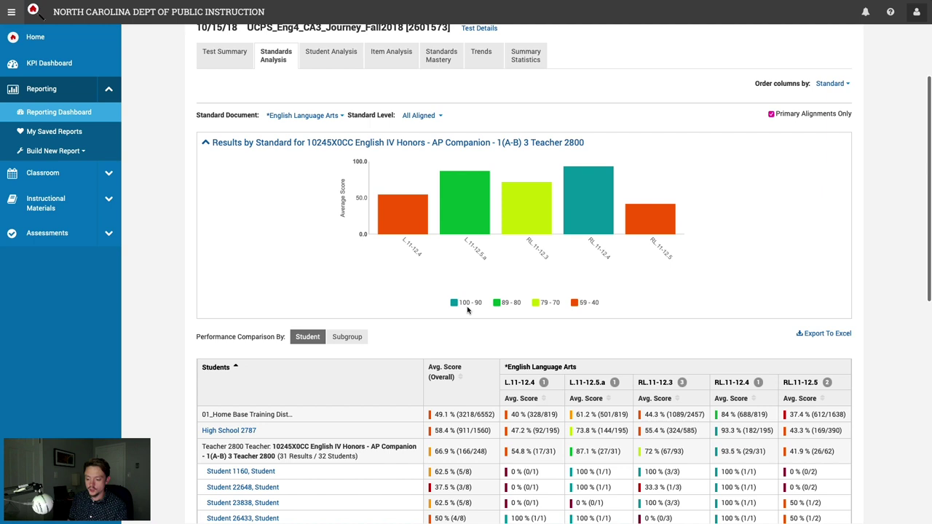
mouse_move(388, 228)
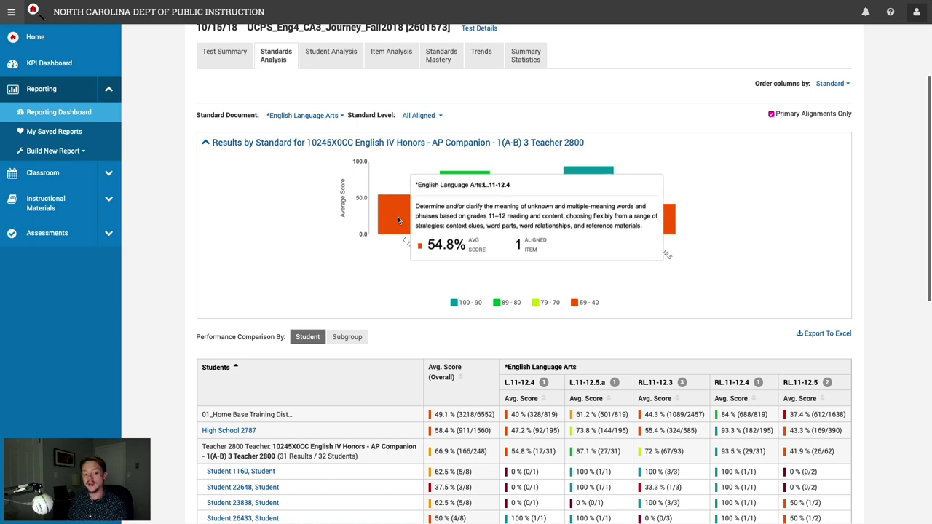
mouse_move(447, 214)
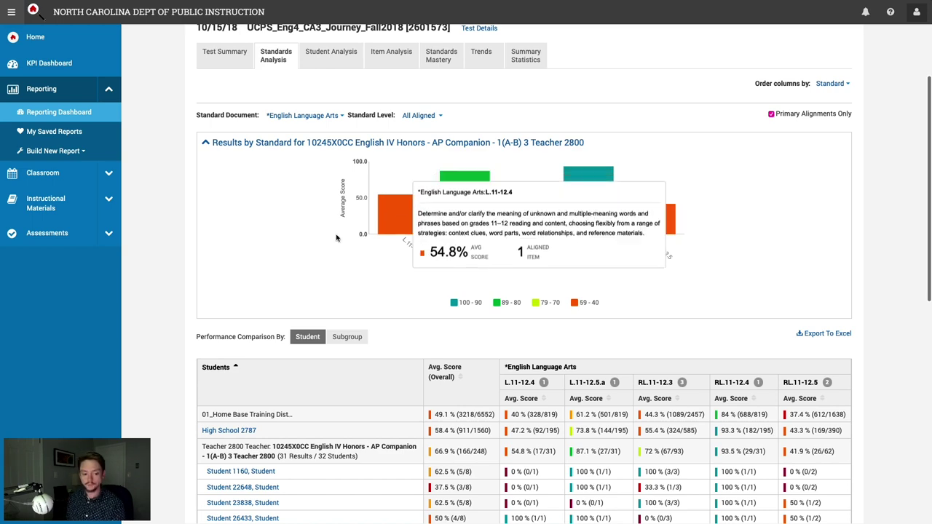
scroll(246, 243, "down", 1)
scroll(247, 243, "down", 3)
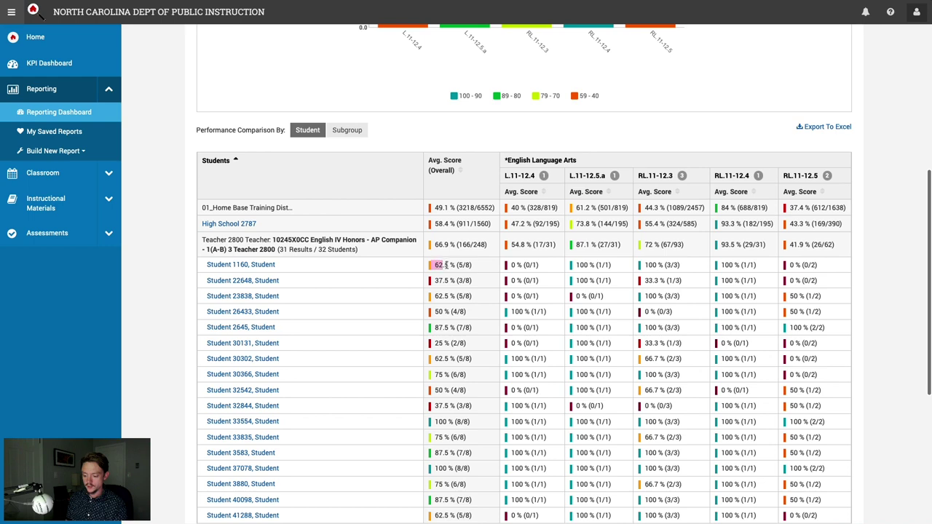
scroll(477, 269, "down", 1)
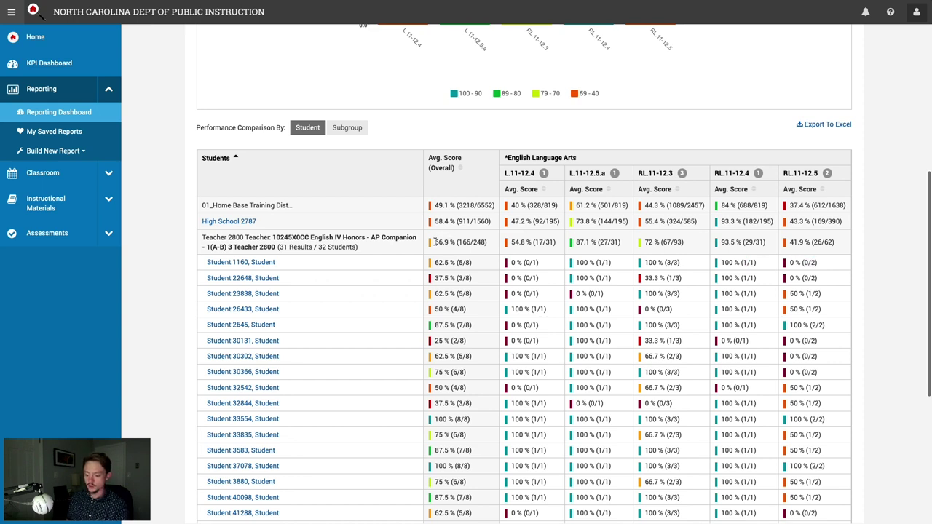
left_click_drag(471, 245, 484, 242)
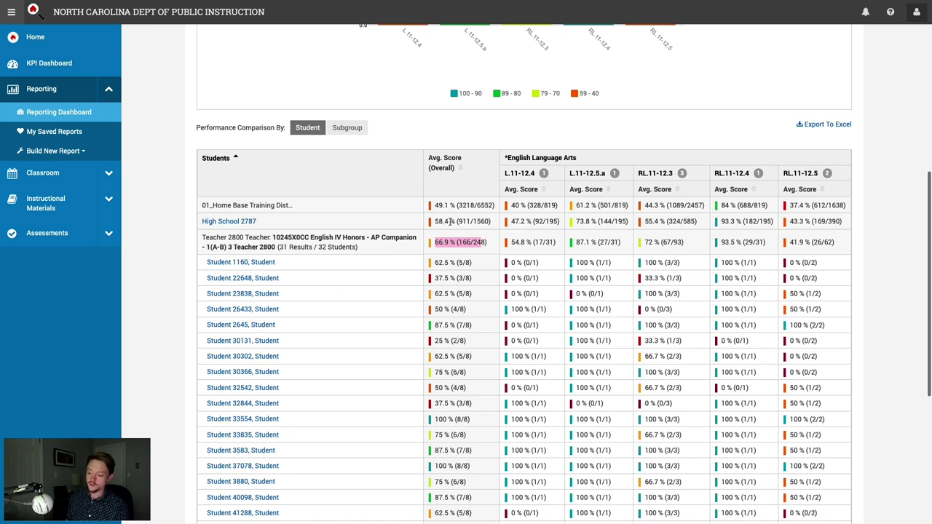
left_click_drag(490, 223, 435, 223)
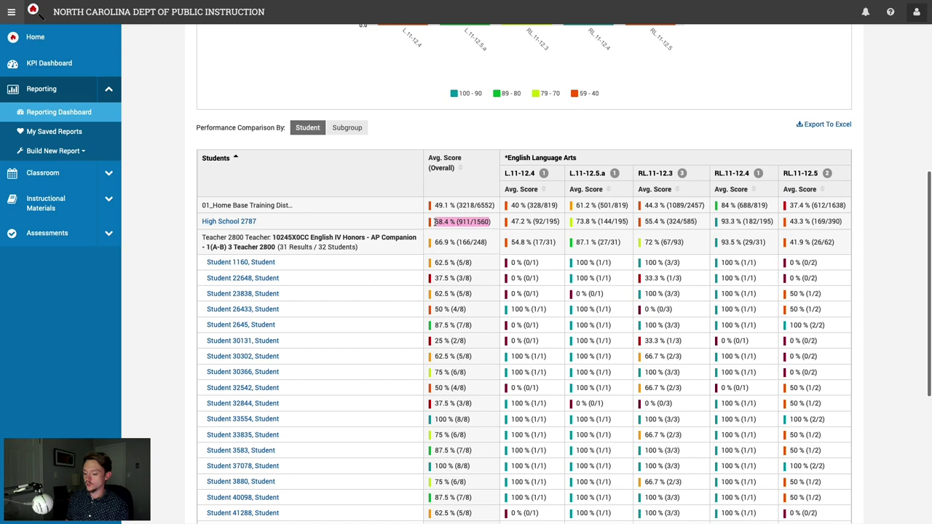
left_click_drag(496, 205, 434, 205)
left_click(489, 222)
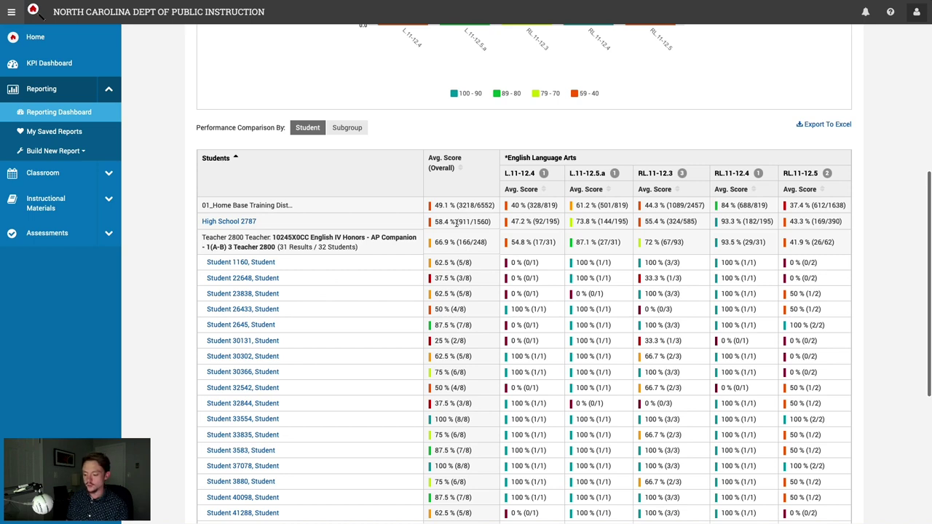
scroll(477, 260, "down", 5)
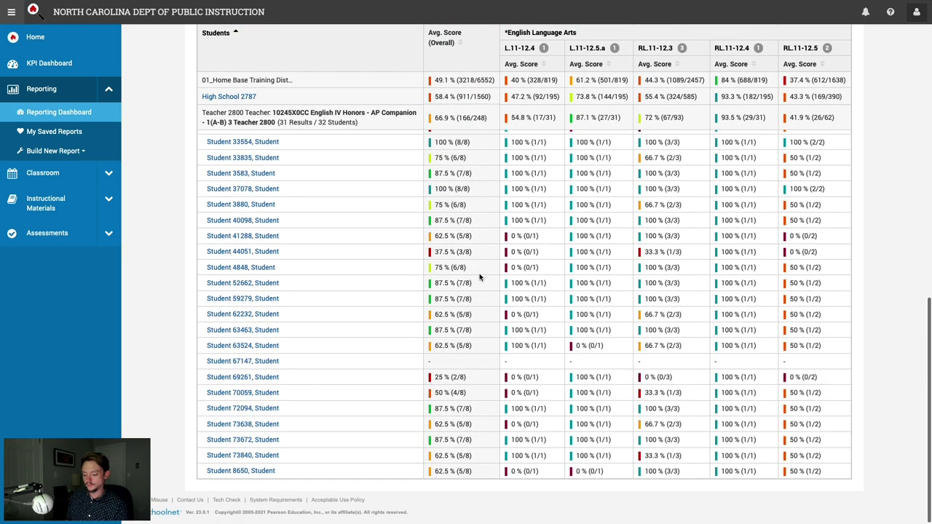
scroll(460, 269, "up", 5)
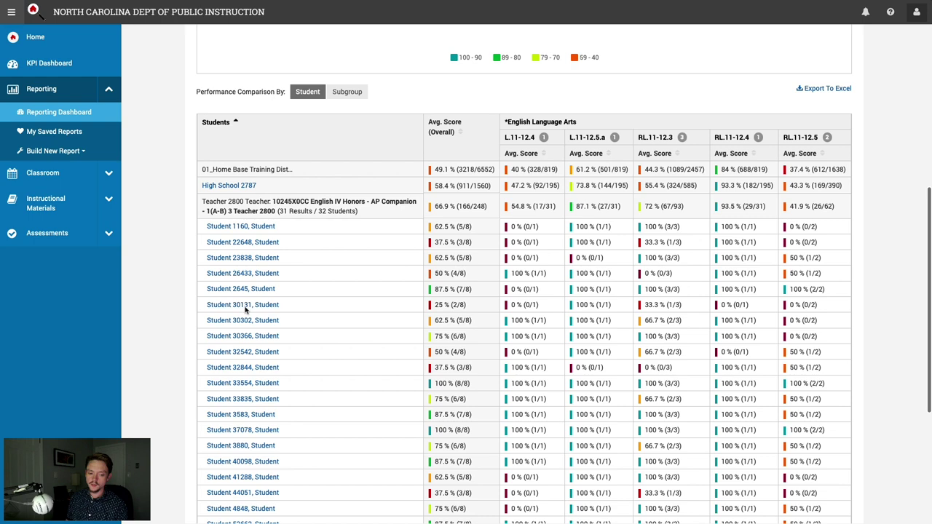
scroll(436, 292, "up", 4)
scroll(435, 293, "up", 1)
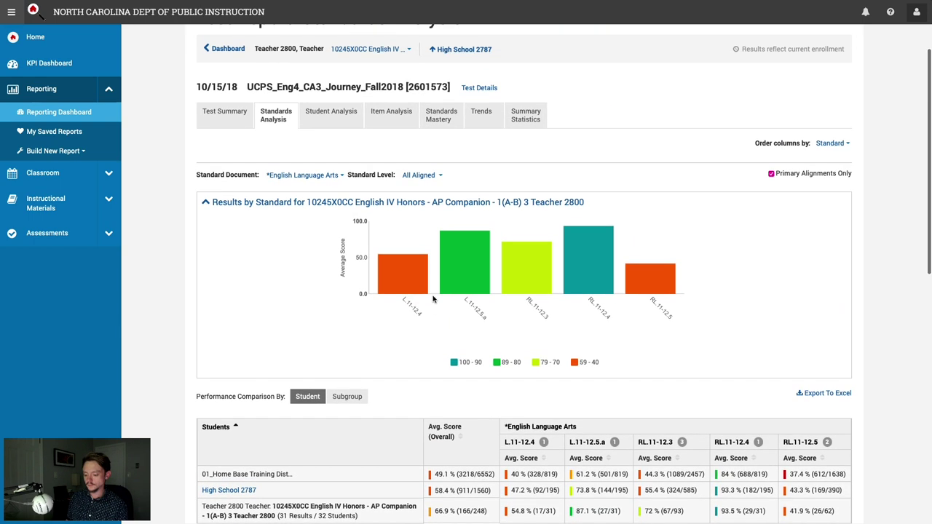
Step: Compare the standards by subgroup, showing Male at 47.9% and Female at 71.5% overall
left_click(338, 400)
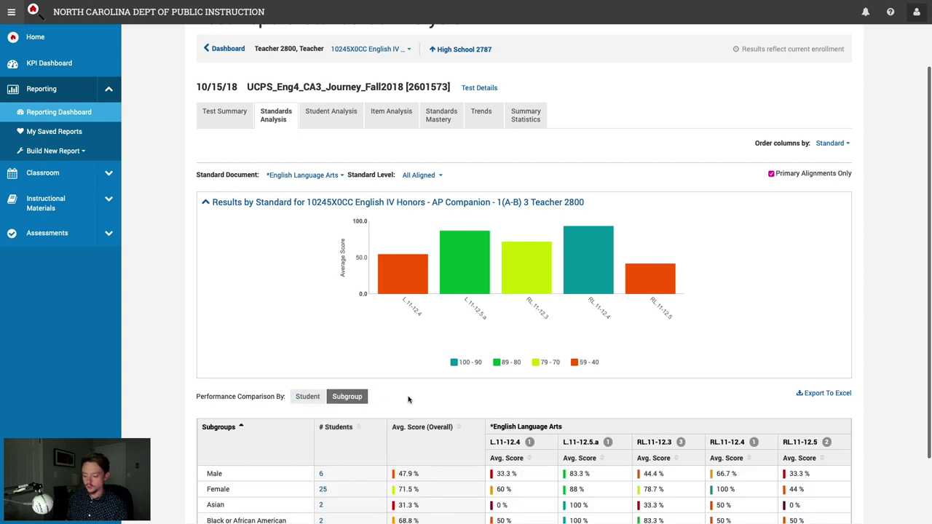
scroll(406, 401, "down", 2)
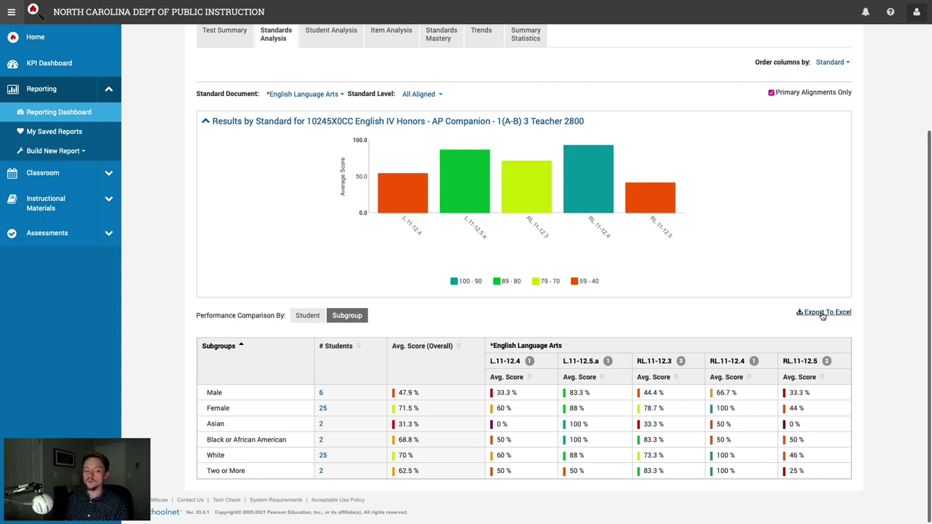
scroll(648, 319, "up", 3)
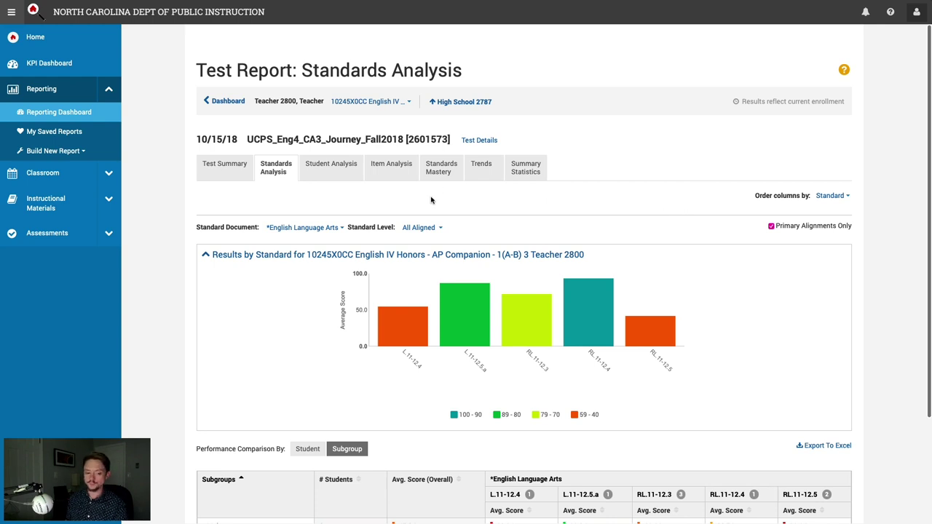
Step: Open the Student Analysis report and review the Race and Score Group filter choices
left_click(324, 172)
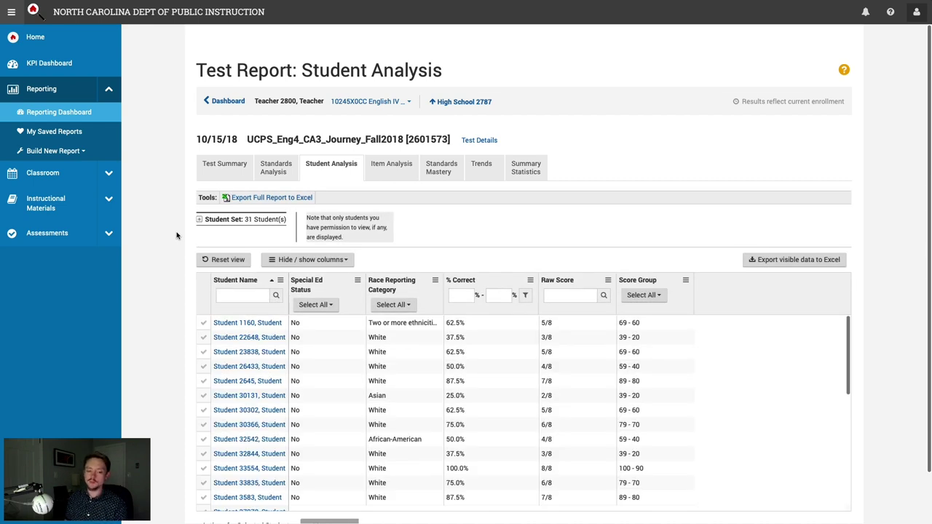
scroll(176, 235, "down", 2)
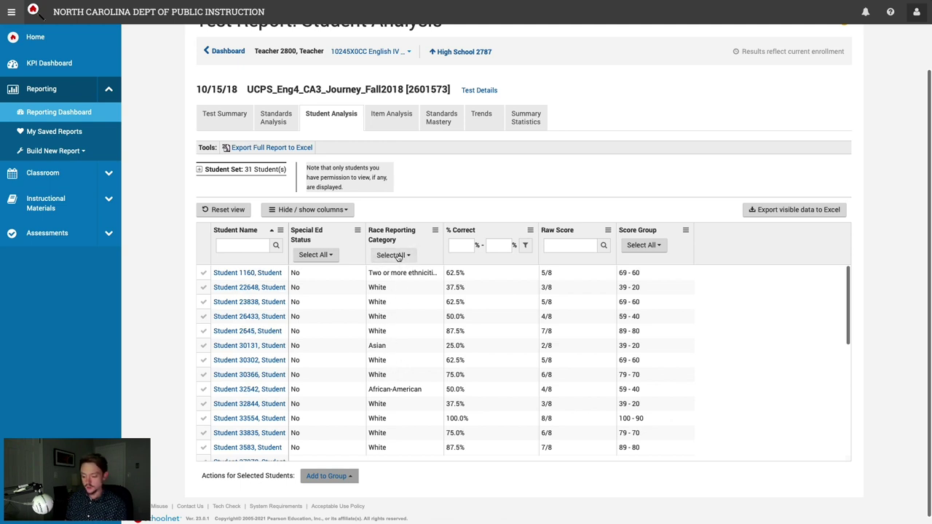
left_click(398, 256)
left_click(399, 255)
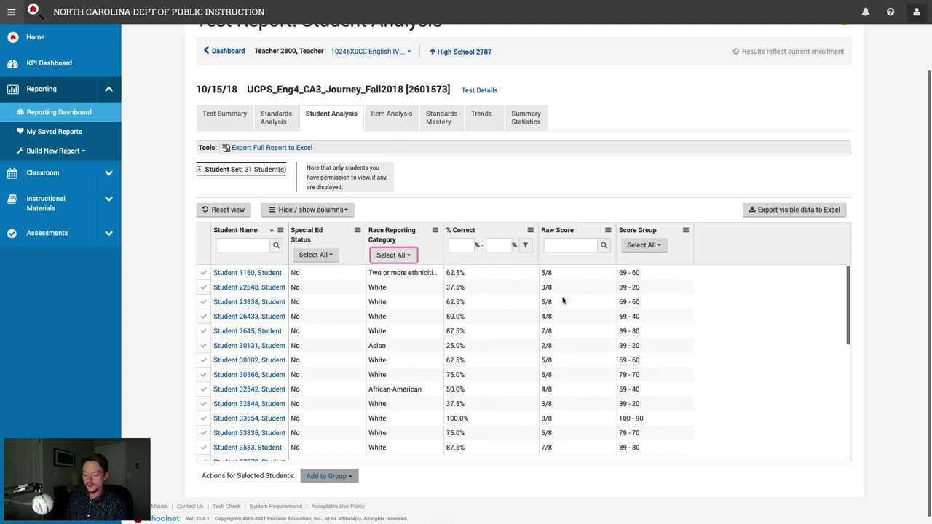
left_click(652, 248)
left_click(653, 249)
Step: Sort the students by score group, lowest first, then back by student name
left_click(643, 231)
left_click(643, 231)
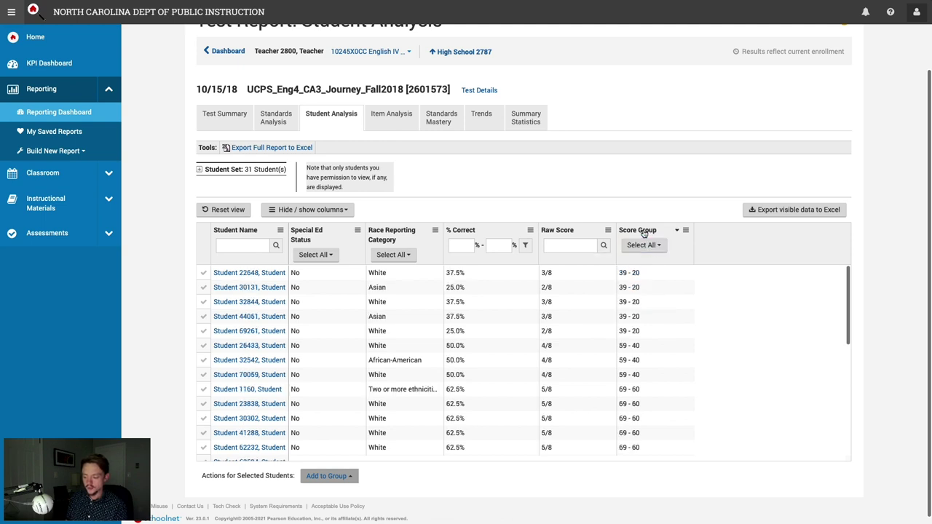
left_click(246, 231)
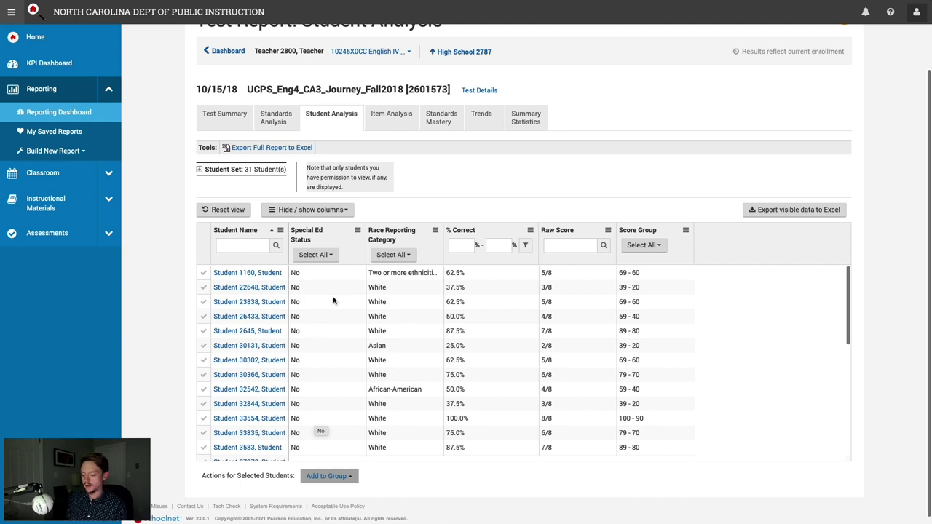
Step: Hide the Special Ed Status column in the Student Analysis table
left_click(341, 211)
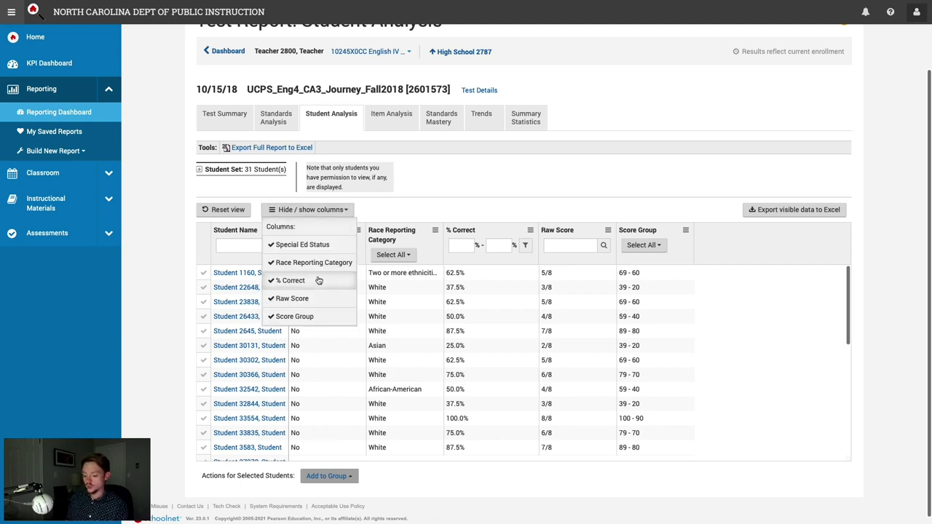
scroll(321, 270, "down", 1)
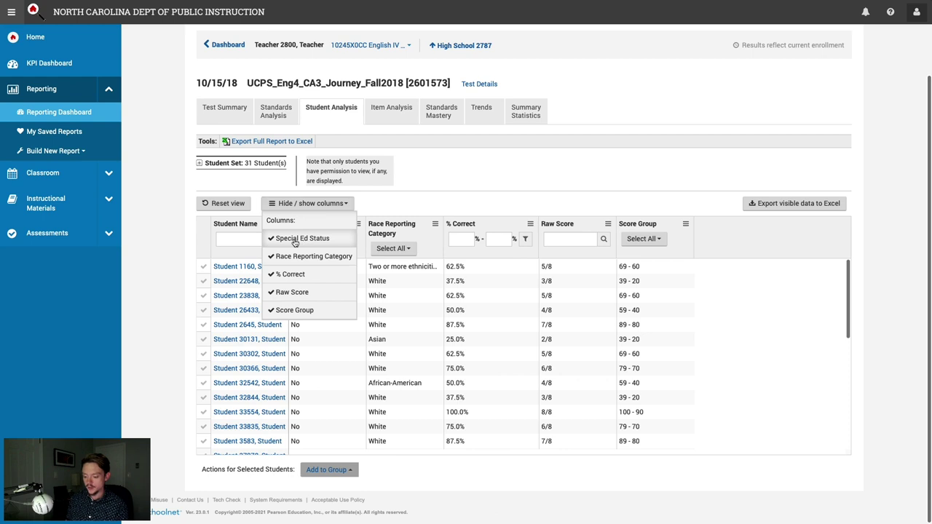
left_click(298, 239)
left_click(343, 205)
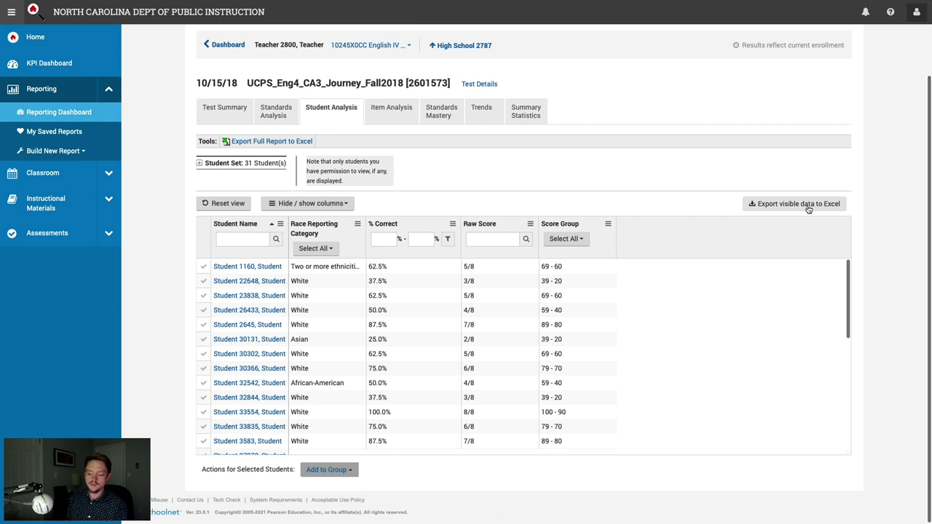
scroll(364, 262, "up", 2)
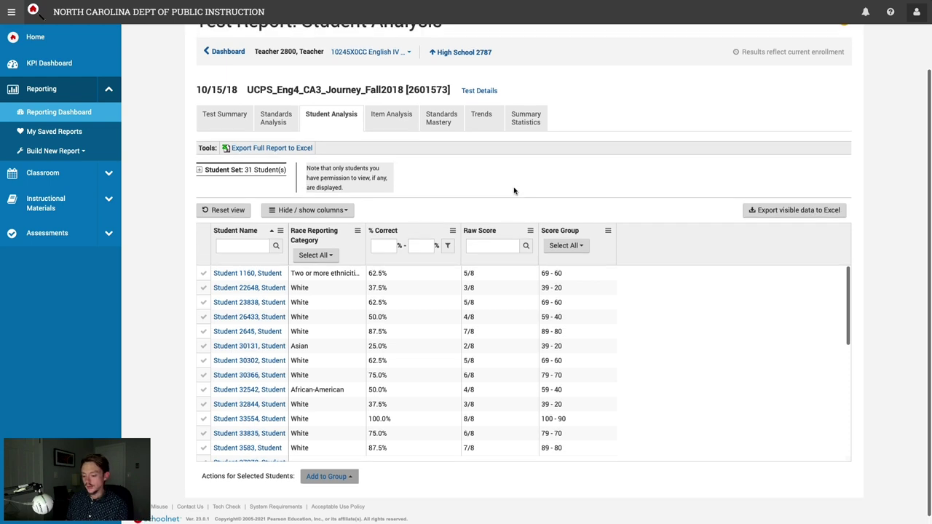
Step: Select the first, second and fourth students and view Add to Group choices without adding them
scroll(189, 328, "down", 2)
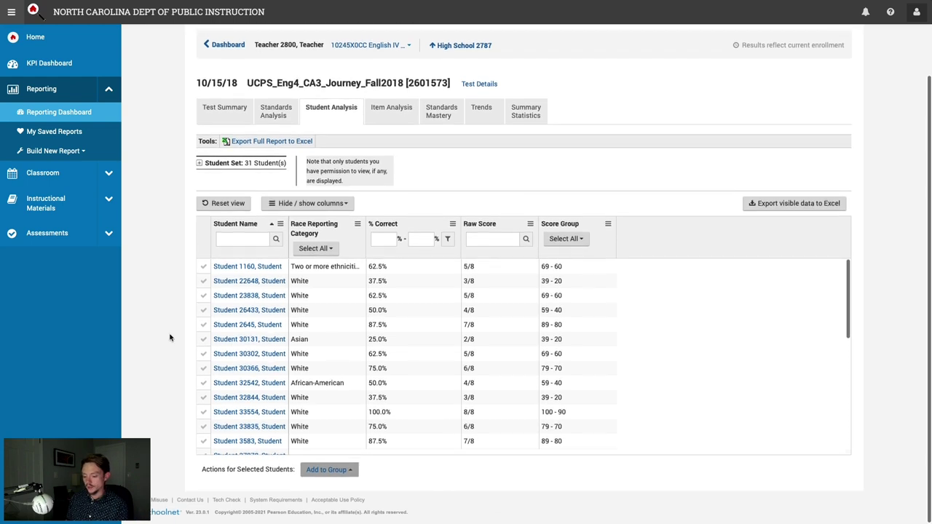
left_click(204, 267)
left_click(204, 282)
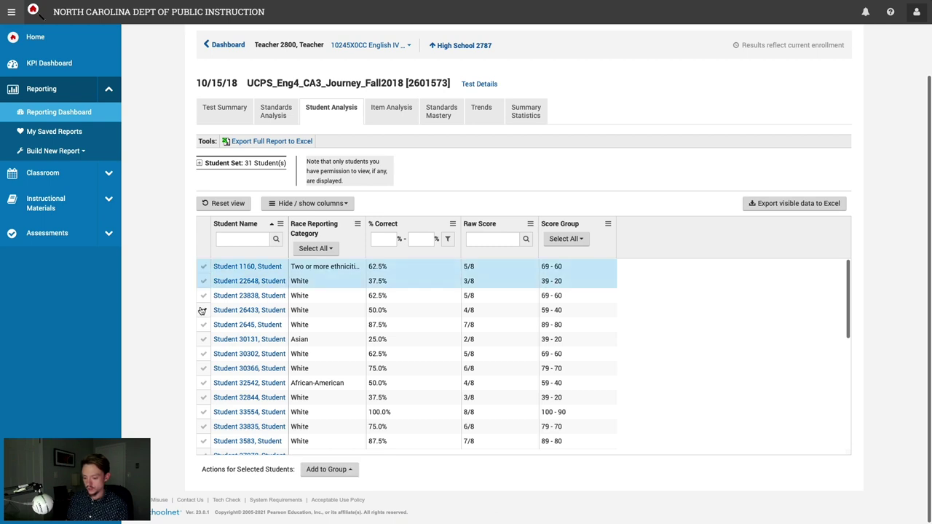
left_click(203, 310)
left_click(344, 470)
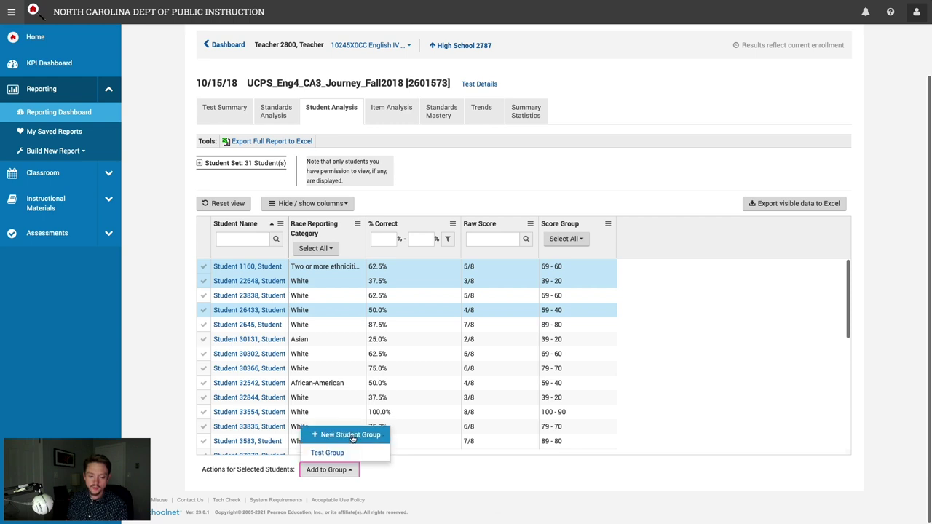
left_click(793, 437)
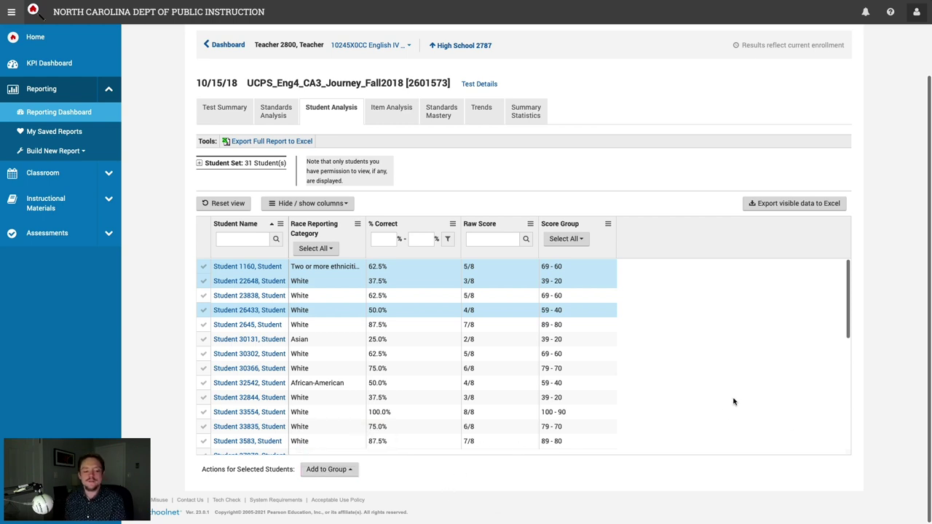
scroll(734, 401, "up", 2)
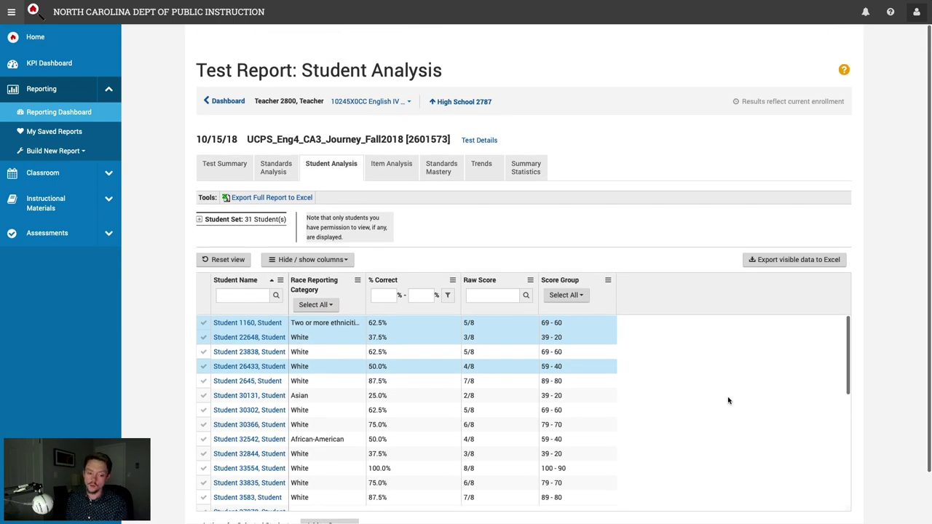
left_click(390, 167)
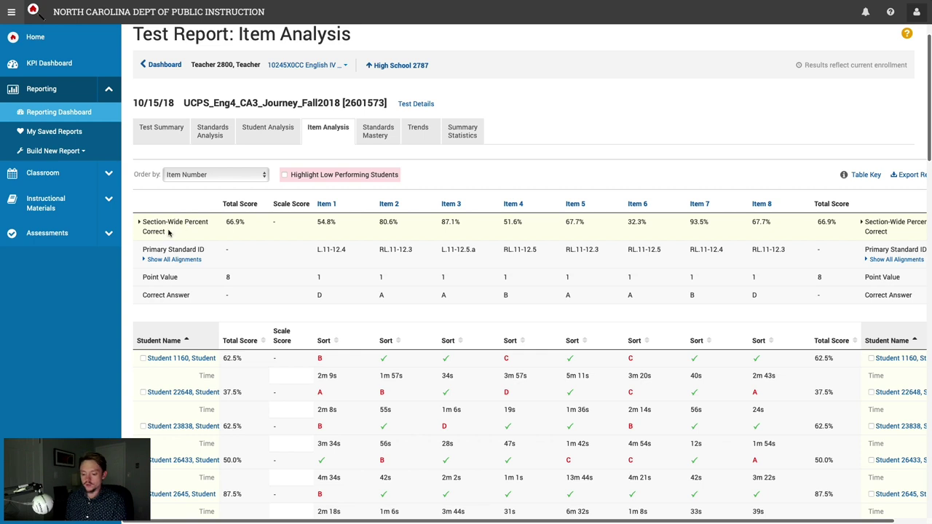
left_click_drag(246, 223, 229, 226)
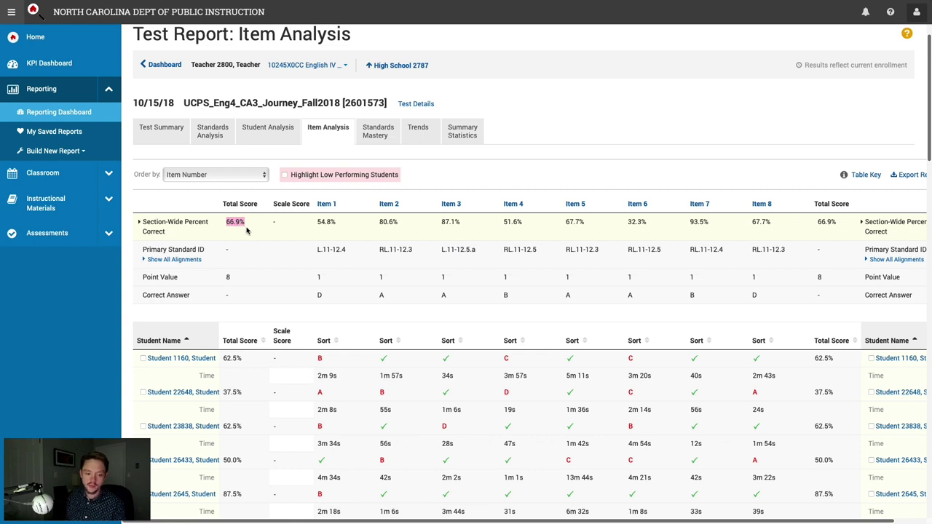
left_click(245, 230)
left_click_drag(340, 223, 315, 222)
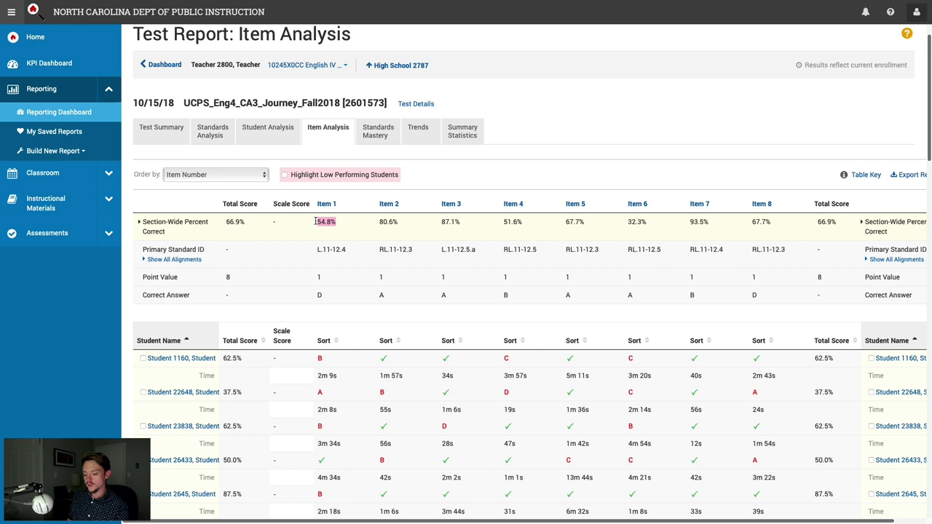
left_click_drag(401, 225, 379, 222)
left_click_drag(465, 223, 440, 222)
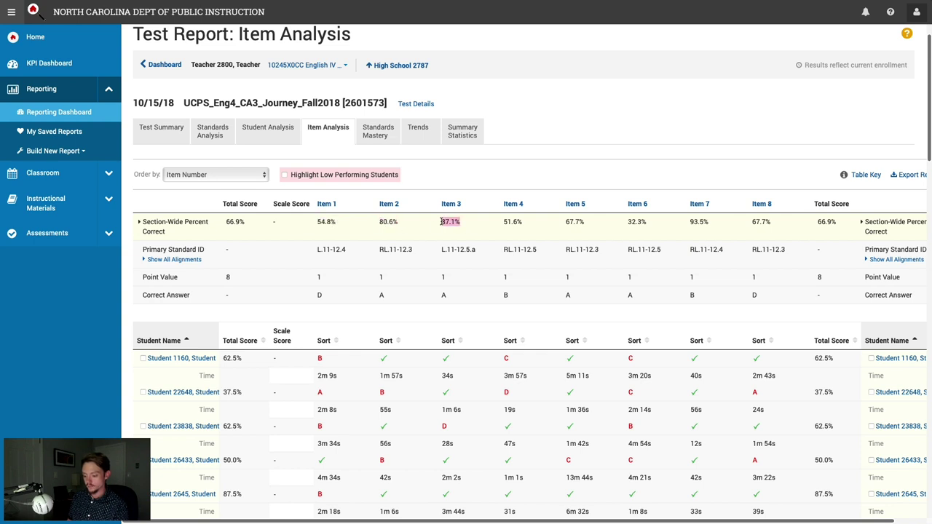
left_click_drag(351, 252, 316, 250)
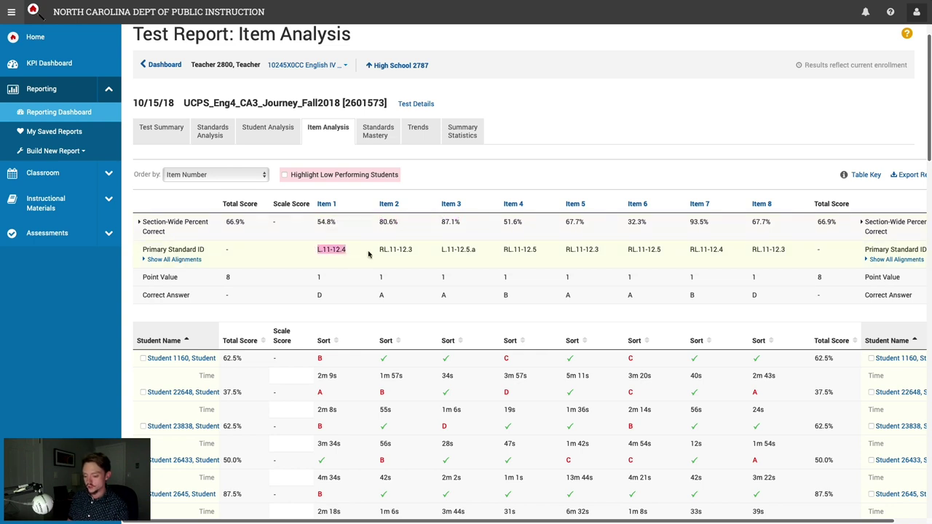
left_click_drag(411, 251, 379, 250)
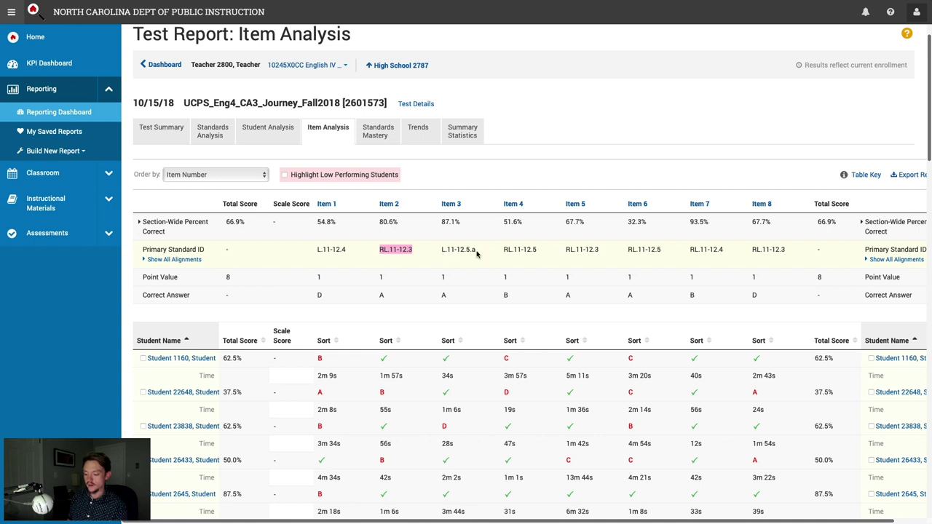
left_click_drag(476, 252, 448, 251)
left_click_drag(325, 277, 391, 295)
left_click(396, 313)
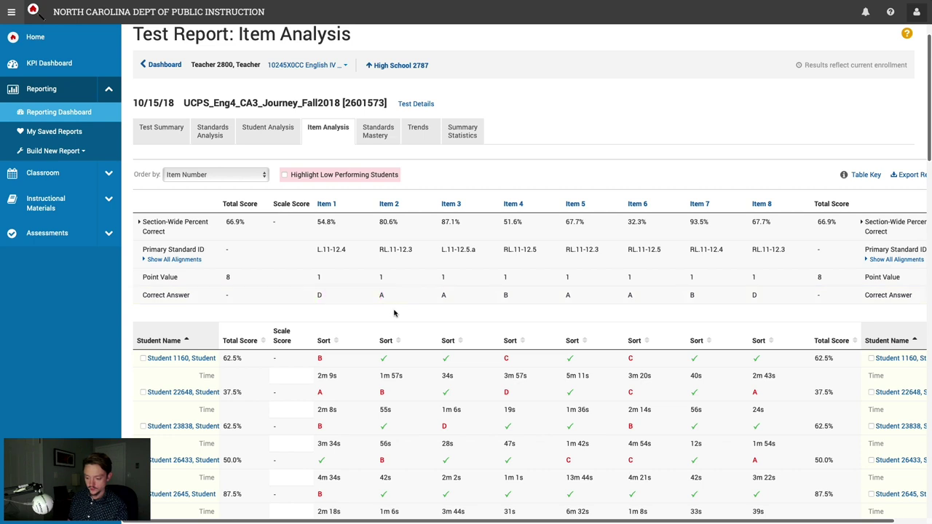
Step: Briefly show all item alignments, then add school-wide (58.4%) and district-wide (49.1%) percent correct rows
left_click(152, 261)
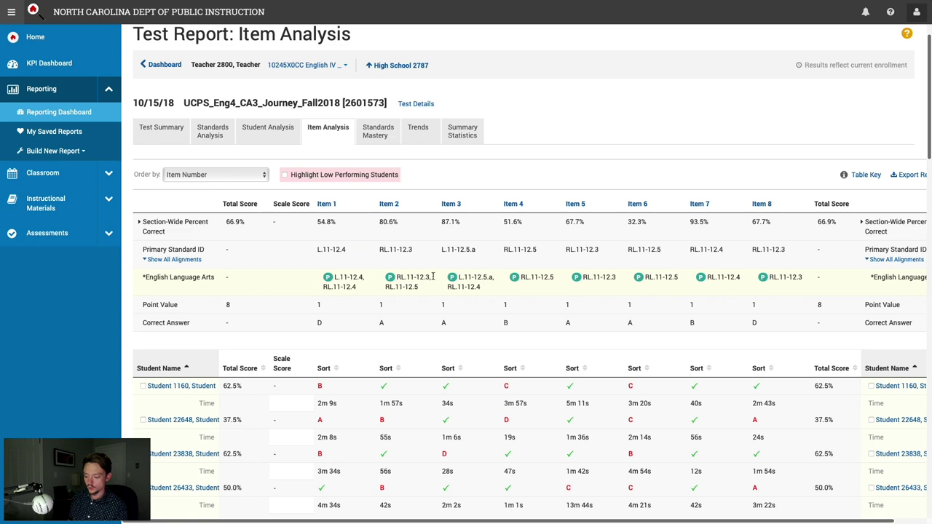
left_click_drag(479, 287, 472, 277)
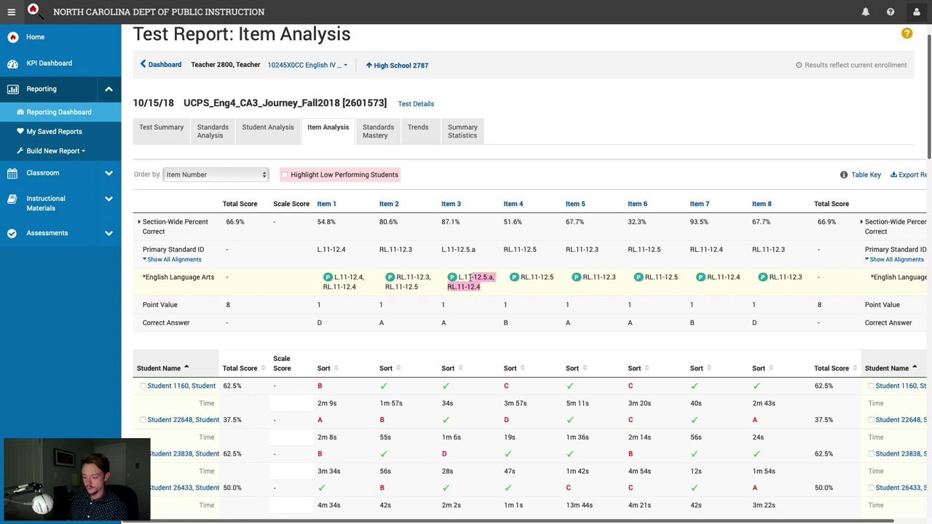
left_click(340, 277)
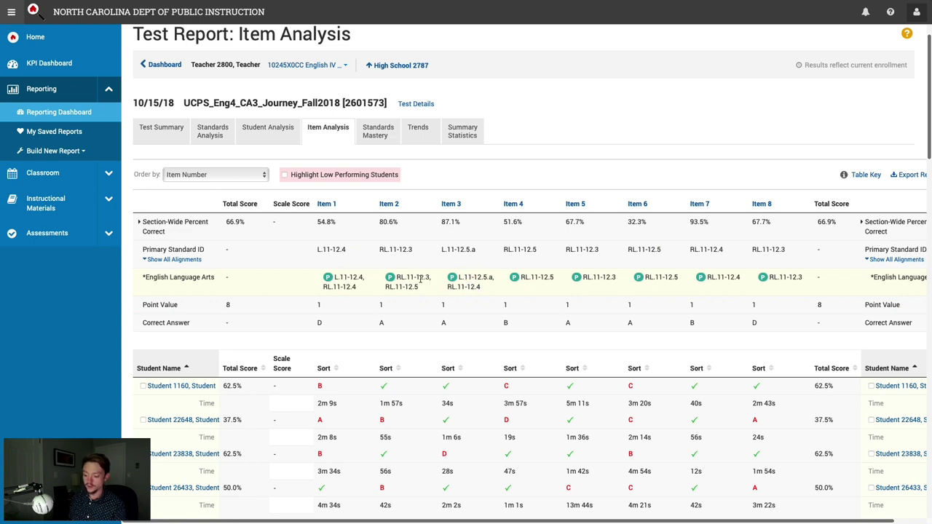
left_click(162, 261)
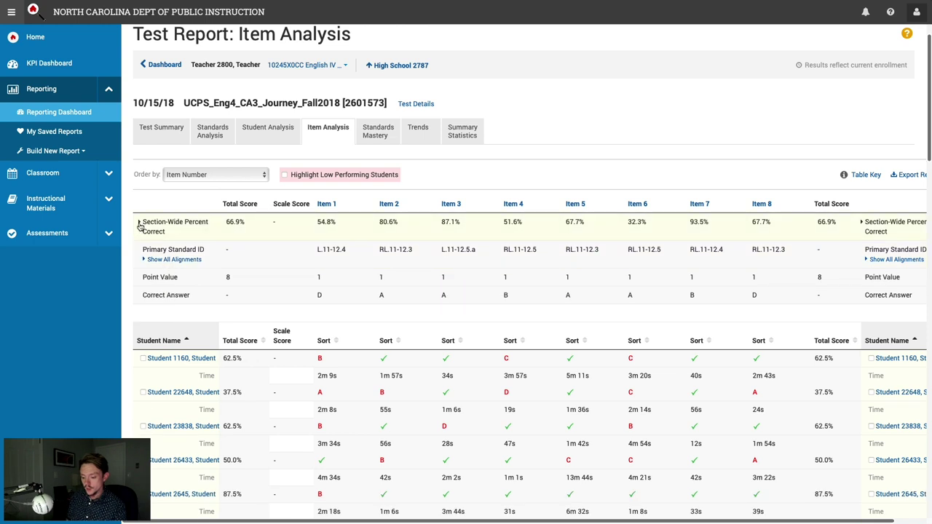
left_click(139, 225)
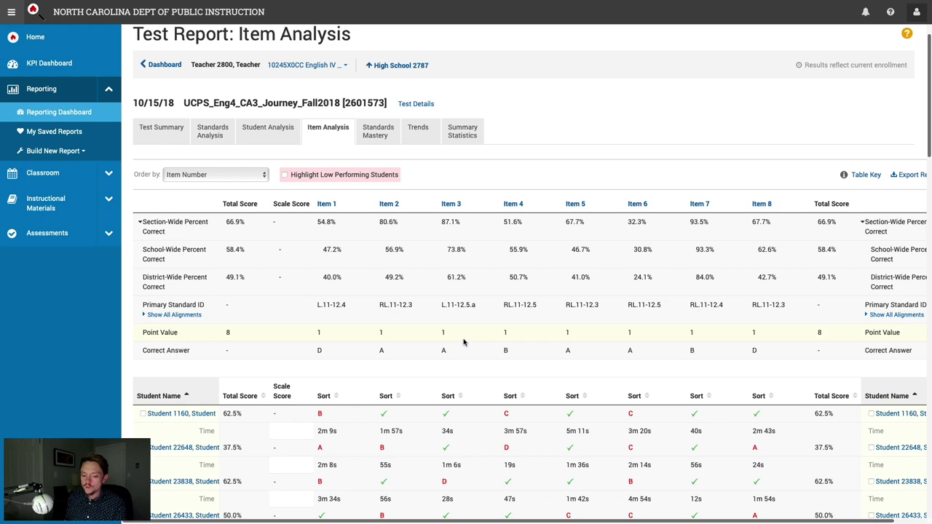
scroll(497, 340, "down", 2)
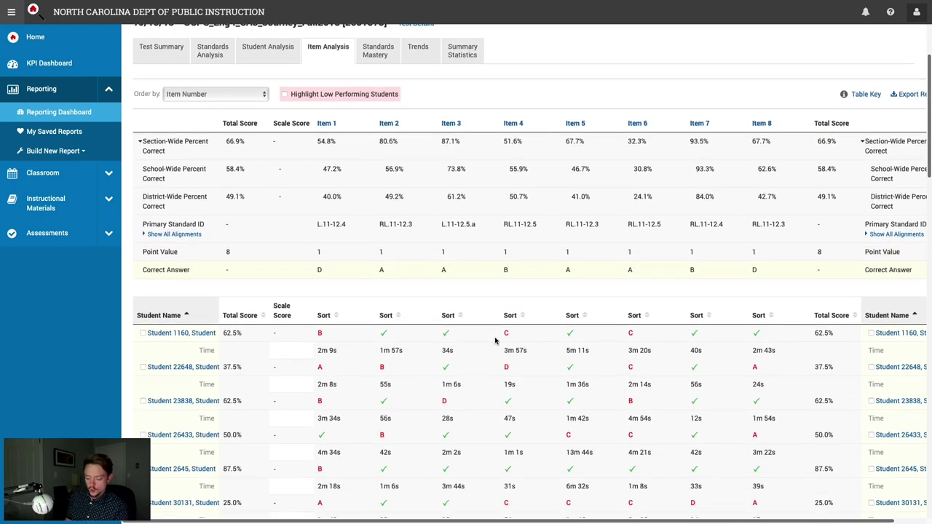
scroll(496, 341, "down", 5)
scroll(495, 340, "down", 1)
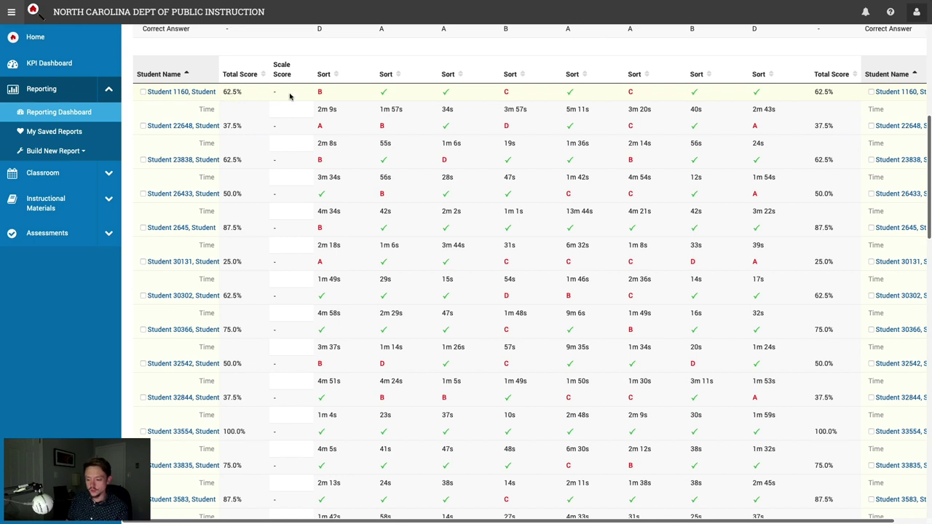
scroll(320, 99, "up", 1)
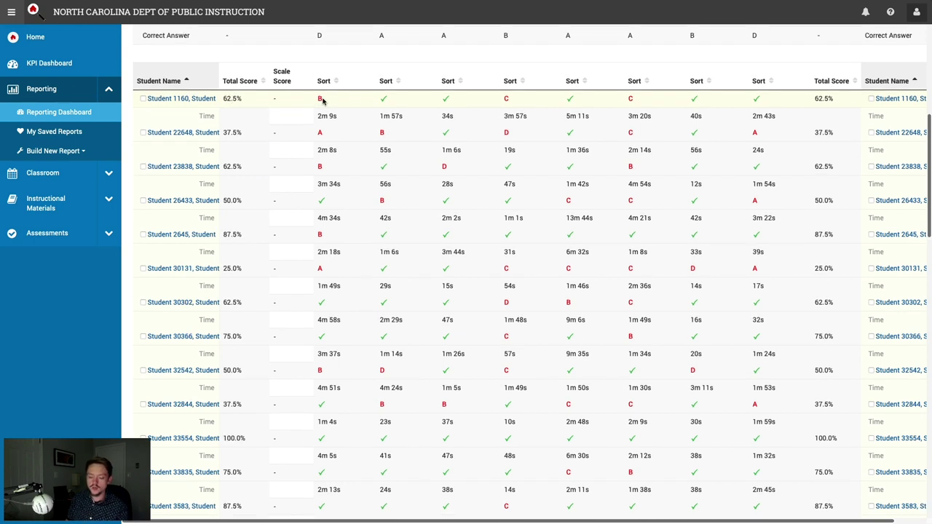
left_click_drag(323, 102, 314, 99)
left_click(318, 101)
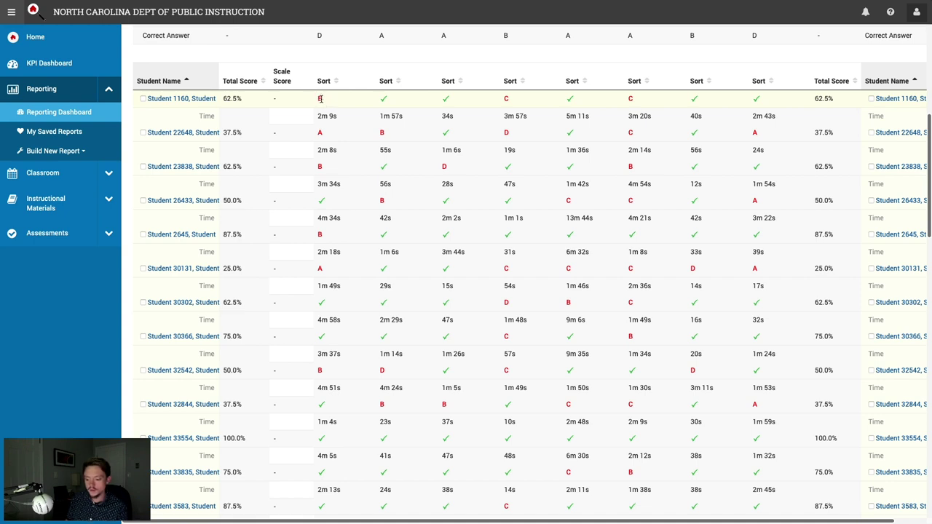
left_click_drag(320, 99, 312, 98)
left_click(320, 100)
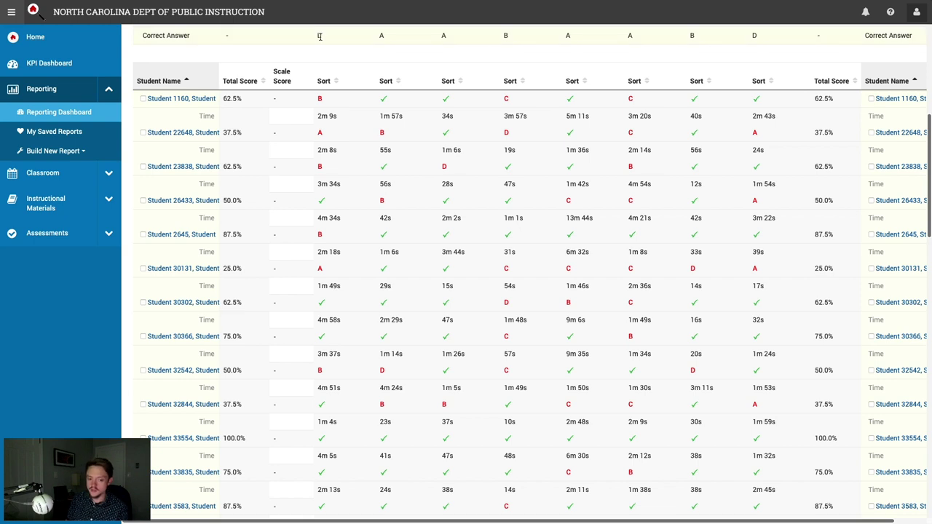
mouse_move(338, 119)
left_mouse_down()
mouse_move(311, 117)
mouse_move(321, 117)
left_mouse_up()
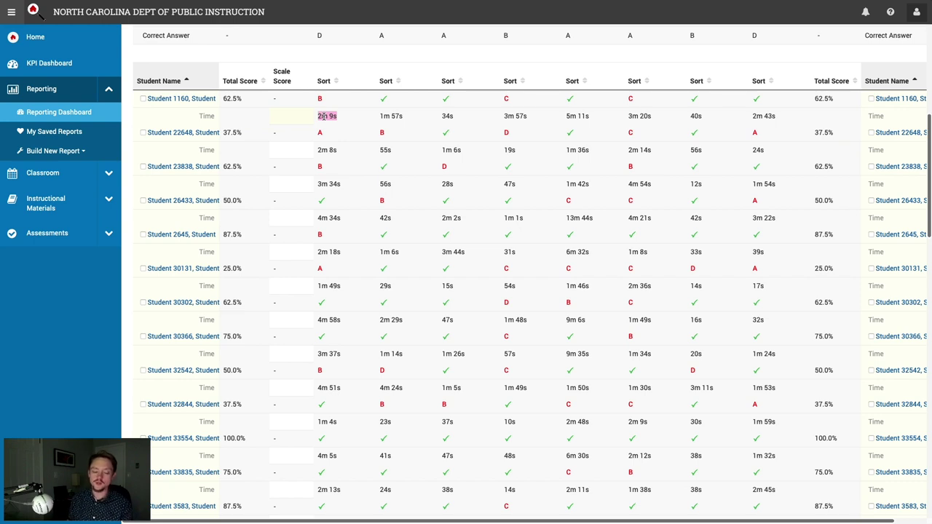
left_click_drag(324, 117, 354, 117)
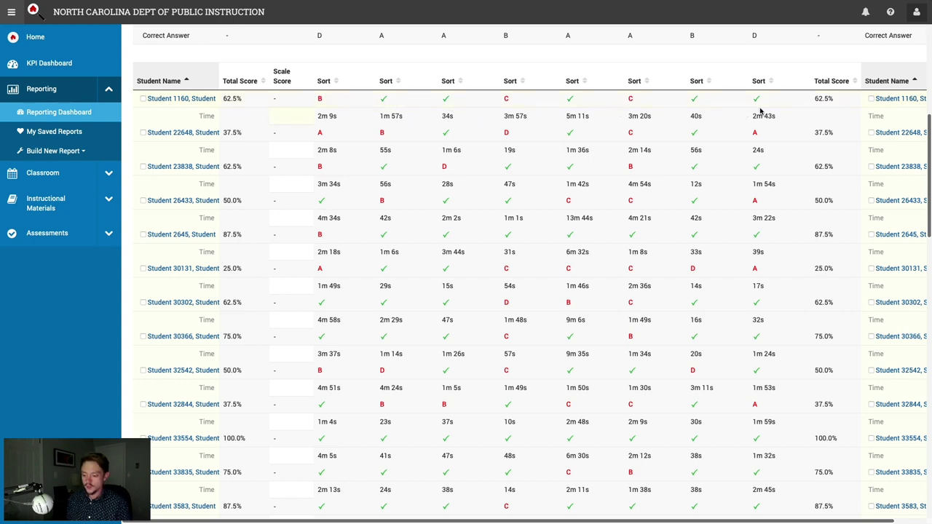
scroll(682, 106, "right", 1)
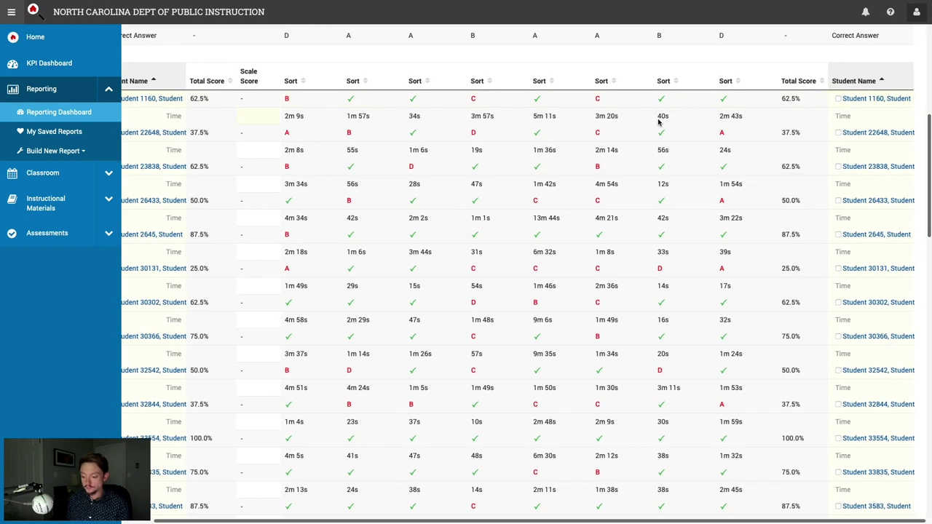
scroll(518, 124, "up", 3)
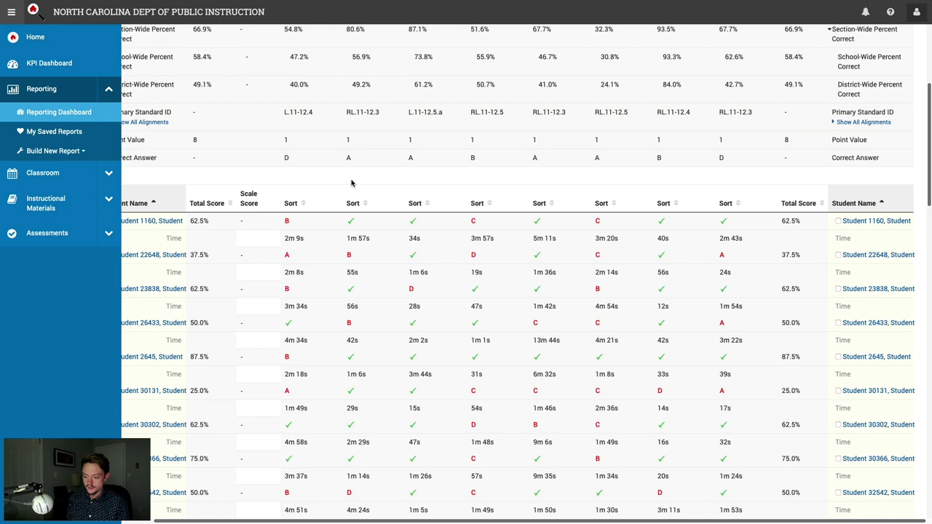
scroll(351, 183, "up", 1)
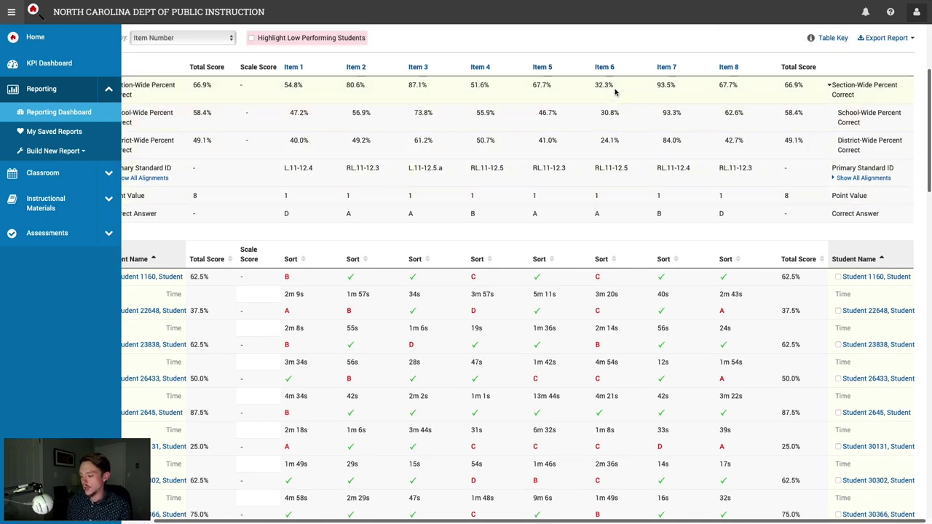
mouse_move(615, 85)
left_mouse_down()
mouse_move(539, 85)
mouse_move(597, 86)
left_mouse_up()
left_click_drag(606, 88, 606, 100)
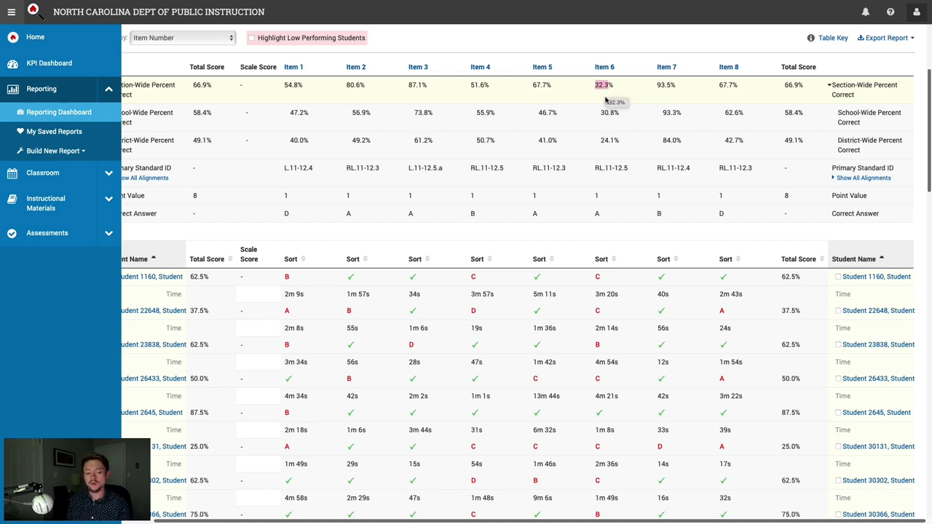
left_click_drag(606, 100, 605, 97)
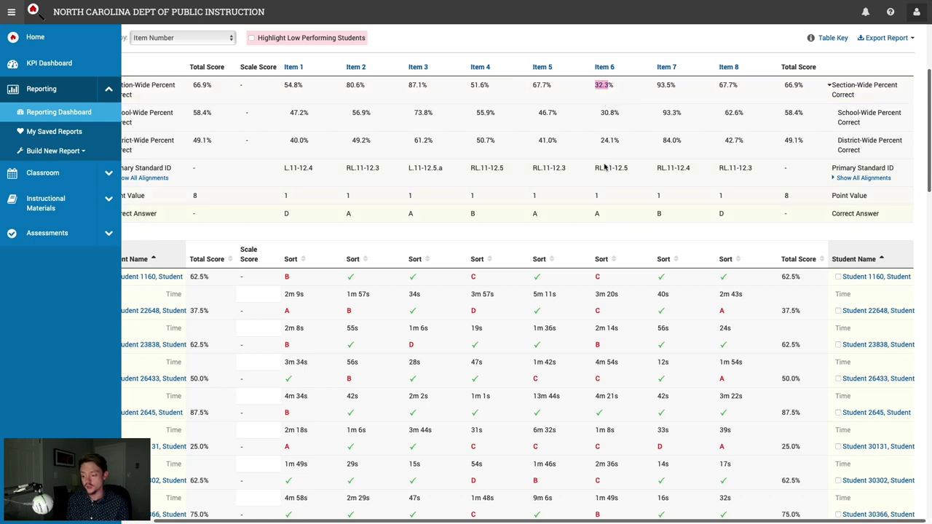
left_click_drag(614, 113, 596, 140)
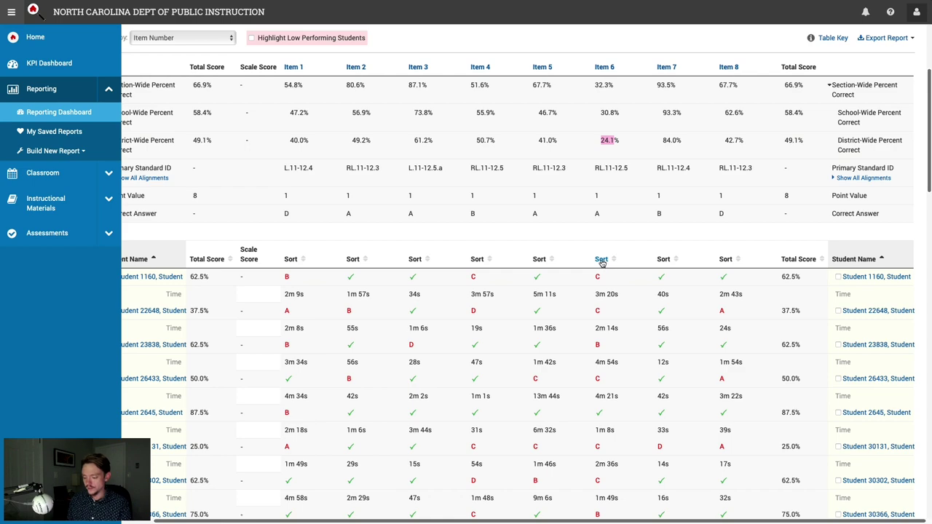
scroll(602, 263, "down", 1)
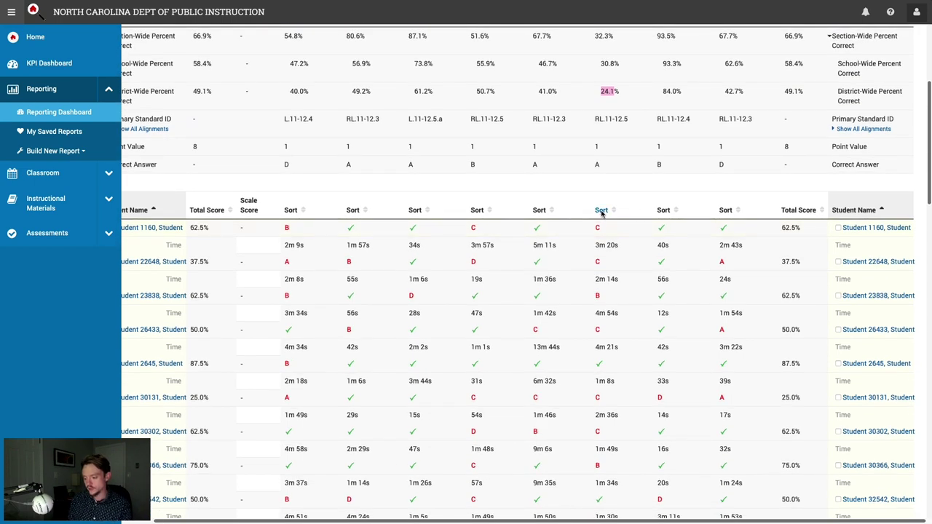
left_click(602, 210)
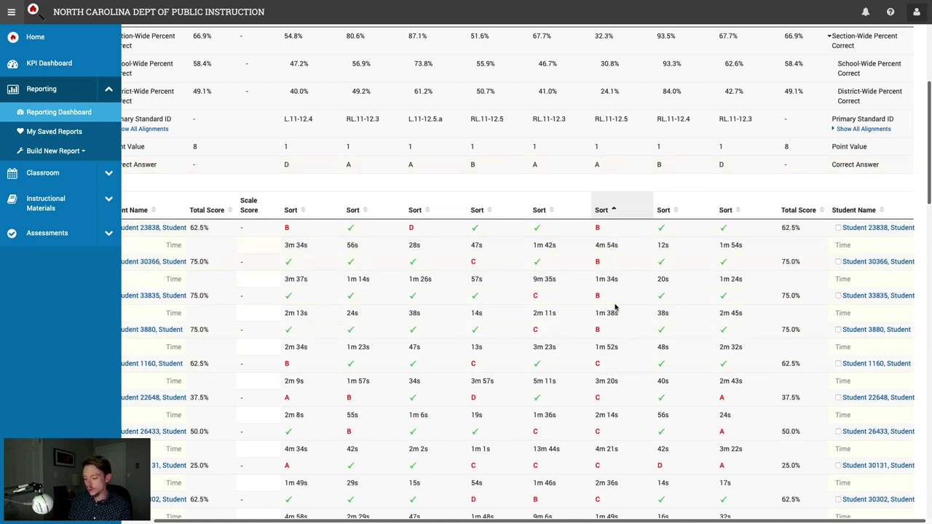
scroll(624, 366, "down", 1)
scroll(624, 366, "down", 5)
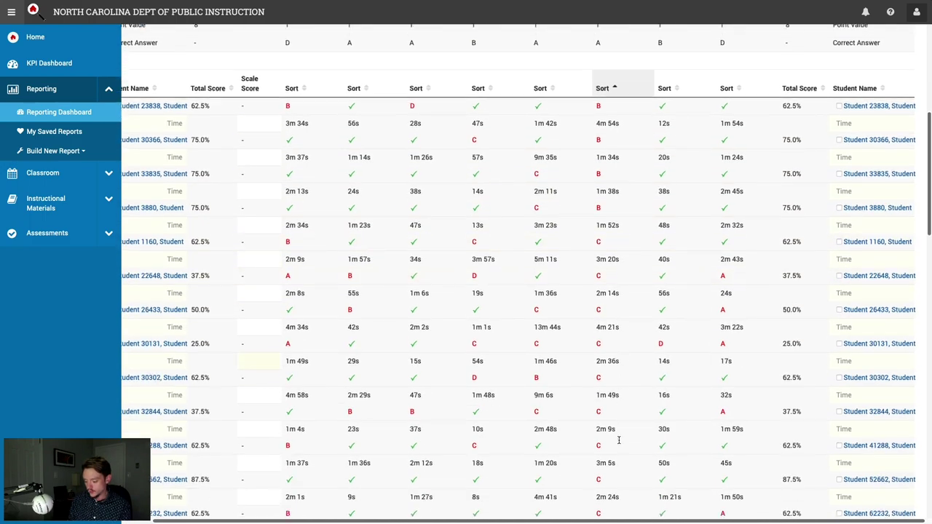
scroll(618, 441, "down", 4)
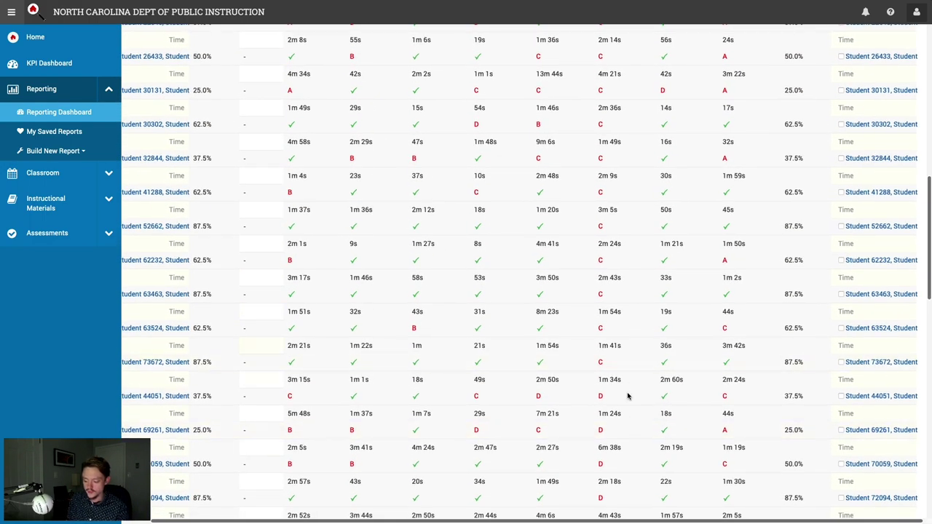
scroll(609, 385, "down", 5)
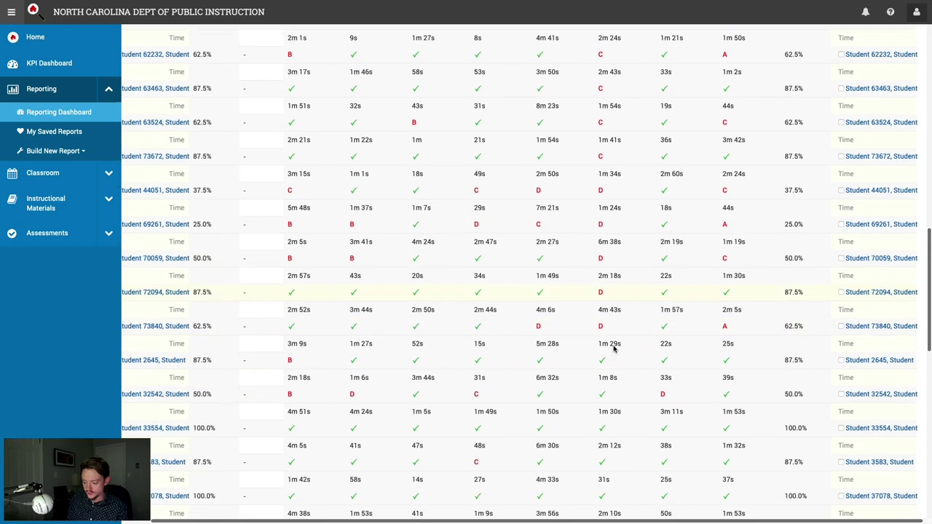
scroll(633, 260, "down", 1)
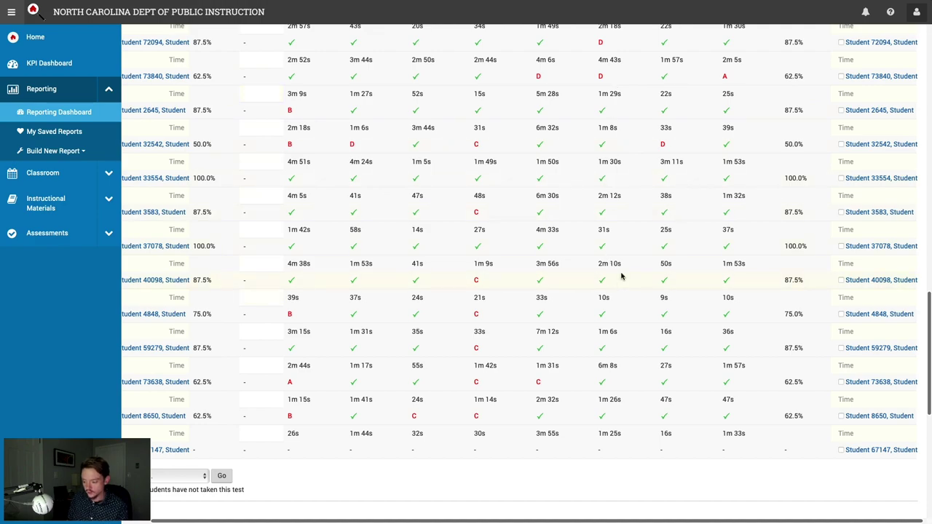
scroll(601, 212, "up", 2)
scroll(601, 212, "up", 10)
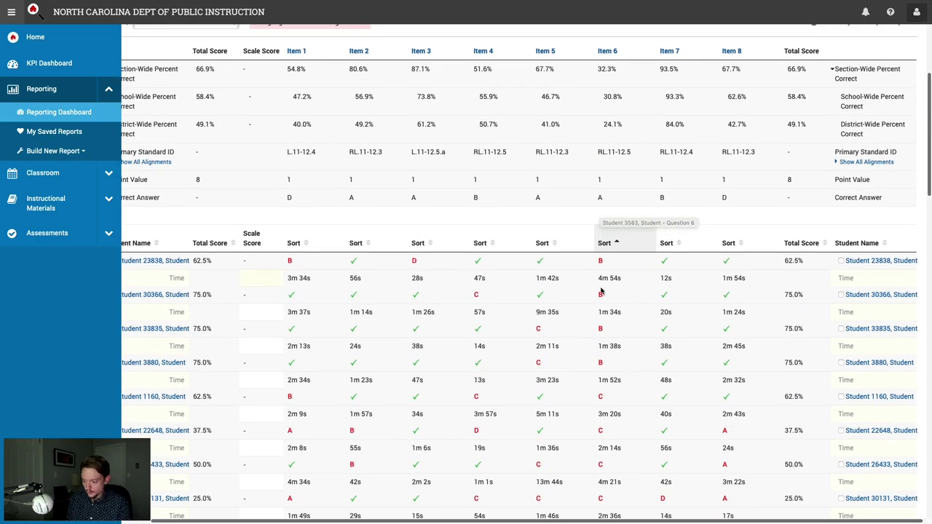
scroll(602, 381, "down", 1)
scroll(602, 381, "down", 4)
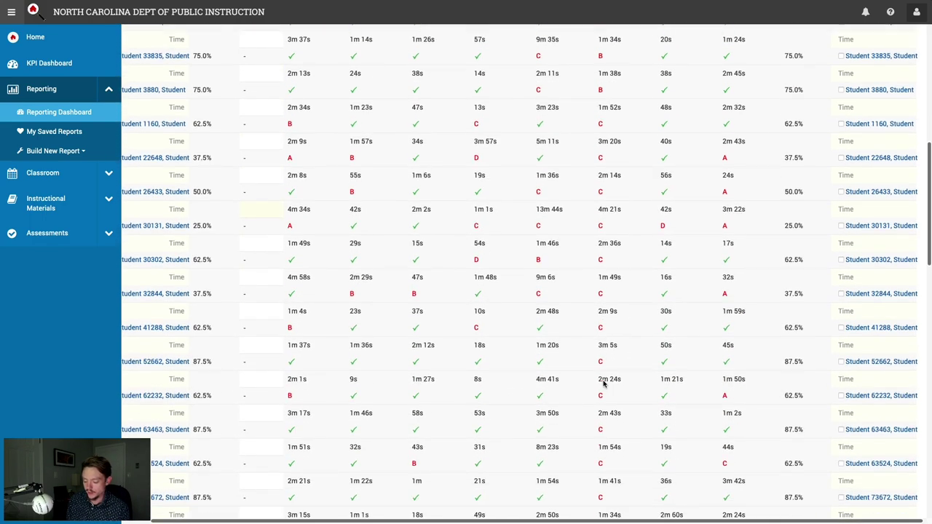
scroll(602, 384, "up", 6)
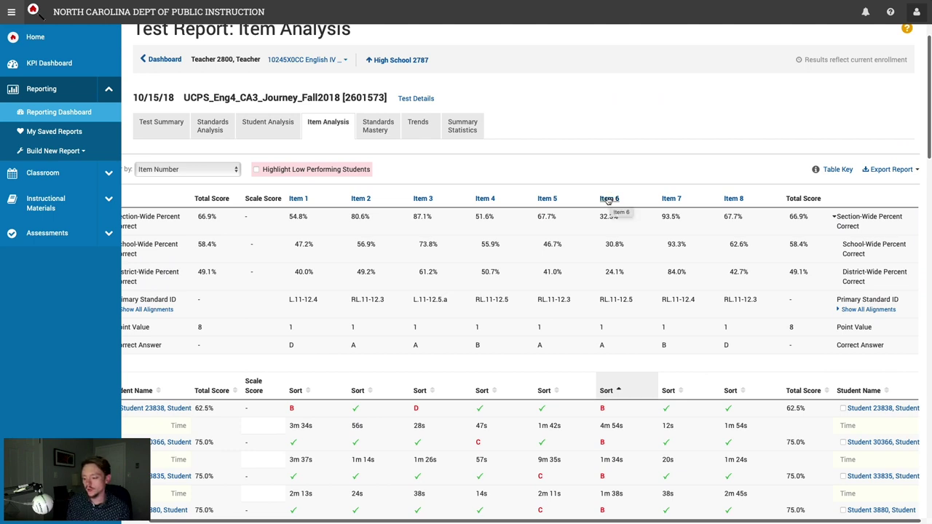
Step: Open the Item Detail page for Item 6 of the Journey test
left_click(608, 198)
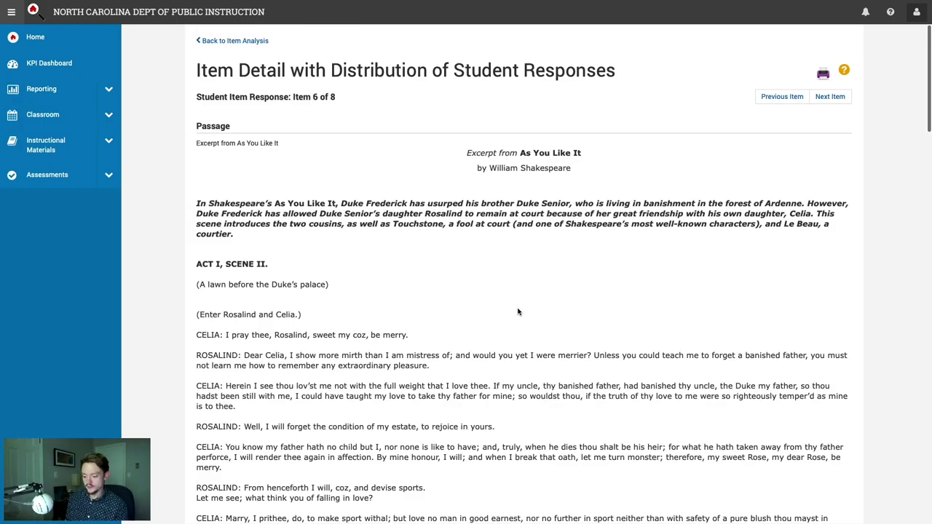
scroll(573, 343, "down", 15)
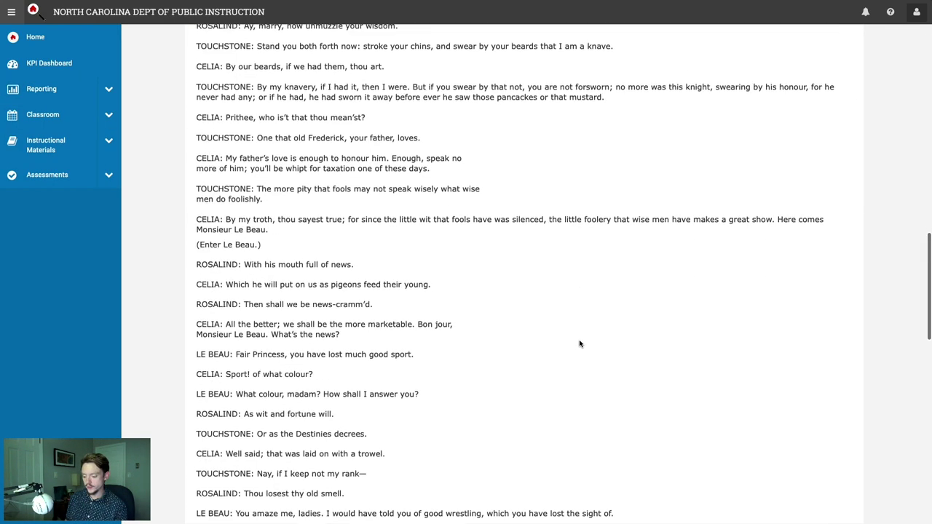
scroll(580, 344, "down", 10)
scroll(580, 344, "up", 1)
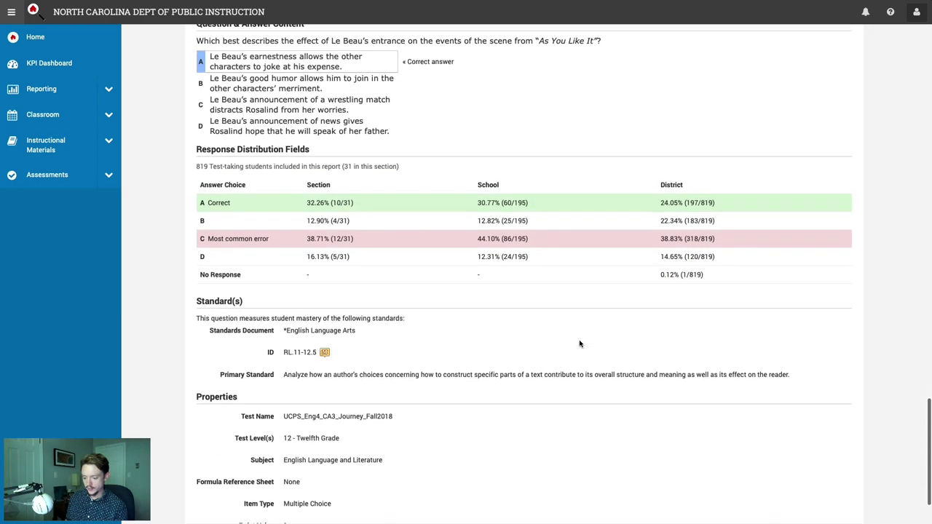
scroll(580, 344, "up", 2)
Step: Point out the question, choice A, and choice C as the most common error (38.71%)
left_click_drag(208, 187, 487, 192)
left_click(503, 218)
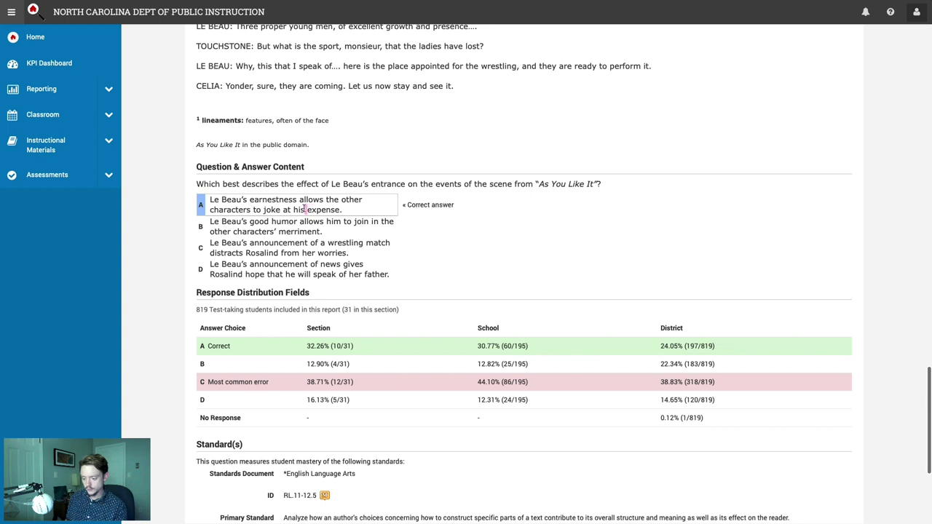
left_click_drag(305, 210, 271, 198)
left_click(361, 284)
left_click_drag(209, 382, 305, 382)
left_click(231, 382)
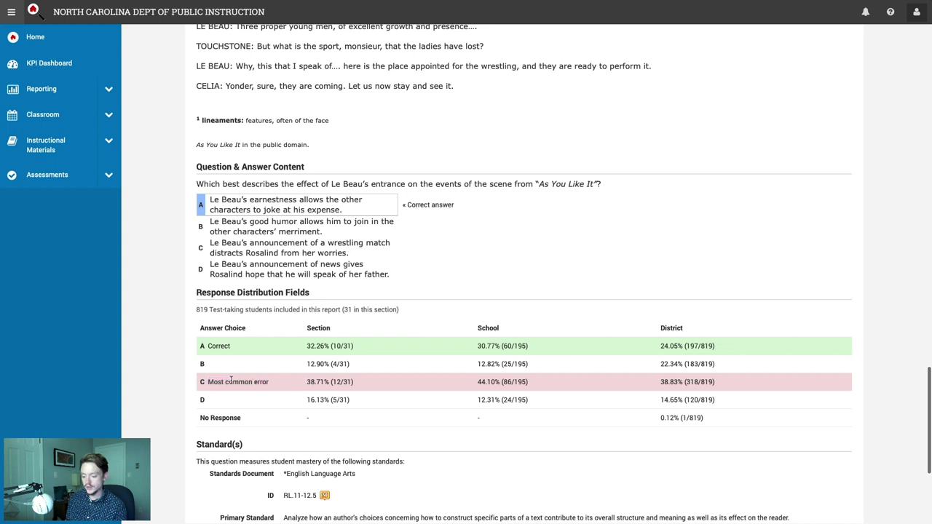
double_click(309, 253)
left_click(368, 258)
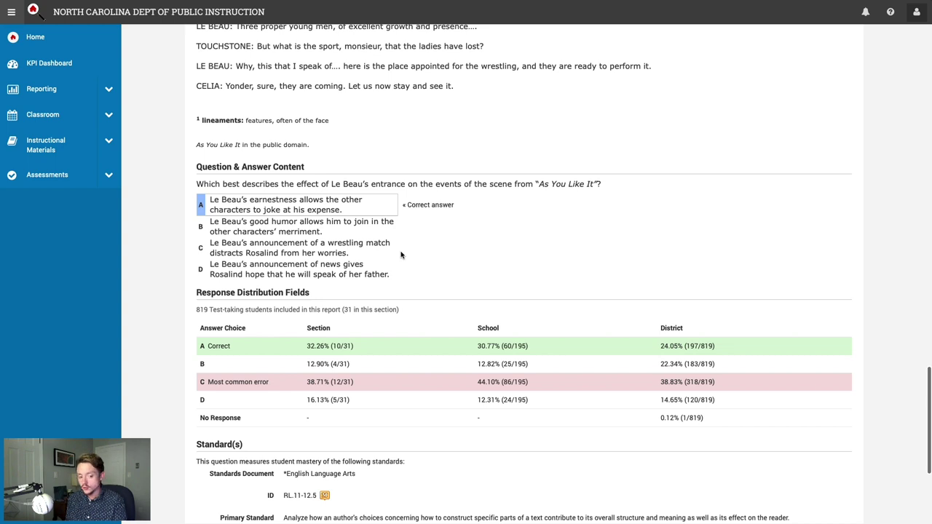
scroll(538, 288, "down", 1)
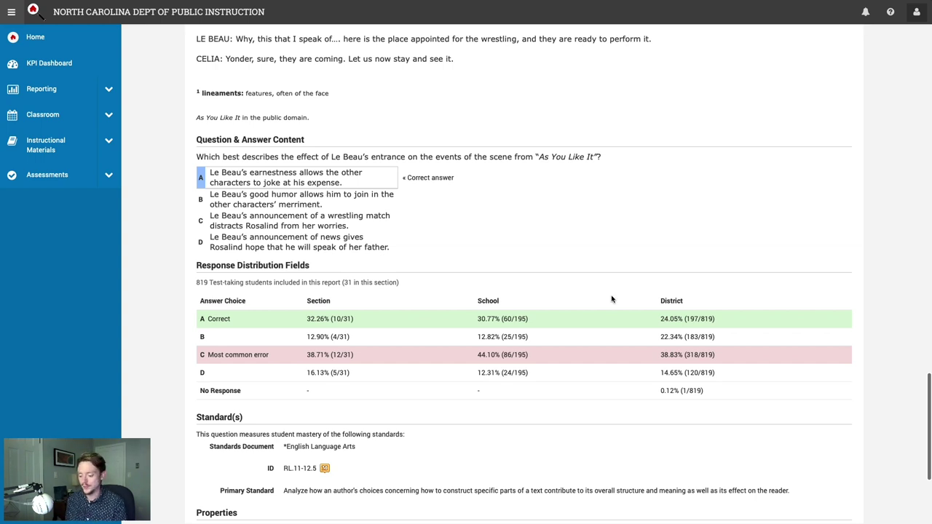
scroll(609, 284, "down", 1)
scroll(608, 284, "down", 3)
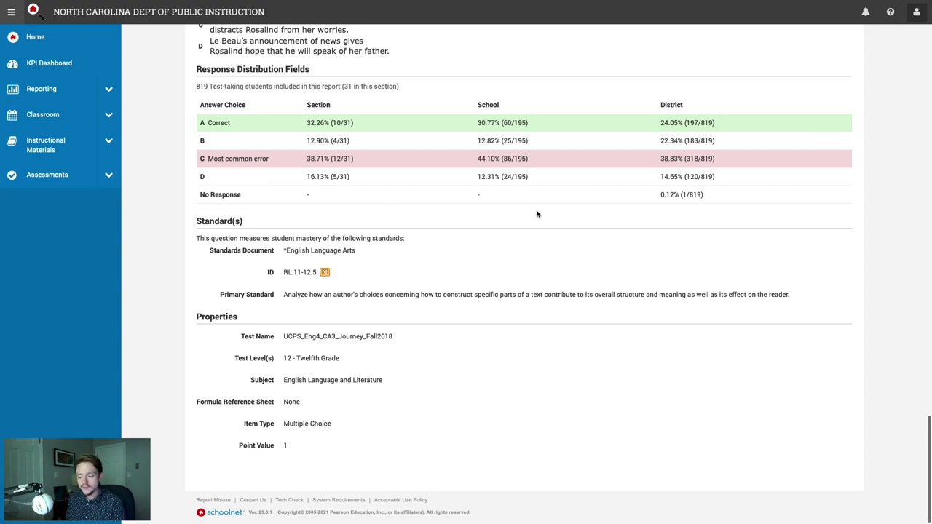
scroll(478, 236, "up", 5)
scroll(478, 239, "up", 15)
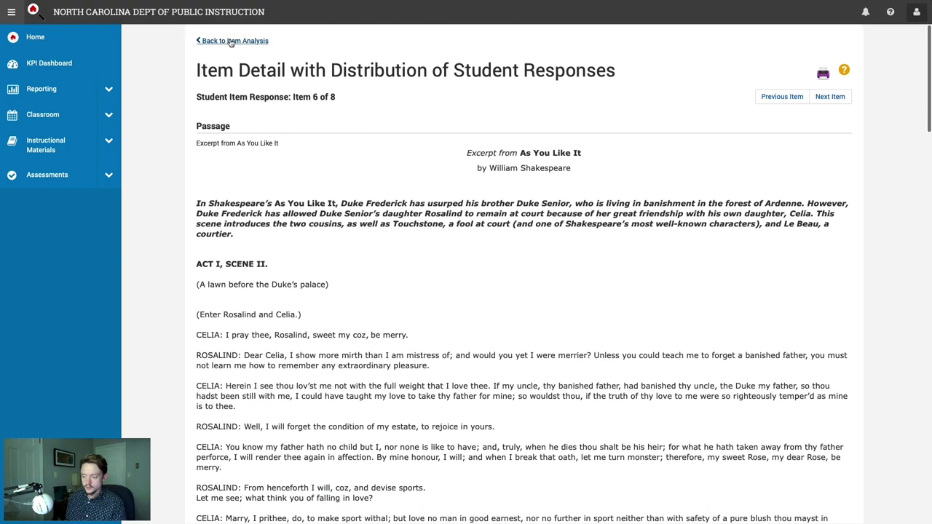
Step: Return to the Item Analysis report and view the Export Report options without exporting
left_click(230, 41)
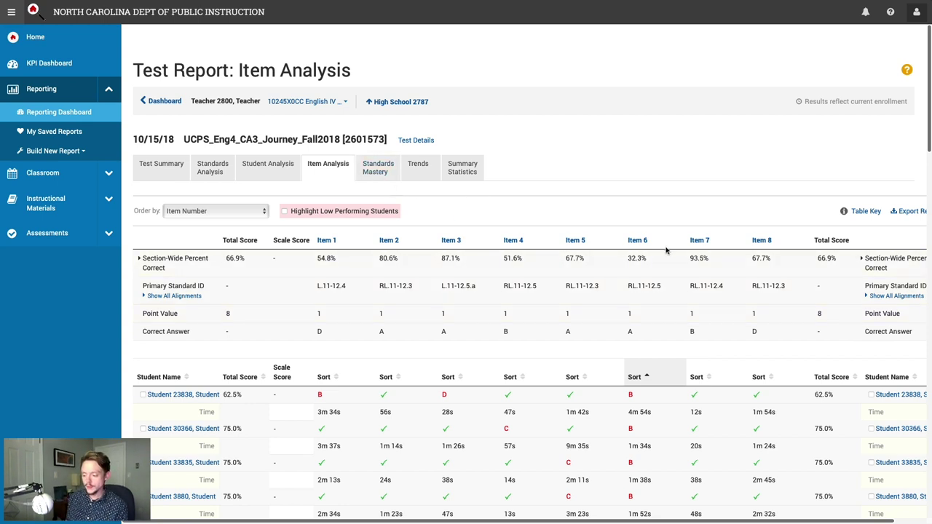
scroll(873, 215, "right", 1)
left_click(912, 213)
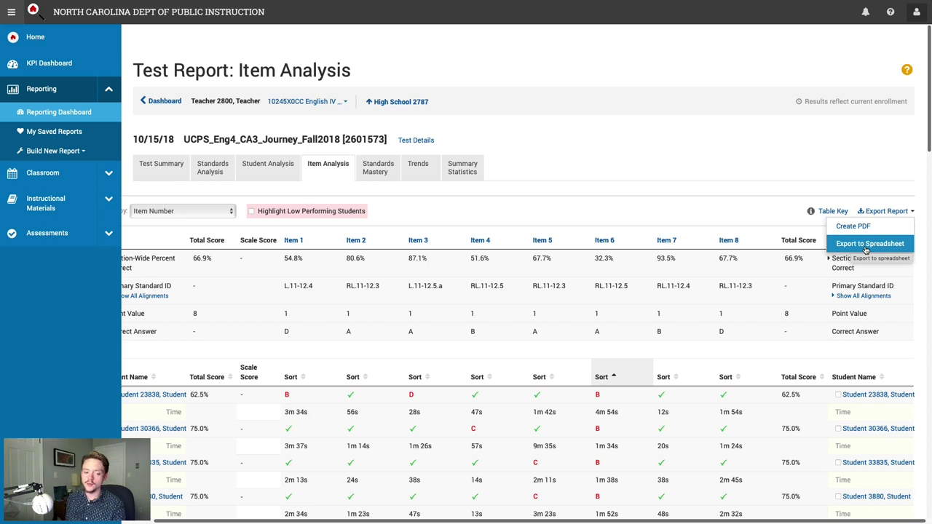
left_click(714, 208)
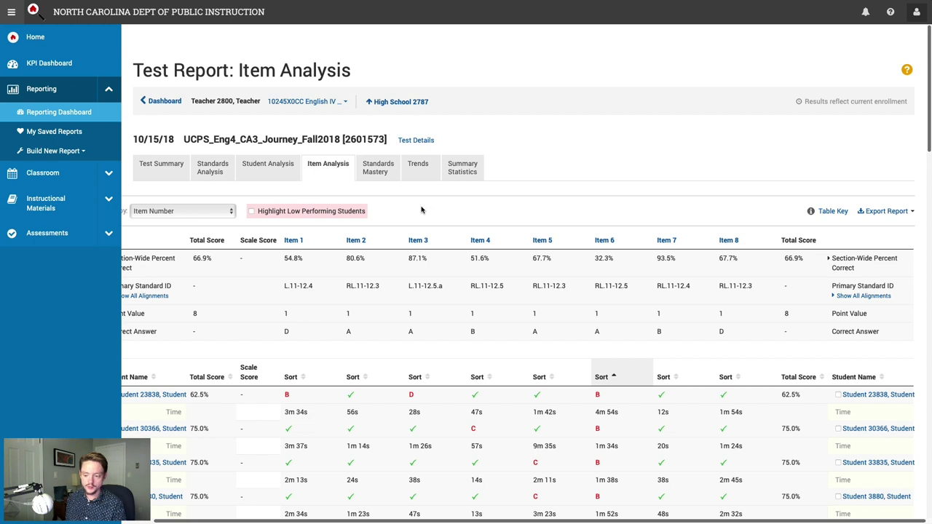
Step: Open the Standards Mastery view and point out its Times Assessed column
left_click(378, 169)
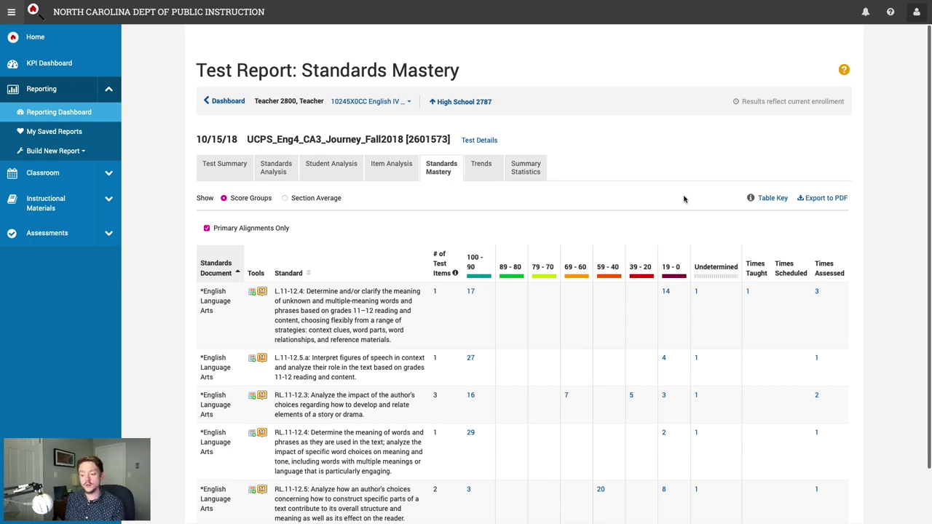
scroll(374, 265, "down", 2)
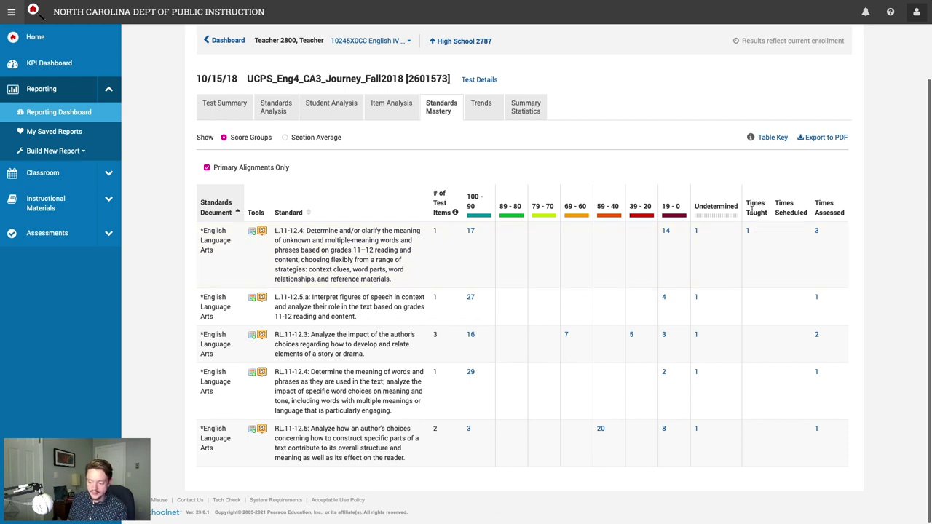
left_click_drag(815, 201, 833, 212)
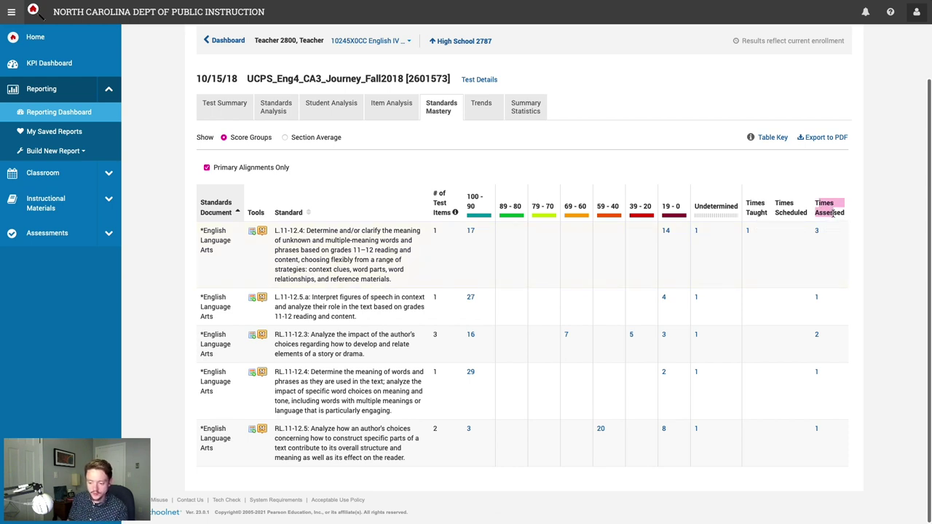
double_click(832, 212)
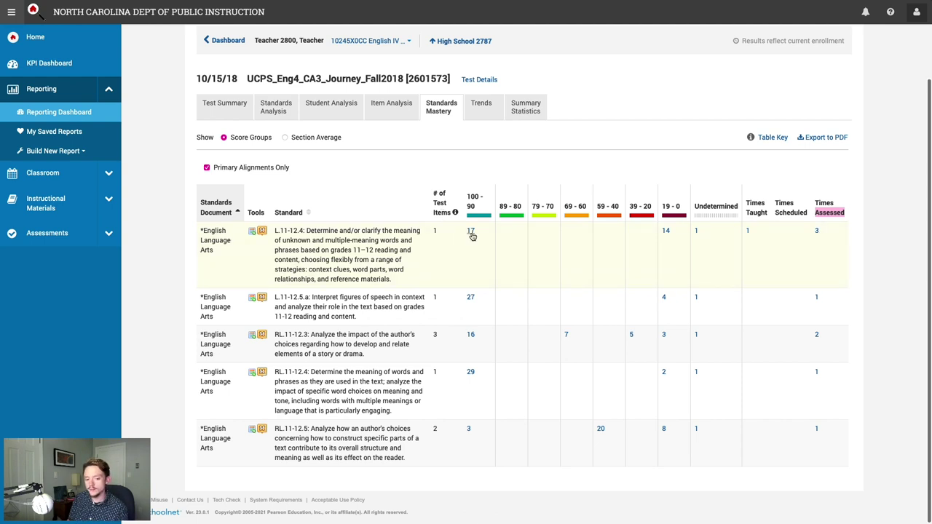
left_click(666, 232)
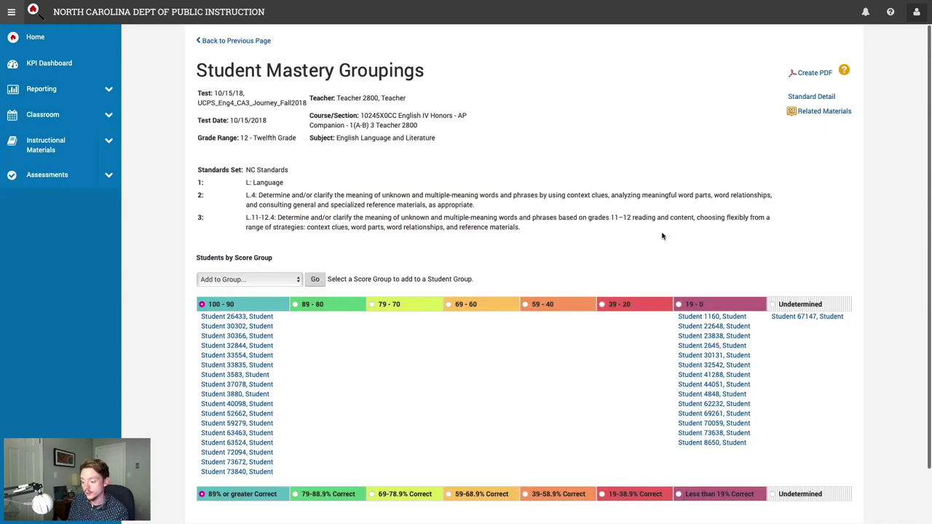
scroll(448, 387, "down", 1)
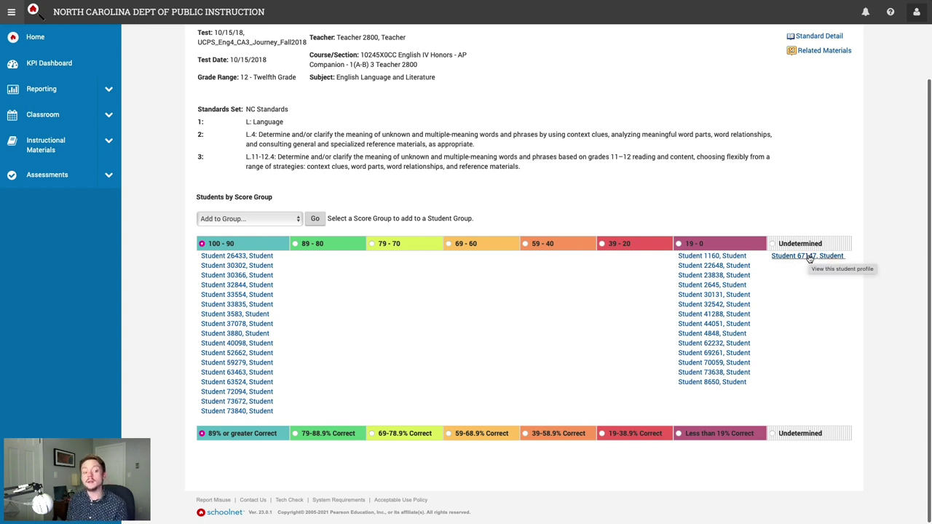
scroll(510, 179, "up", 2)
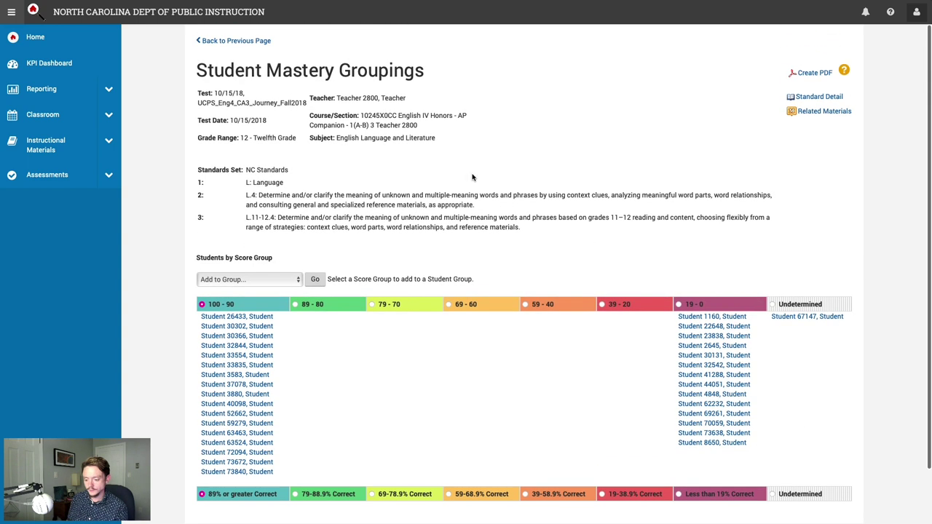
left_click(232, 40)
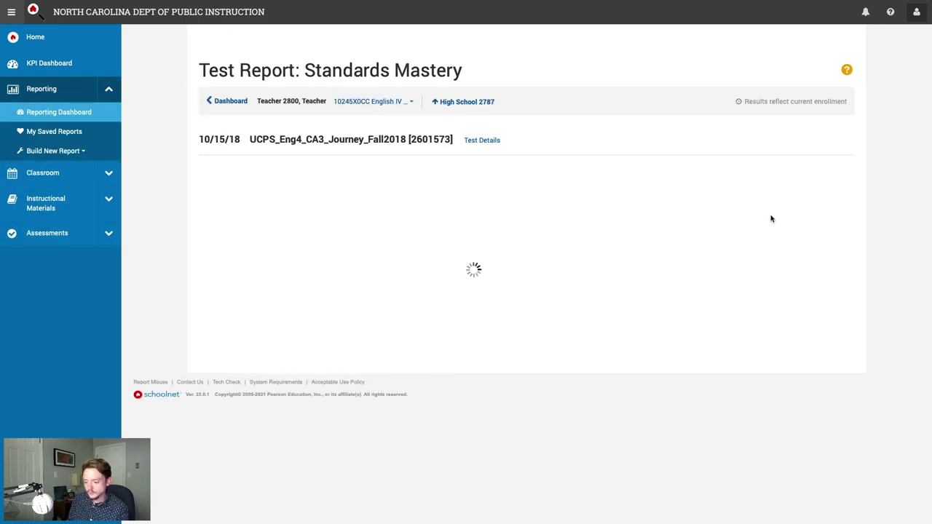
scroll(896, 274, "down", 2)
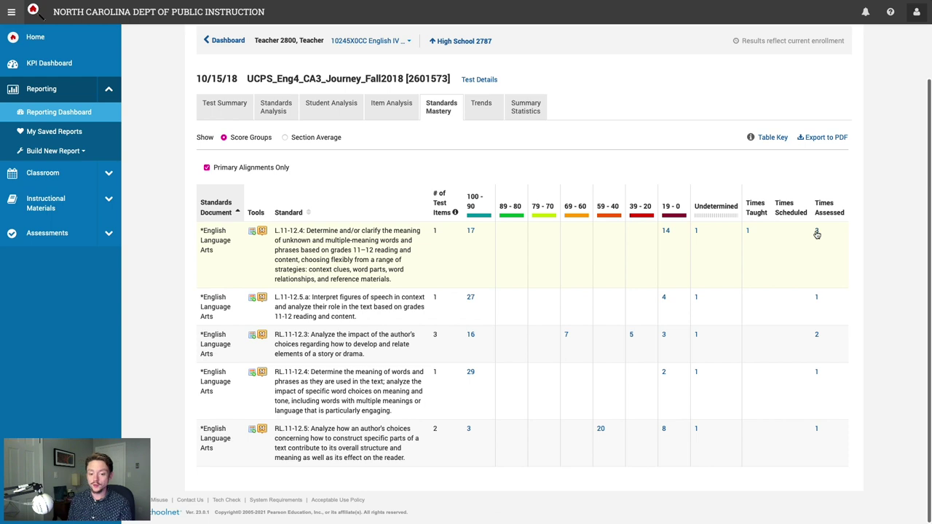
left_click(816, 232)
left_click_drag(503, 204, 576, 234)
left_click(543, 222)
left_click(410, 231)
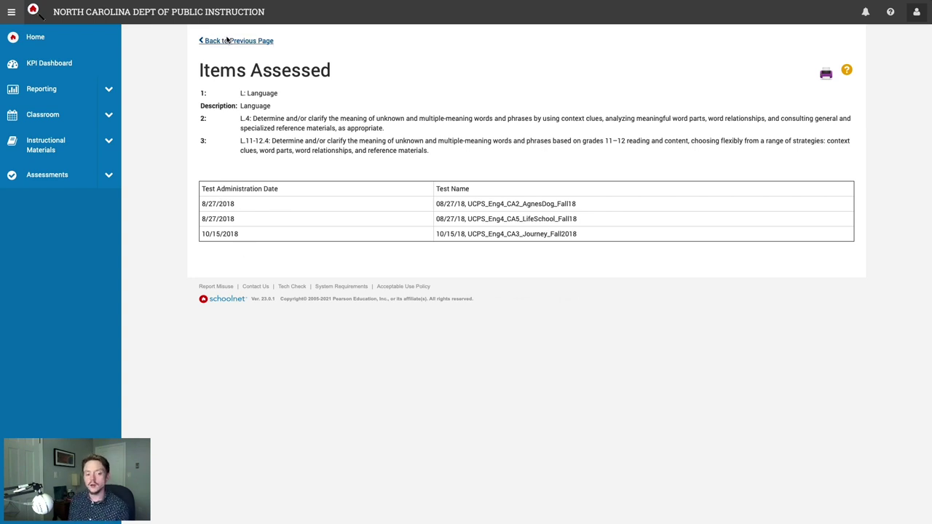
left_click(228, 40)
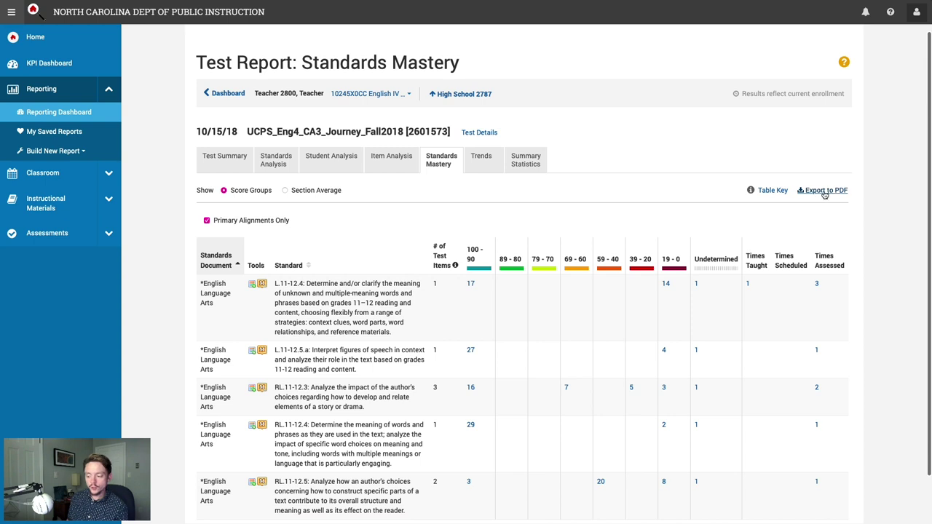
Step: View Section Average, return to Score Groups, then open the Journey test's Trends report
left_click(285, 192)
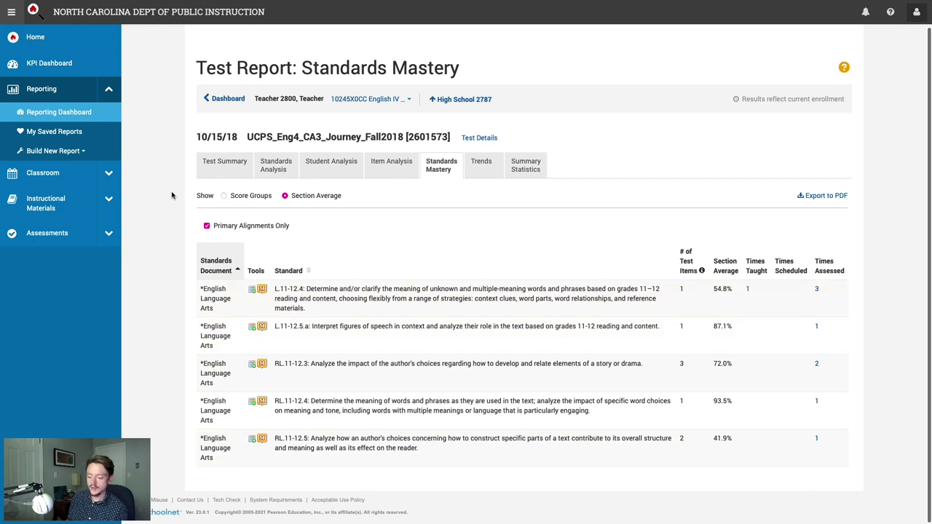
left_click(225, 196)
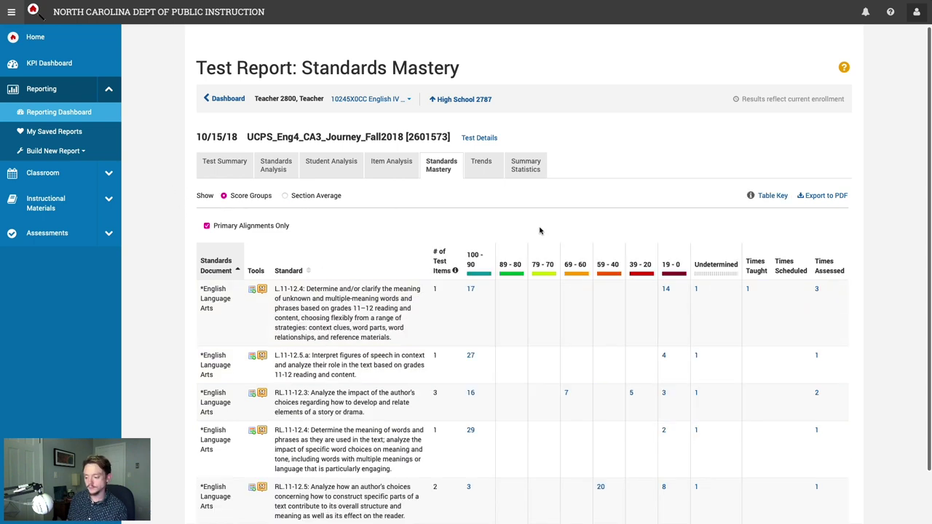
left_click(482, 166)
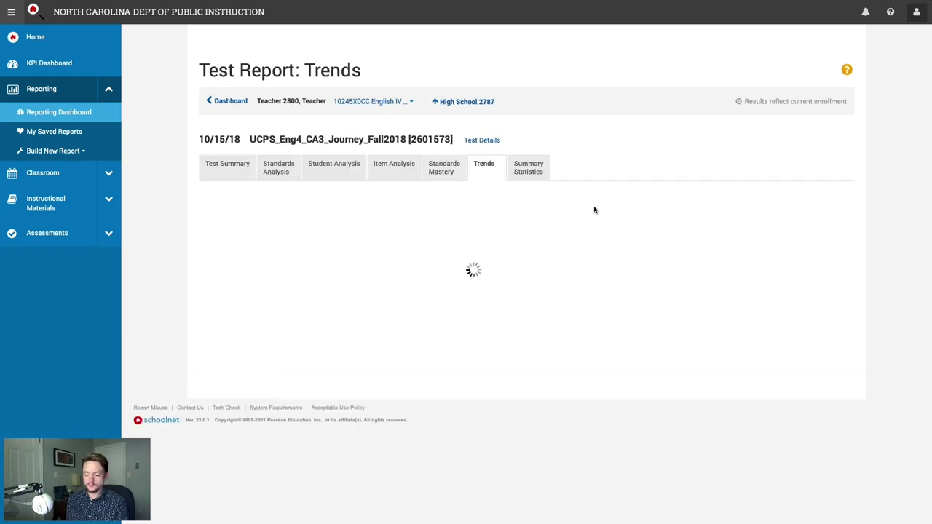
Step: Run Trends with Journey as Test Name 2 and LifeSchool_Fall18 as Test Name 3
scroll(670, 296, "down", 3)
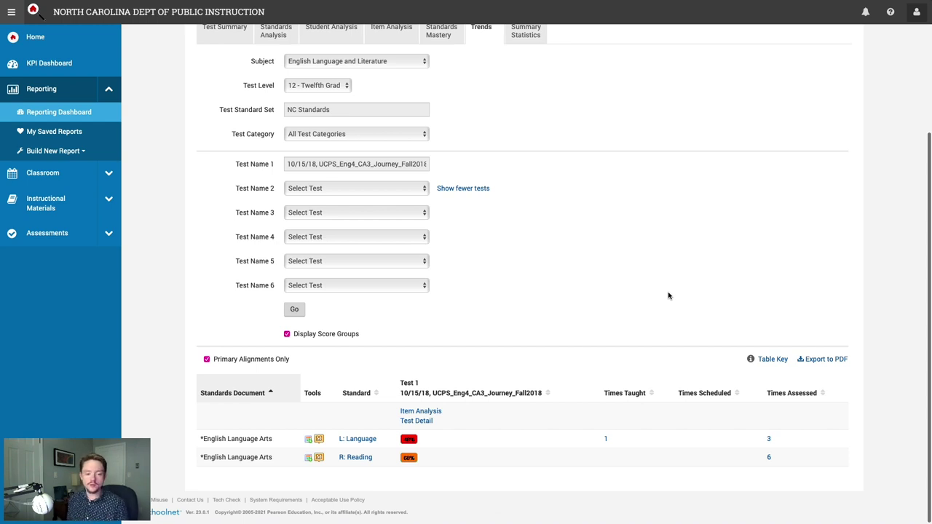
scroll(664, 255, "up", 1)
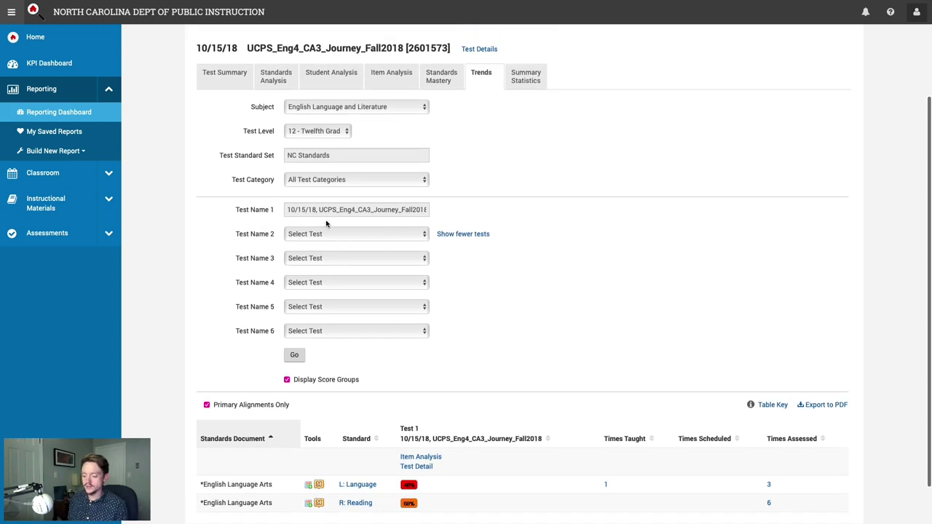
left_click(343, 235)
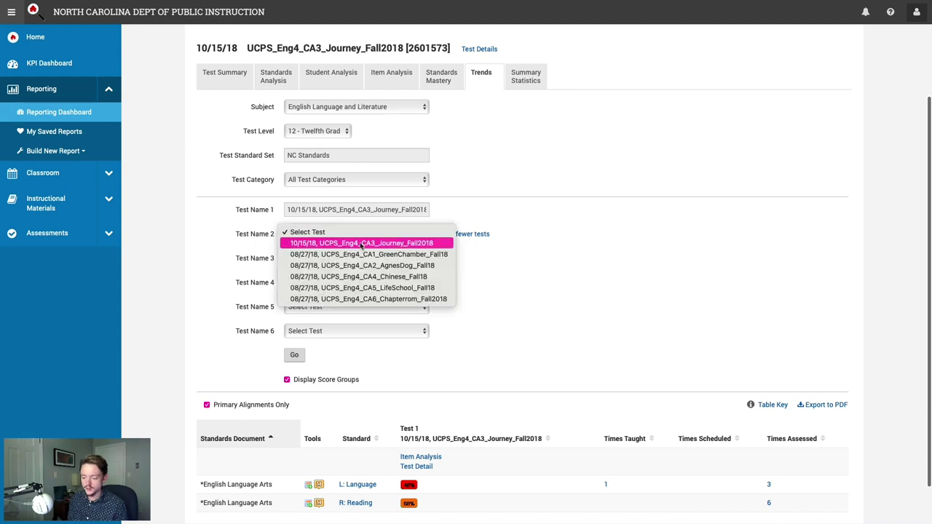
left_click(364, 244)
left_click(343, 258)
left_click(358, 314)
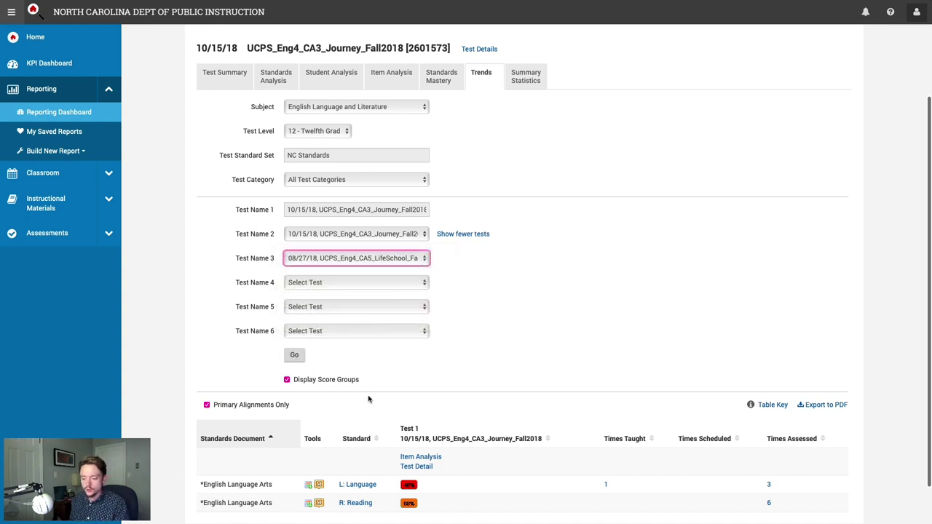
left_click(295, 355)
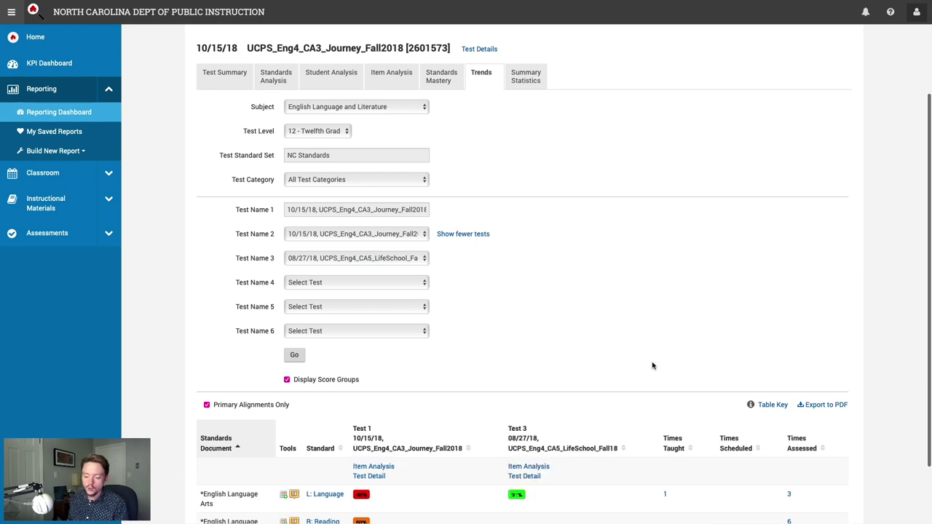
scroll(650, 360, "down", 1)
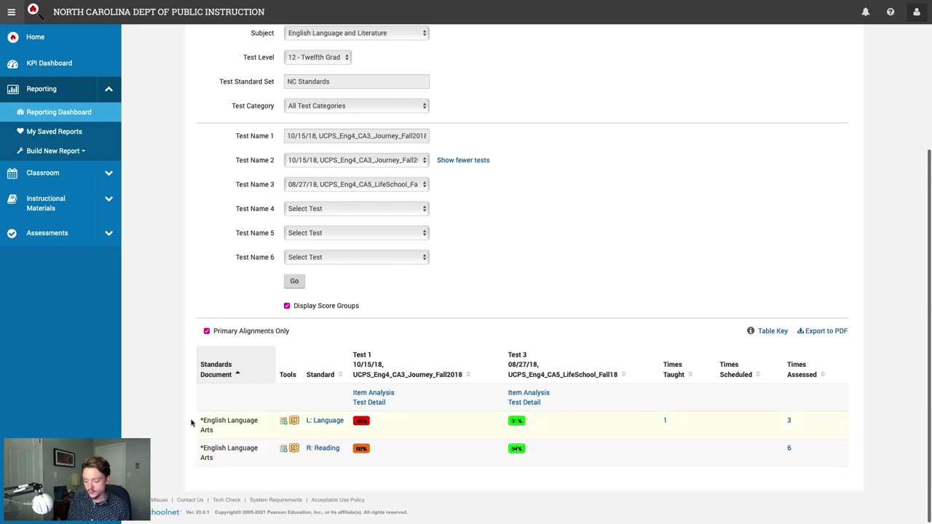
Step: Show the Journey test's Summary Statistics: 819 test-takers, mean 3.93, median 4.00, SD 1.72
left_click(528, 172)
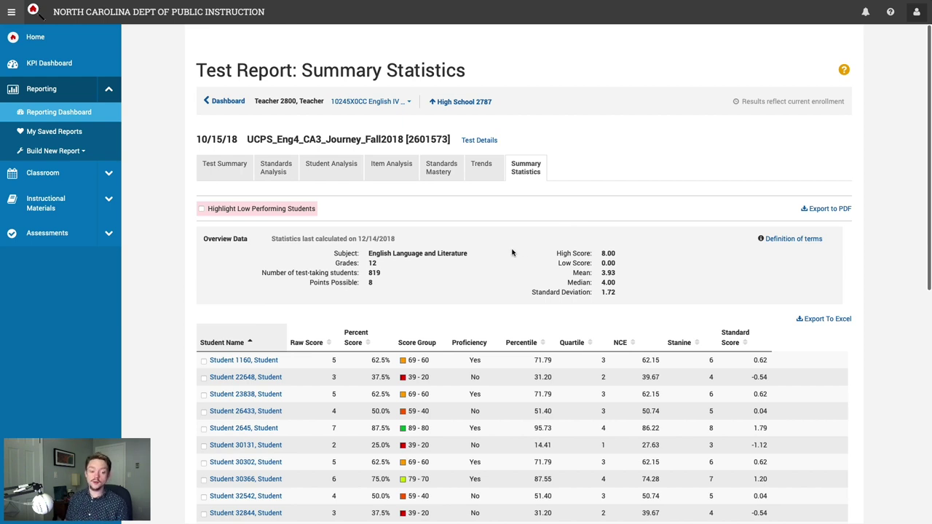
scroll(516, 251, "down", 3)
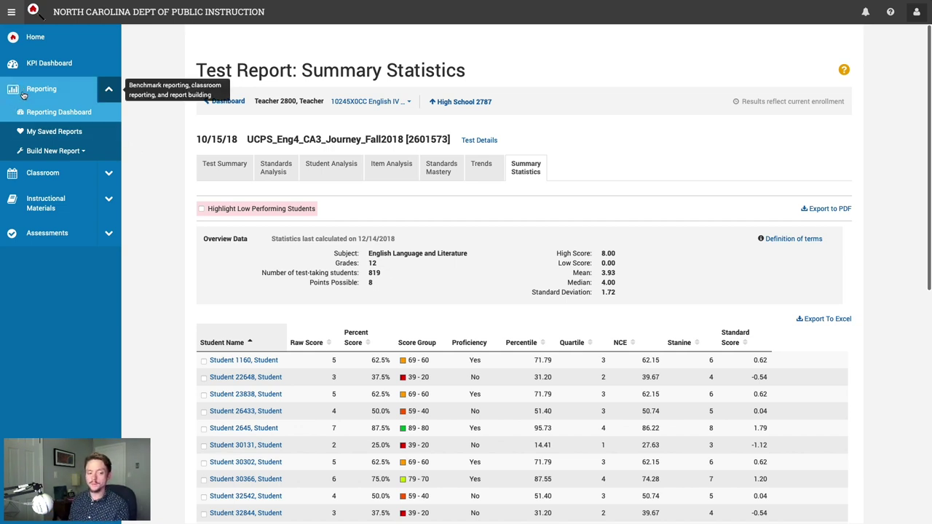
Step: Back on the Reporting Dashboard, select the Journey_Fall2018 benchmark test for comparison
left_click(80, 131)
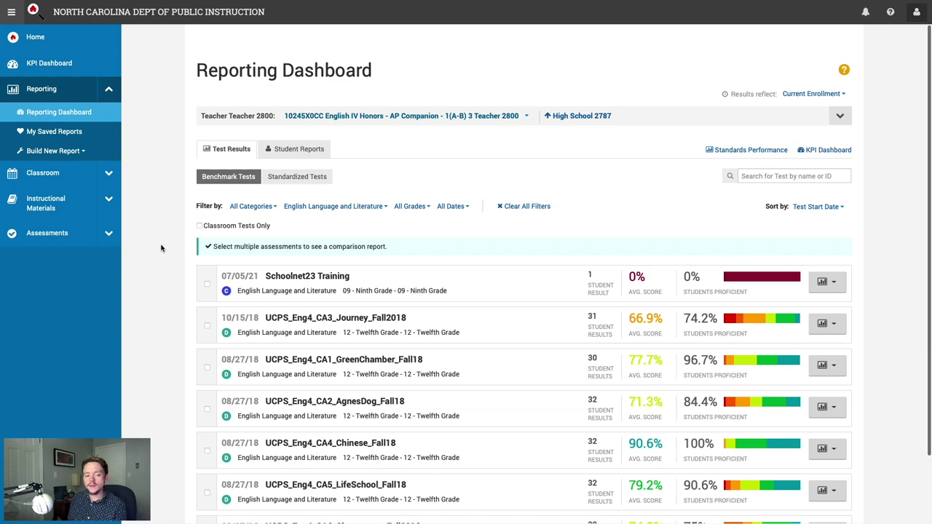
scroll(163, 253, "down", 1)
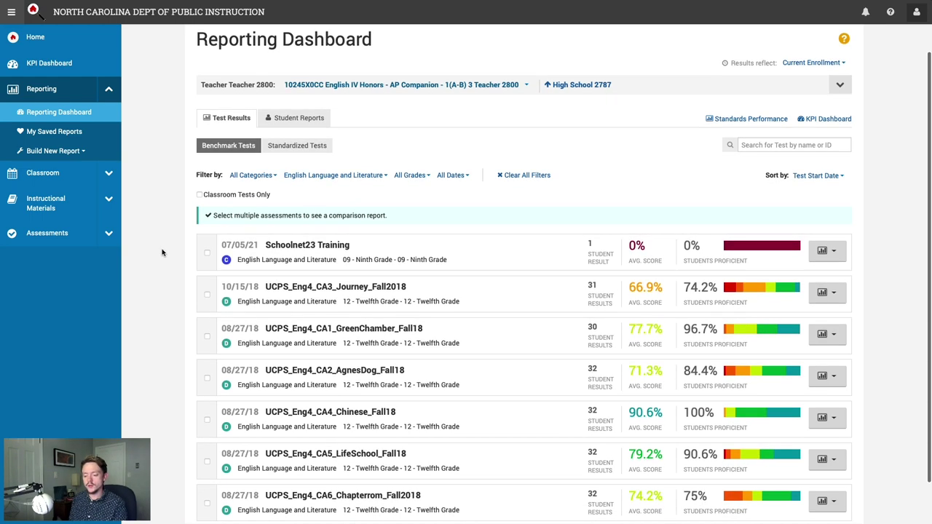
left_click(208, 294)
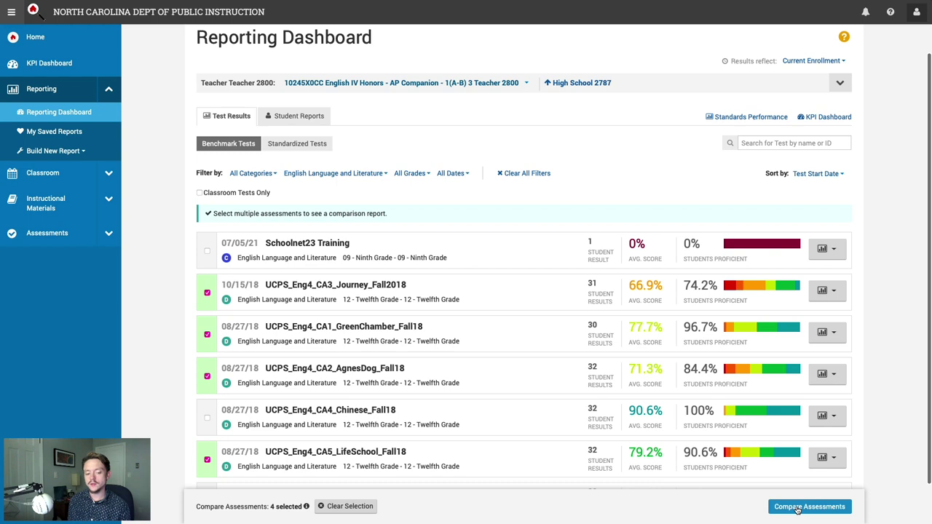
Step: Start an assessment comparison of the four selected benchmark tests
left_click(797, 509)
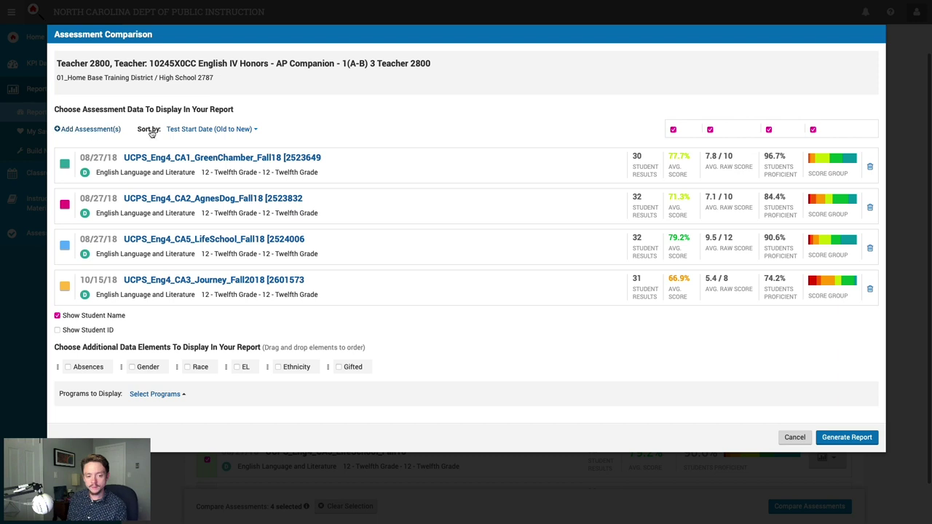
Step: Keep oldest-to-newest order, exclude Avg. Raw Score, include Absences, and generate the report
left_click(236, 129)
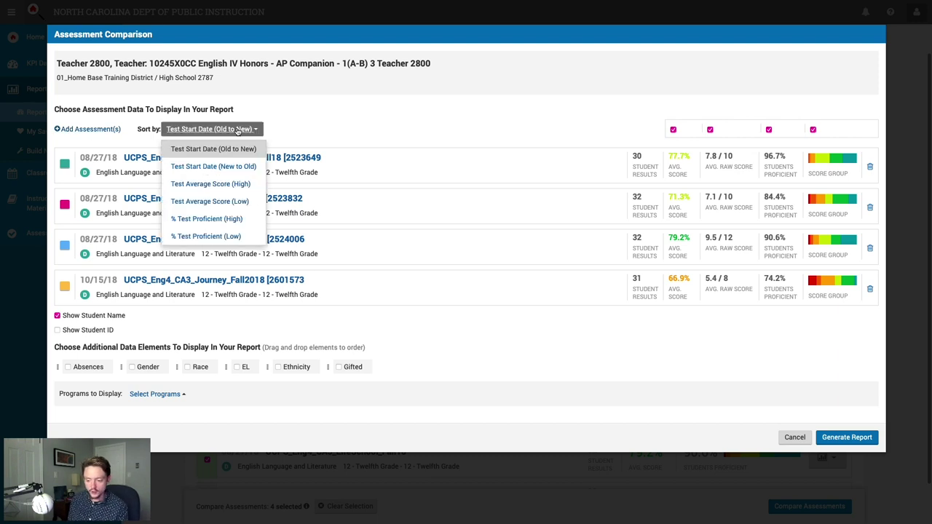
left_click(224, 149)
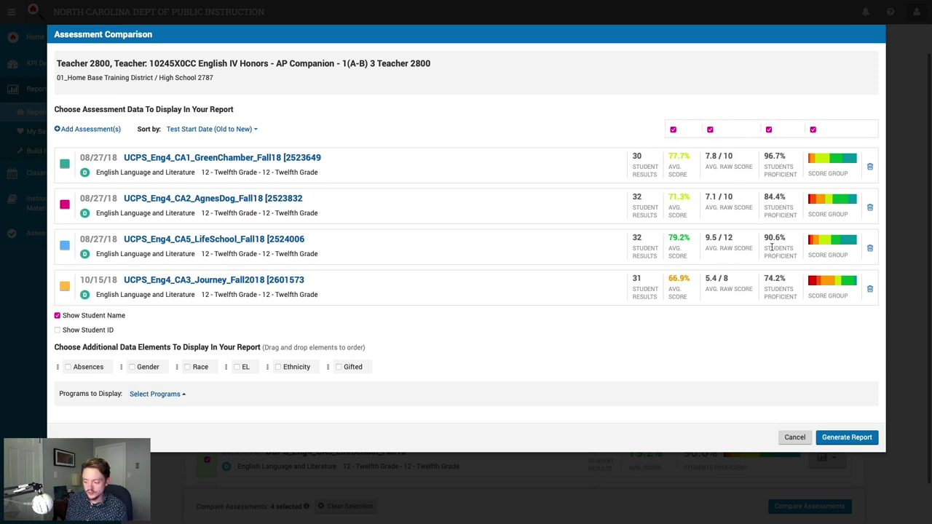
left_click_drag(708, 156, 734, 157)
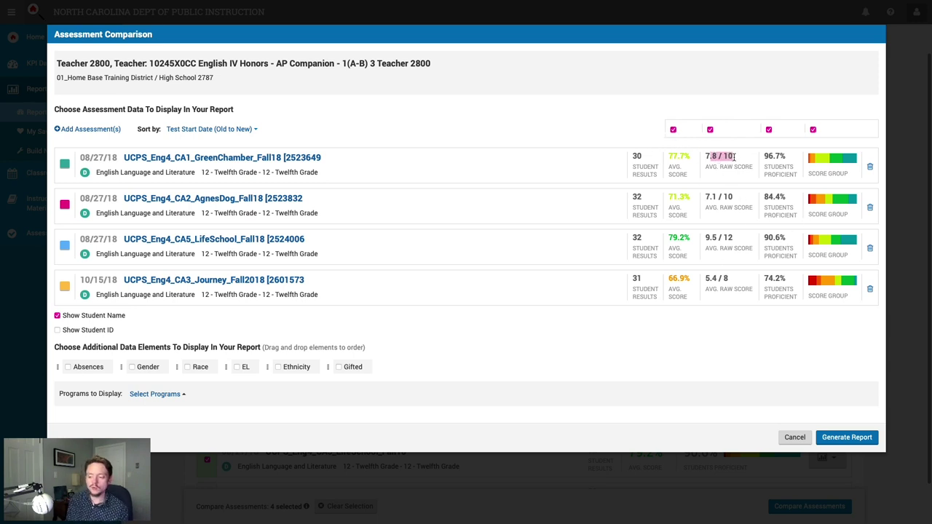
left_click(710, 129)
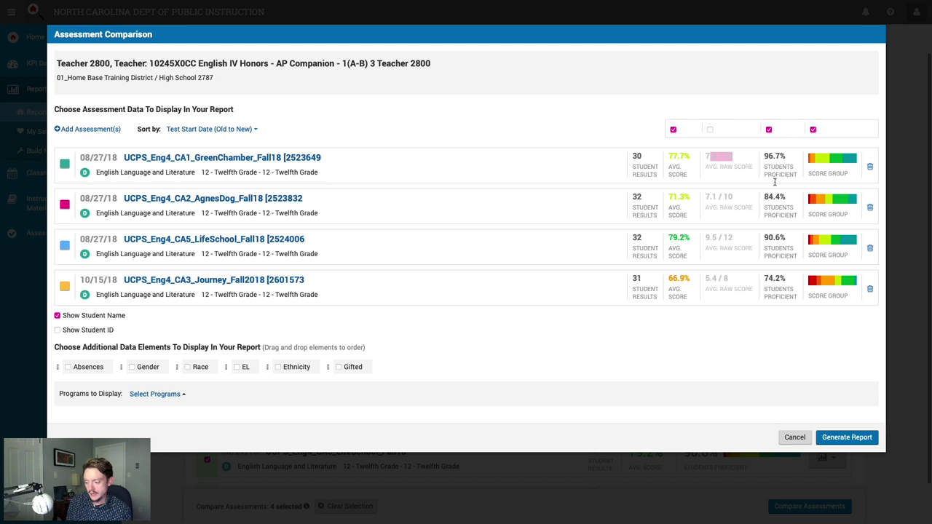
left_click(674, 130)
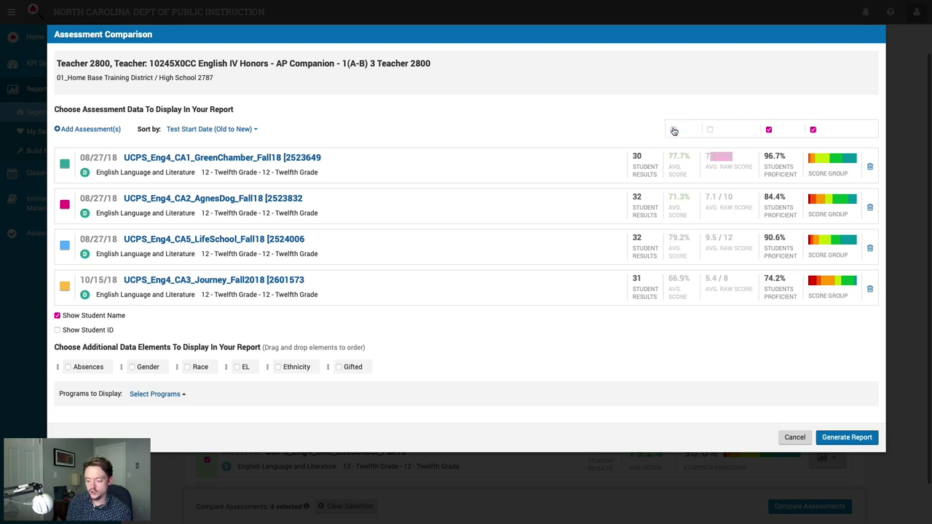
left_click(673, 130)
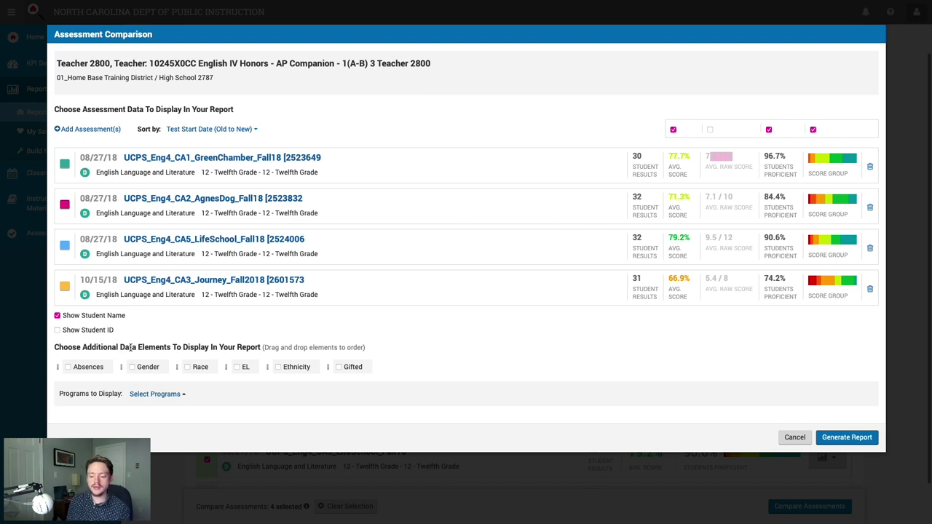
left_click(80, 370)
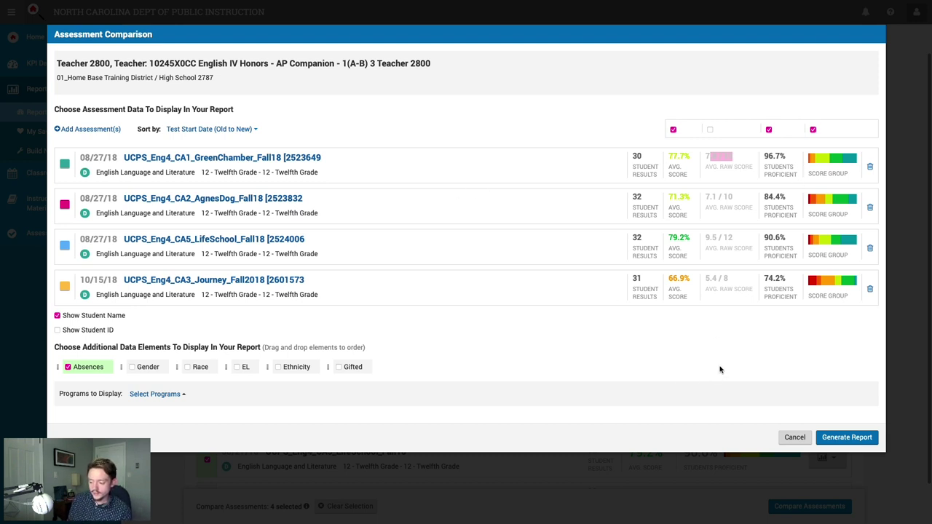
left_click(845, 439)
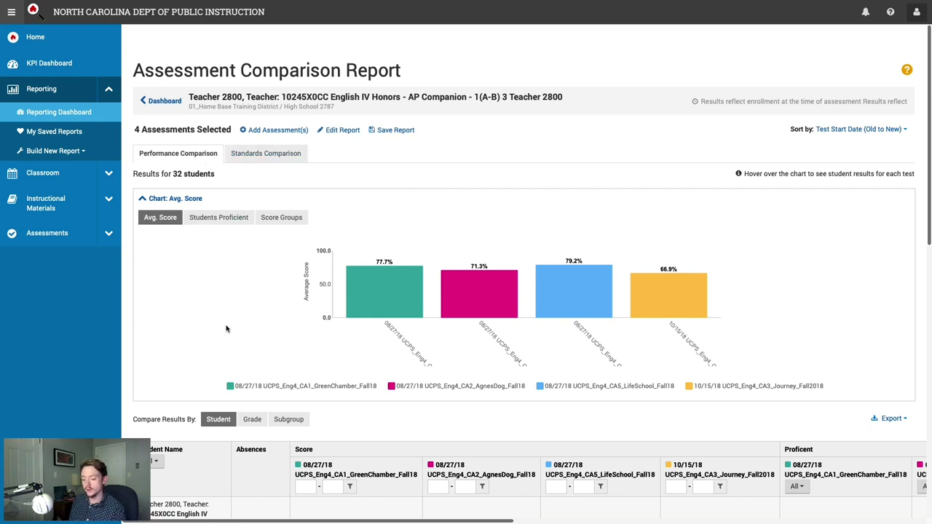
scroll(189, 311, "down", 1)
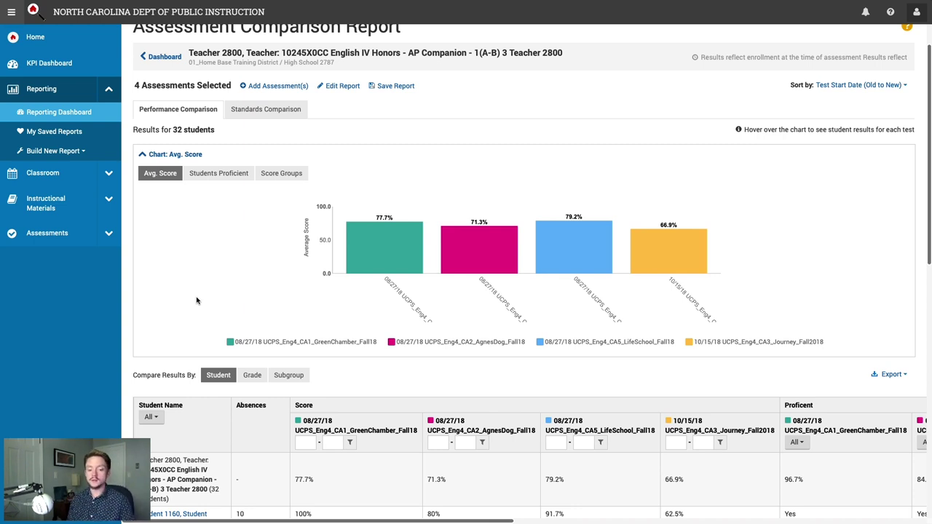
mouse_move(362, 263)
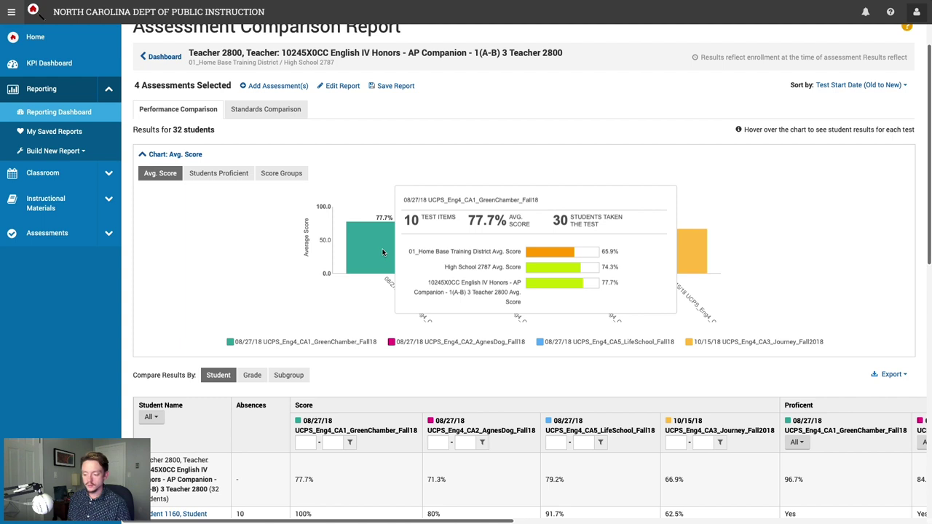
mouse_move(475, 248)
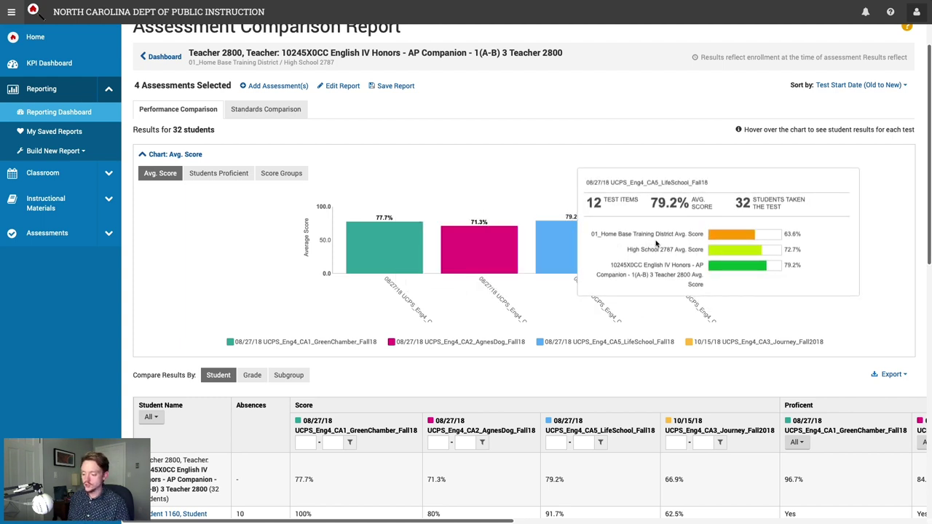
mouse_move(665, 245)
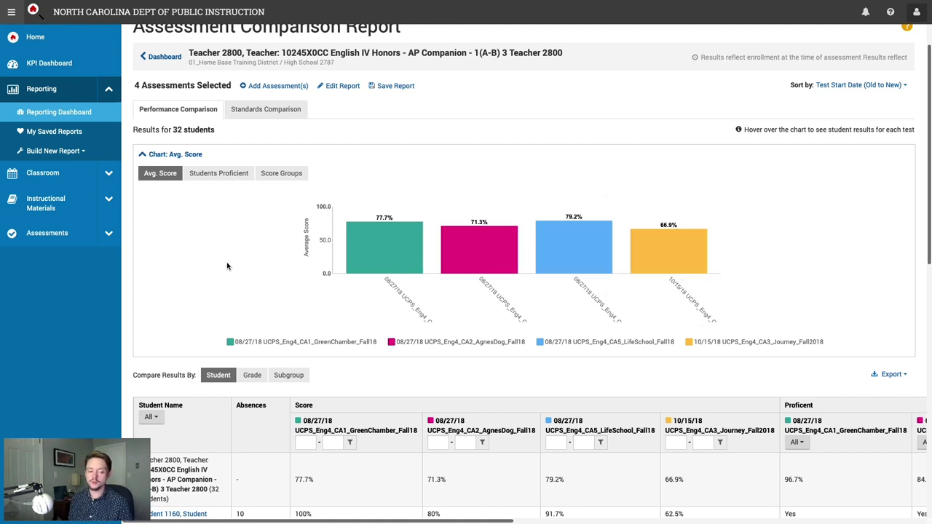
left_click(222, 179)
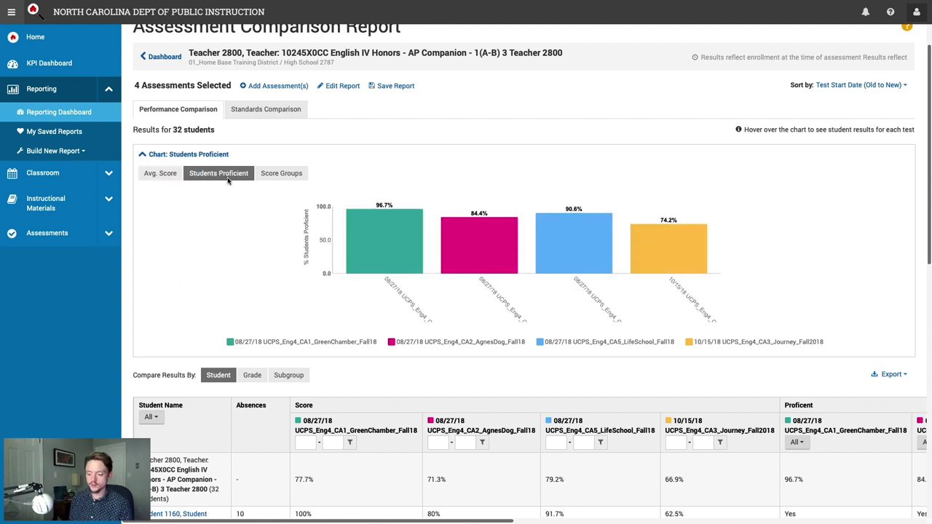
left_click(282, 176)
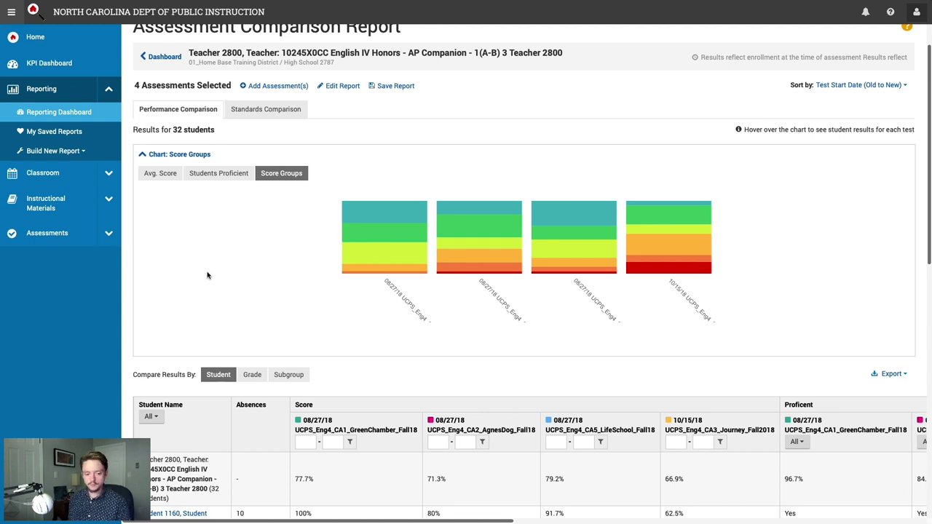
left_click(161, 175)
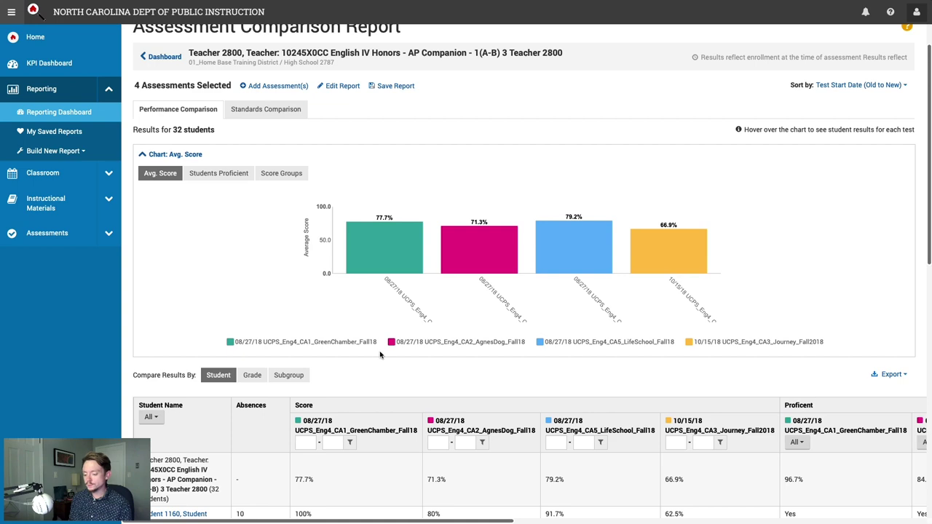
scroll(445, 389, "down", 3)
scroll(444, 388, "down", 3)
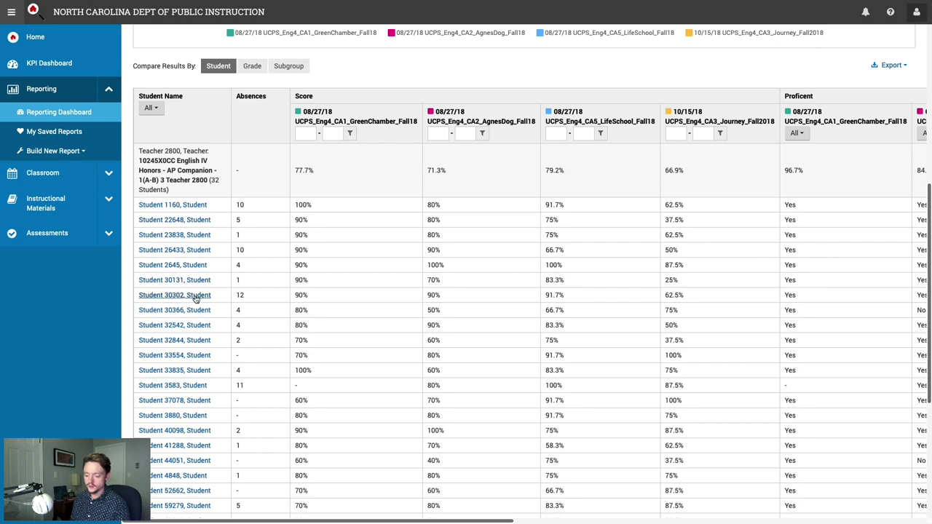
left_click_drag(246, 205, 236, 205)
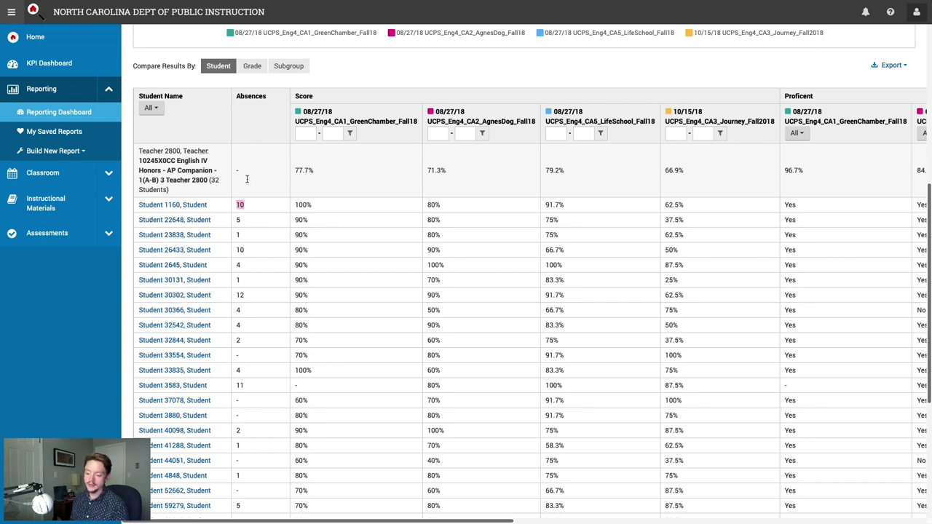
double_click(257, 96)
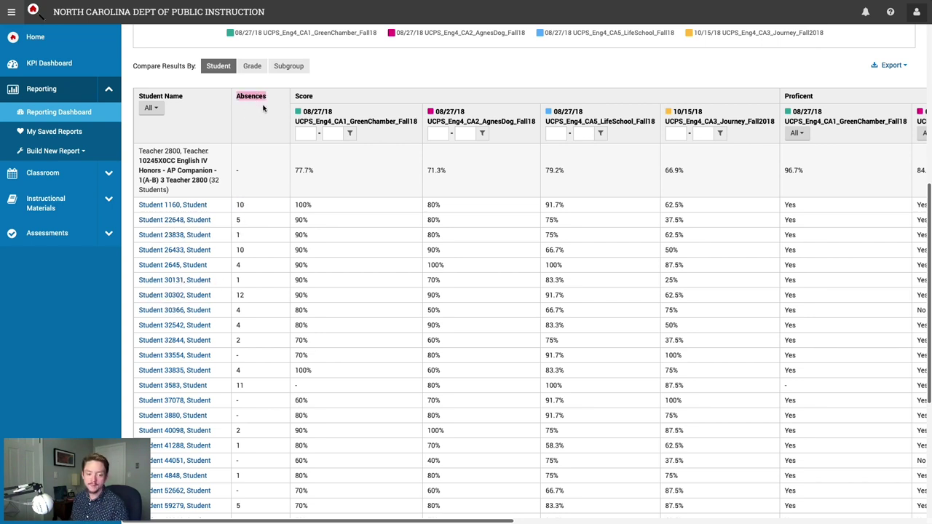
left_click(250, 111)
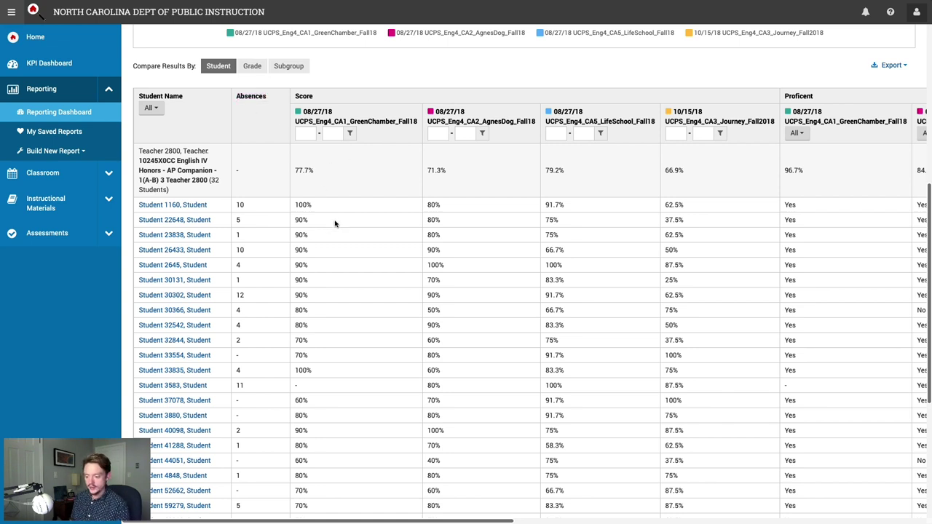
scroll(608, 255, "right", 5)
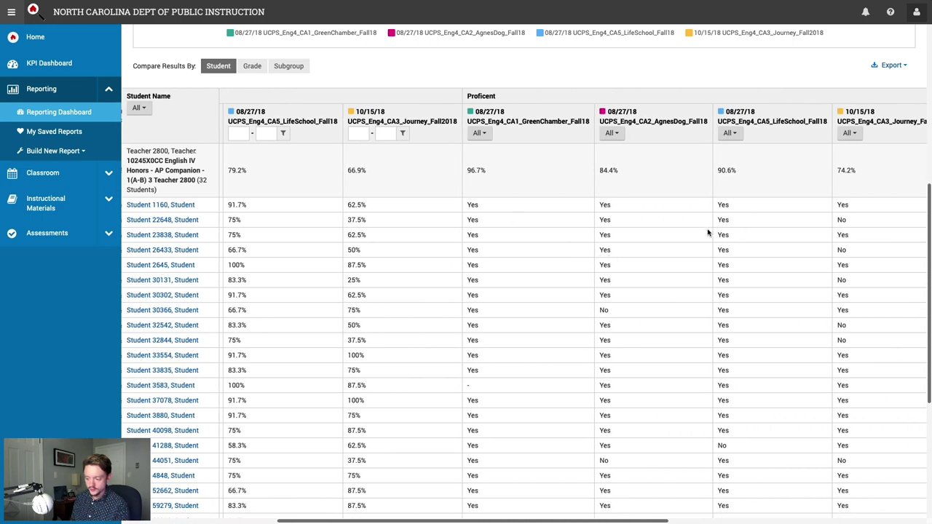
scroll(715, 309, "right", 5)
scroll(715, 309, "right", 4)
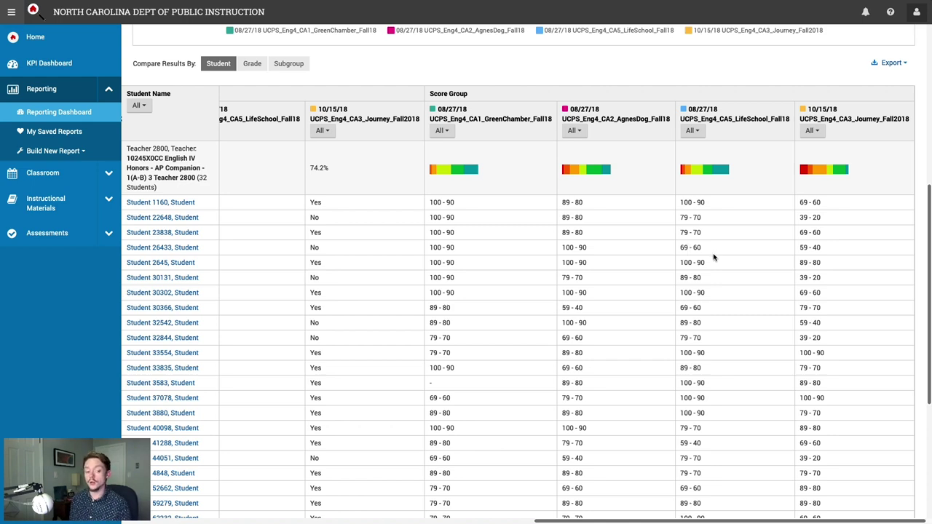
scroll(713, 257, "left", 14)
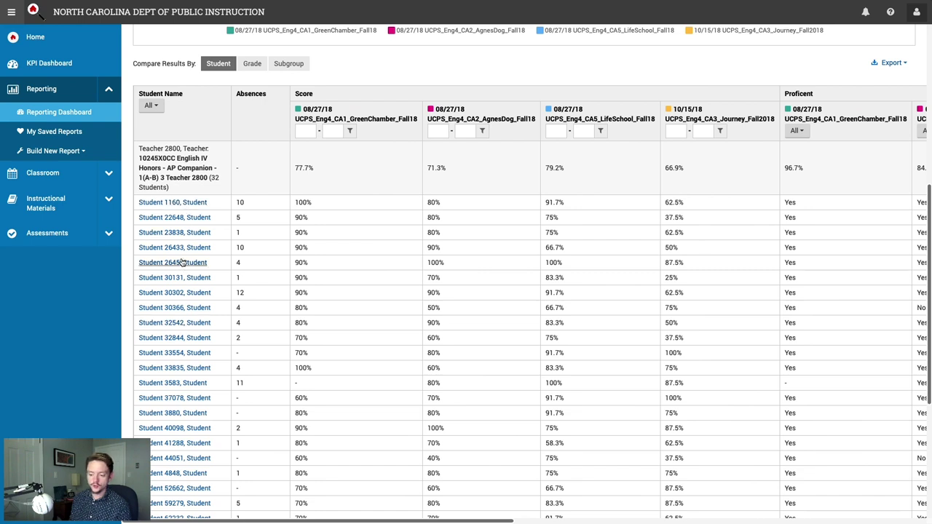
left_click(305, 131)
left_click(335, 131)
left_click(304, 132)
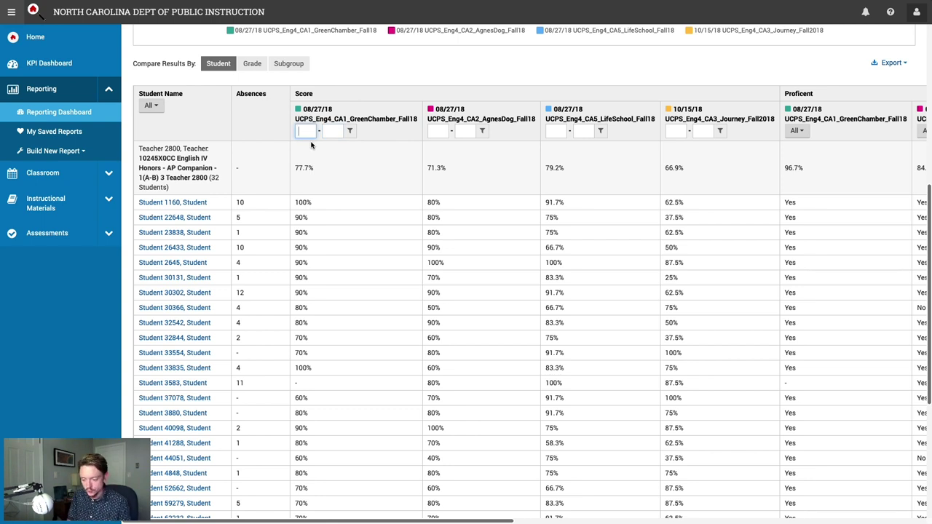
type("20")
key("Tab")
type("40")
key("Tab")
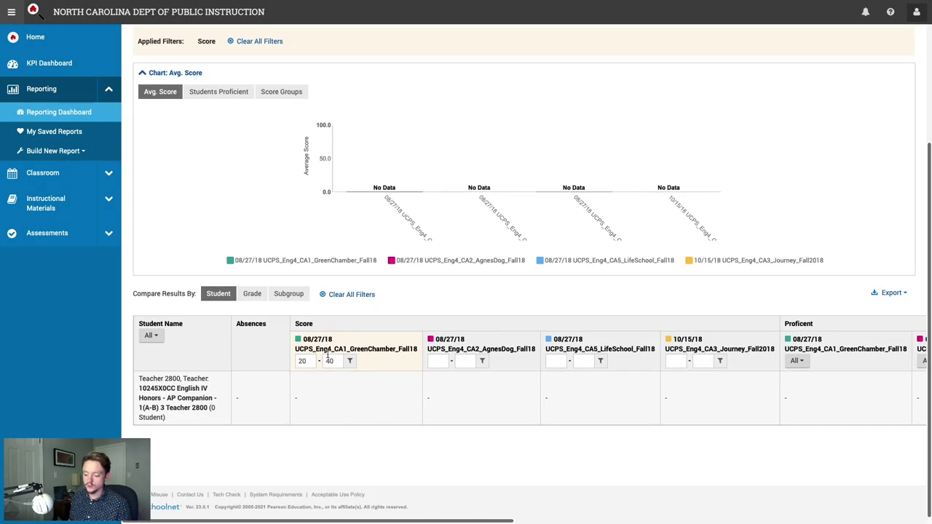
double_click(330, 362)
key("BackSpace")
double_click(305, 362)
key("BackSpace")
left_click(352, 295)
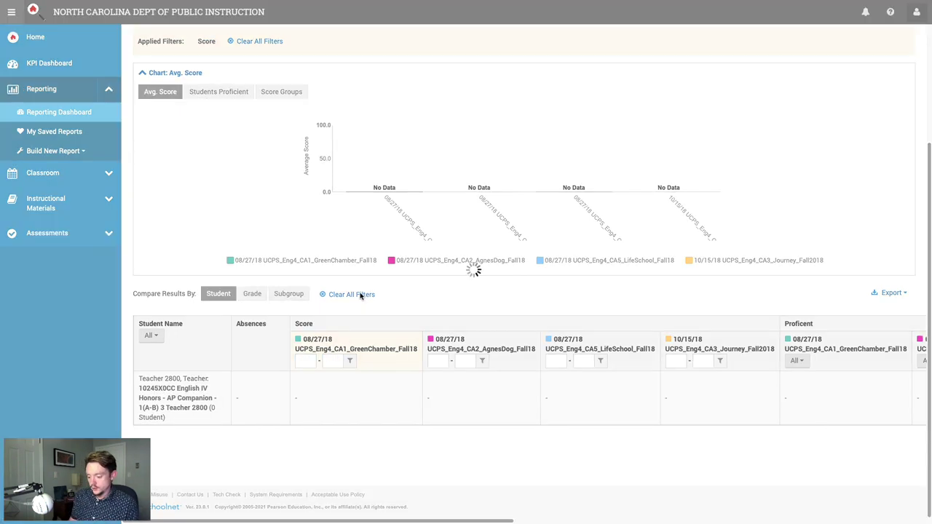
scroll(546, 406, "down", 3)
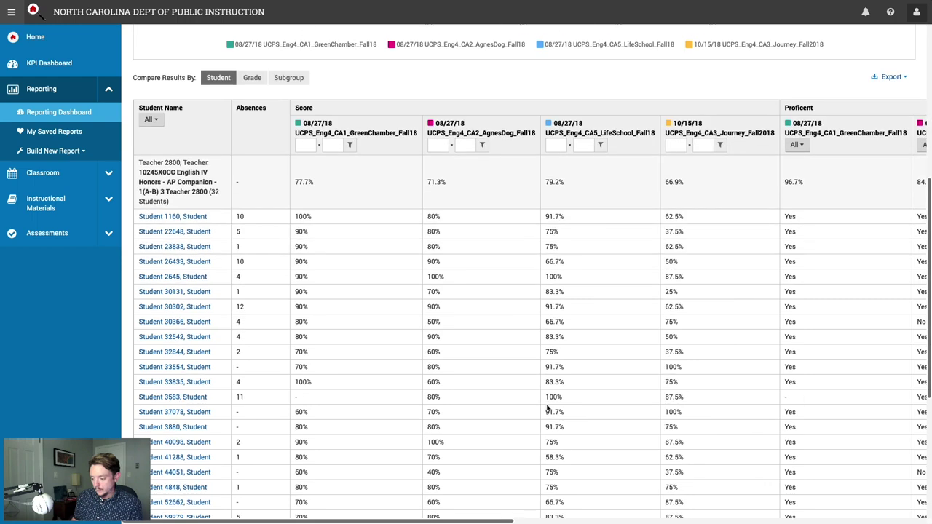
scroll(547, 404, "up", 5)
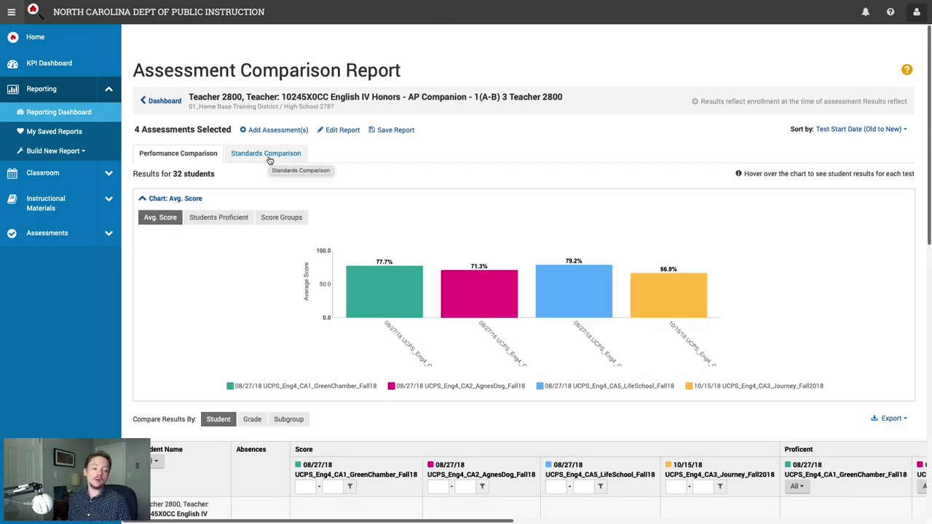
Step: Show the Standards Comparison of the four tests at Standard Level 2
left_click(269, 160)
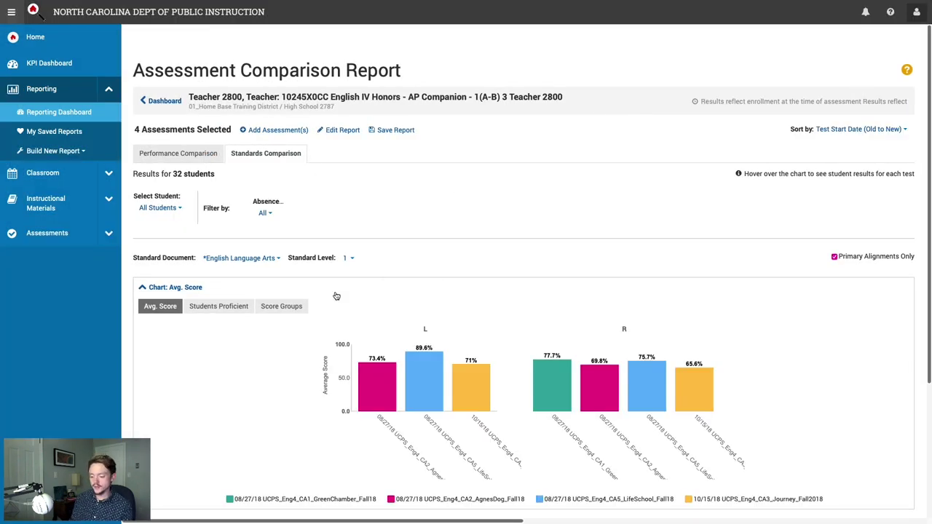
scroll(182, 397, "down", 2)
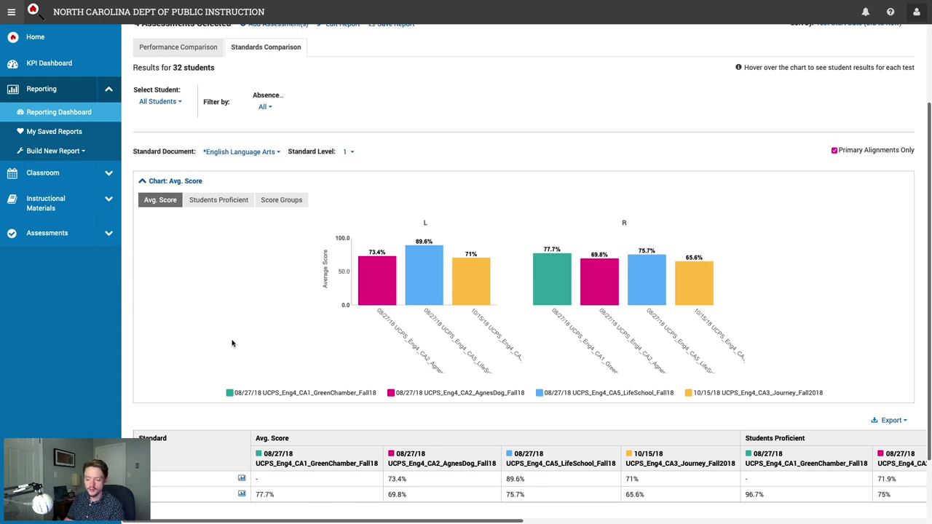
left_click(351, 154)
left_click(357, 189)
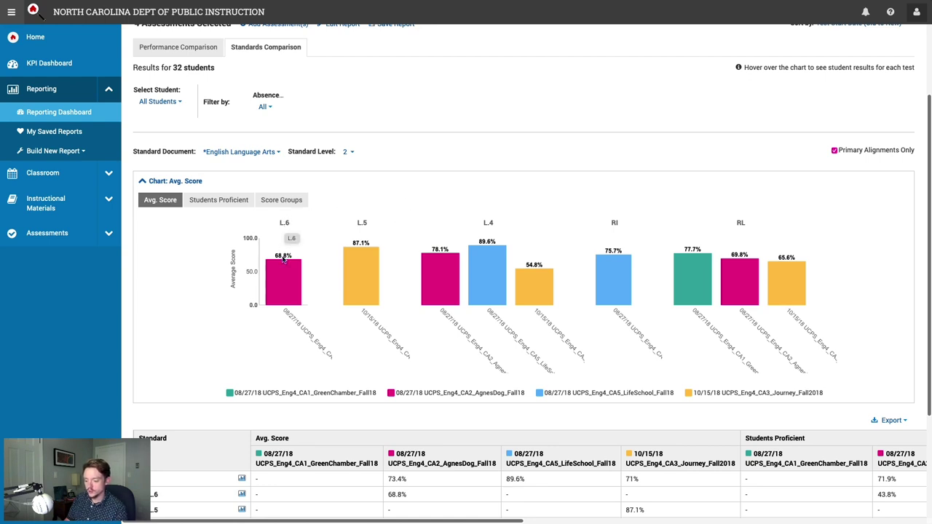
scroll(281, 284, "down", 1)
Step: Expand the L.6, L.5, L.4, RI and RI.4 rows and open RI.11-12.4 details
mouse_move(281, 284)
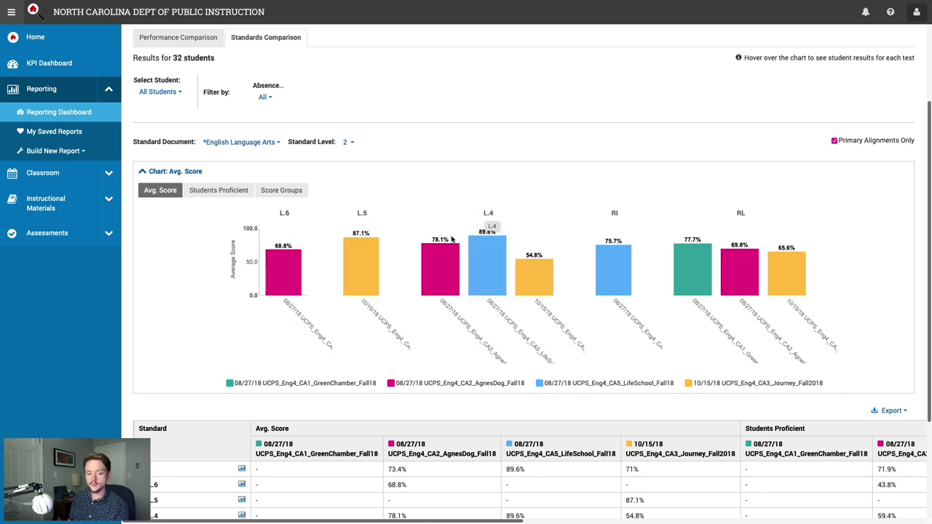
mouse_move(498, 274)
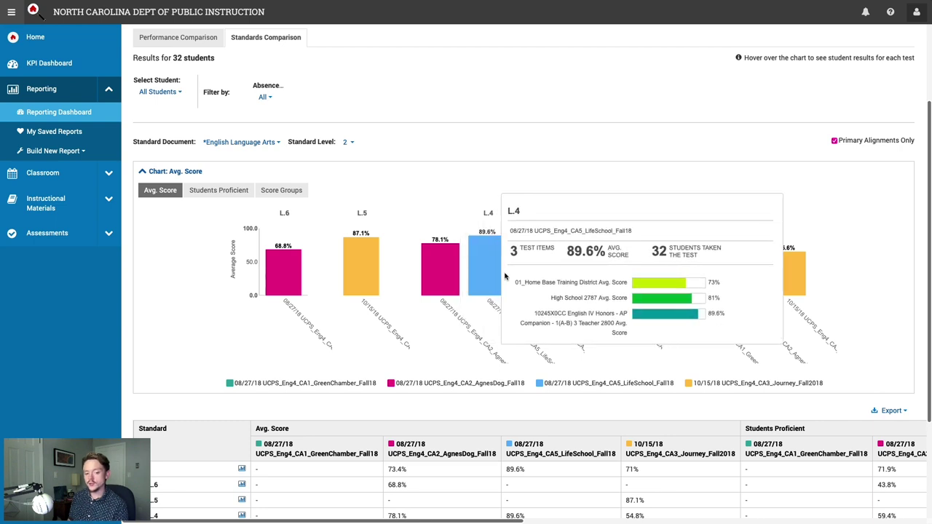
mouse_move(533, 286)
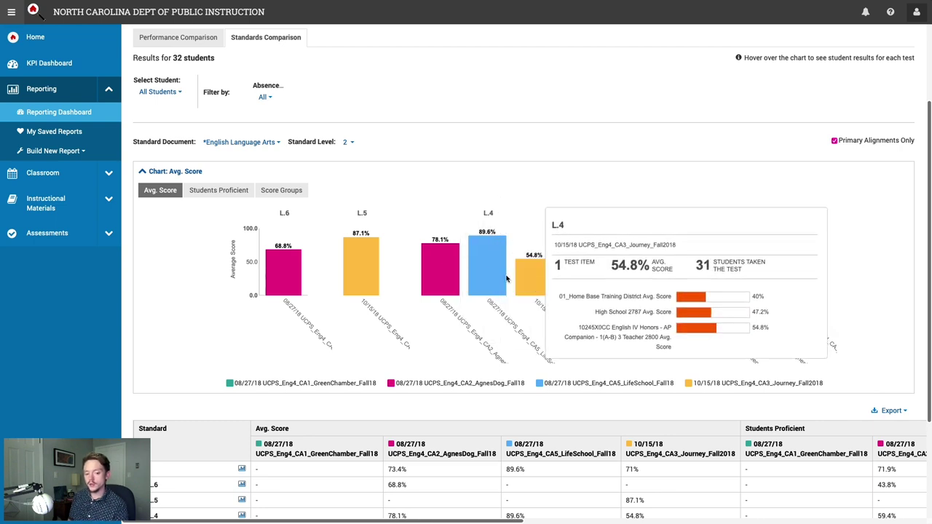
mouse_move(447, 279)
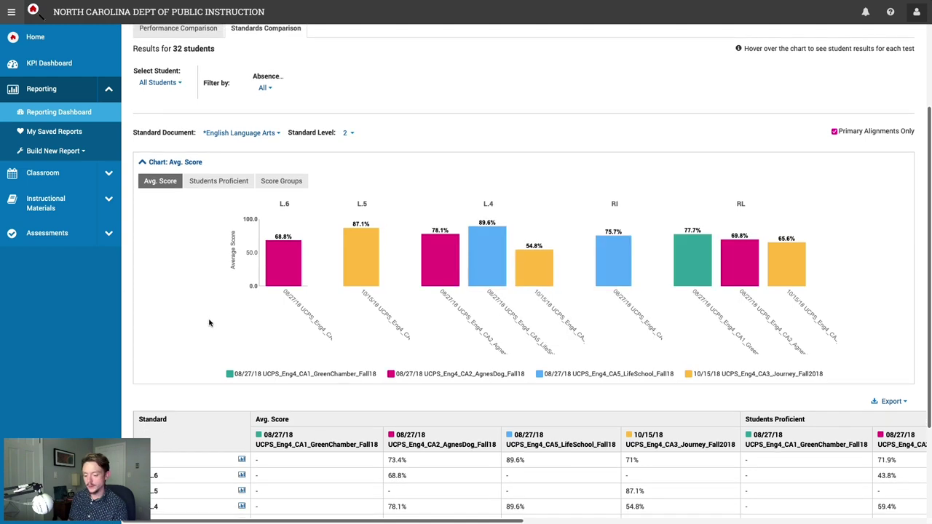
scroll(209, 323, "down", 2)
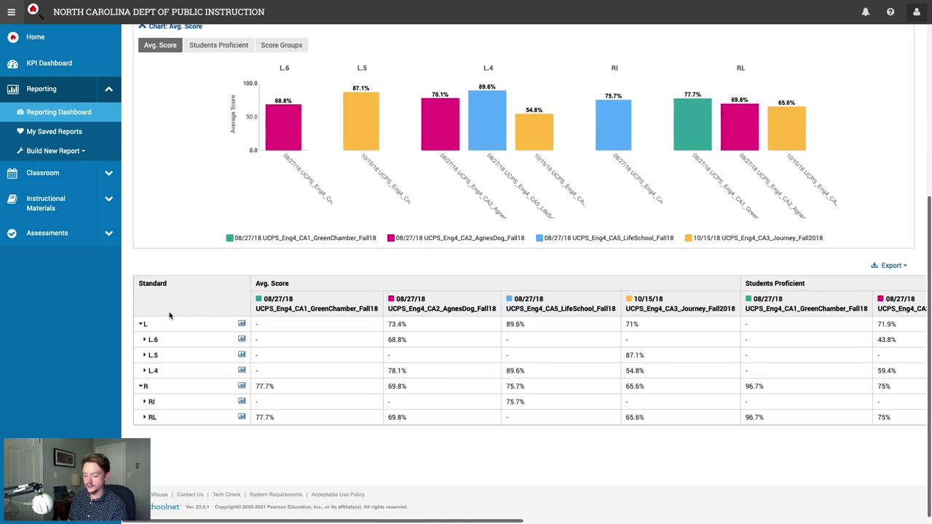
left_click(144, 339)
left_click(144, 370)
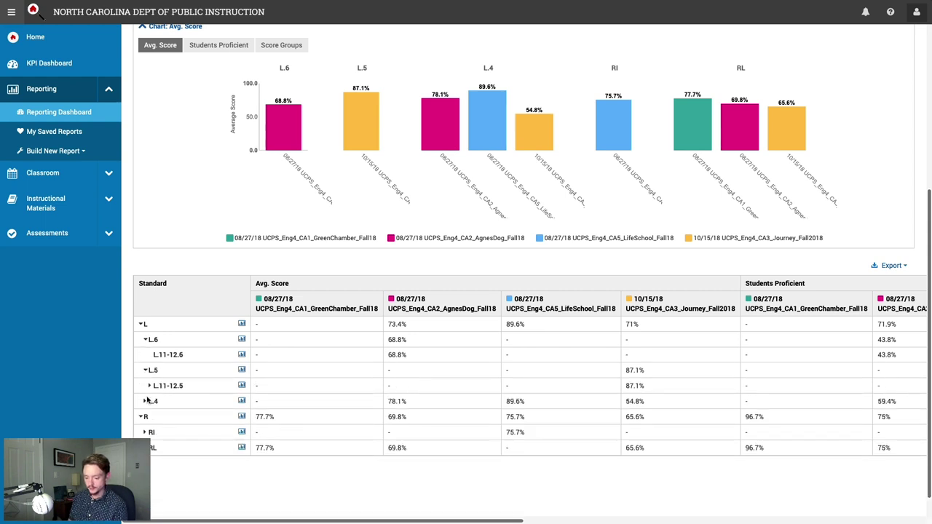
left_click(145, 401)
scroll(177, 424, "down", 1)
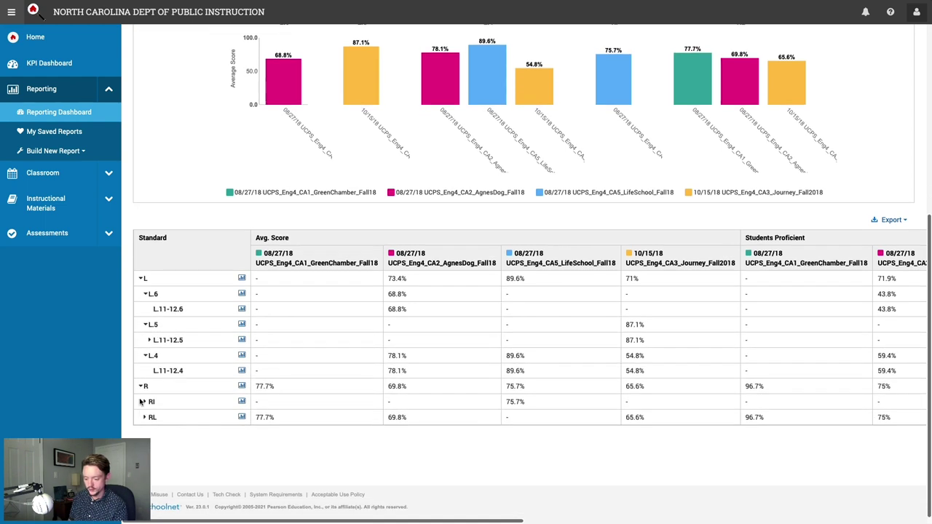
left_click(145, 402)
left_click(150, 450)
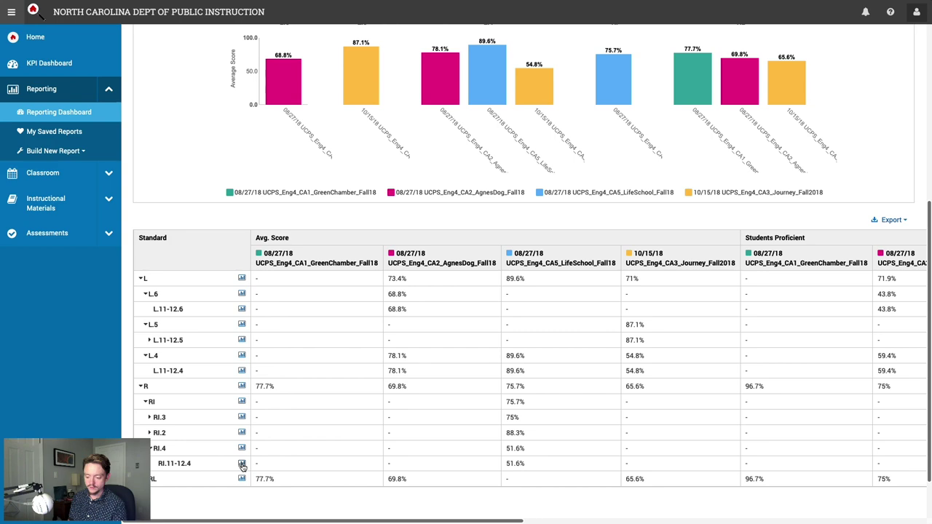
left_click(242, 464)
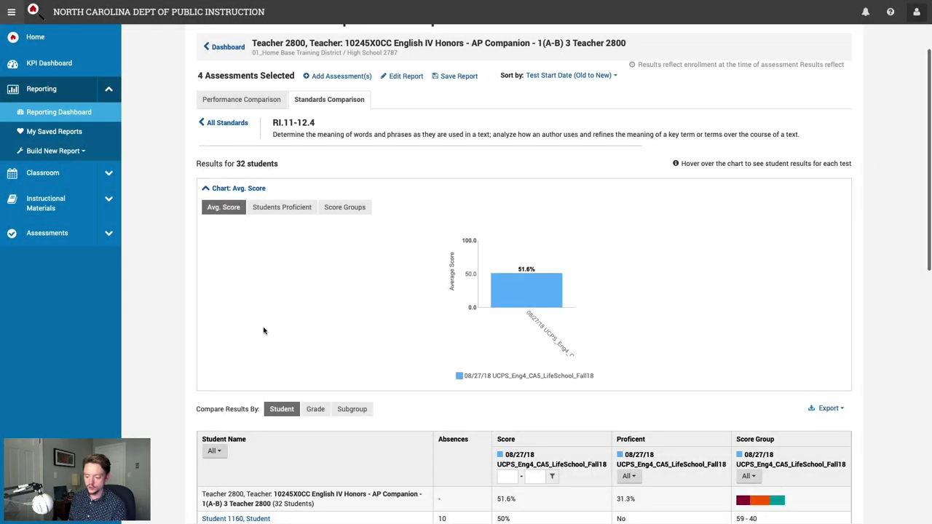
Step: Review the RI.11-12.4 details, then advance the slideshow to slide 57, Schoolnet Resources
scroll(264, 331, "down", 1)
mouse_move(516, 216)
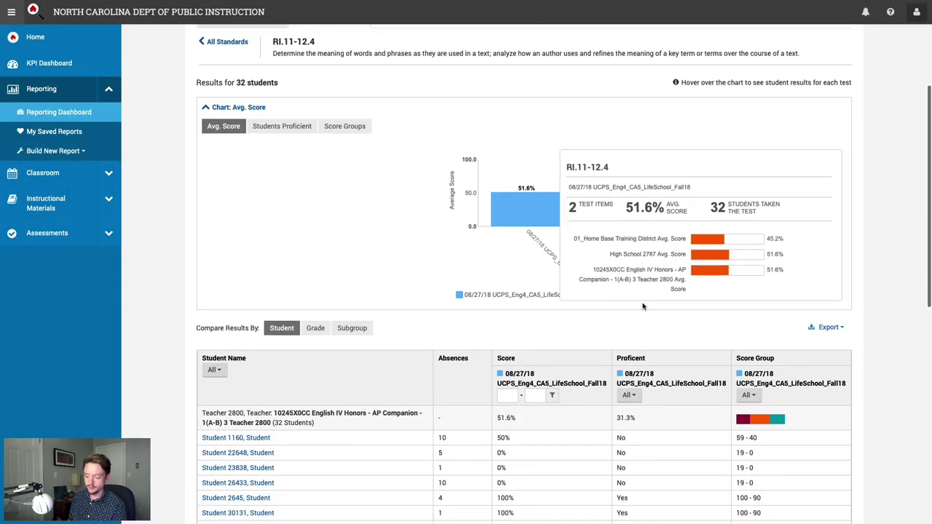
scroll(680, 321, "down", 2)
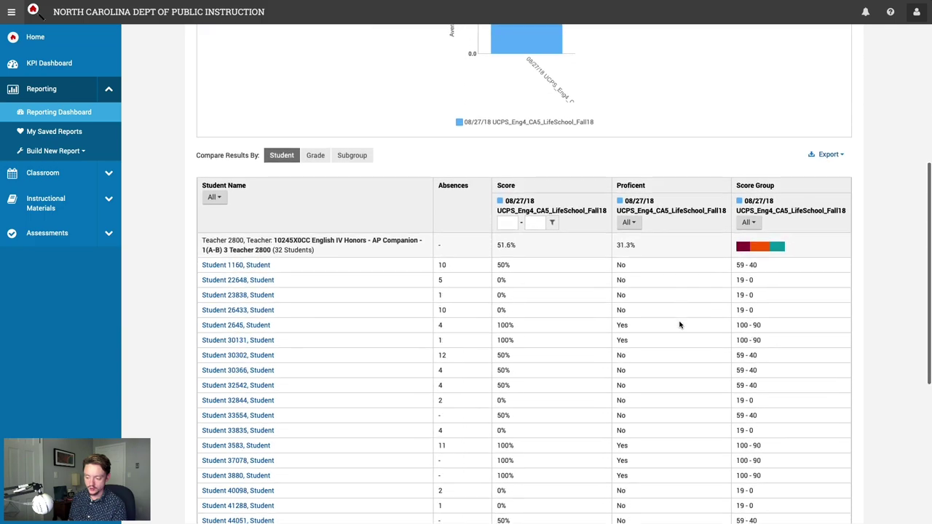
scroll(680, 323, "up", 4)
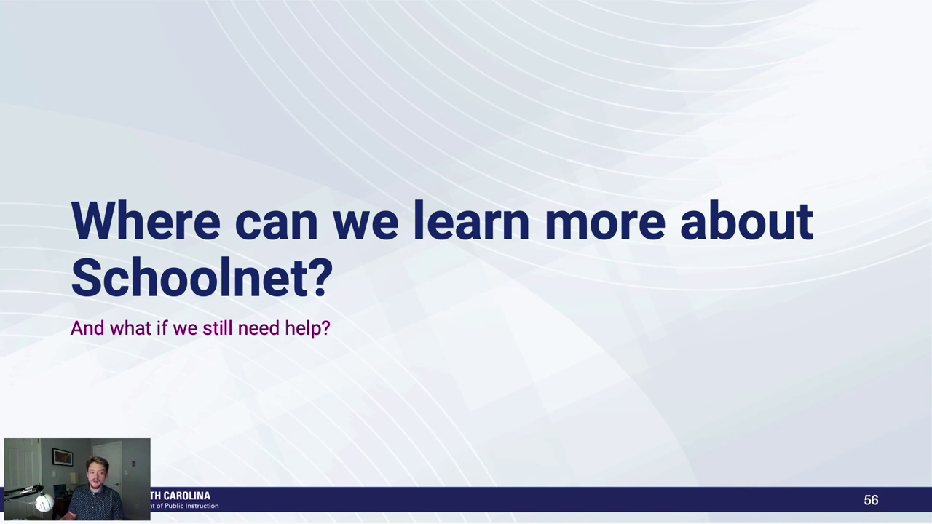
key("Right")
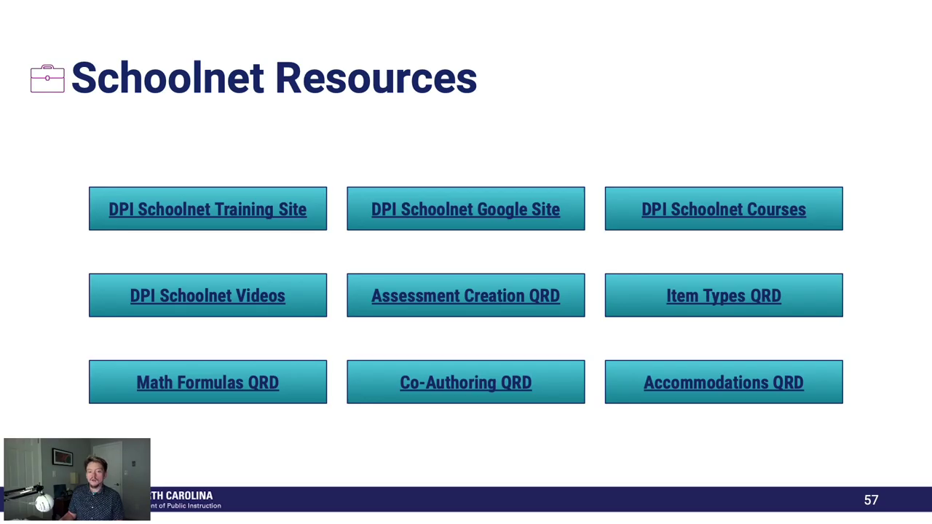